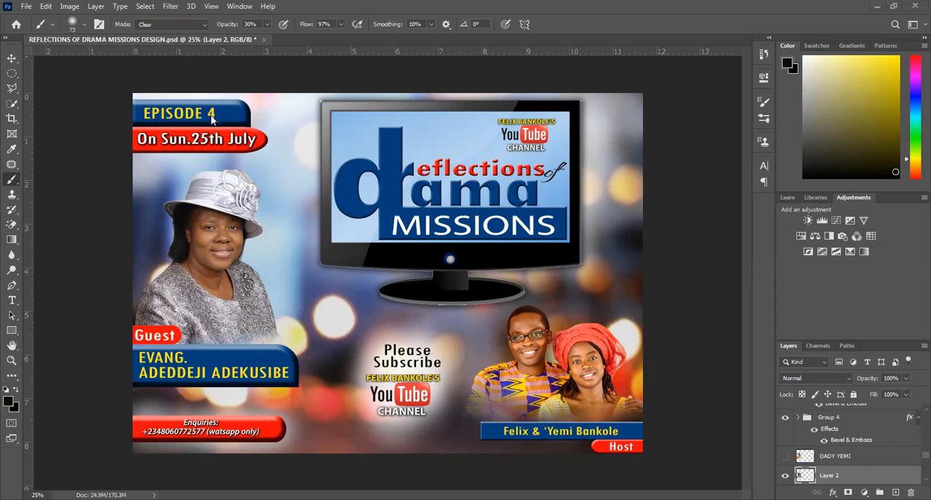
# Change the number in the episode label on the blue banner to 8.
pyautogui.click(12, 59)
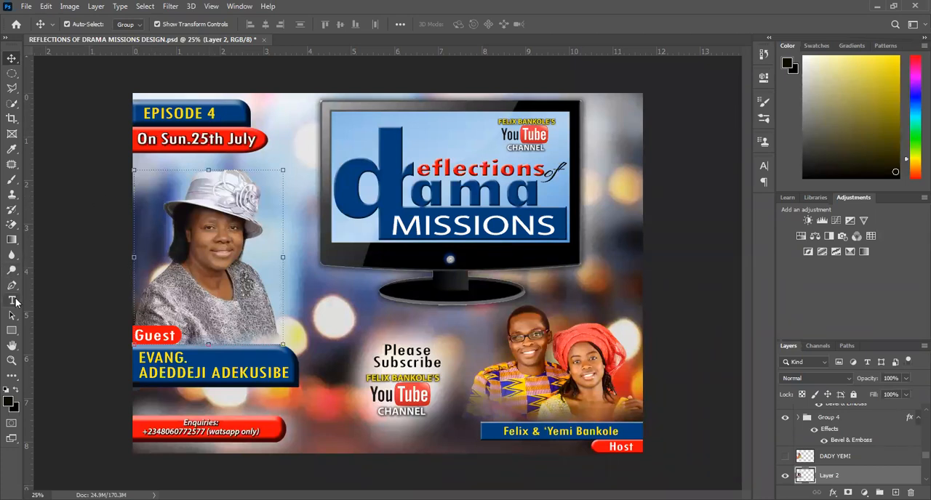
pyautogui.press('t')
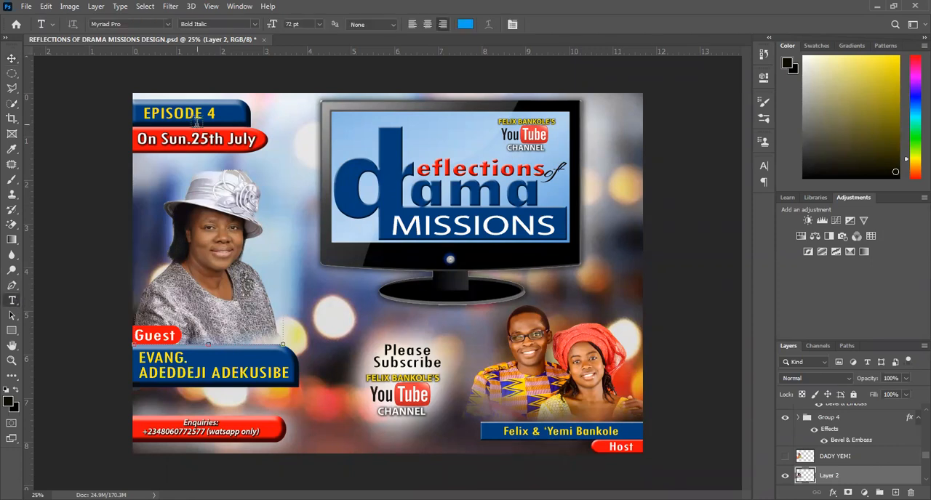
pyautogui.click(196, 114)
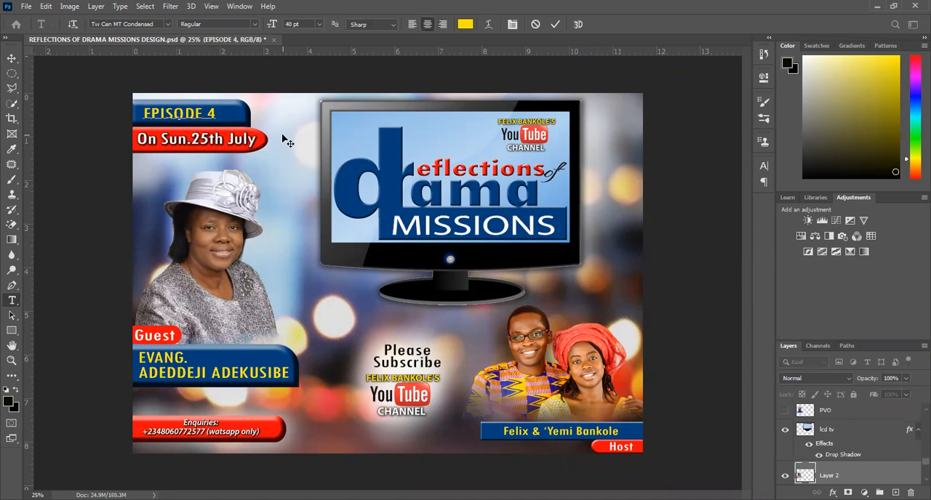
pyautogui.press('BackSpace')
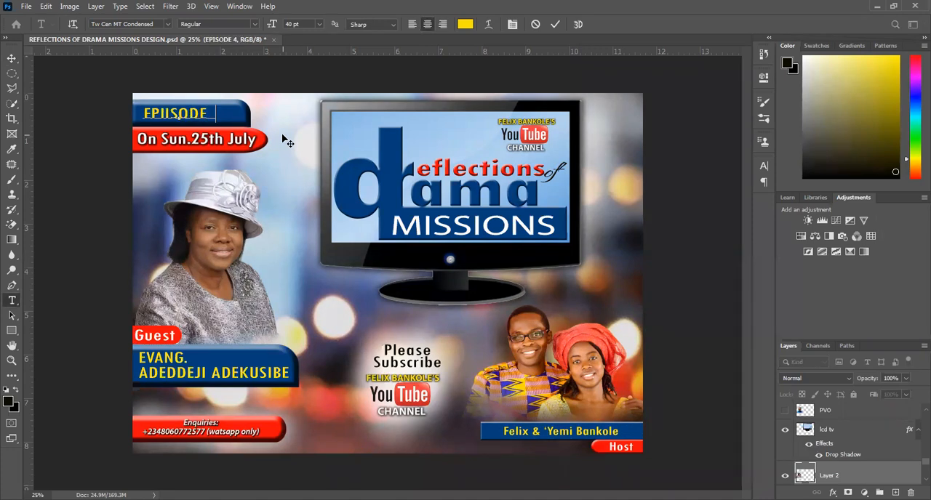
pyautogui.write('8')
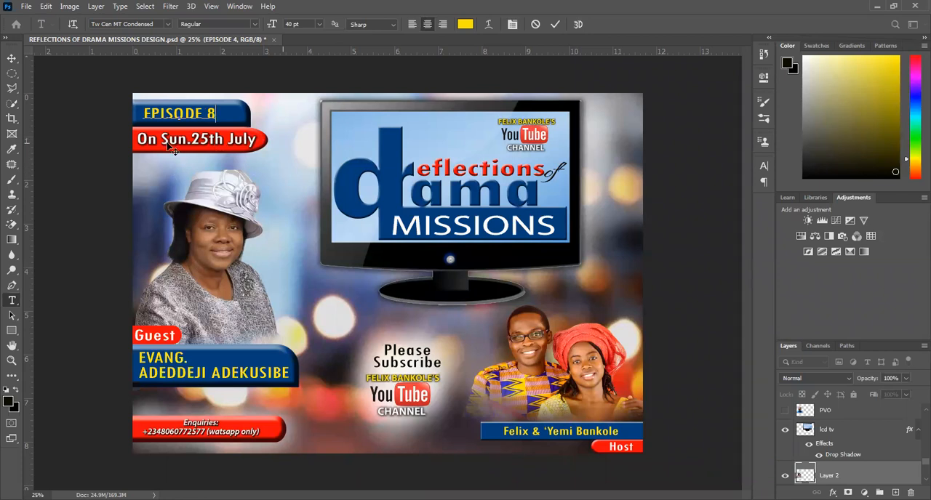
pyautogui.click(13, 58)
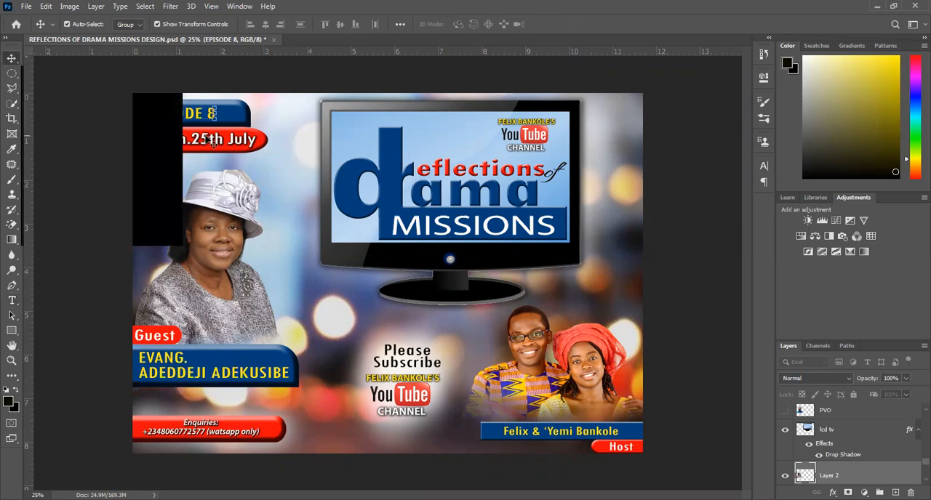
# Change the weekday in the red banner's date text from Sun. to "Sat.", with a space before the day number.
pyautogui.click(211, 144)
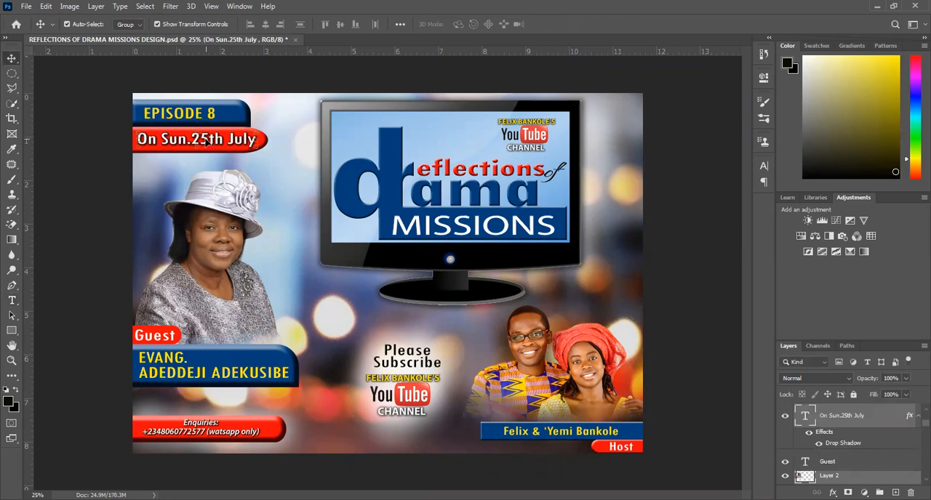
pyautogui.doubleClick(187, 139)
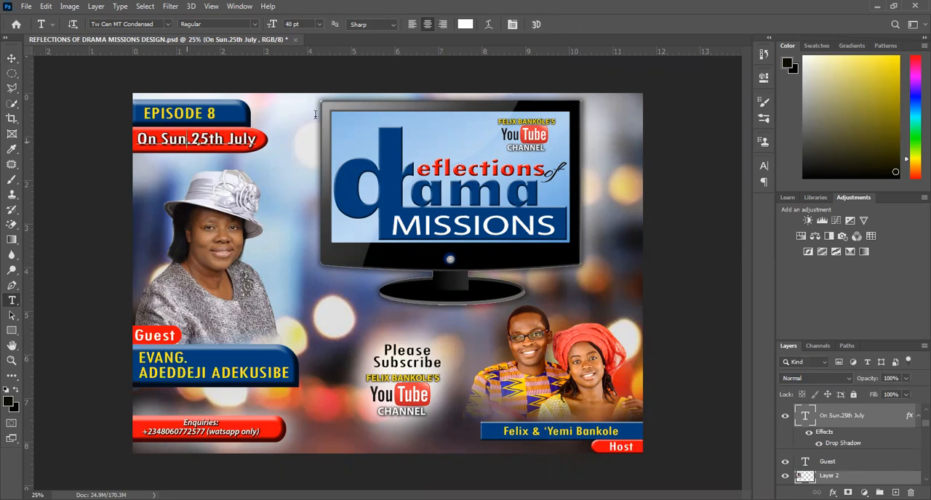
pyautogui.press('BackSpace')
pyautogui.press('BackSpace')
pyautogui.write('A')
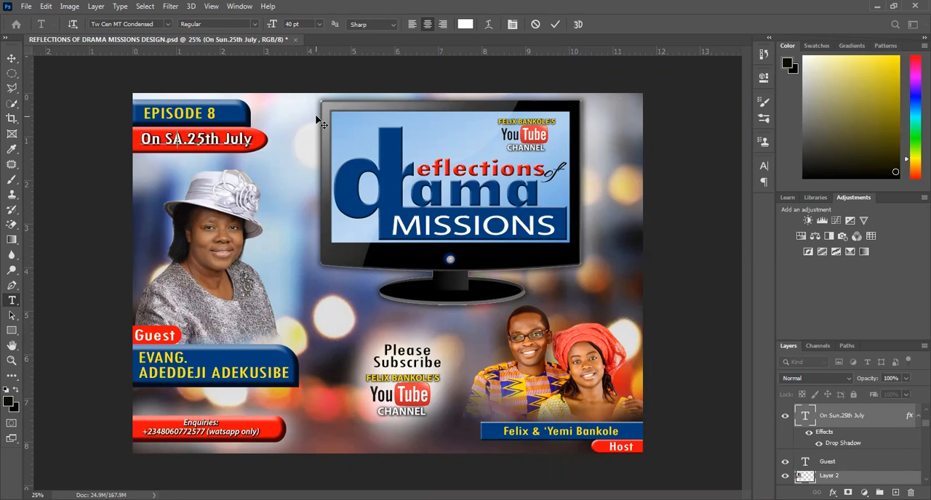
pyautogui.press('BackSpace')
pyautogui.write('at')
pyautogui.press('Right')
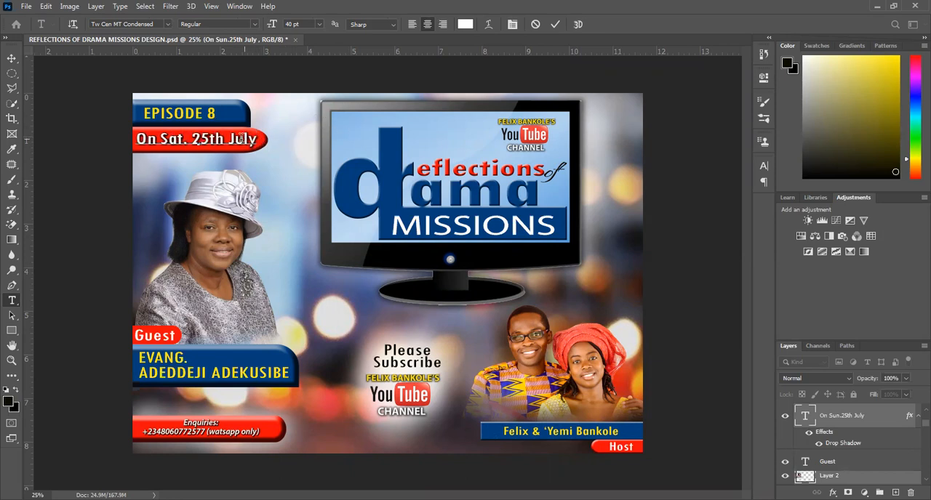
# Replace the month in the red banner's date text with "Dec.".
pyautogui.press('Right')
pyautogui.press('Right')
pyautogui.press('Right')
pyautogui.hotkey('shift', 'Left')
pyautogui.hotkey('shift', 'Left')
pyautogui.hotkey('shift', 'Left')
pyautogui.hotkey('shift', 'Left')
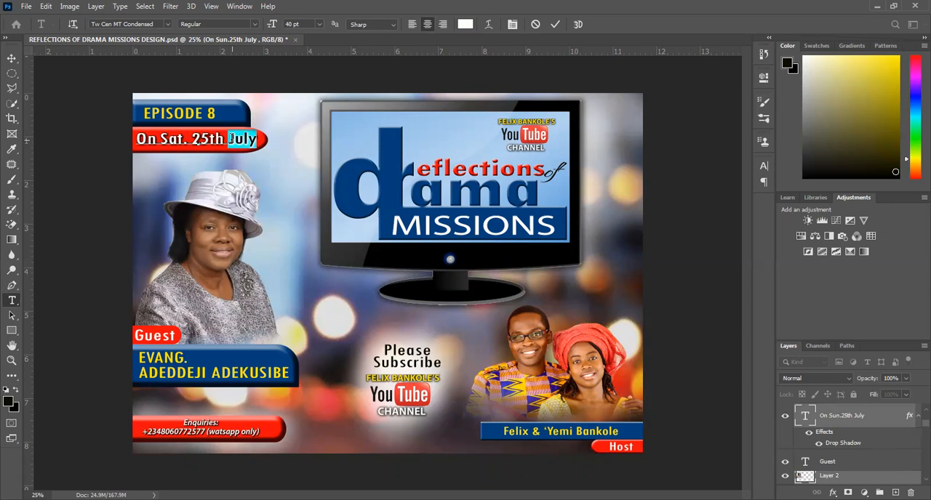
pyautogui.write('Dec')
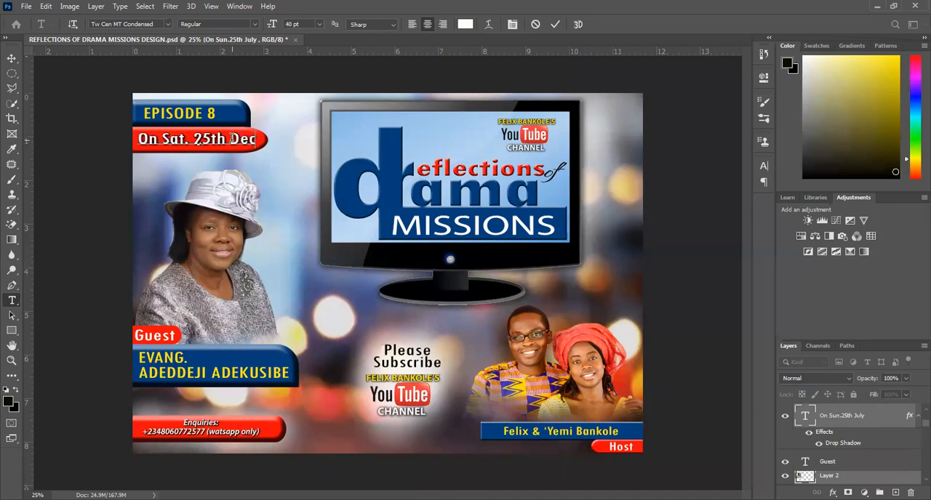
pyautogui.write('.')
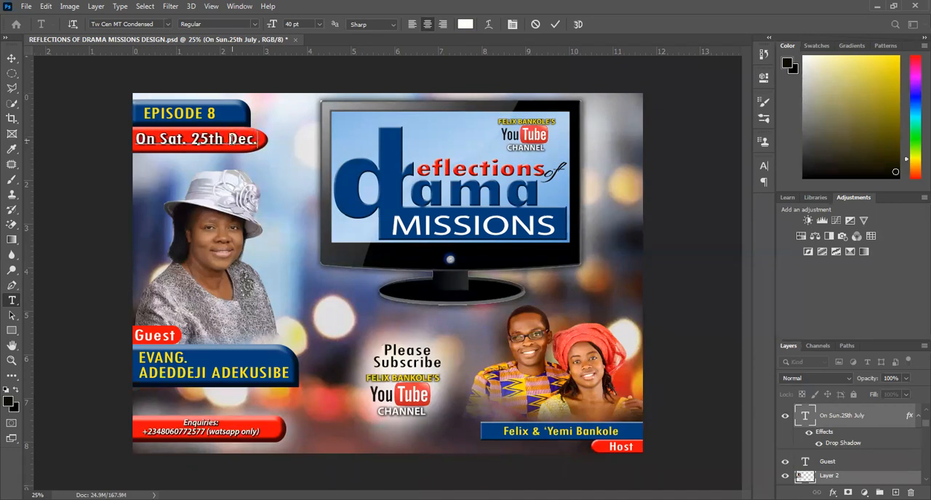
pyautogui.click(177, 361)
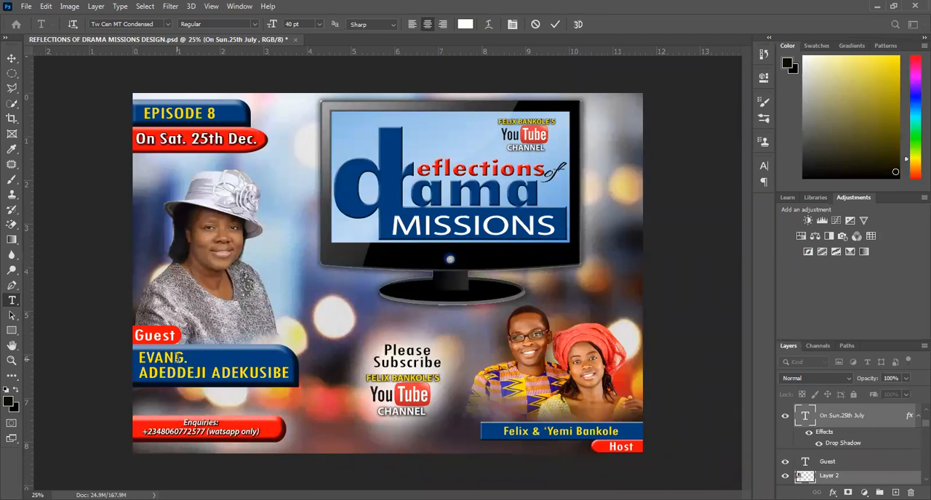
# Replace the guest's name below the "EVANG." title with the new guest's full name in capitals.
pyautogui.click(176, 359)
pyautogui.click(166, 361)
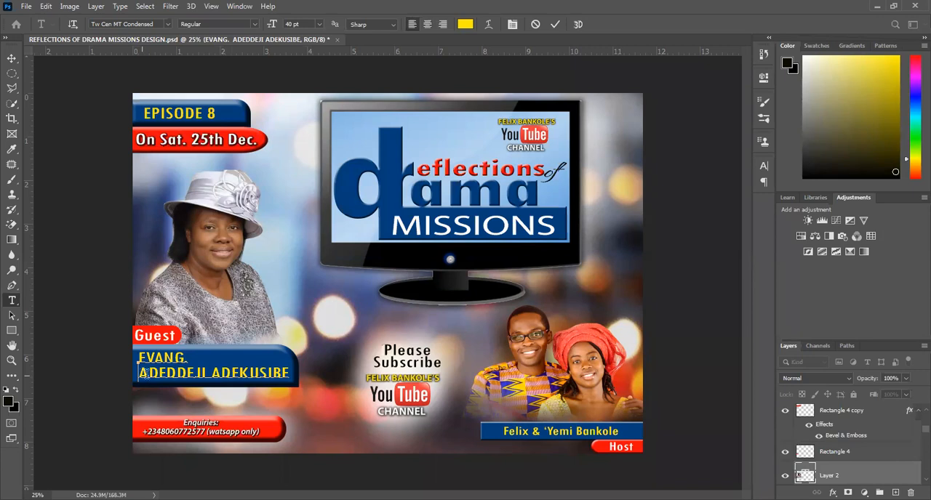
pyautogui.moveTo(143, 372); pyautogui.dragTo(177, 374)
pyautogui.keyDown('shift'); pyautogui.click(290, 376); pyautogui.keyUp('shift')
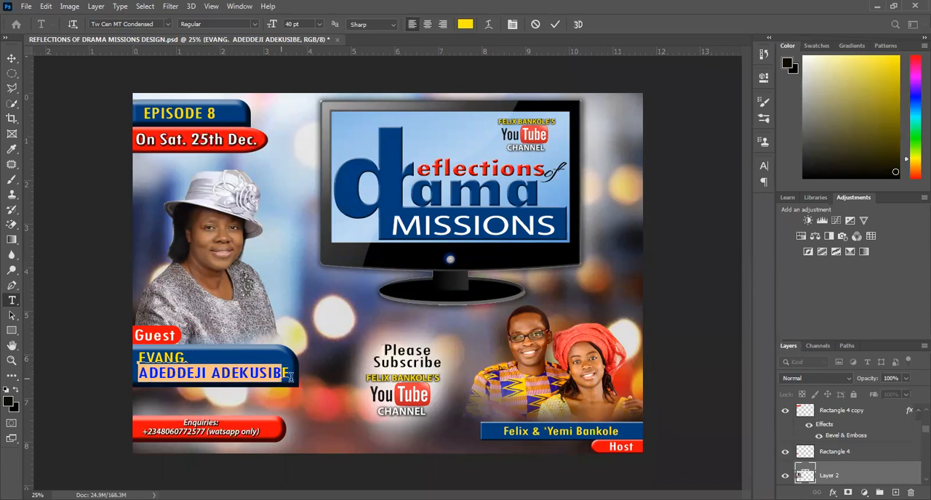
pyautogui.keyDown('shift'); pyautogui.click(295, 377); pyautogui.keyUp('shift')
pyautogui.press('Left')
pyautogui.press('Right')
pyautogui.press('Right')
pyautogui.press('Right')
pyautogui.press('Right')
pyautogui.press('Right')
pyautogui.press('Right')
pyautogui.press('Right')
pyautogui.press('Right')
pyautogui.press('Right')
pyautogui.press('Right')
pyautogui.press('Right')
pyautogui.press('Right')
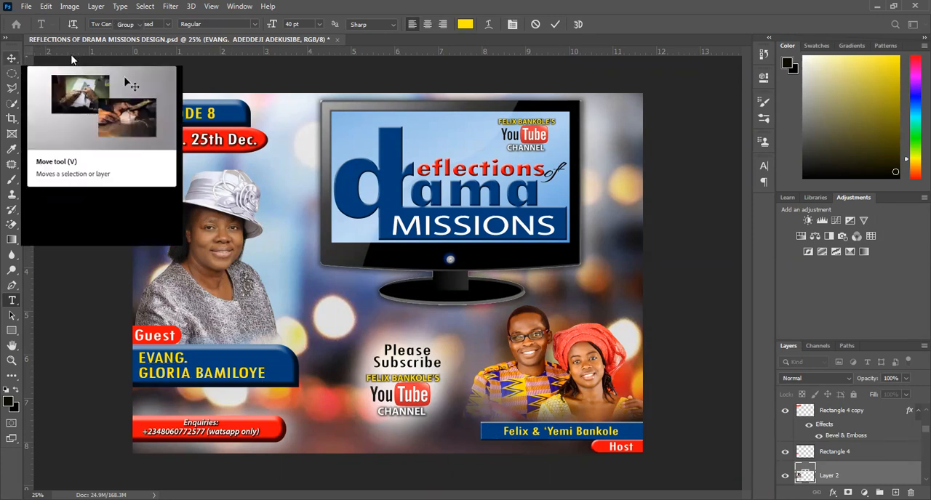
pyautogui.click(13, 59)
# Set the episode label to "EPISODE 9" and commit the text edit.
pyautogui.doubleClick(215, 116)
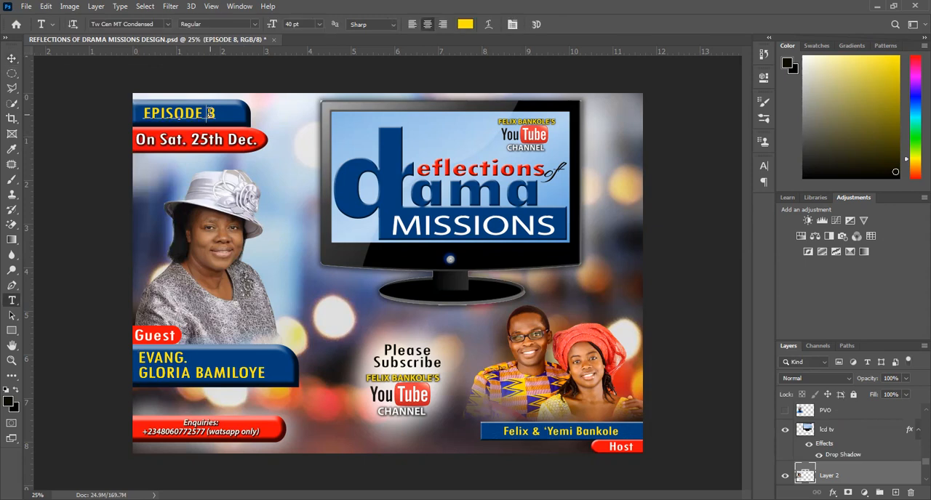
pyautogui.doubleClick(211, 113)
pyautogui.write('9')
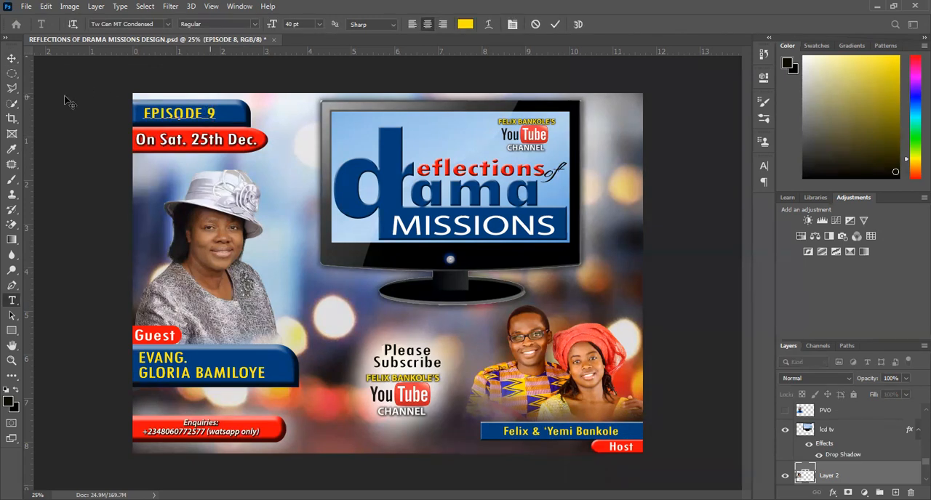
pyautogui.click(557, 25)
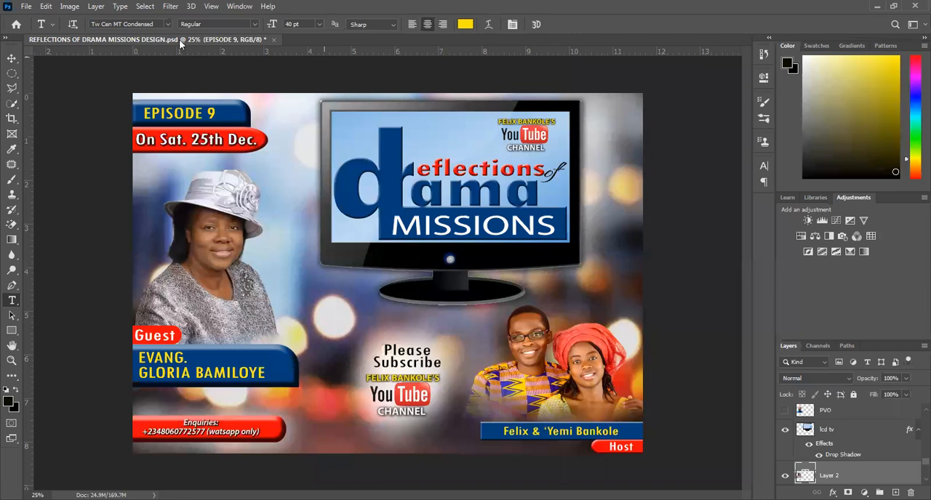
# Set up saving a copy of the design as a JPEG in the REFLECTIONSOF DRAMA MISSIONARIES SHOW folder.
pyautogui.click(26, 7)
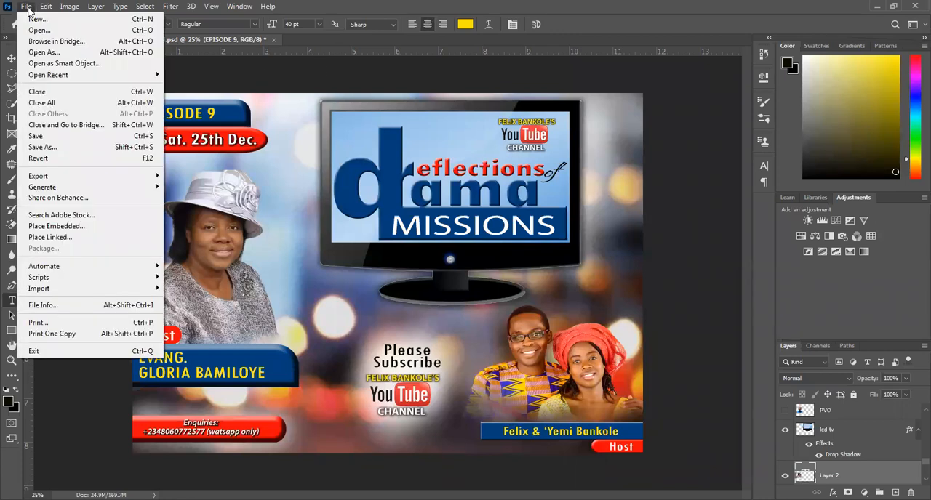
pyautogui.click(58, 147)
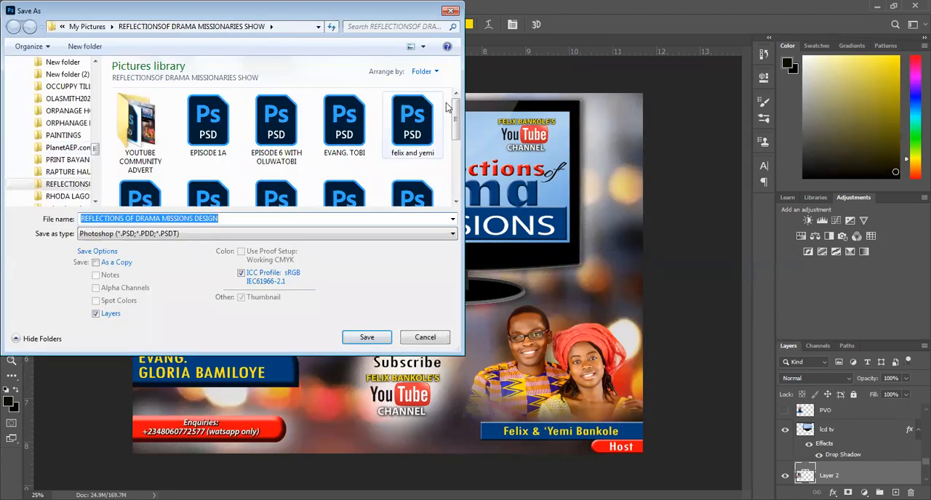
pyautogui.moveTo(456, 117)
pyautogui.mouseDown()
pyautogui.moveTo(460, 153)
pyautogui.moveTo(456, 105)
pyautogui.mouseUp()
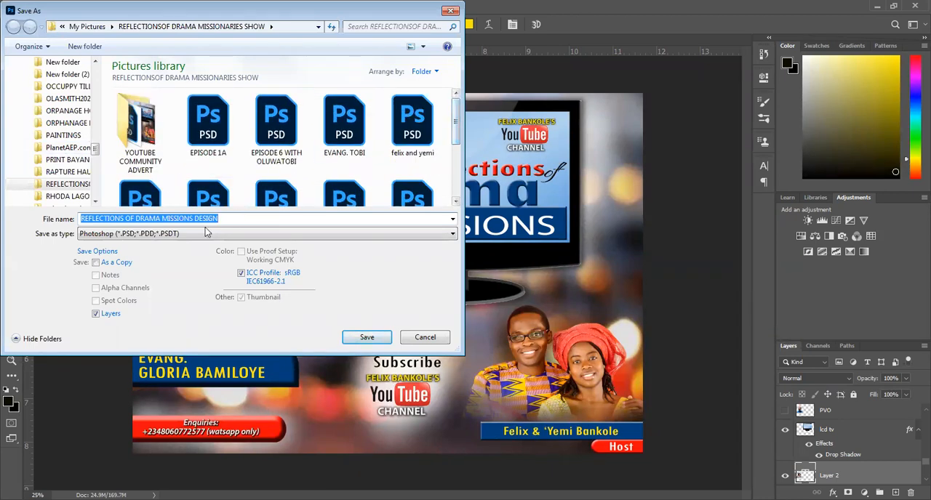
pyautogui.click(205, 234)
pyautogui.press('j')
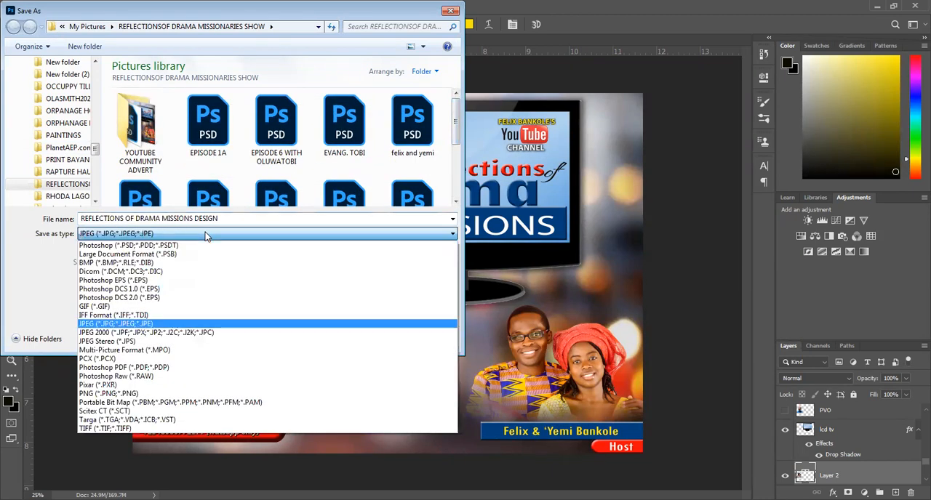
pyautogui.click(205, 233)
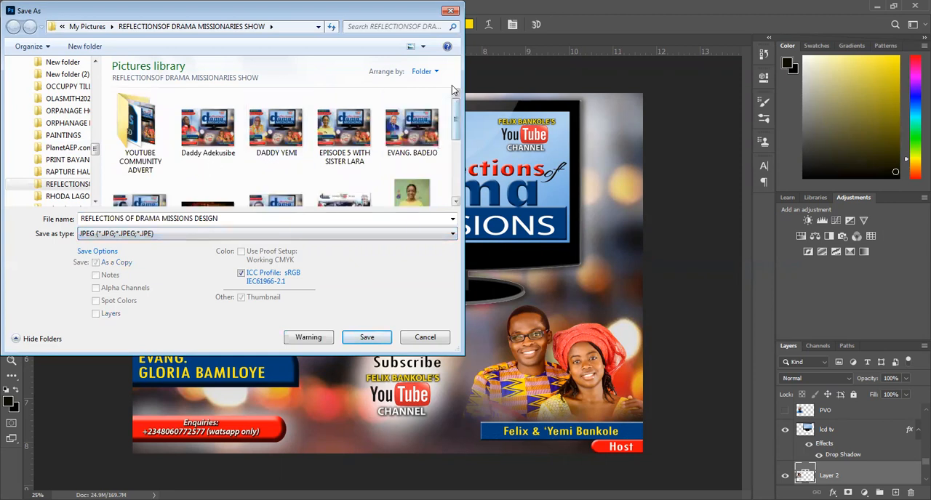
pyautogui.moveTo(457, 113); pyautogui.dragTo(452, 92)
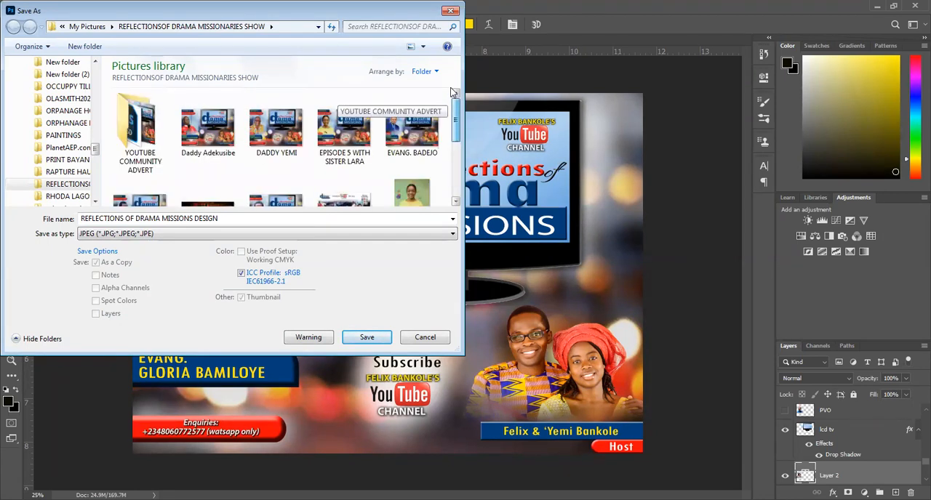
# Save the JPEG copy with the image quality raised to the large-file end and the Baseline ("Standard") format.
pyautogui.click(360, 340)
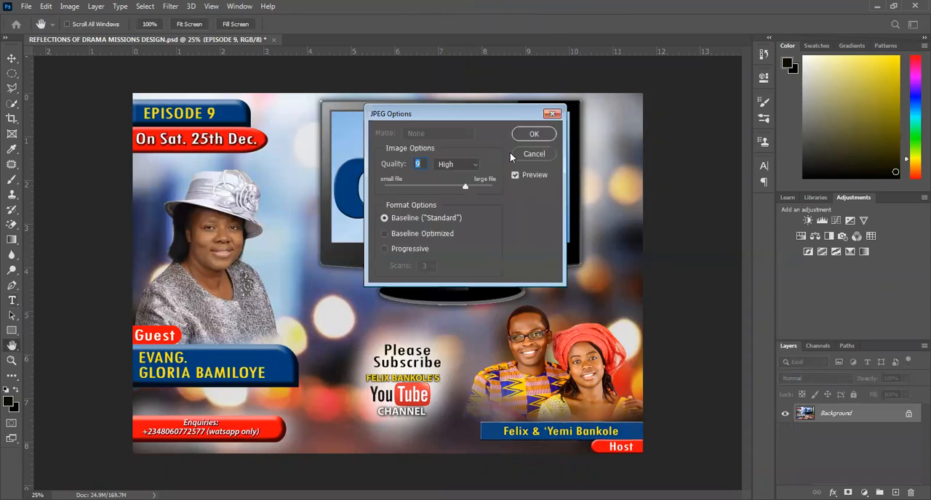
pyautogui.moveTo(466, 185); pyautogui.dragTo(497, 183)
pyautogui.click(530, 131)
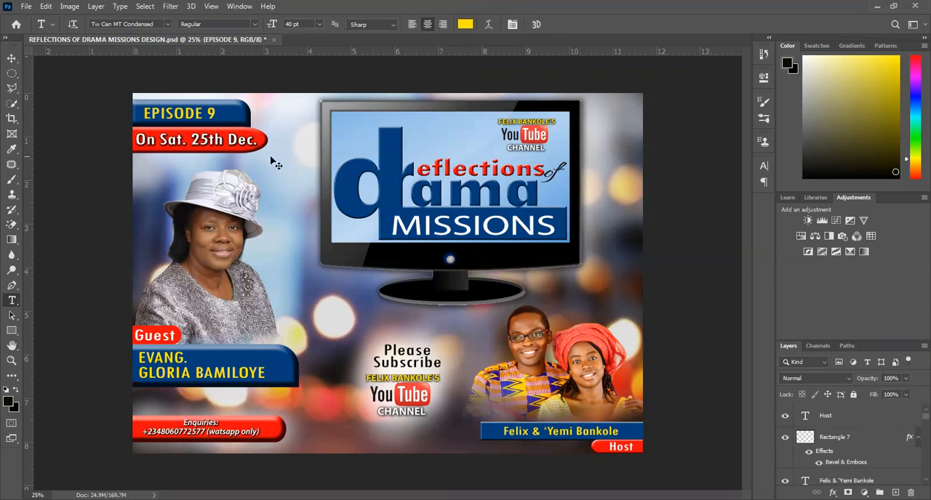
# Save the layered REFLECTIONS OF DRAMA MISSIONS DESIGN.psd and close the document.
pyautogui.hotkey('ctrl', 's')
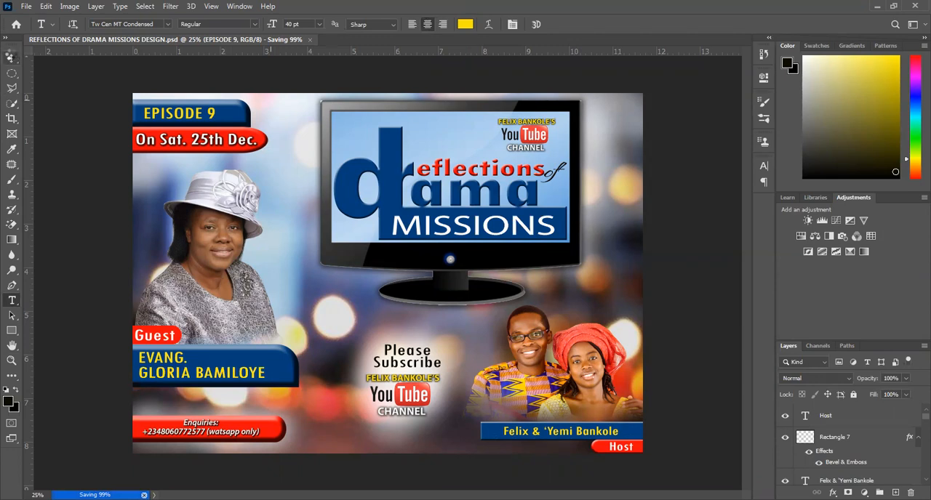
pyautogui.click(12, 57)
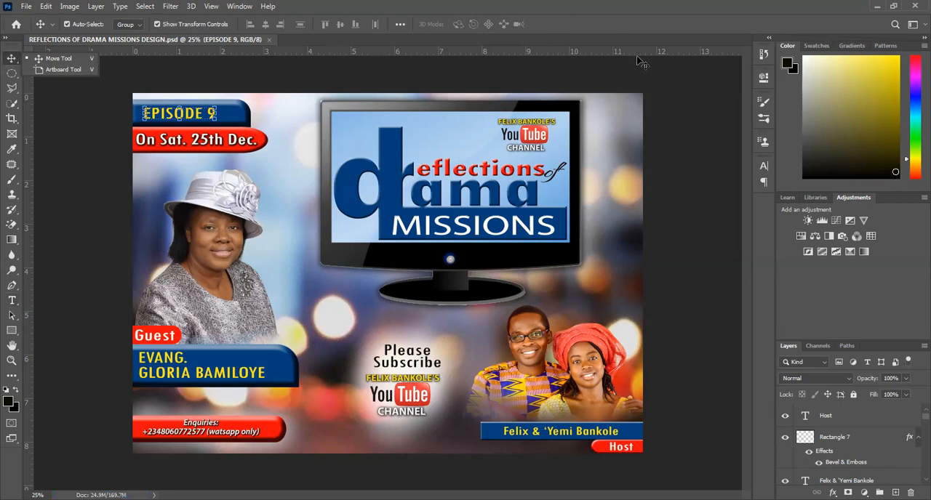
pyautogui.click(268, 38)
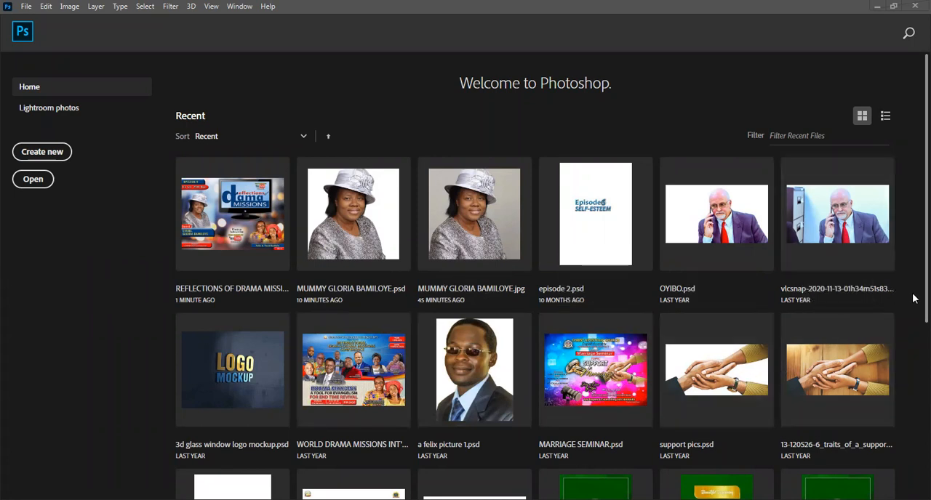
pyautogui.scroll(-1, 914, 324)
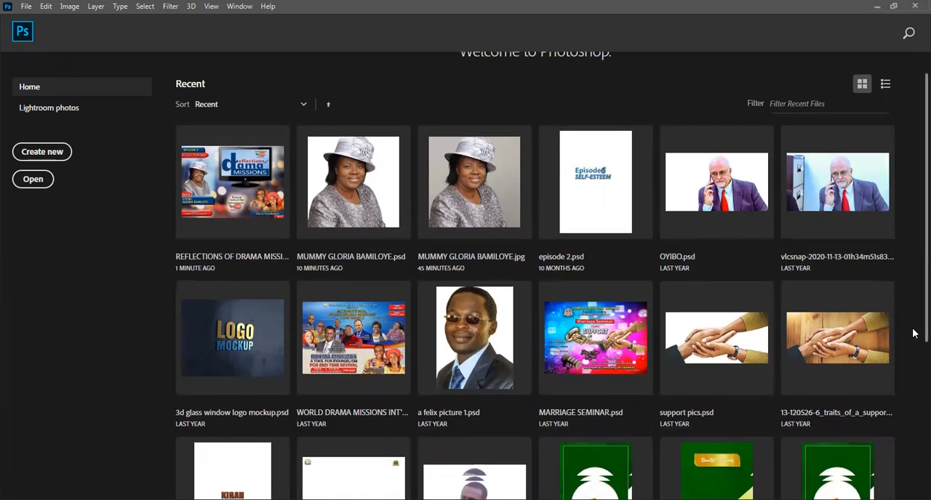
pyautogui.scroll(-1, 914, 355)
pyautogui.scroll(-4, 914, 376)
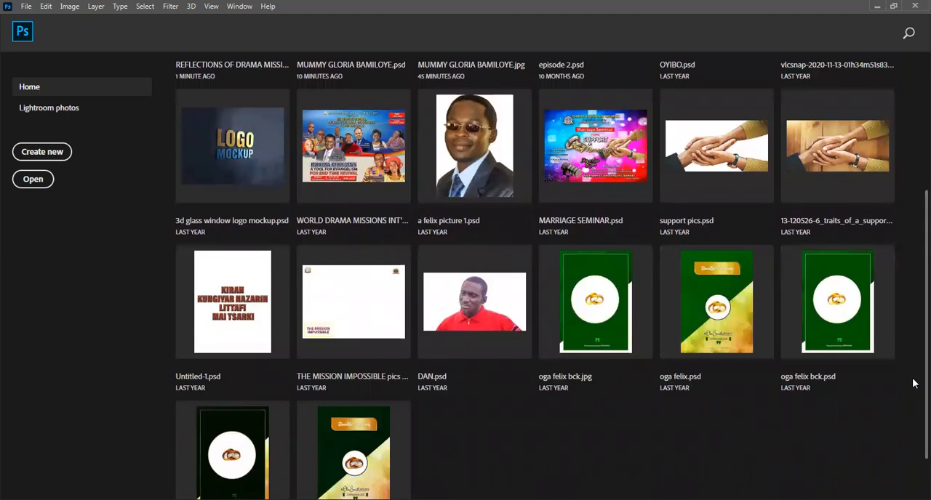
pyautogui.scroll(5, 913, 379)
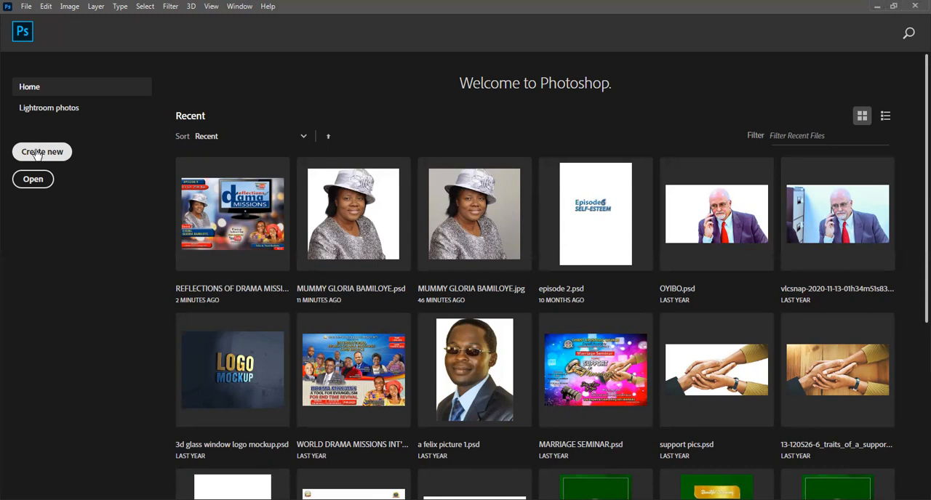
# Create a landscape poster document of 24 x 18 inches at 300 pixels/inch, RGB Color, 8 bit, with a white background.
pyautogui.click(35, 154)
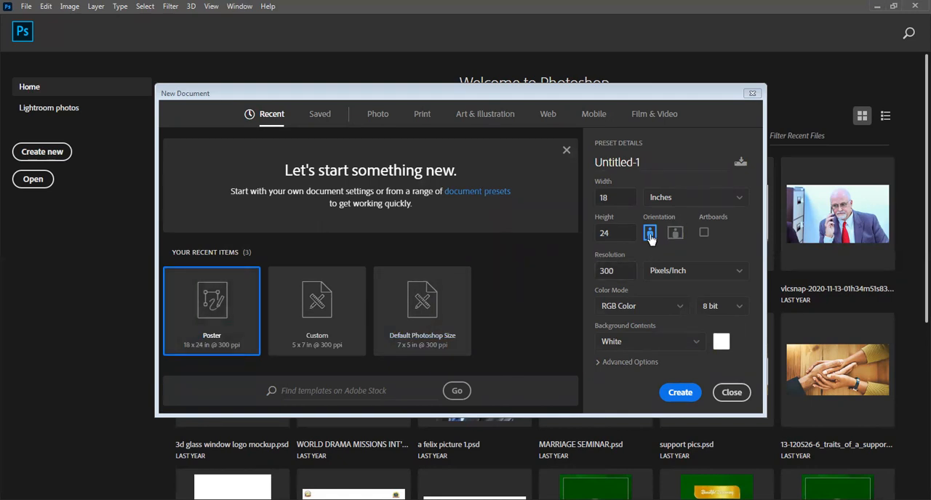
pyautogui.click(674, 234)
pyautogui.click(680, 393)
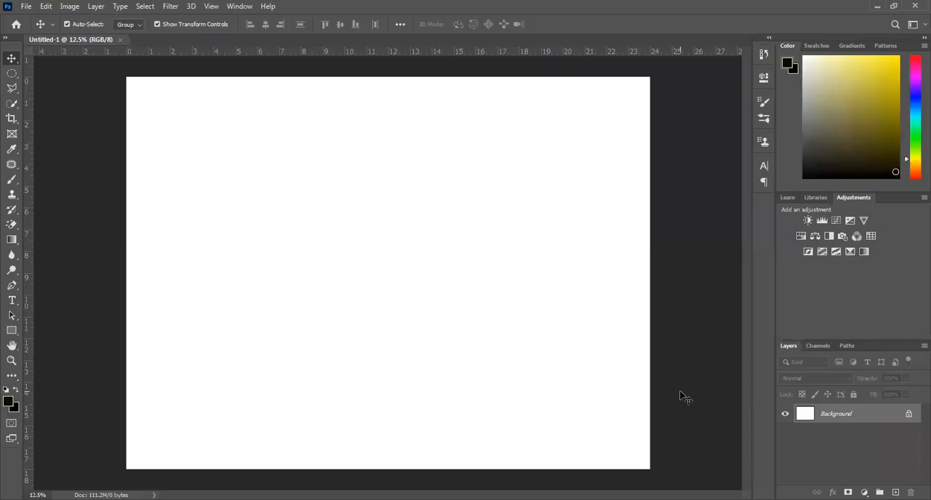
# Unlock the Background layer to make it an editable layer, leaving its layer style settings unchanged.
pyautogui.click(908, 415)
pyautogui.doubleClick(906, 419)
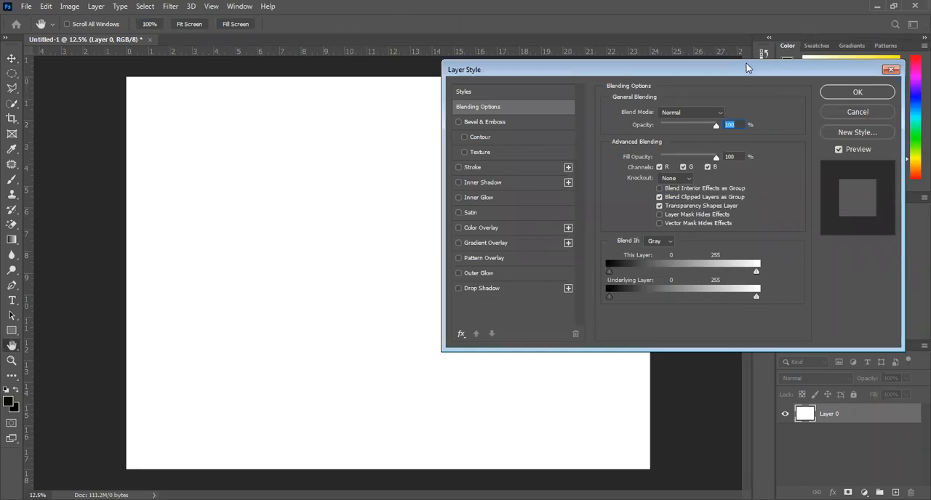
pyautogui.moveTo(746, 65); pyautogui.dragTo(643, 88)
pyautogui.click(785, 93)
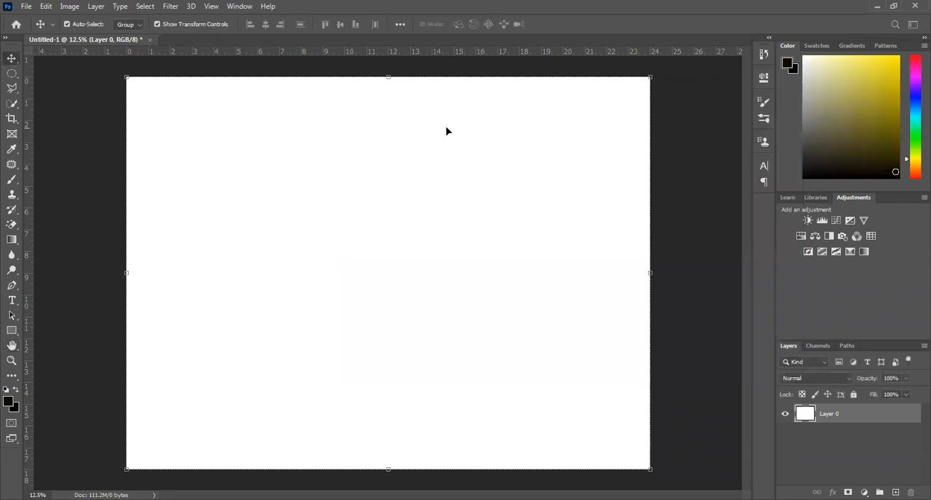
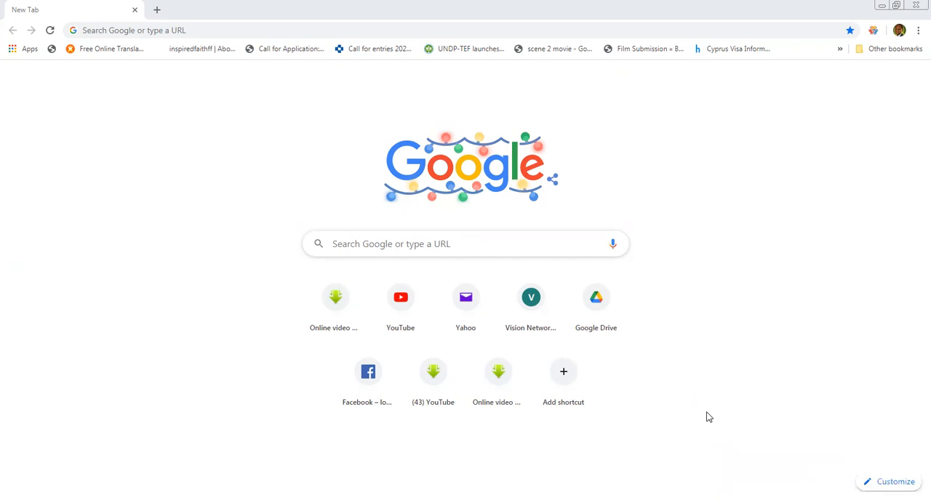
# Search Google for "beautiful christmas background pictures" and show the image results.
pyautogui.click(345, 241)
pyautogui.write('b')
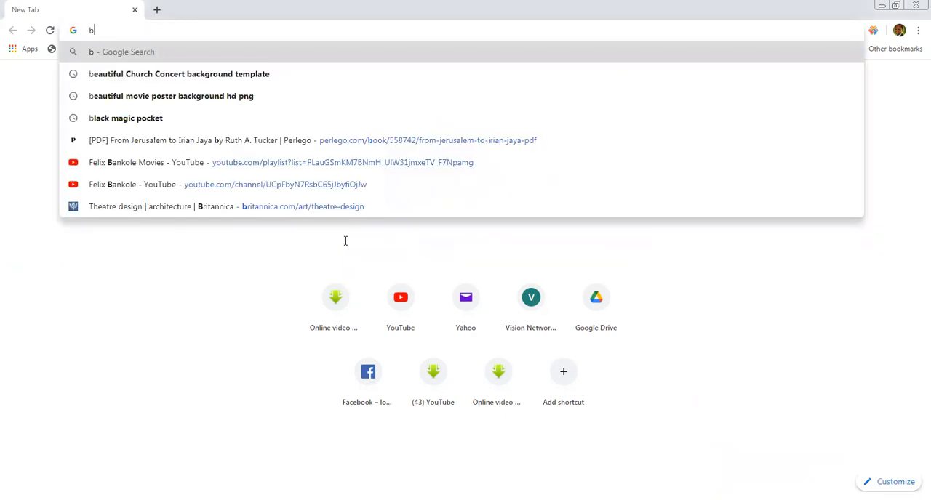
pyautogui.write('e')
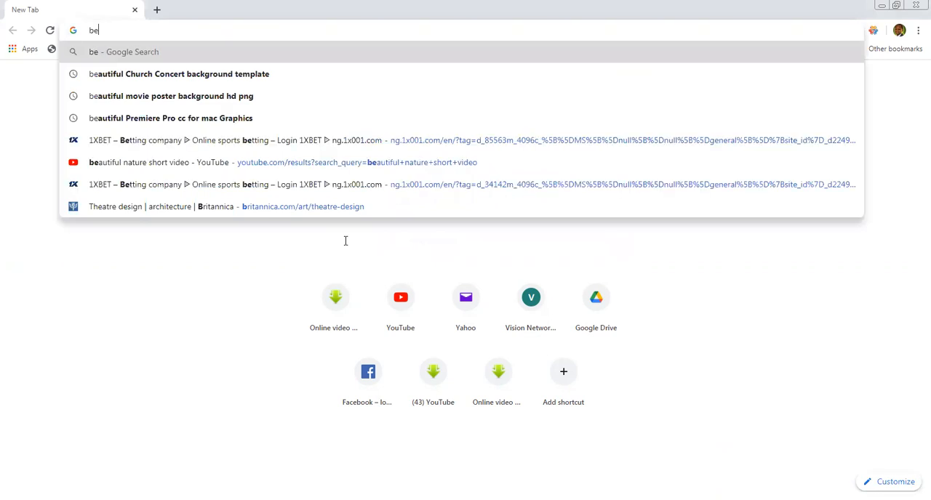
pyautogui.write('autifu')
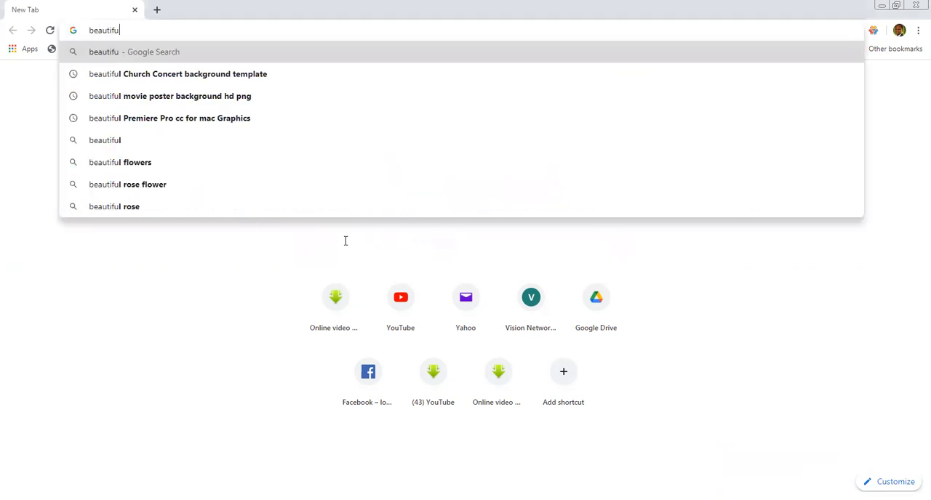
pyautogui.write('l Chris')
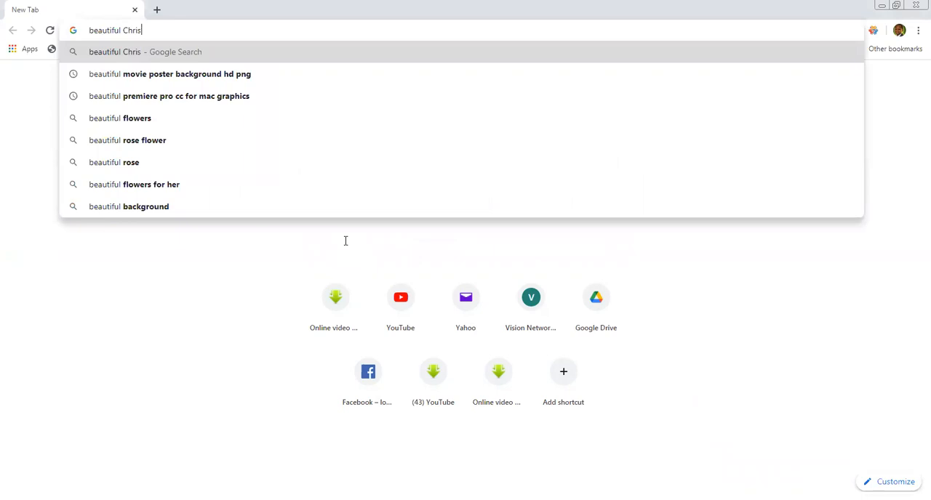
pyautogui.write('tfu')
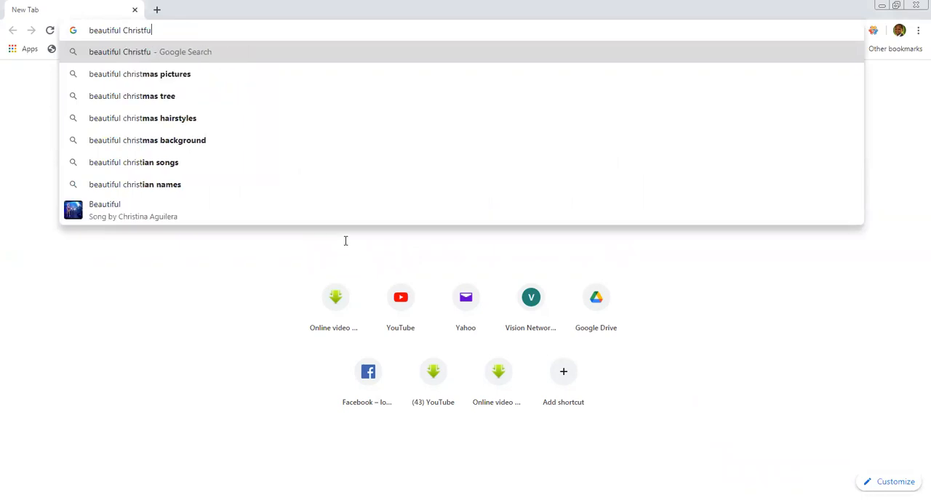
pyautogui.press('BackSpace')
pyautogui.press('BackSpace')
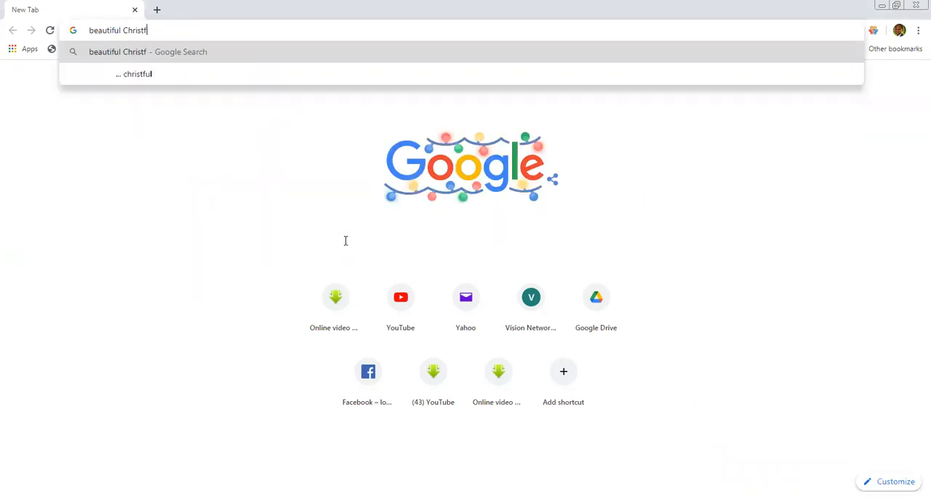
pyautogui.write('mas')
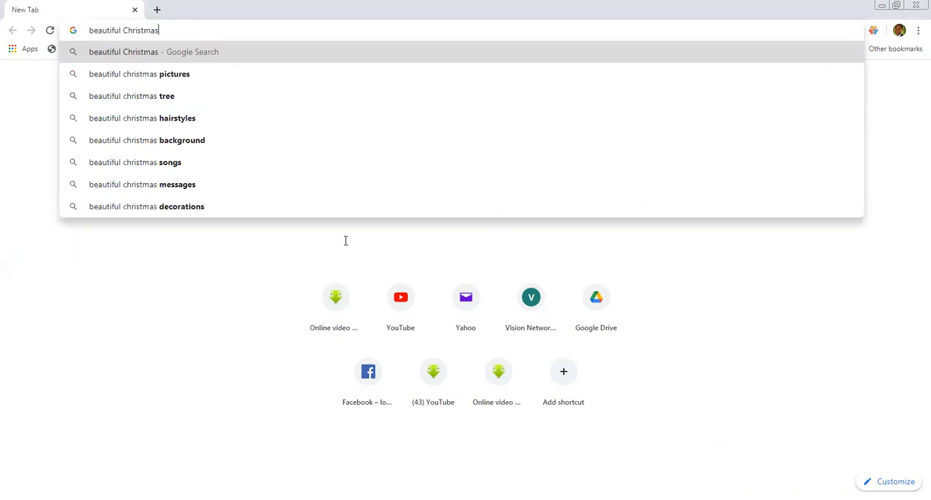
pyautogui.write(' Bac')
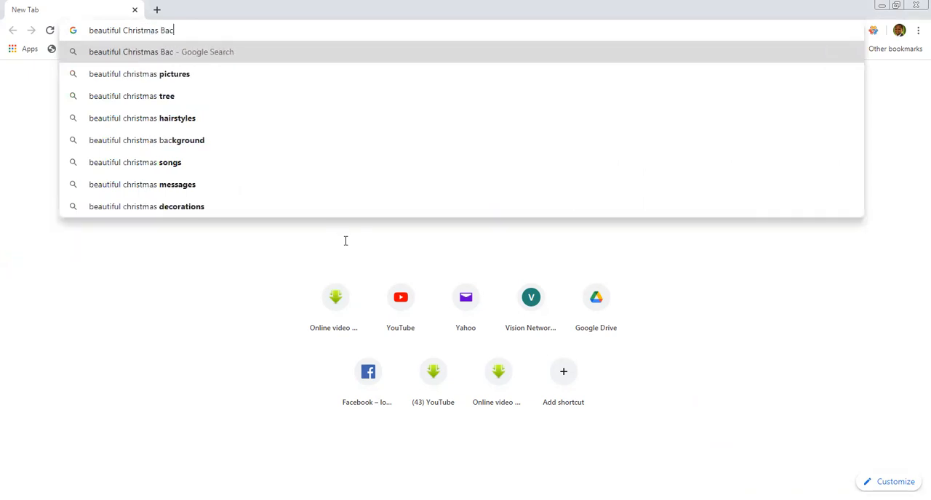
pyautogui.write('kground')
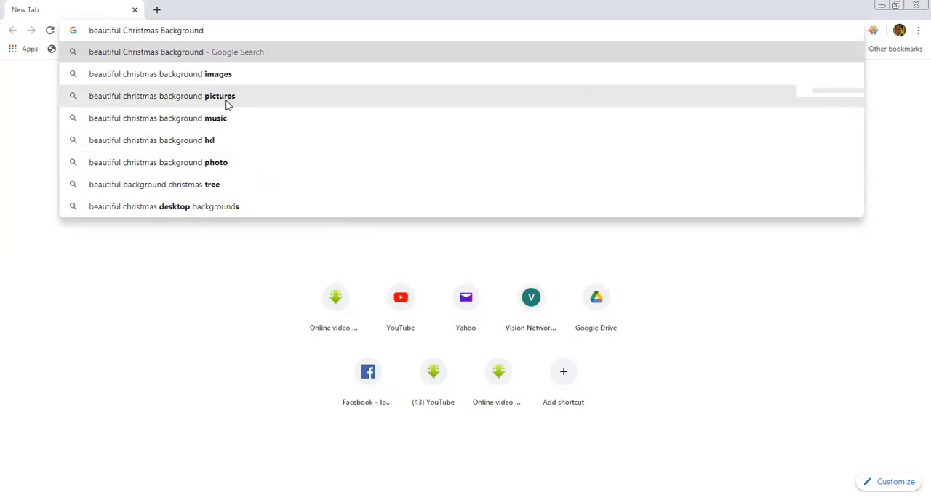
pyautogui.click(226, 104)
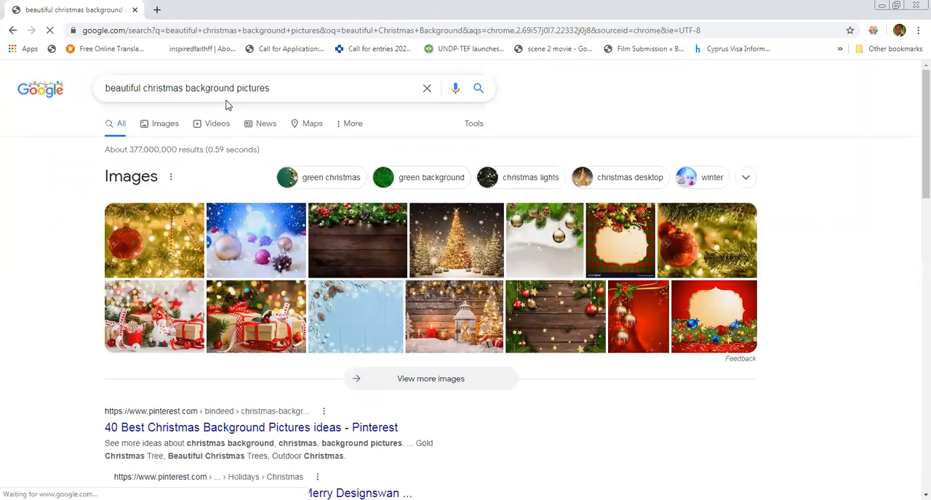
pyautogui.click(167, 129)
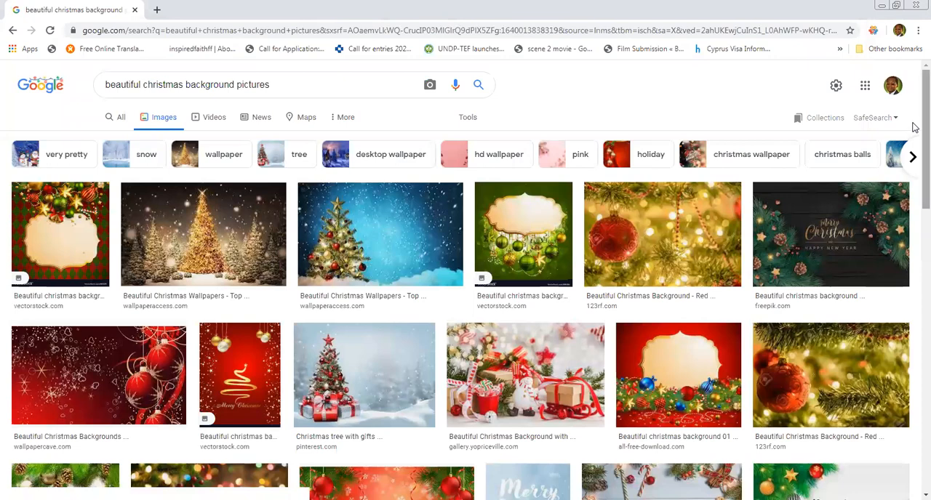
# Browse the Christmas background image results for a picture suitable for the poster.
pyautogui.scroll(-1, 912, 142)
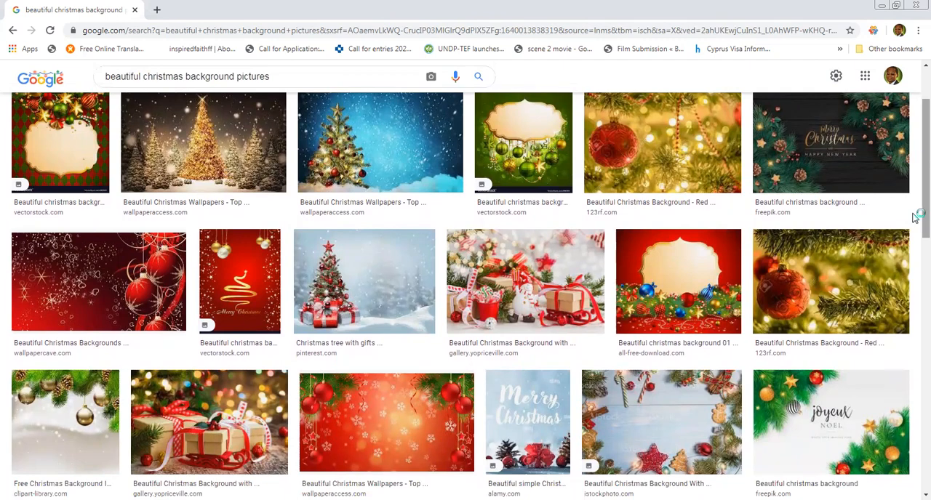
pyautogui.scroll(-2, 916, 213)
pyautogui.scroll(1, 915, 203)
pyautogui.scroll(-3, 915, 193)
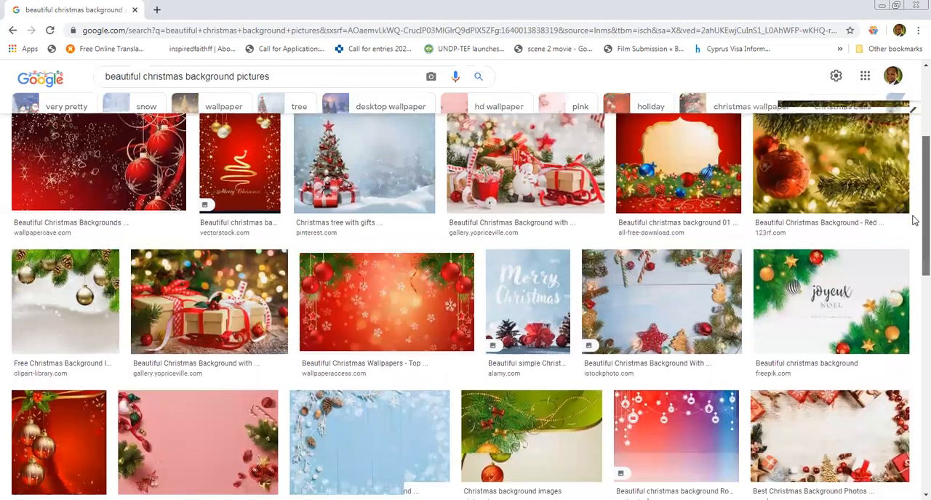
pyautogui.scroll(4, 914, 197)
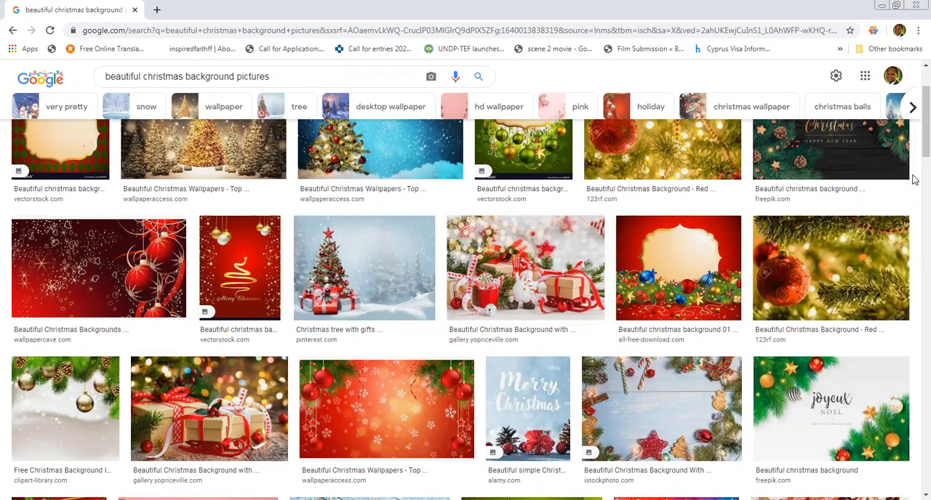
pyautogui.scroll(2, 914, 147)
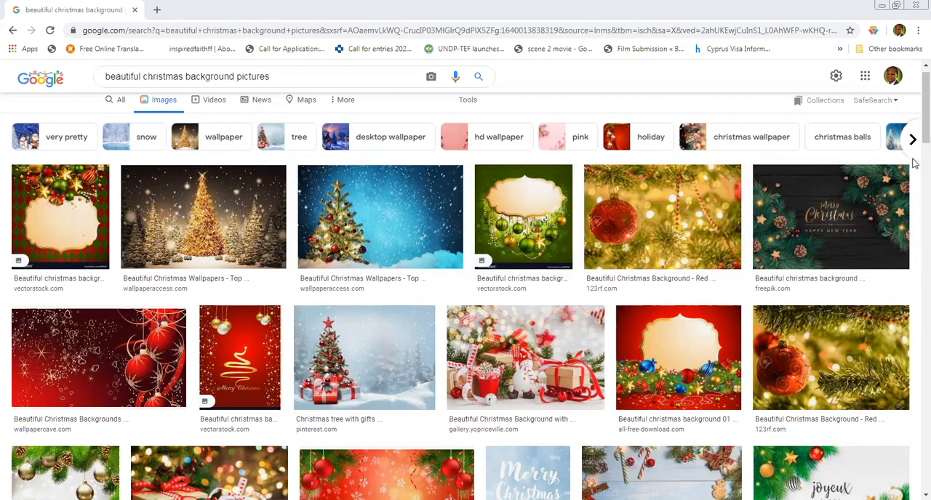
pyautogui.scroll(-4, 913, 139)
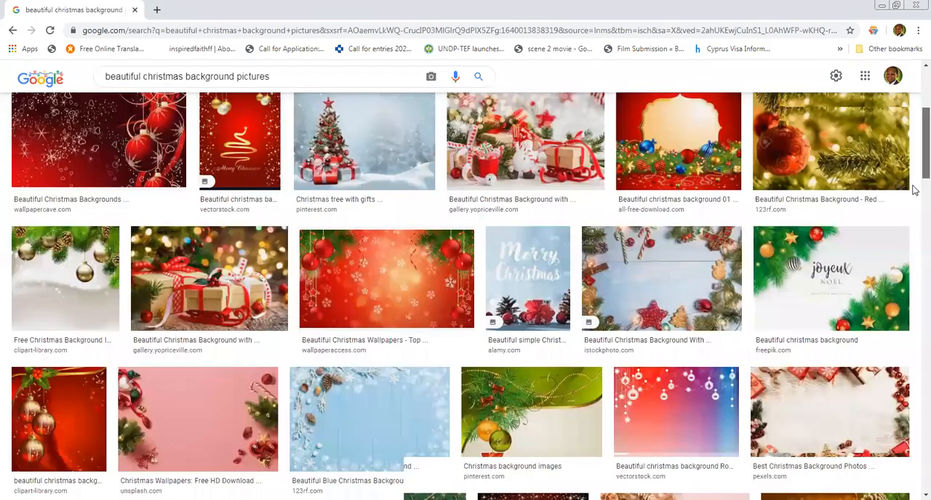
pyautogui.scroll(1, 914, 142)
pyautogui.scroll(2, 915, 145)
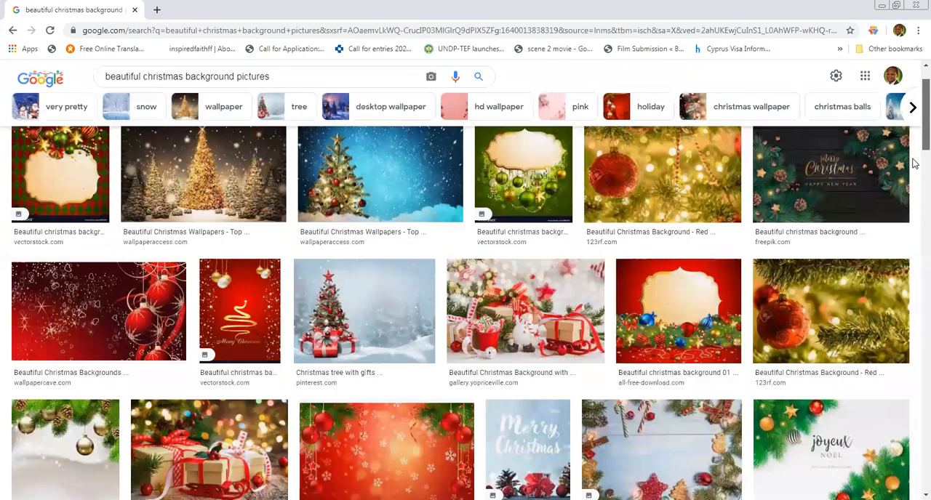
pyautogui.scroll(-3, 915, 149)
pyautogui.scroll(4, 914, 145)
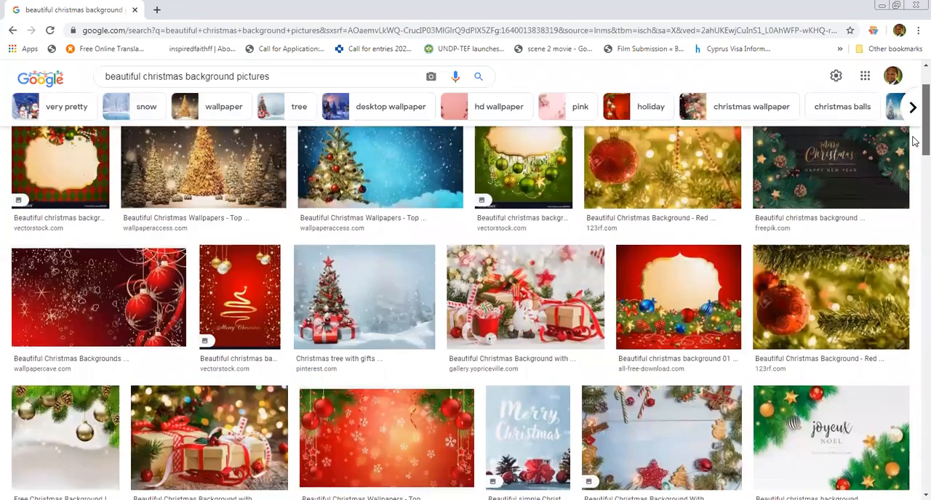
pyautogui.scroll(-6, 913, 189)
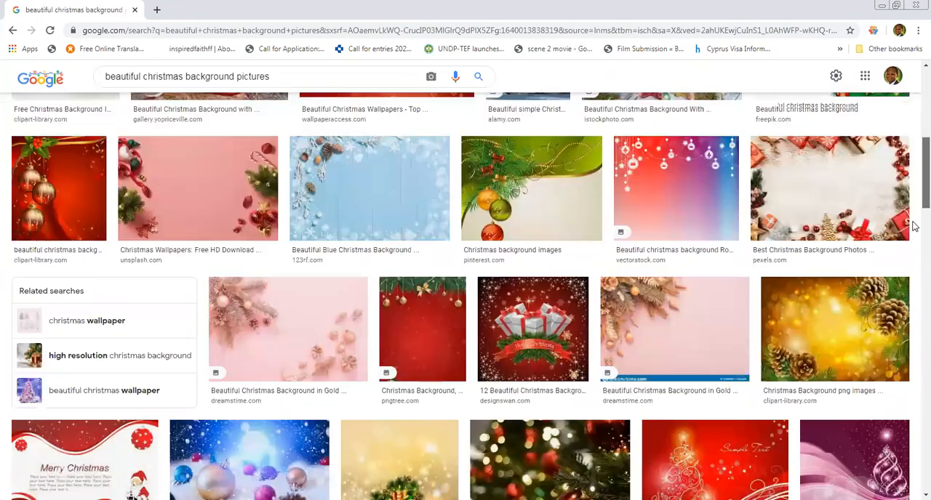
pyautogui.scroll(-1, 913, 227)
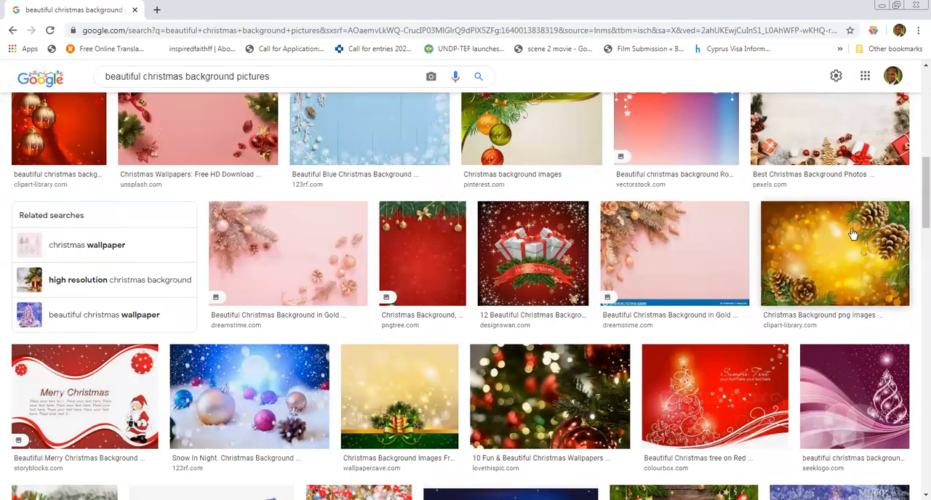
pyautogui.scroll(-1, 915, 236)
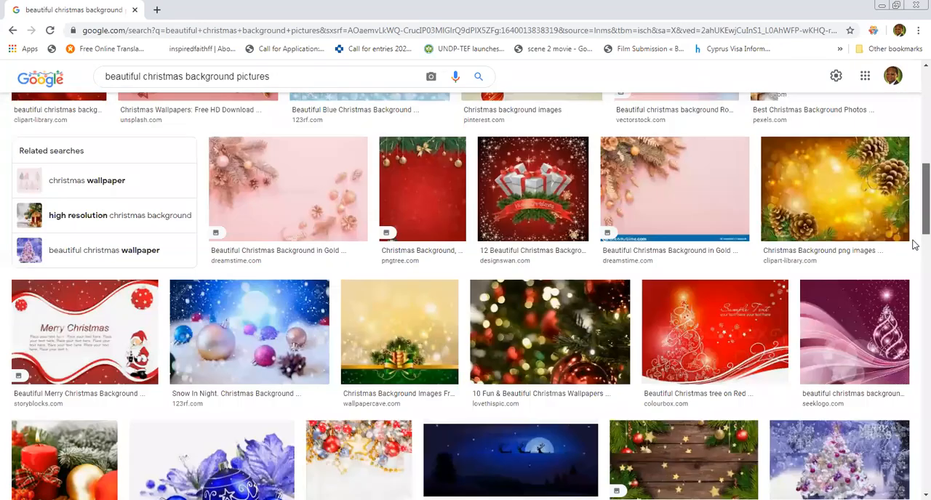
pyautogui.scroll(-1, 554, 278)
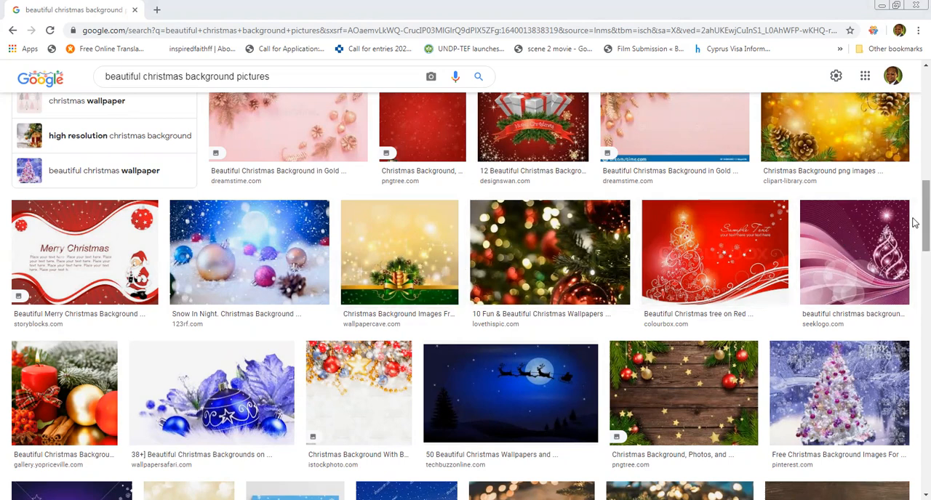
pyautogui.scroll(-1, 911, 235)
pyautogui.scroll(-1, 914, 242)
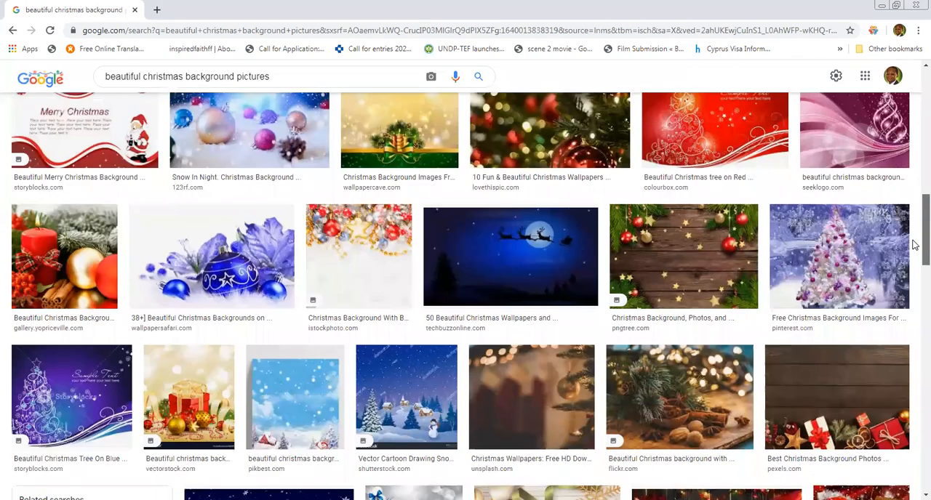
pyautogui.scroll(1, 914, 240)
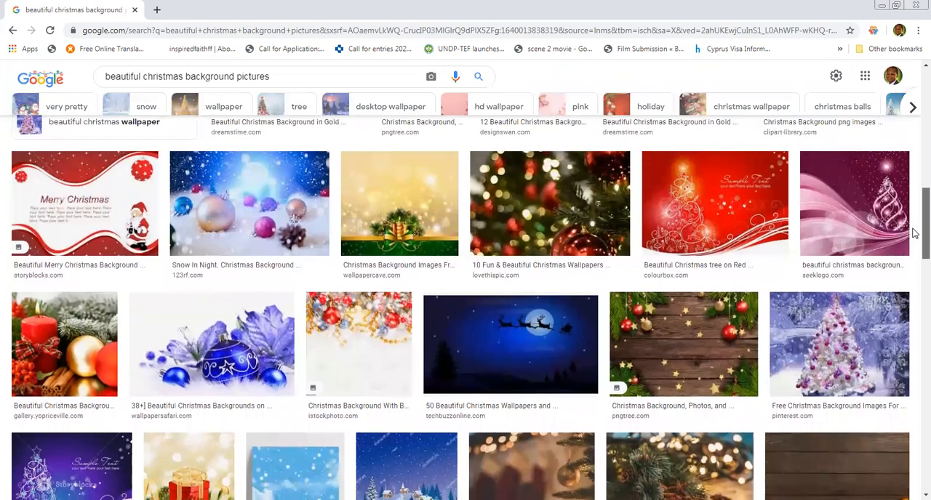
pyautogui.scroll(-2, 914, 233)
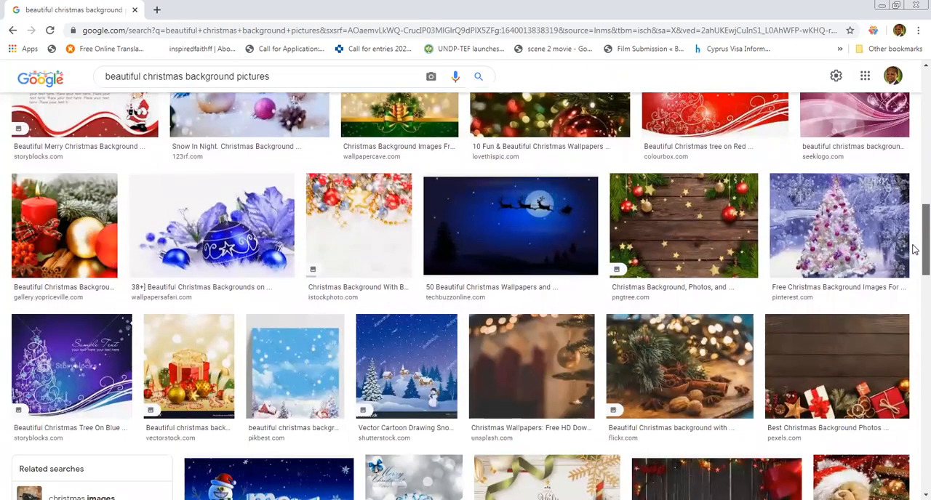
pyautogui.scroll(2, 914, 249)
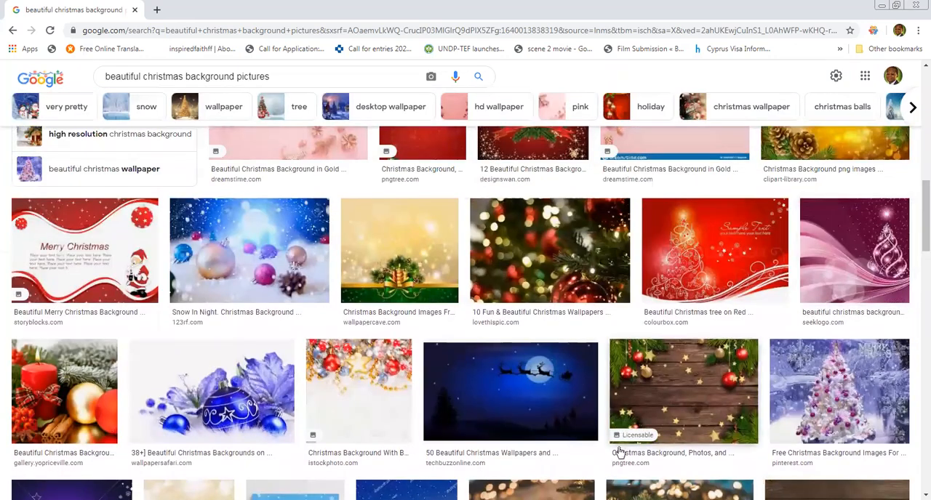
# Open the Wallpaper Cave gold and green candle background in its own browser tab and enlarge it to full size.
pyautogui.click(428, 243)
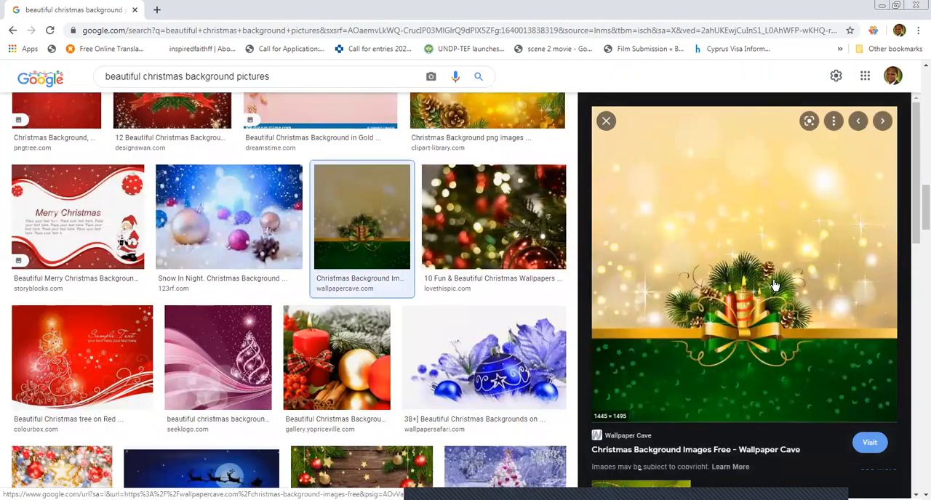
pyautogui.rightClick(655, 270)
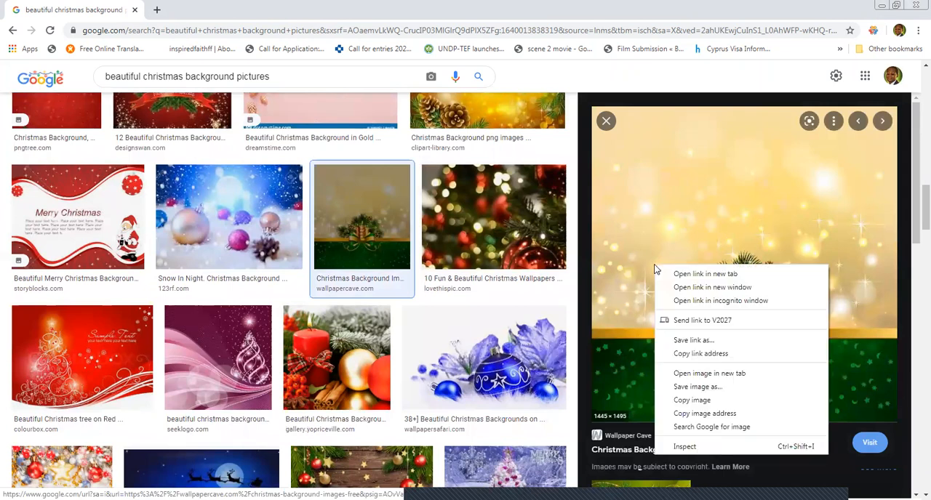
pyautogui.click(715, 379)
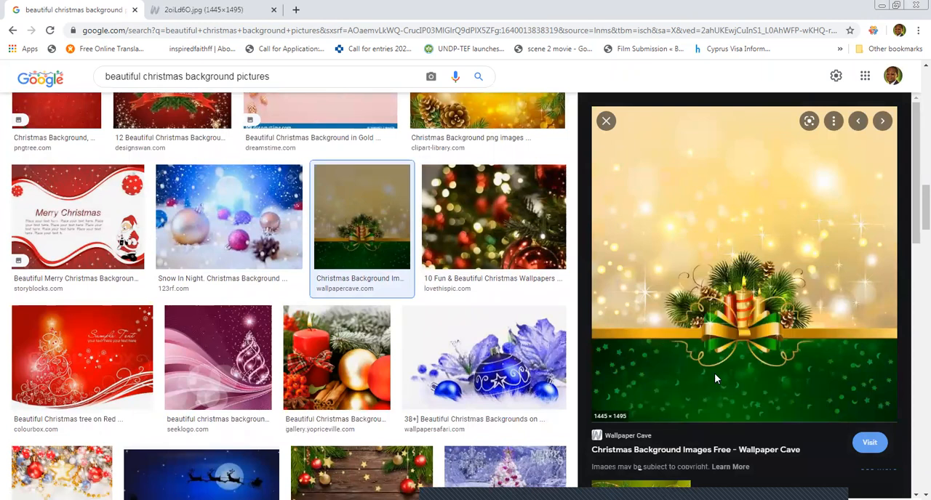
pyautogui.click(213, 9)
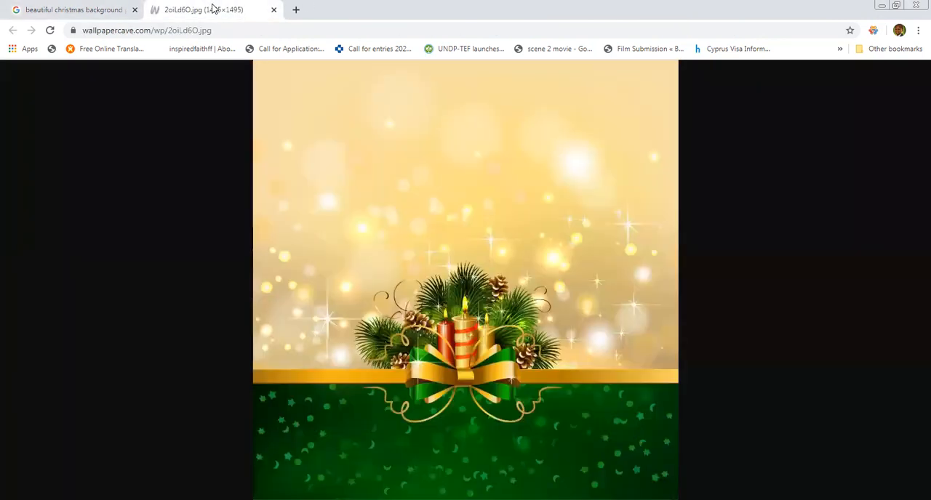
pyautogui.click(391, 234)
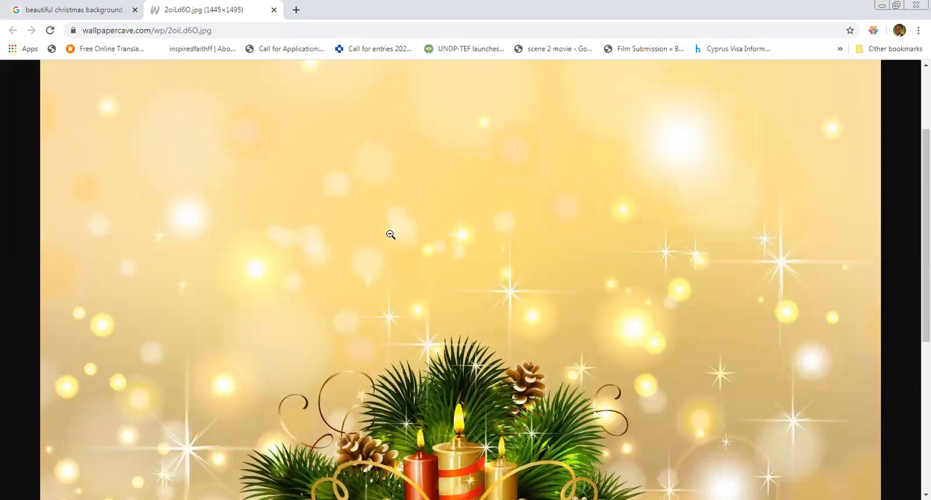
# Save the gold and green candle background to the Downloads folder as a JPEG image named "christmas background 2".
pyautogui.rightClick(391, 234)
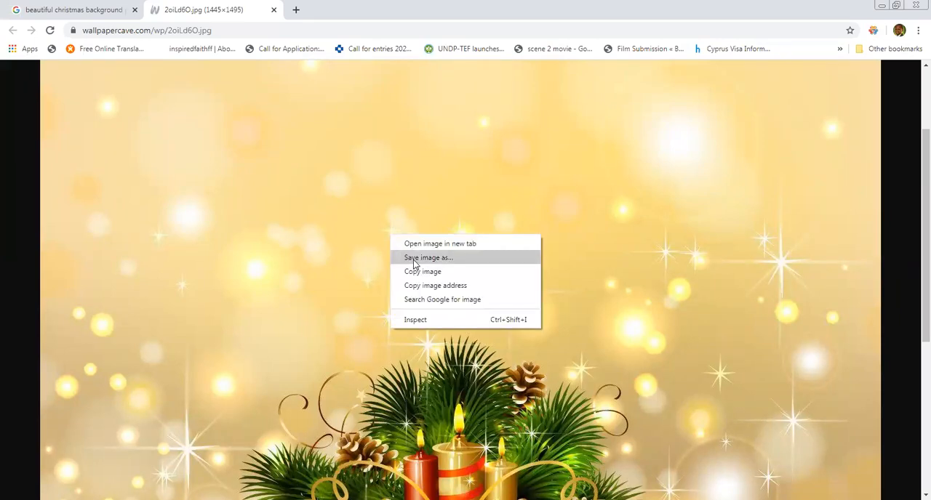
pyautogui.click(414, 259)
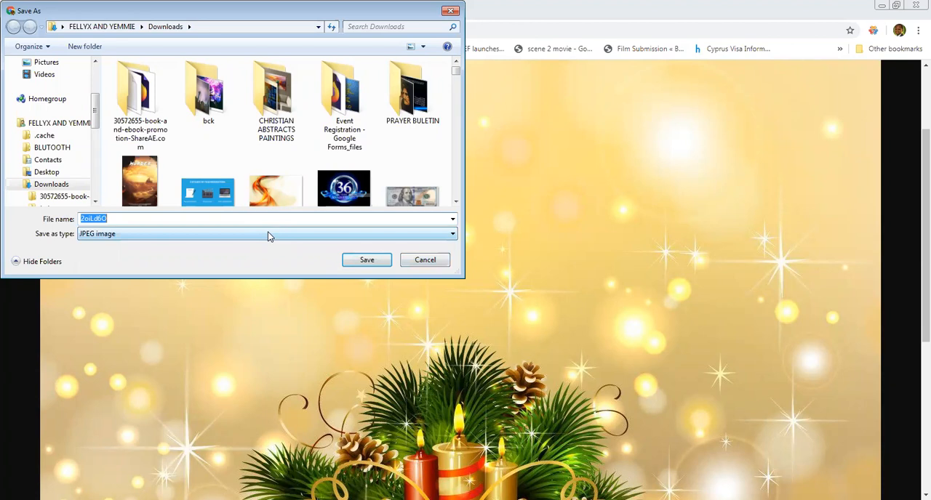
pyautogui.write('christ')
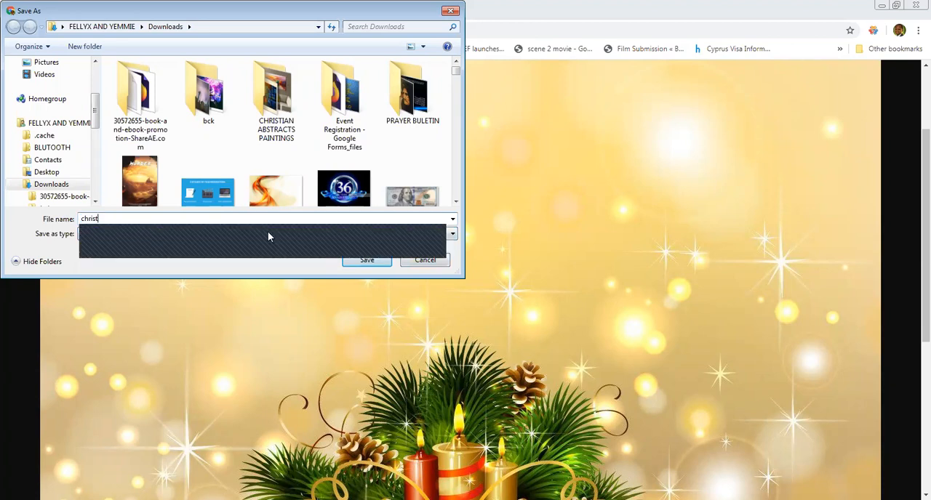
pyautogui.write('mas')
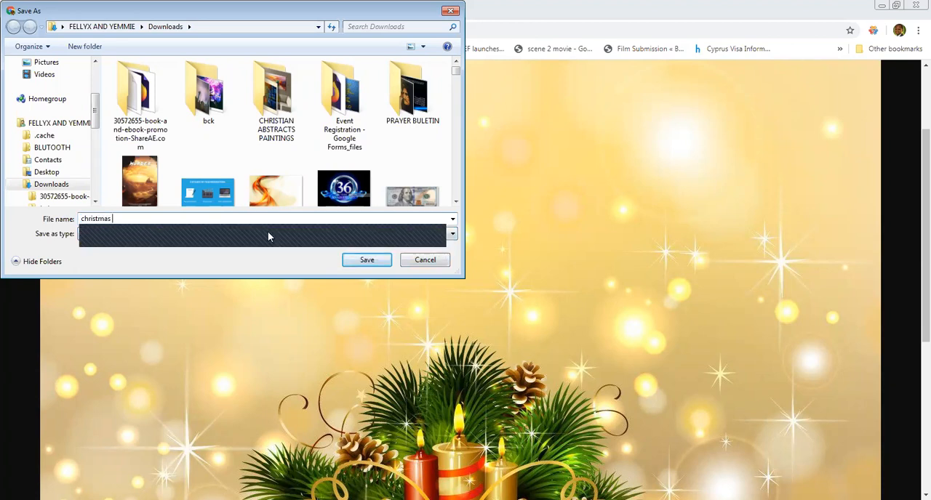
pyautogui.write(' background 2')
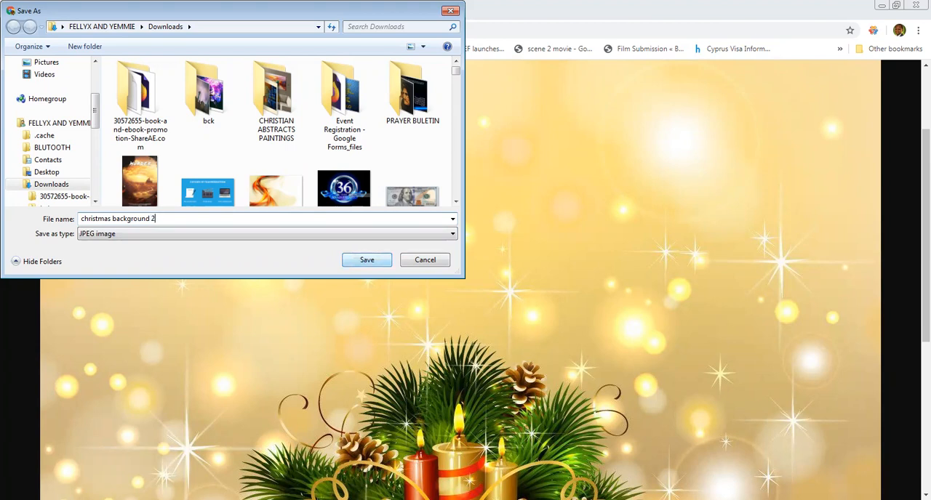
pyautogui.click(386, 266)
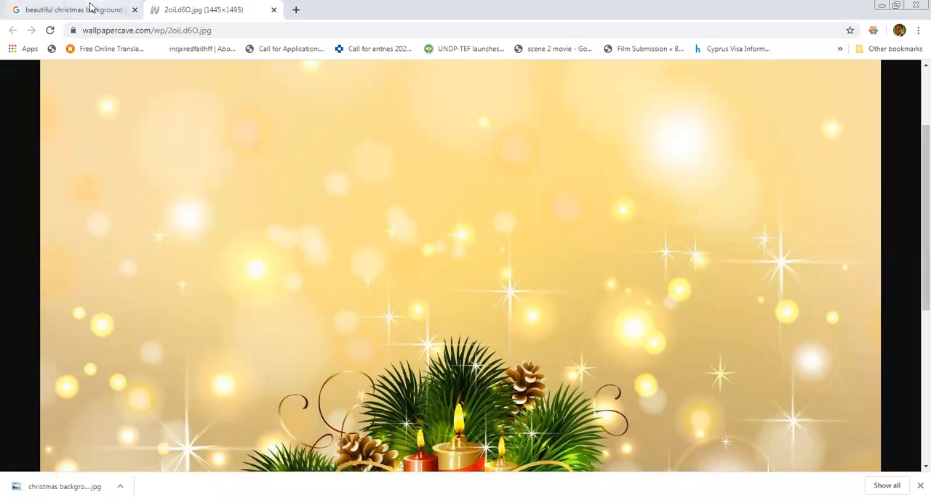
# Browse the Google image results again and open the Clipart Library picture with pine branches and gold baubles in its own tab.
pyautogui.click(91, 9)
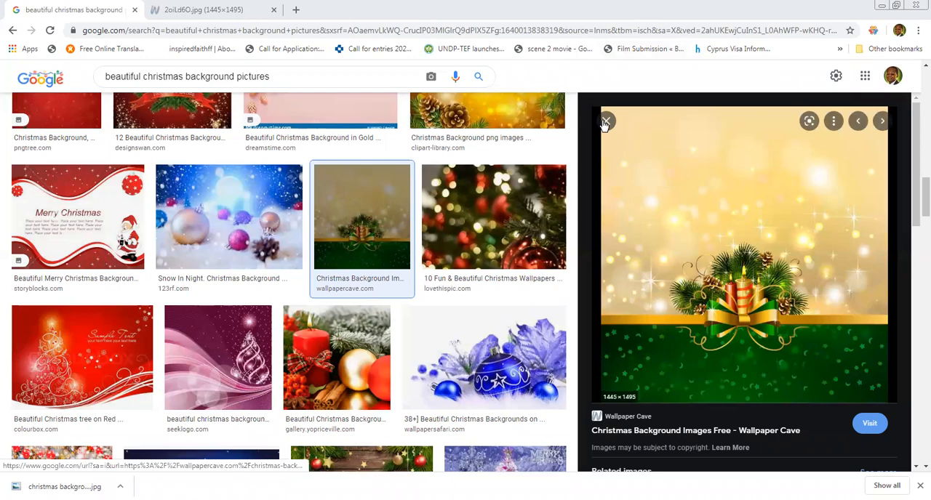
pyautogui.press('Escape')
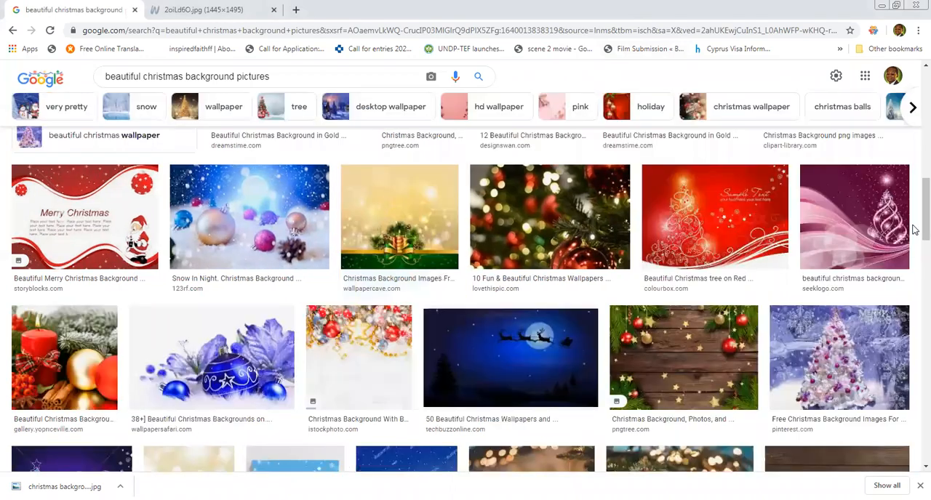
pyautogui.scroll(5, 915, 178)
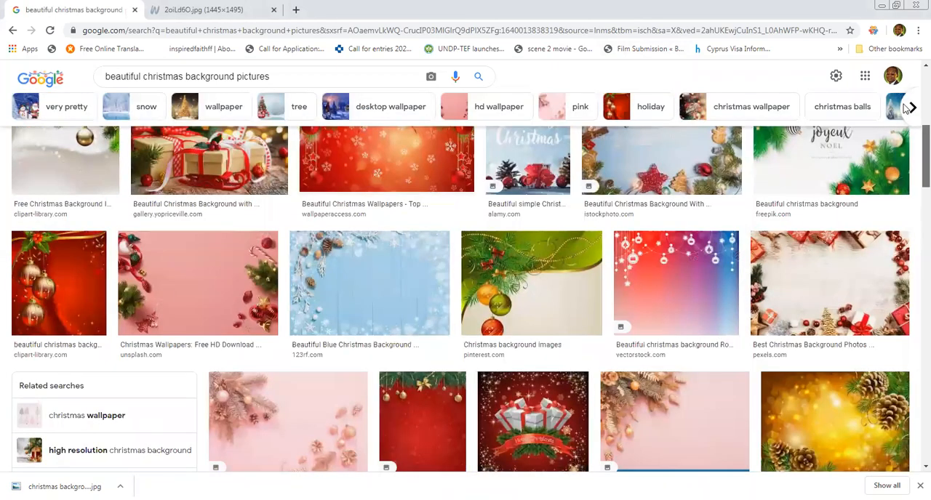
pyautogui.scroll(5, 906, 109)
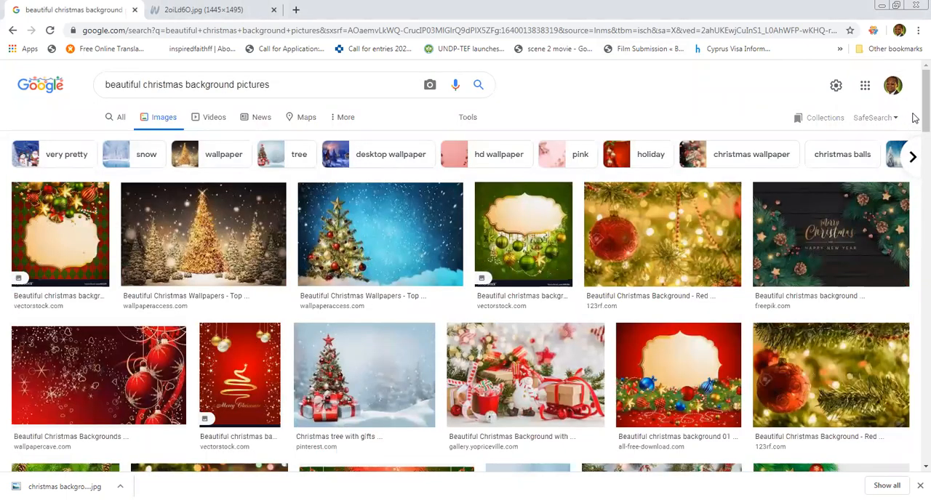
pyautogui.scroll(-2, 914, 168)
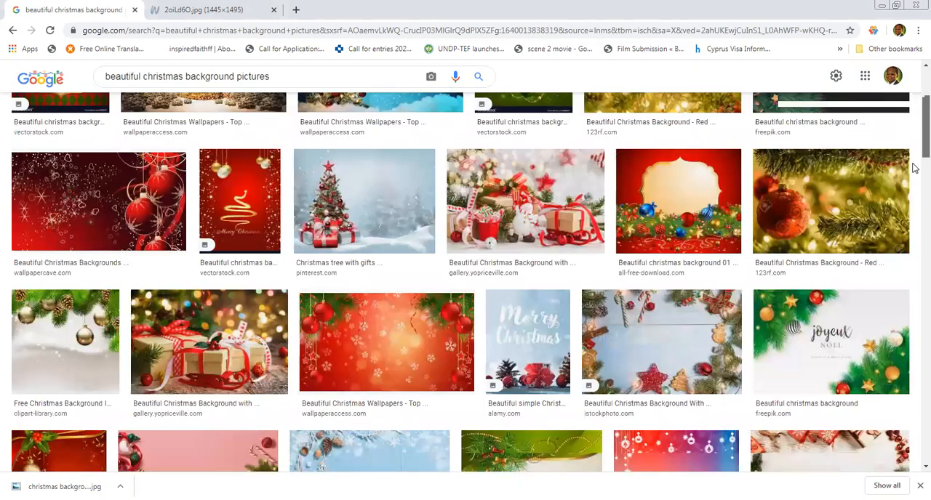
pyautogui.scroll(-2, 915, 168)
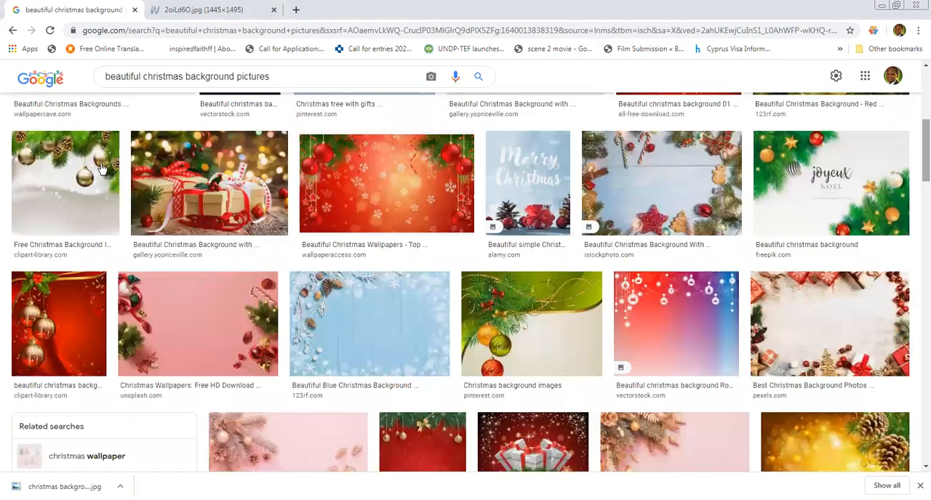
pyautogui.click(94, 203)
pyautogui.rightClick(729, 253)
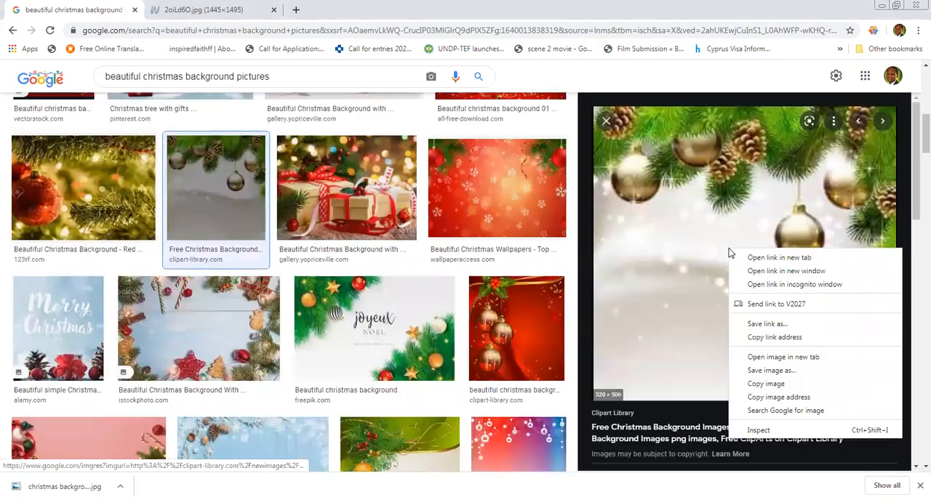
pyautogui.click(777, 358)
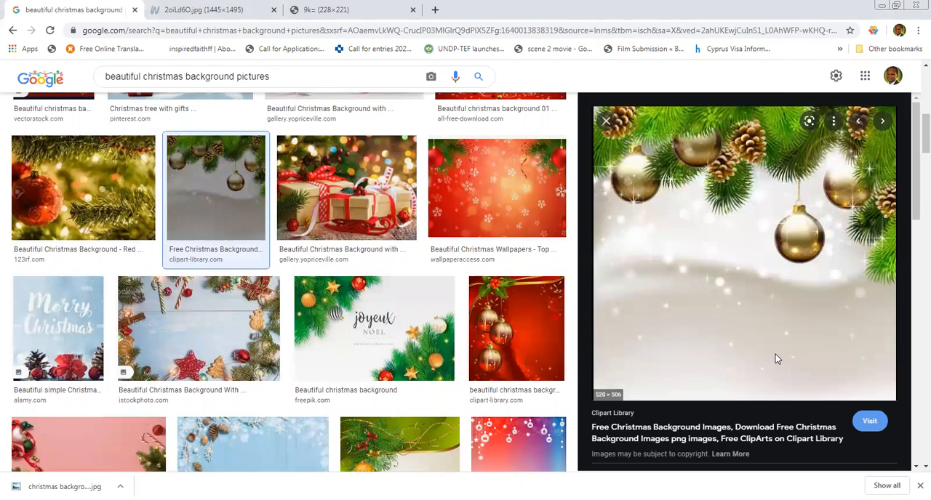
pyautogui.click(339, 7)
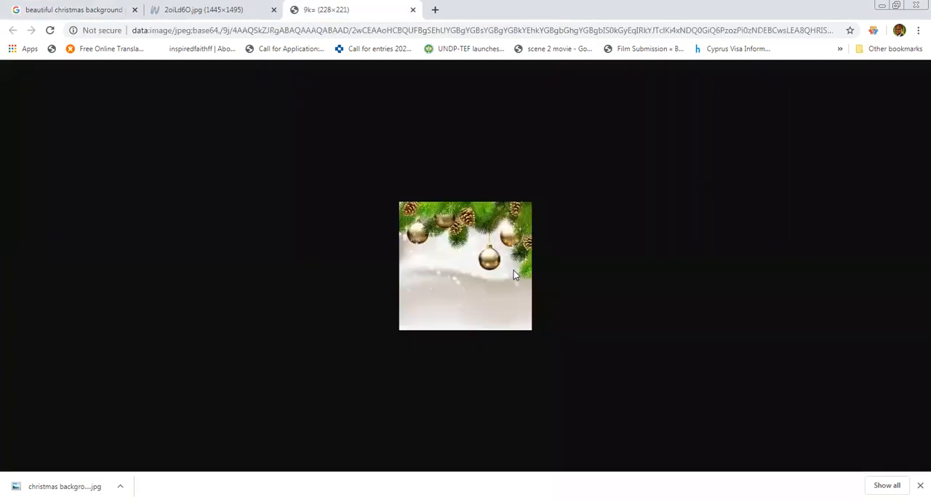
# Open the Clipart Library source page of the gold bauble picture and browse its collection of Christmas background images.
pyautogui.click(100, 7)
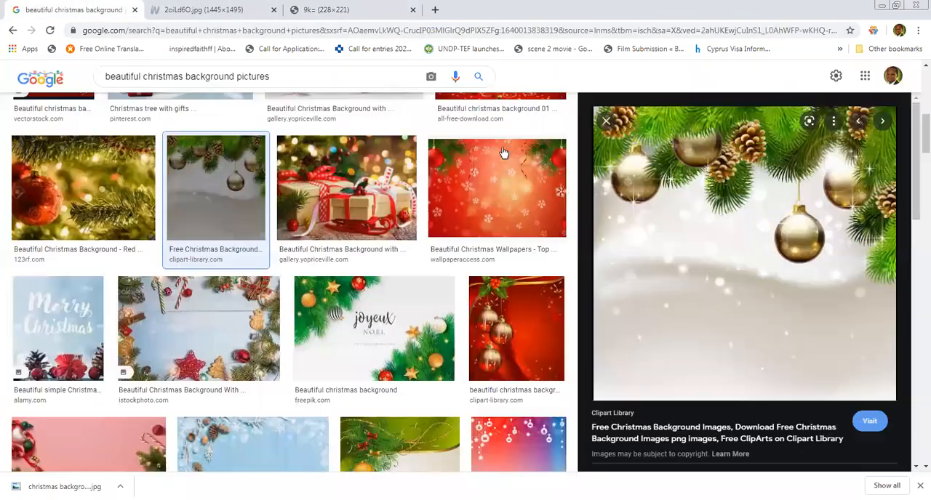
pyautogui.click(673, 428)
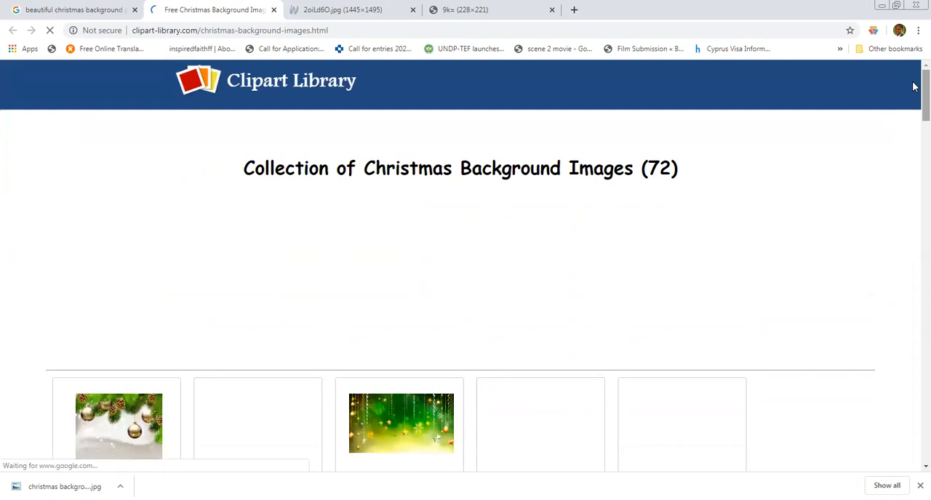
pyautogui.scroll(-2, 914, 94)
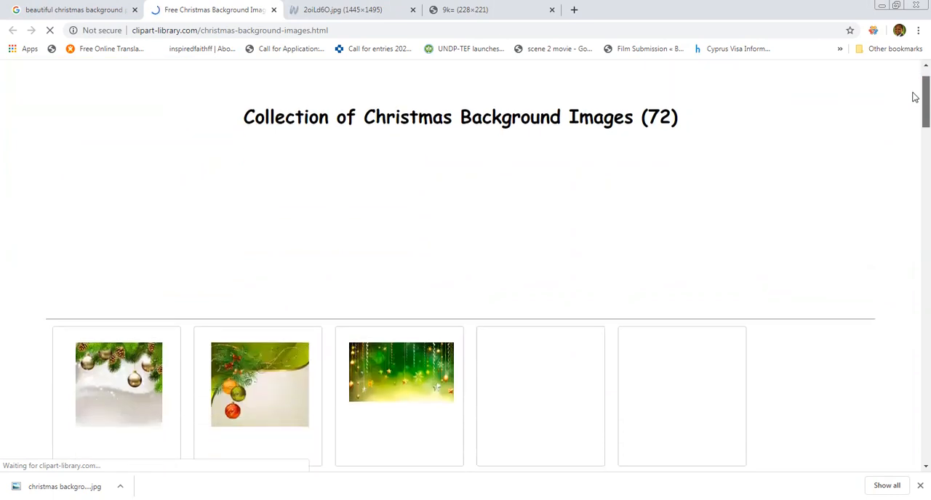
pyautogui.scroll(-2, 915, 109)
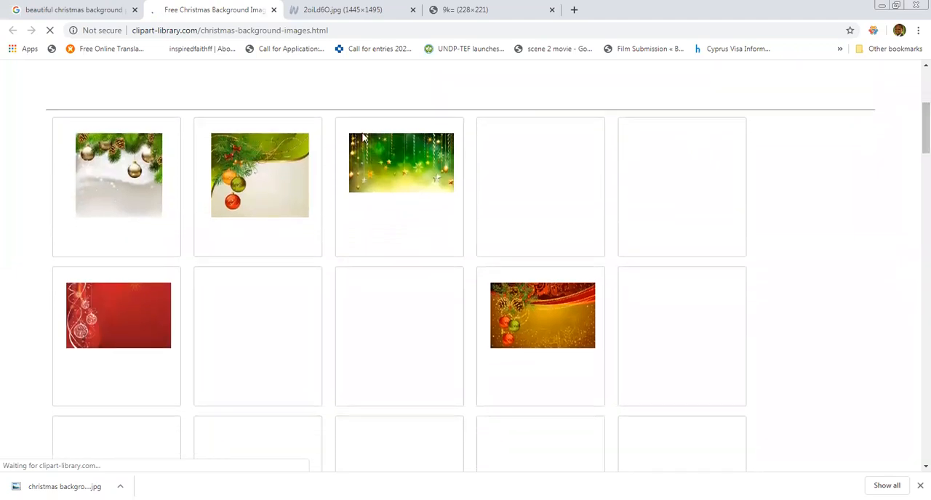
pyautogui.rightClick(265, 204)
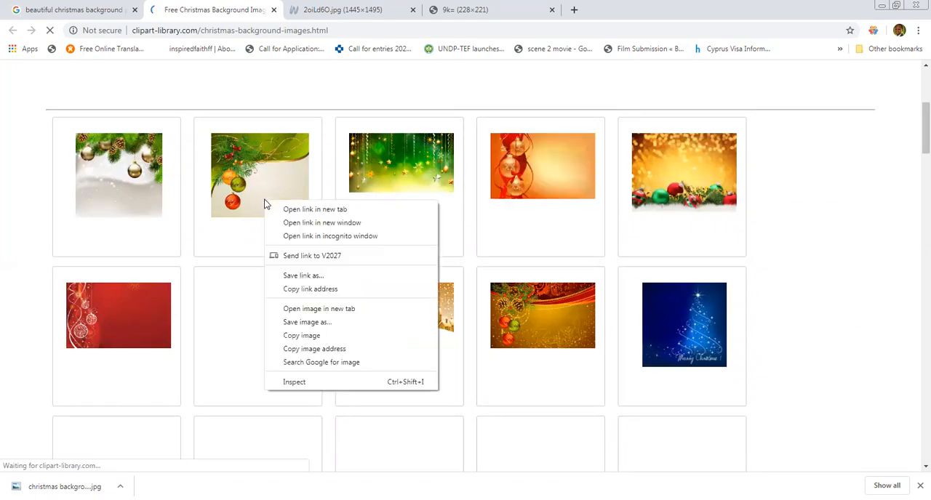
pyautogui.click(367, 96)
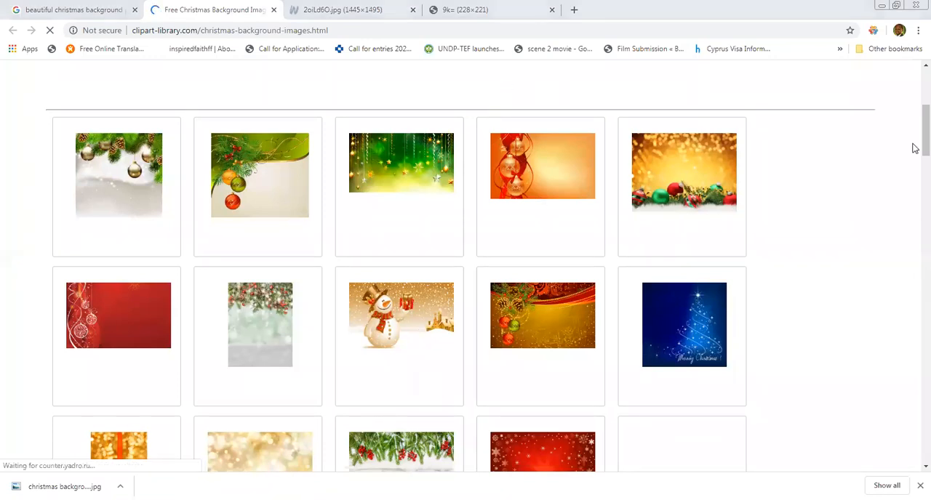
pyautogui.scroll(-3, 914, 162)
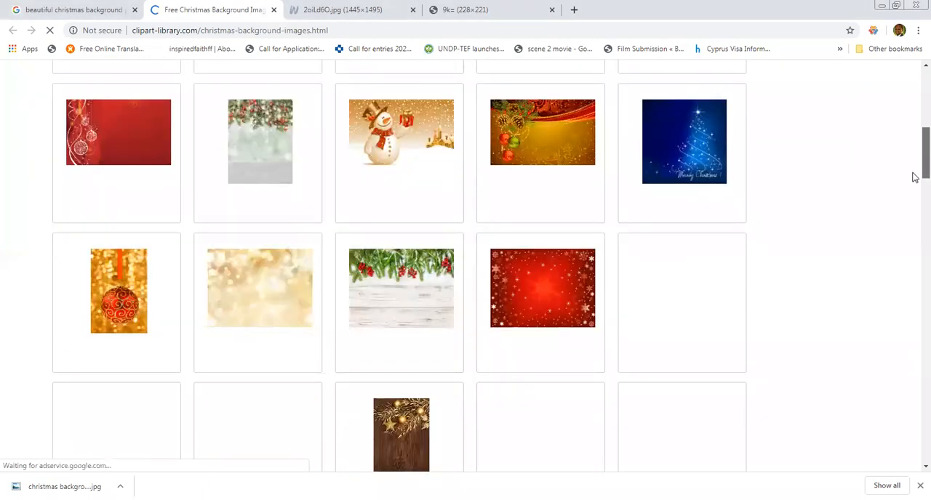
pyautogui.scroll(-2, 914, 181)
pyautogui.scroll(3, 914, 162)
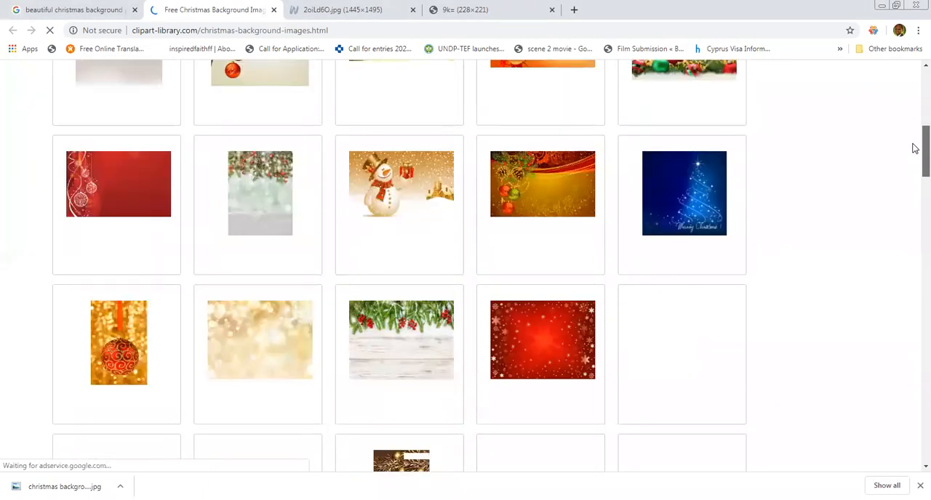
pyautogui.scroll(3, 914, 148)
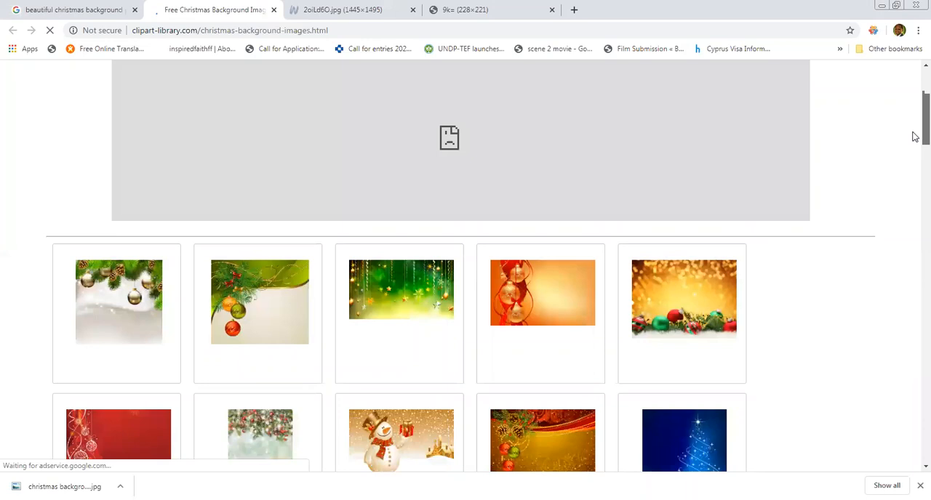
pyautogui.moveTo(913, 132); pyautogui.dragTo(913, 135)
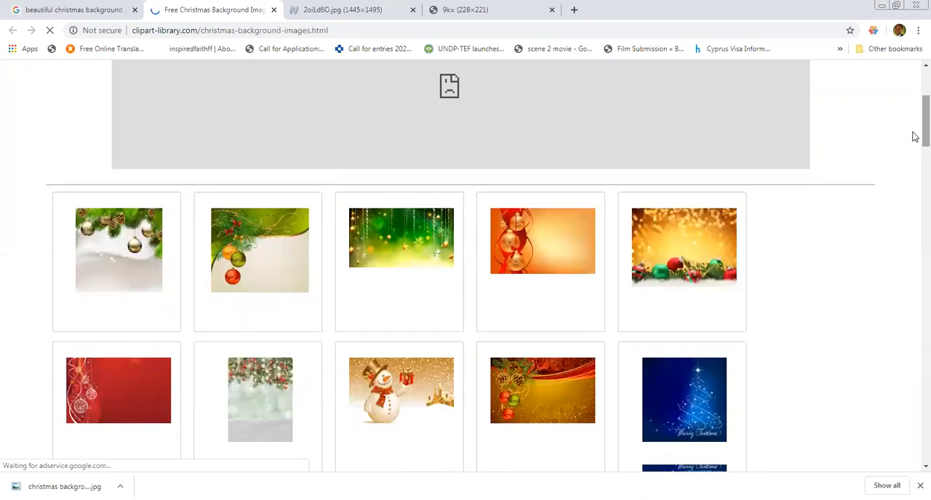
# Open the detail page of the green and cream background with three hanging baubles and show its image in a separate tab.
pyautogui.click(277, 234)
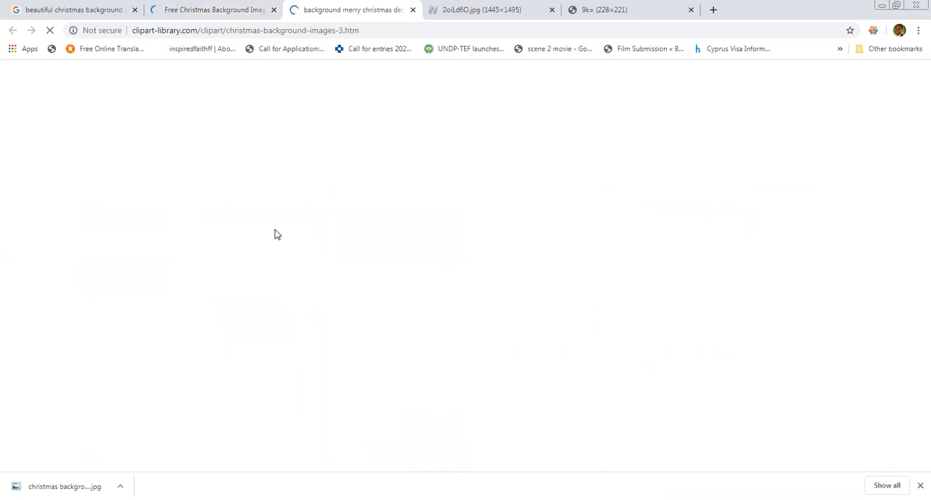
pyautogui.click(197, 7)
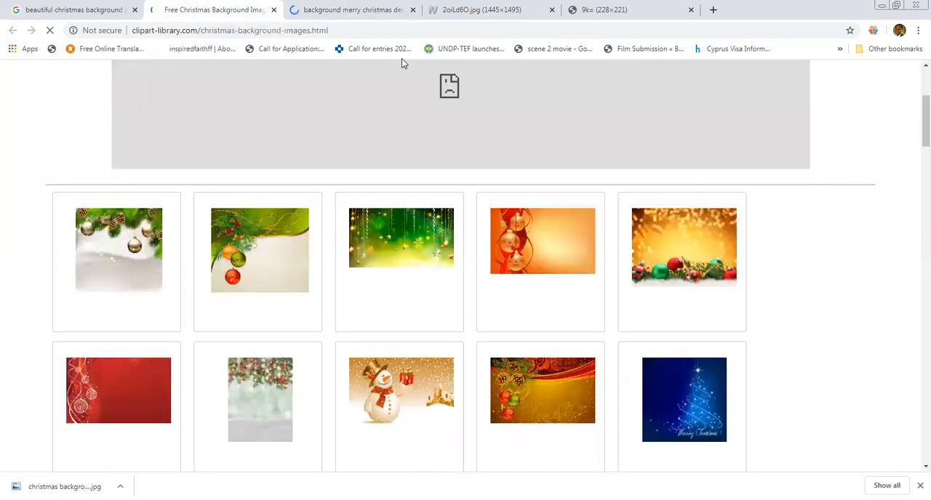
pyautogui.click(383, 9)
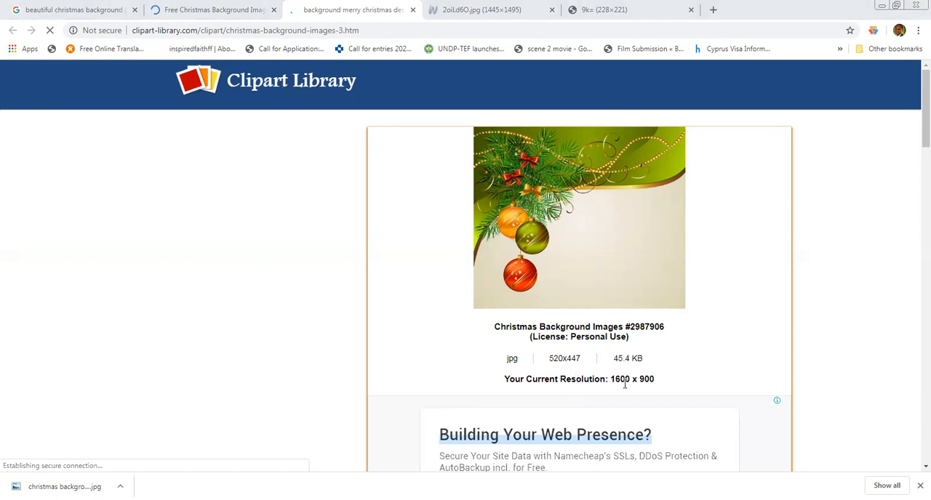
pyautogui.rightClick(564, 231)
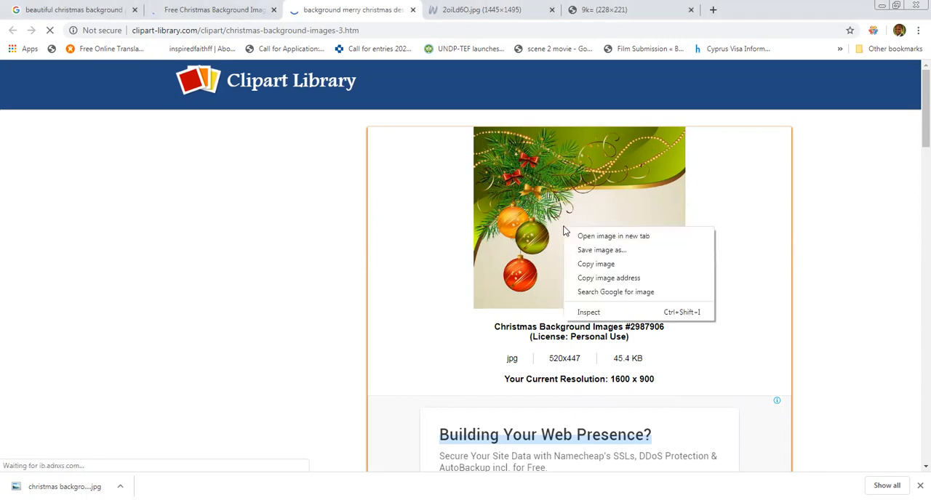
pyautogui.click(616, 242)
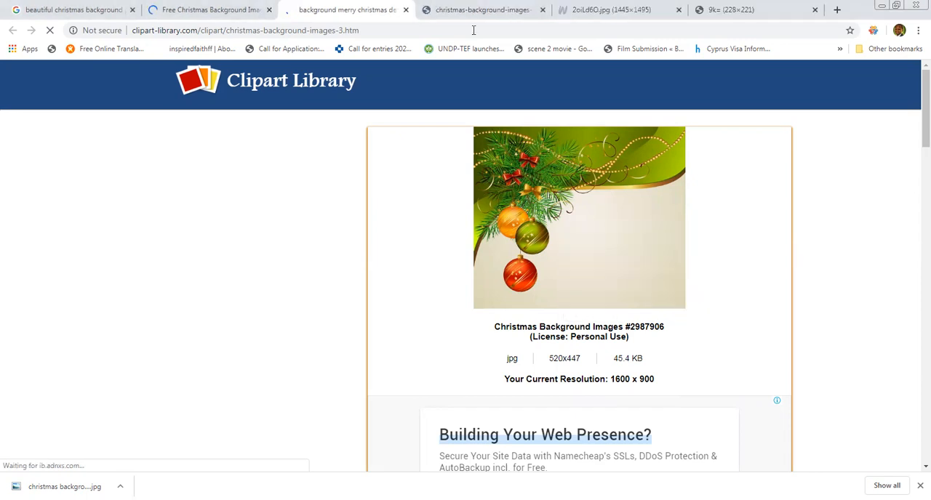
pyautogui.click(465, 10)
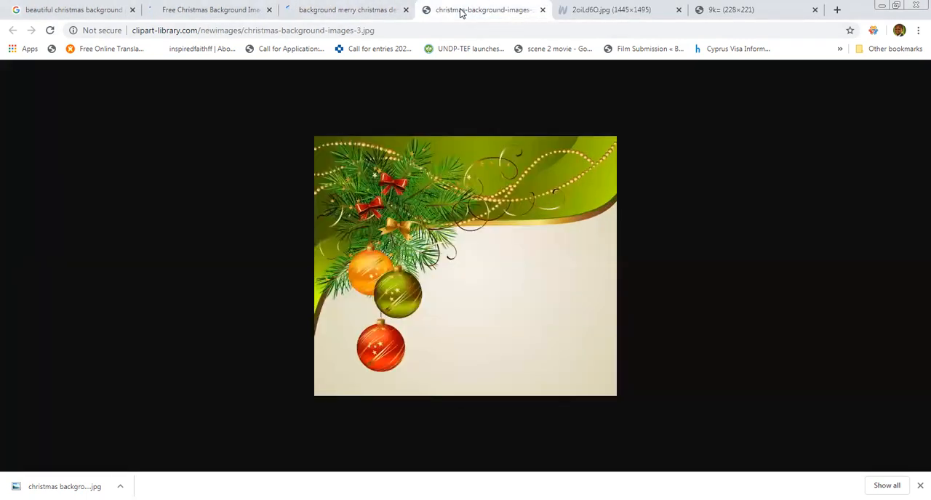
# Save the green and cream bauble background to the Downloads folder as the JPEG image "christmas-background-images-3".
pyautogui.rightClick(471, 232)
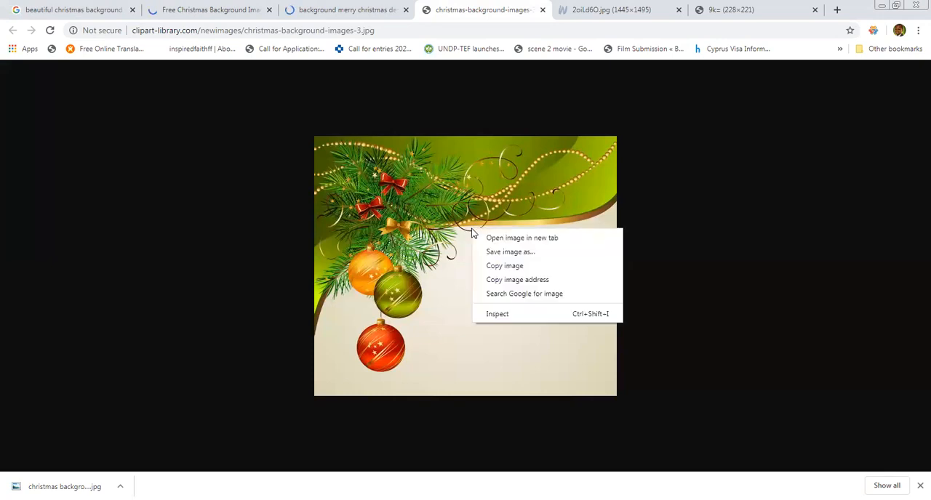
pyautogui.click(512, 258)
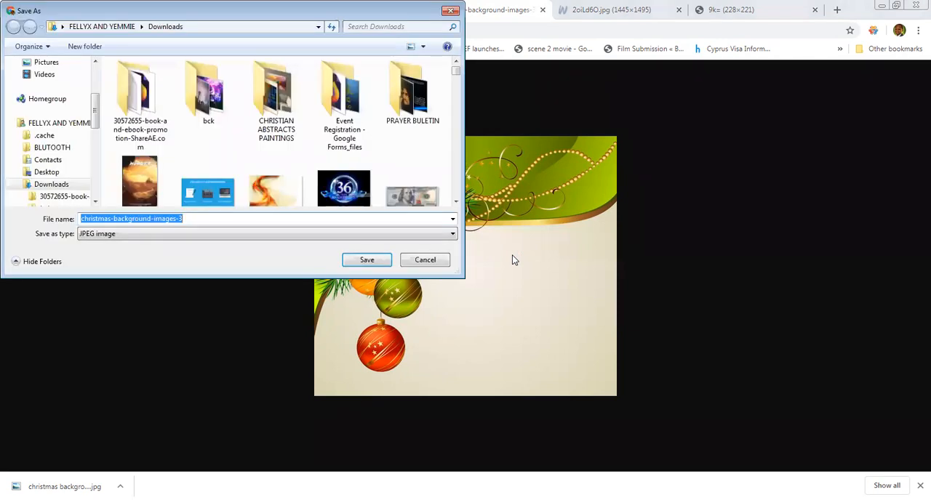
pyautogui.click(374, 260)
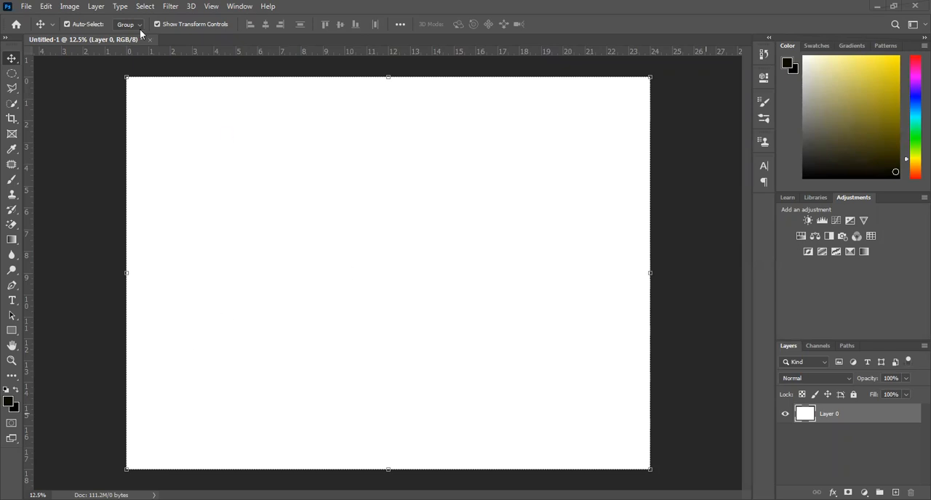
# Start opening existing files and browse the Downloads folder for the Christmas background images.
pyautogui.click(26, 8)
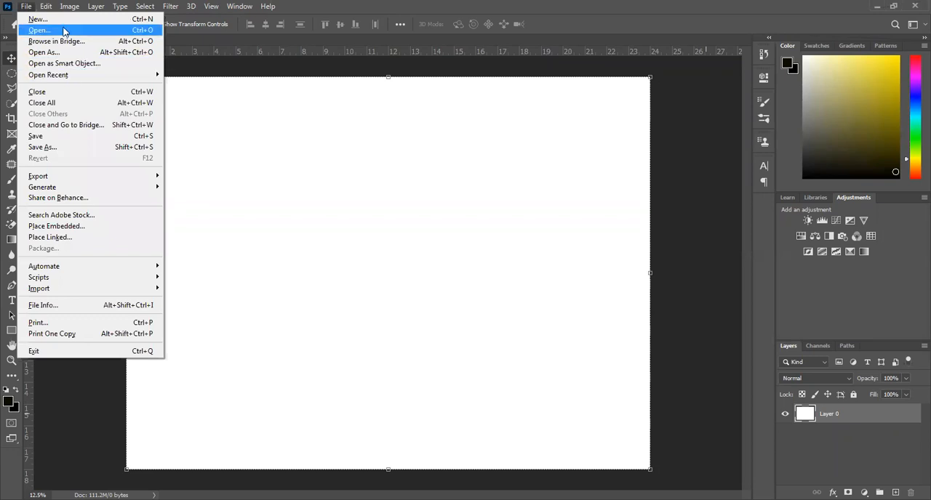
pyautogui.click(63, 31)
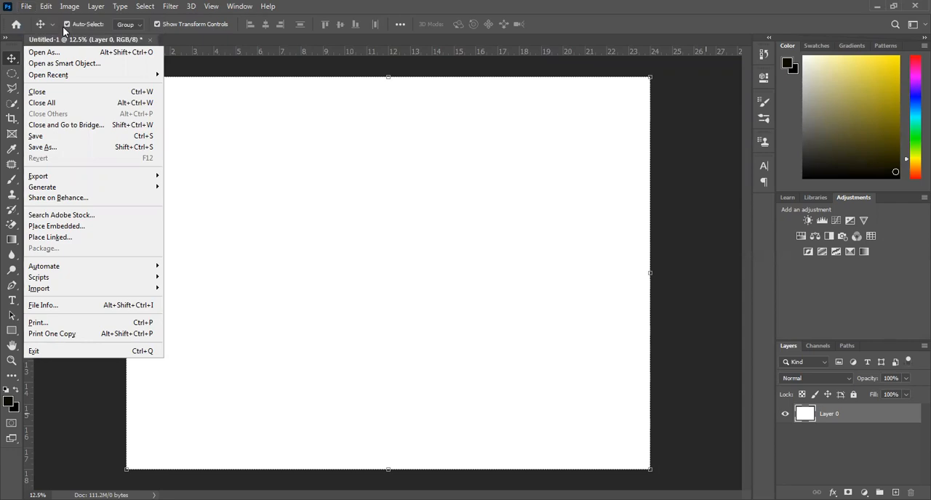
pyautogui.scroll(10, 82, 113)
pyautogui.scroll(15, 83, 109)
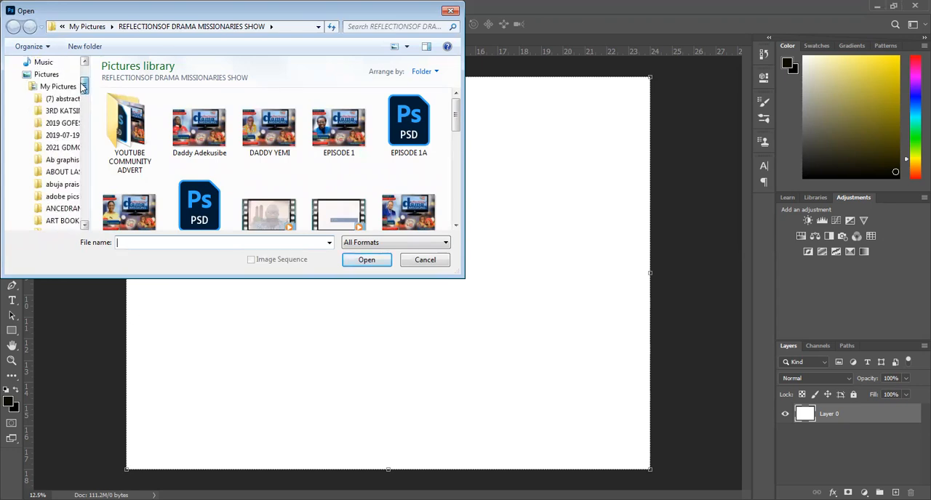
pyautogui.scroll(3, 83, 87)
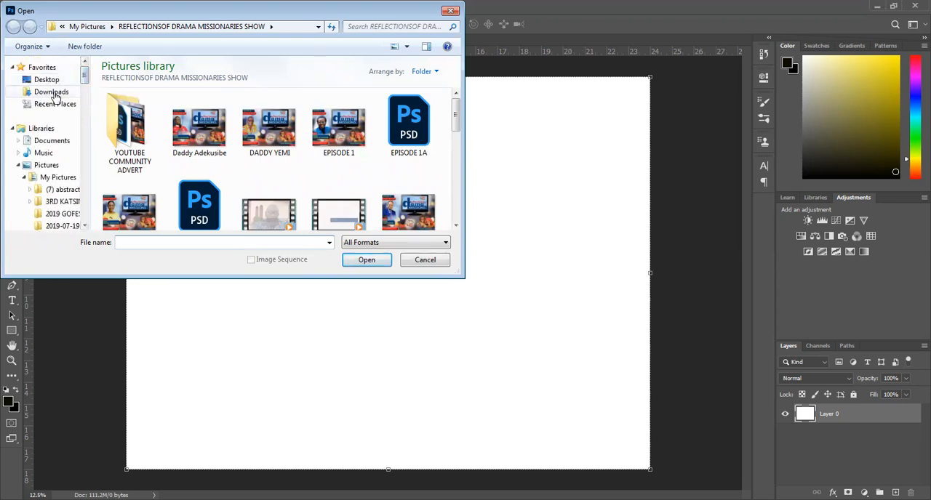
pyautogui.click(52, 93)
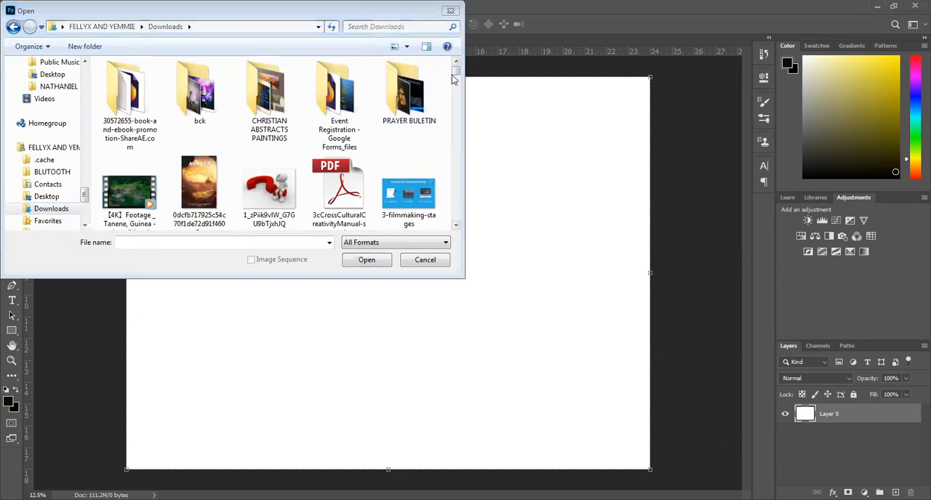
pyautogui.moveTo(455, 74); pyautogui.dragTo(454, 91)
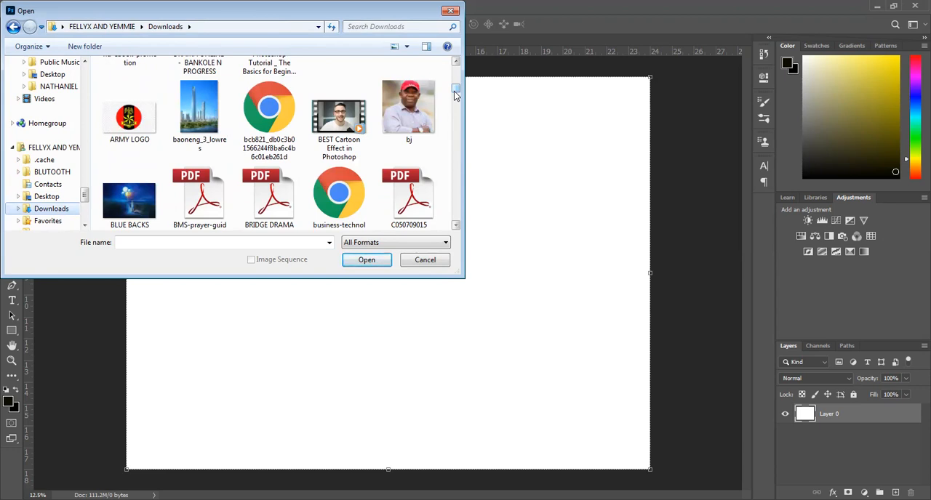
pyautogui.moveTo(454, 90); pyautogui.dragTo(457, 103)
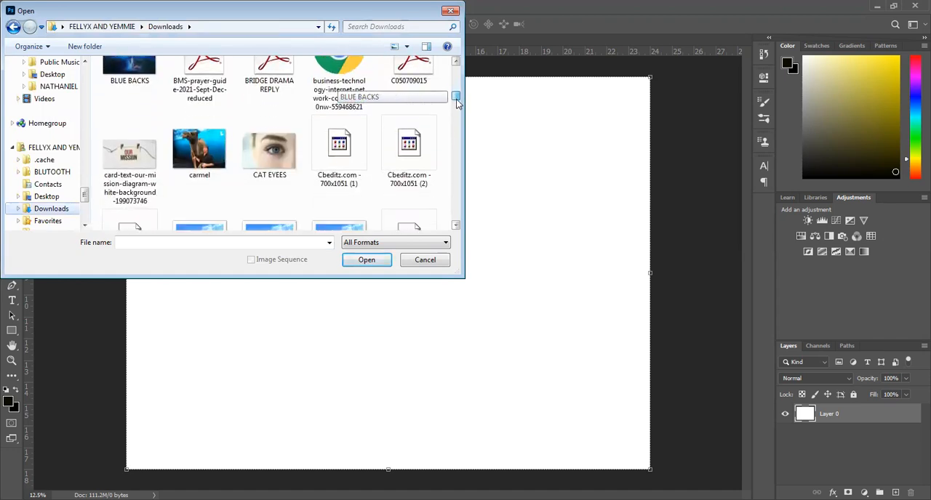
# Search the Downloads folder for "christmas" and open "christmas-background-images-3" and "christmas background 2" together.
pyautogui.click(386, 26)
pyautogui.write('christmas')
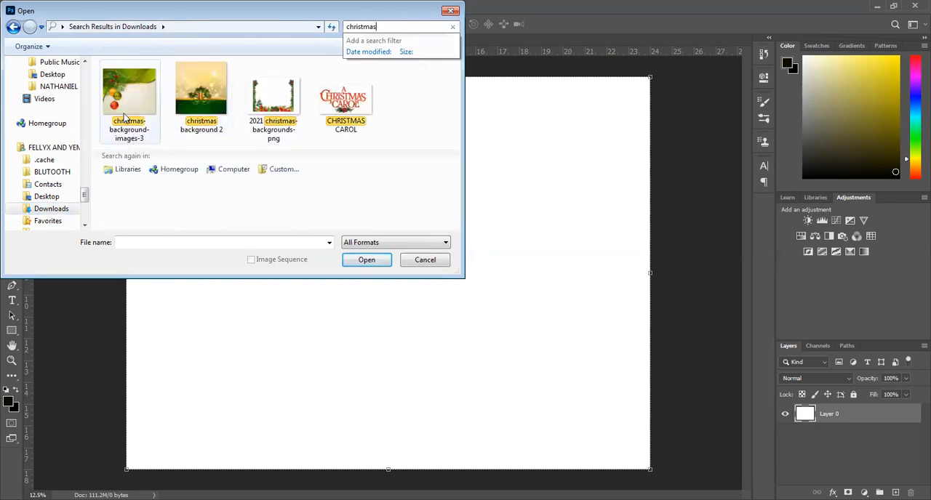
pyautogui.click(125, 116)
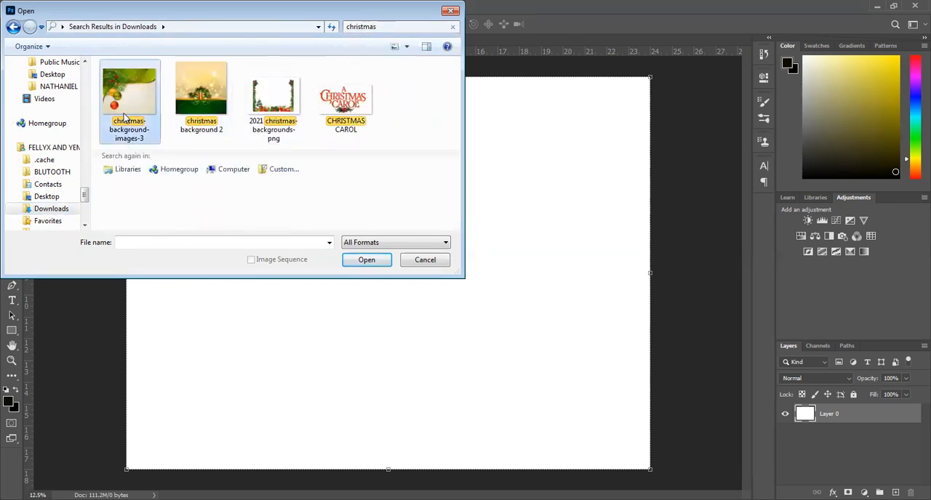
pyautogui.keyDown('ctrl'); pyautogui.click(202, 109); pyautogui.keyUp('ctrl')
pyautogui.moveTo(202, 109); pyautogui.dragTo(552, 241)
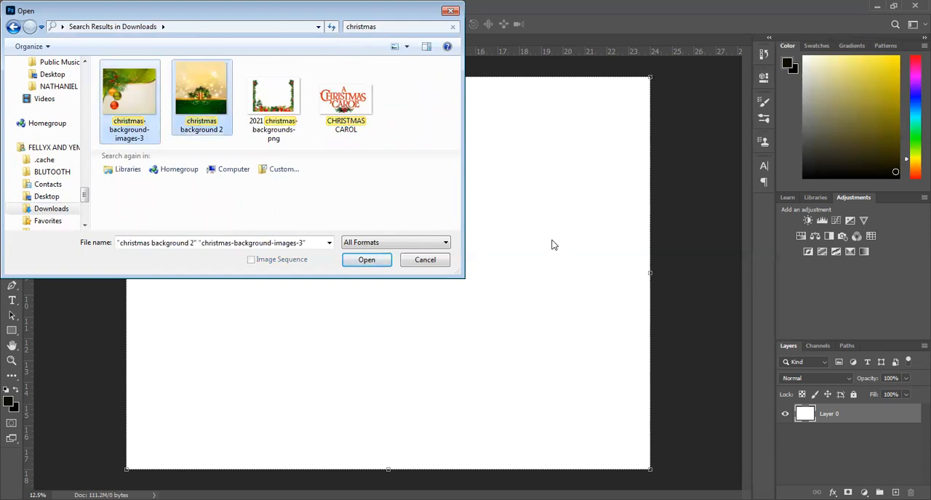
pyautogui.click(369, 266)
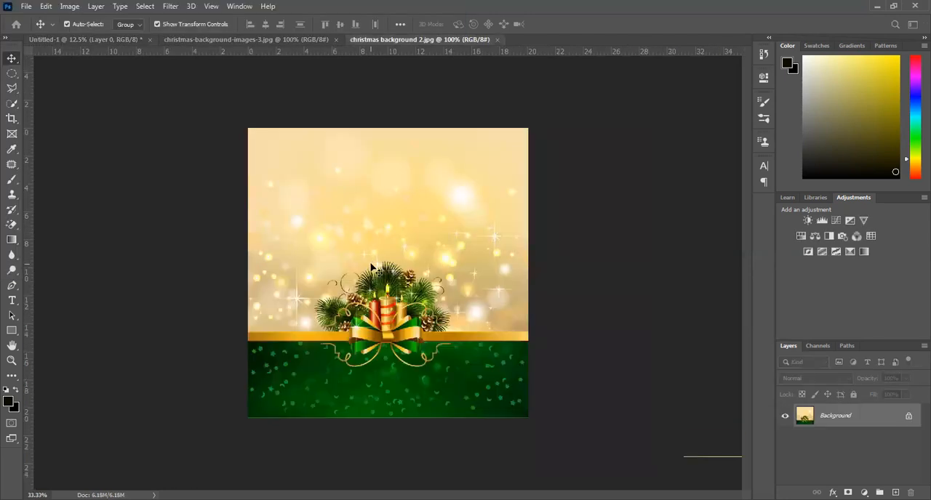
# Unlock the Background layer of "christmas background 2.jpg" so it becomes a normal layer.
pyautogui.click(908, 417)
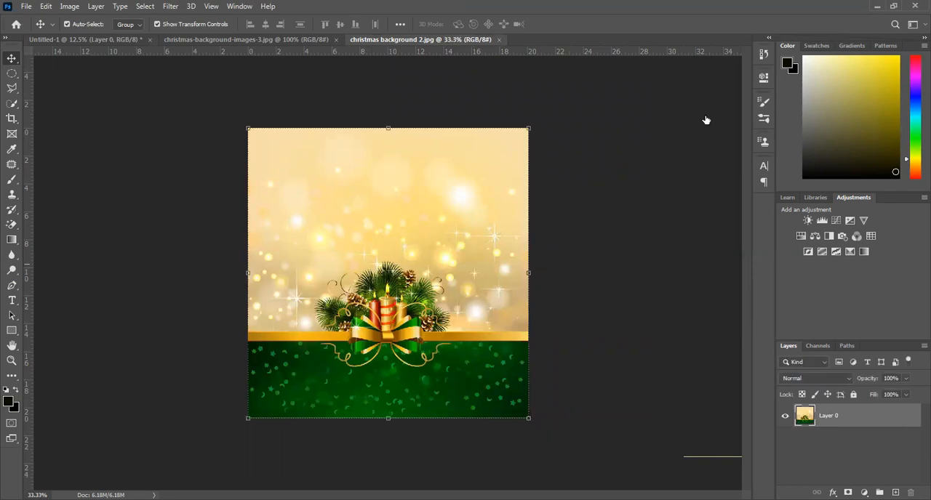
pyautogui.press('h')
pyautogui.press('v')
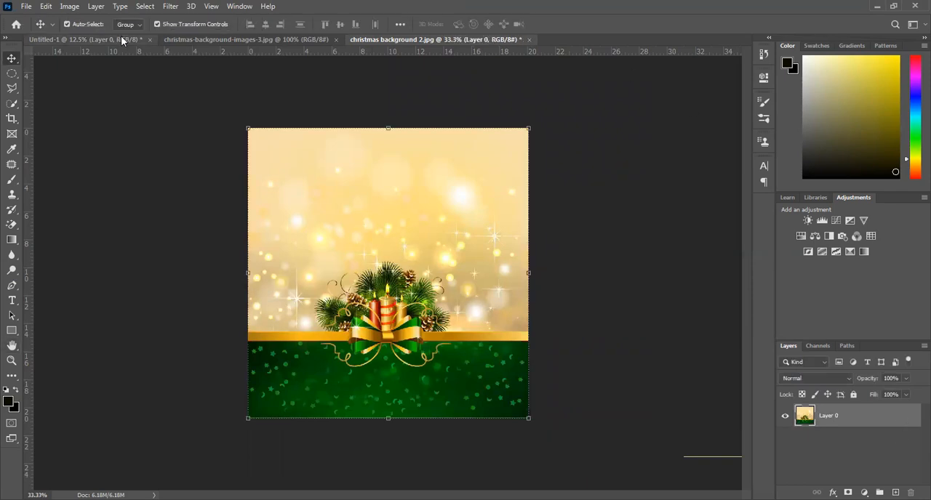
# Copy the bauble picture from "christmas-background-images-3.jpg" into the blank Untitled-1 poster and close the source image.
pyautogui.click(122, 40)
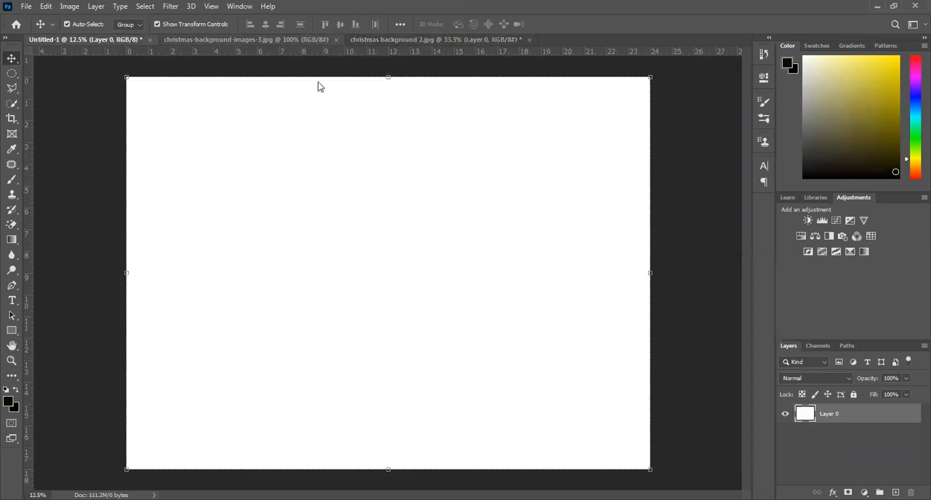
pyautogui.moveTo(302, 39); pyautogui.dragTo(318, 82)
pyautogui.moveTo(304, 201); pyautogui.dragTo(541, 269)
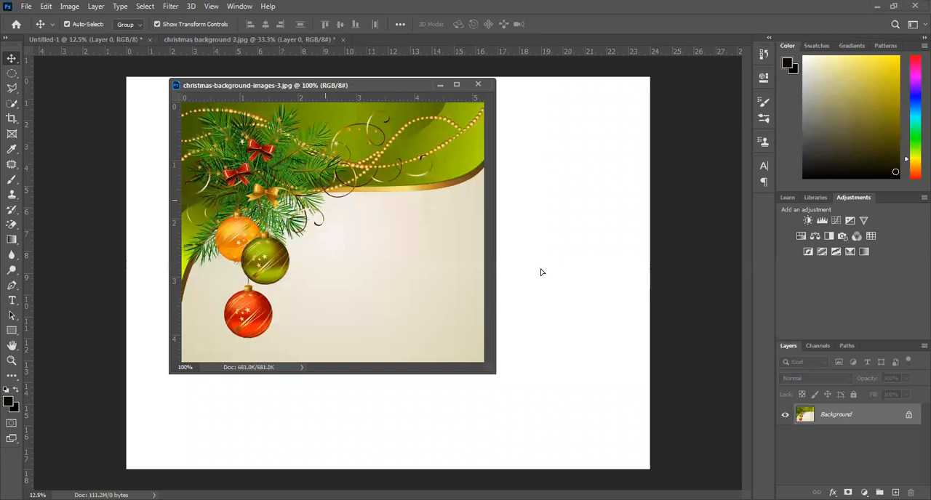
pyautogui.click(477, 86)
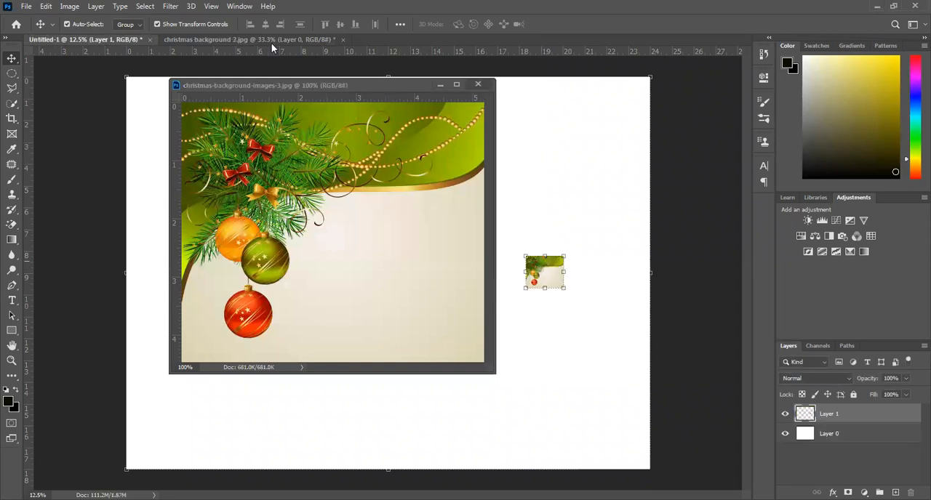
# Copy the candle picture from "christmas background 2.jpg" into the poster's upper-left corner and close the source without saving.
pyautogui.moveTo(266, 39); pyautogui.dragTo(265, 85)
pyautogui.moveTo(333, 234); pyautogui.dragTo(526, 233)
pyautogui.click(444, 86)
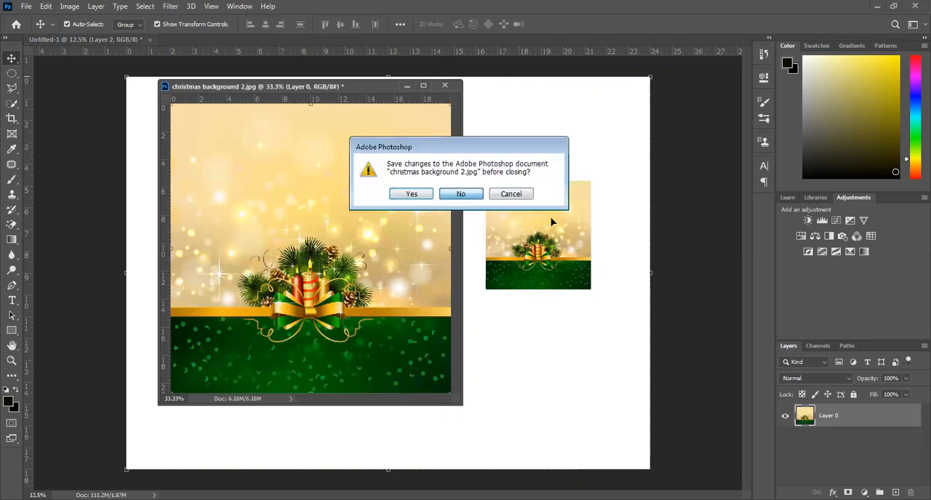
pyautogui.click(461, 193)
pyautogui.moveTo(215, 127); pyautogui.dragTo(194, 116)
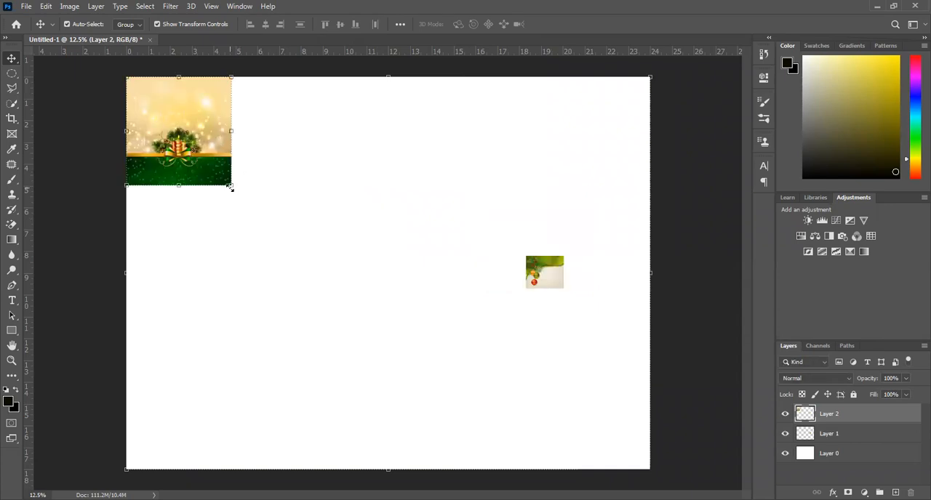
pyautogui.moveTo(234, 132); pyautogui.dragTo(347, 139)
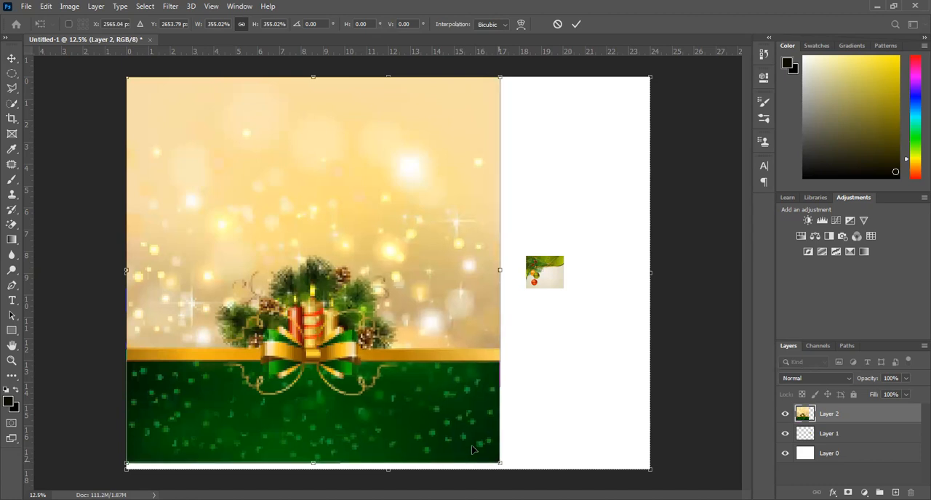
pyautogui.moveTo(499, 270); pyautogui.dragTo(505, 272)
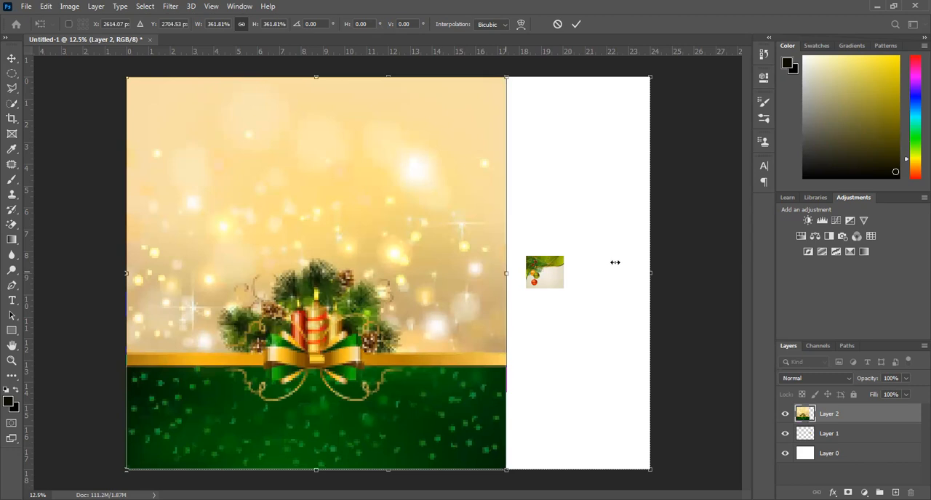
pyautogui.moveTo(644, 262); pyautogui.dragTo(649, 265)
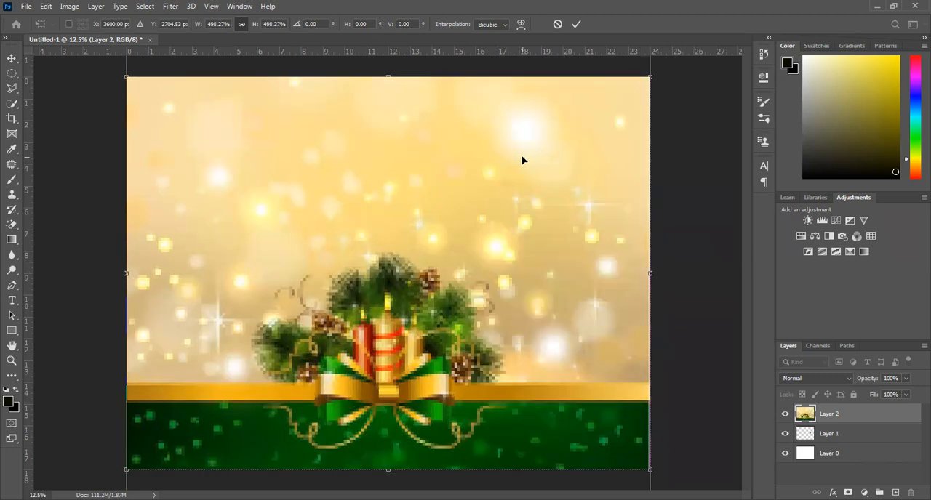
pyautogui.click(558, 25)
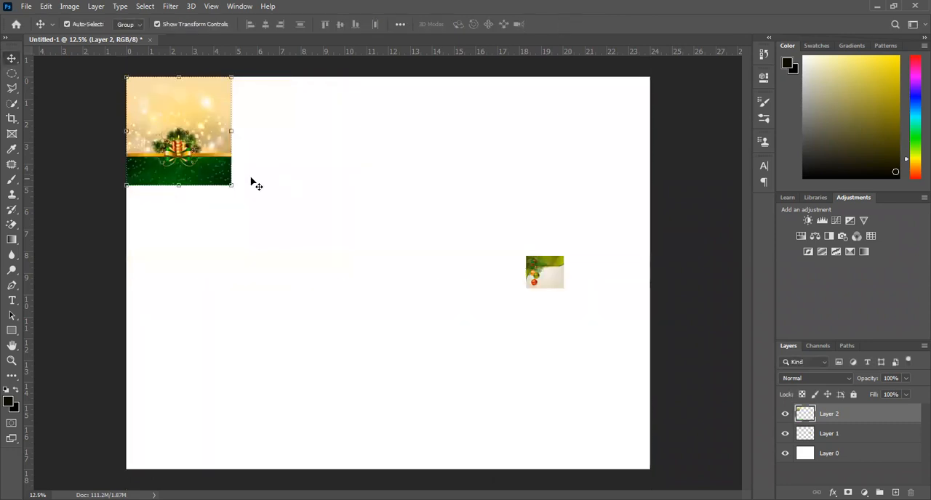
# Scale the candle background proportionally to about 498% so it covers the whole poster canvas, with the green band along the lower edge.
pyautogui.hotkey('ctrl', 't')
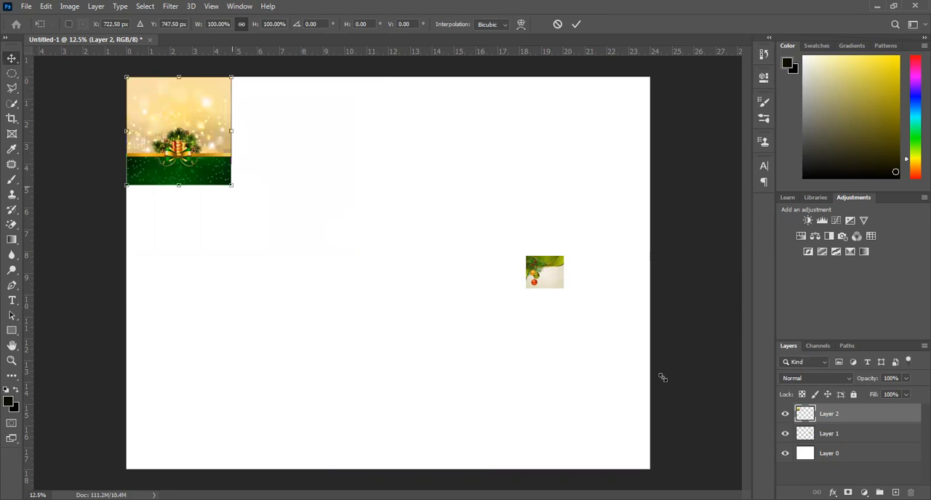
pyautogui.moveTo(694, 355); pyautogui.dragTo(678, 349)
pyautogui.moveTo(526, 285); pyautogui.dragTo(648, 263)
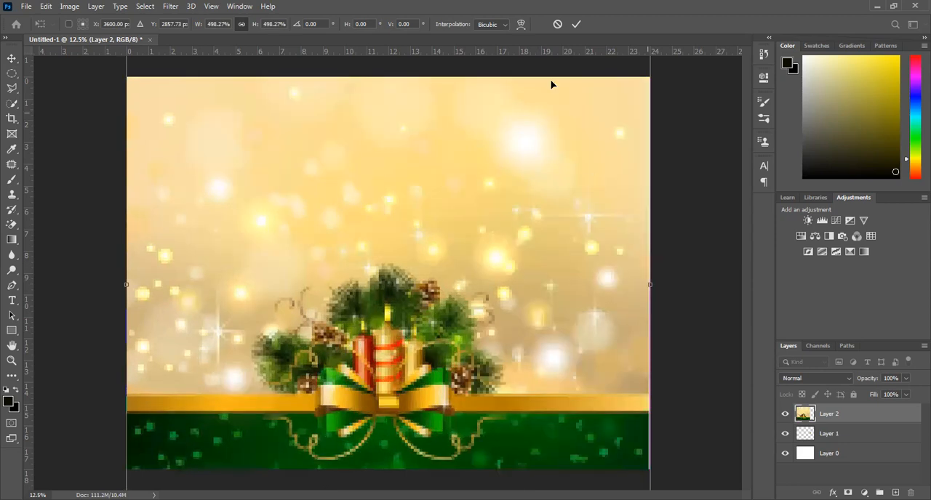
pyautogui.click(576, 24)
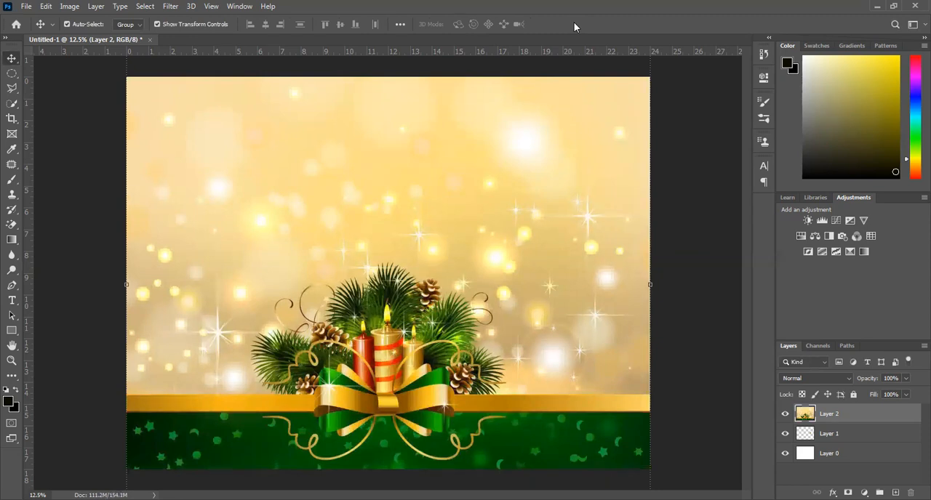
# Bring the bauble picture's layer above the candle background, enlarge it to about 8.5 ruler units wide and place it in the canvas's upper-left corner.
pyautogui.click(834, 435)
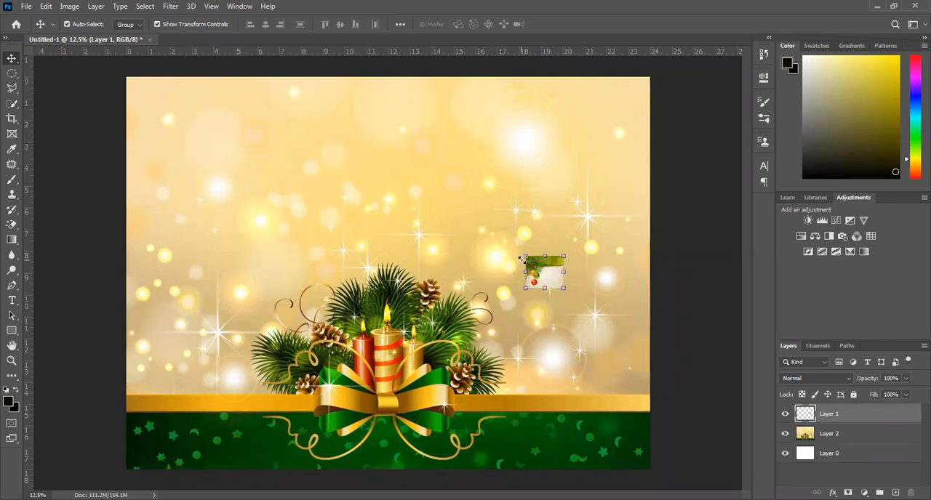
pyautogui.moveTo(523, 256); pyautogui.dragTo(346, 173)
pyautogui.press('Return')
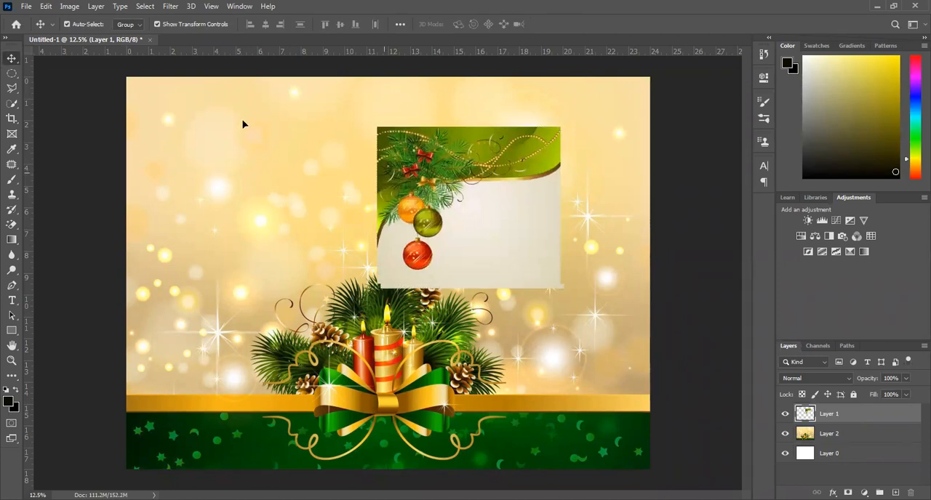
pyautogui.moveTo(493, 175); pyautogui.dragTo(243, 125)
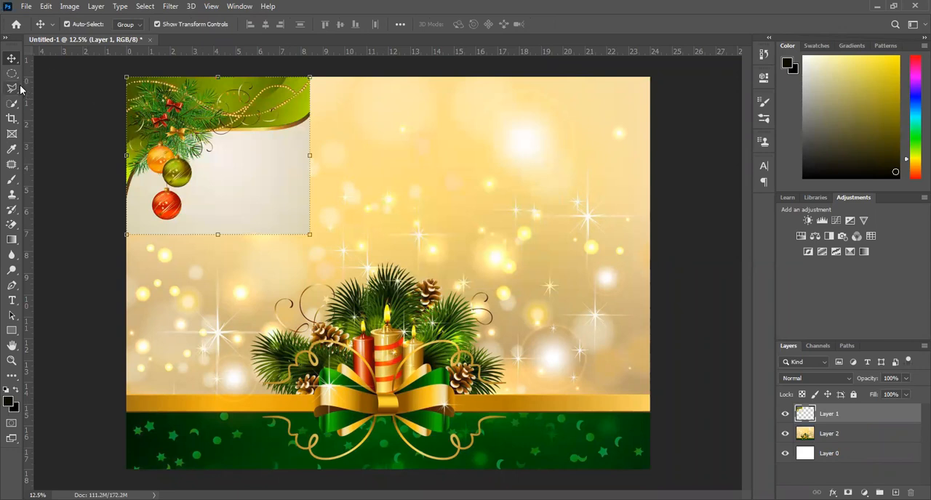
pyautogui.click(26, 7)
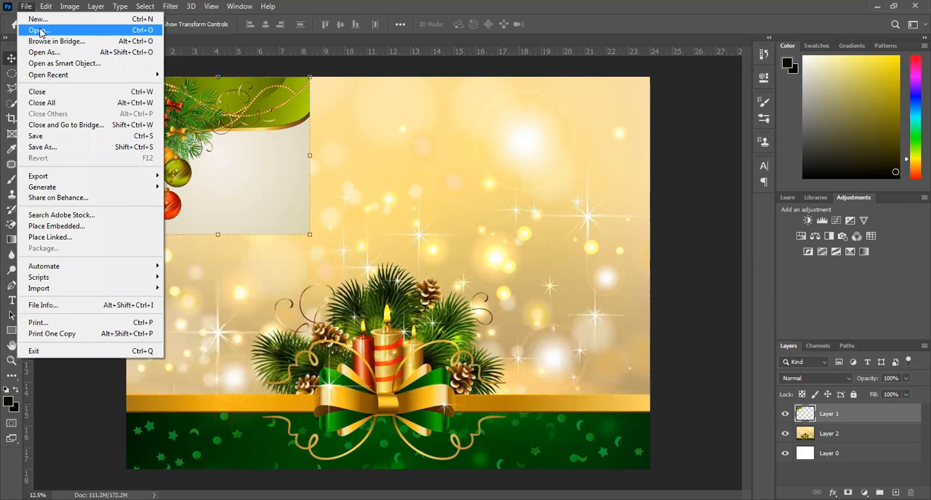
pyautogui.click(42, 65)
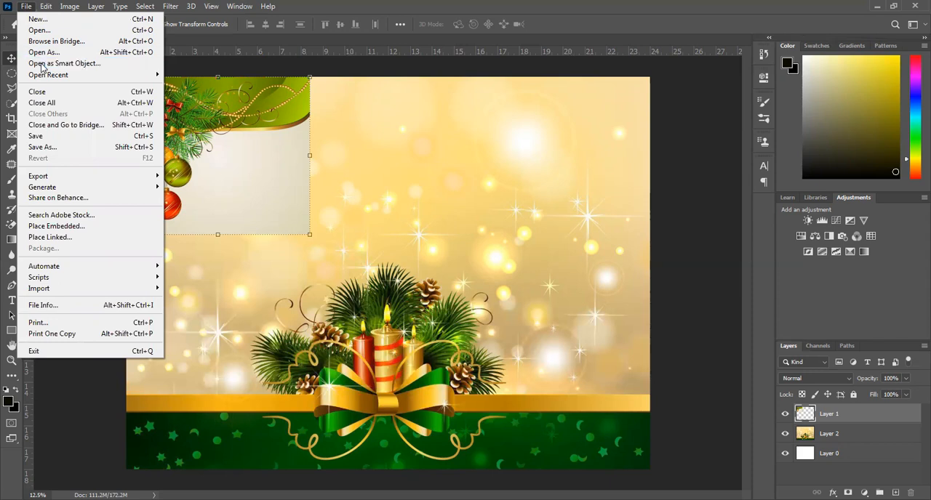
pyautogui.click(27, 6)
pyautogui.click(27, 6)
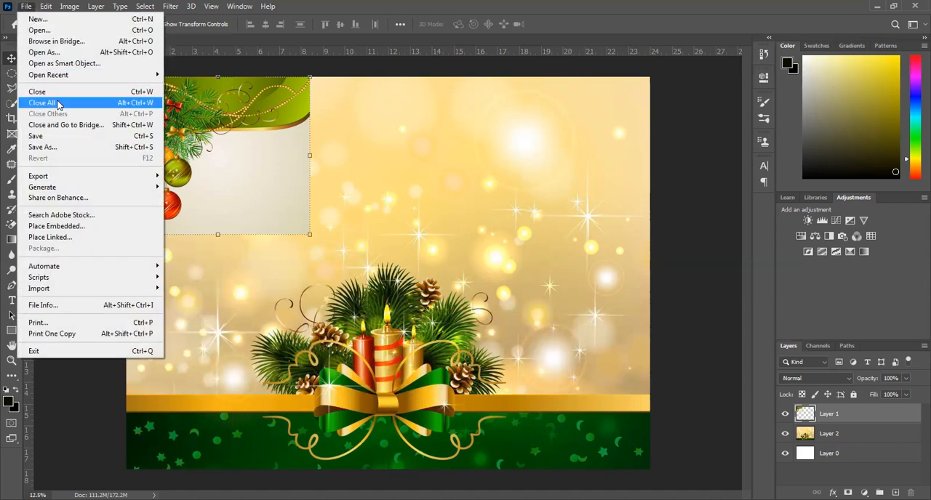
pyautogui.moveTo(51, 80)
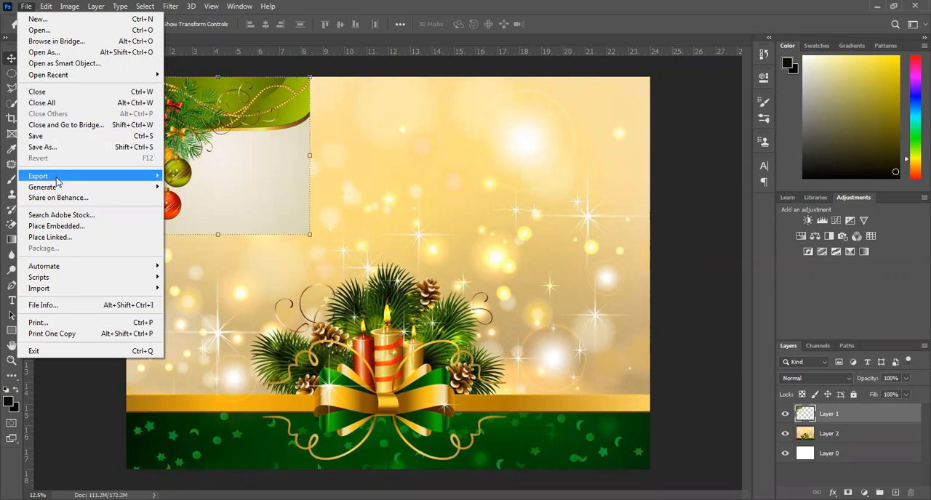
pyautogui.moveTo(56, 178)
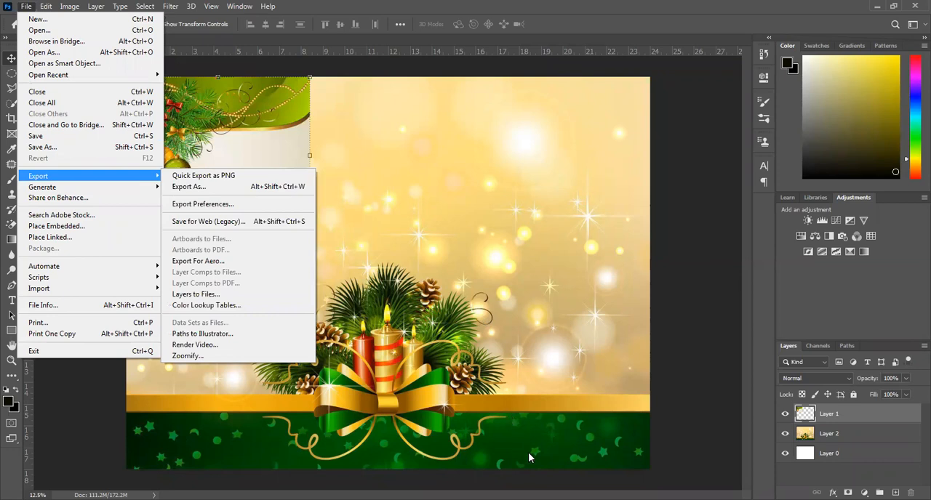
pyautogui.click(523, 259)
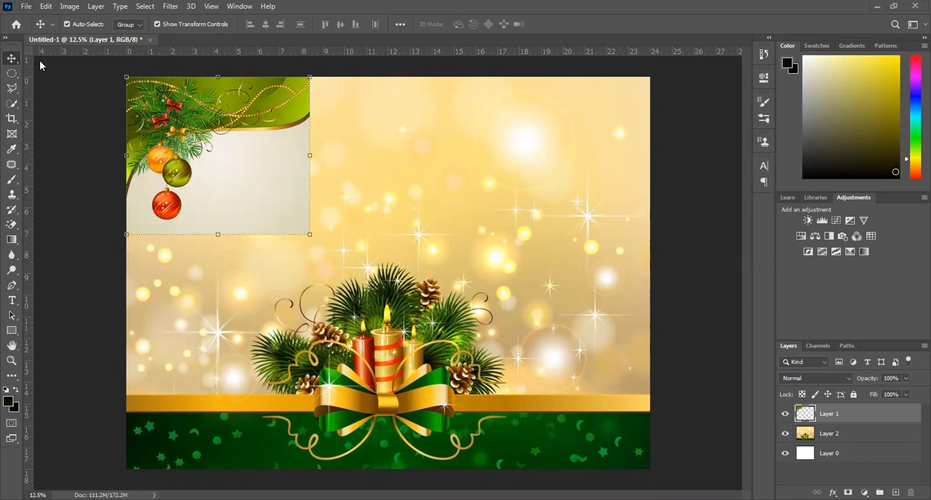
pyautogui.click(26, 5)
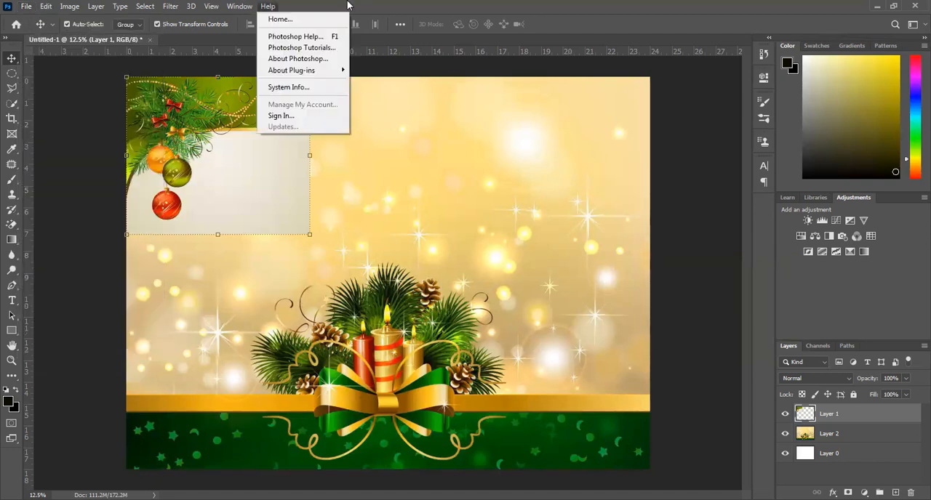
pyautogui.moveTo(44, 7)
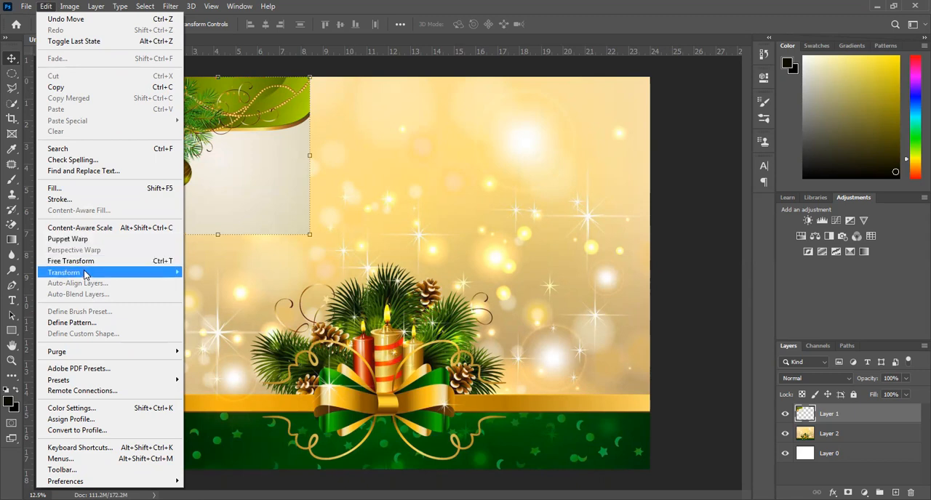
pyautogui.moveTo(85, 275)
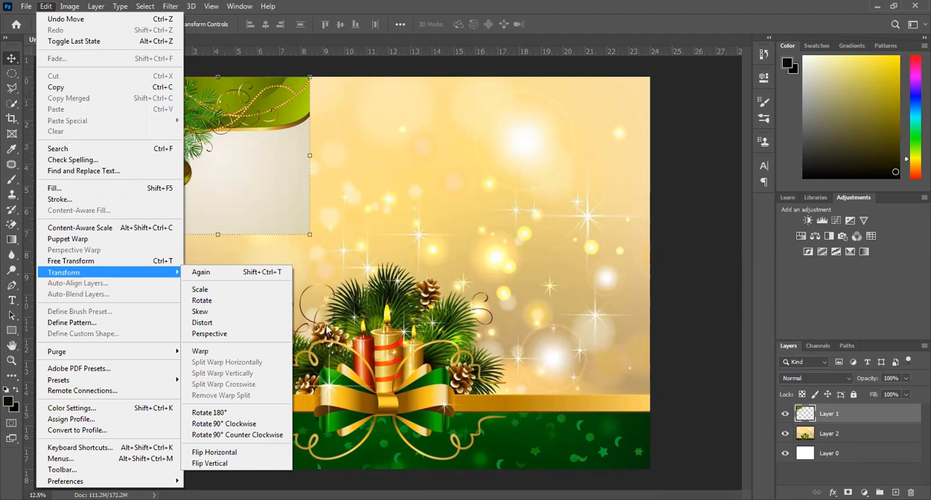
pyautogui.click(417, 381)
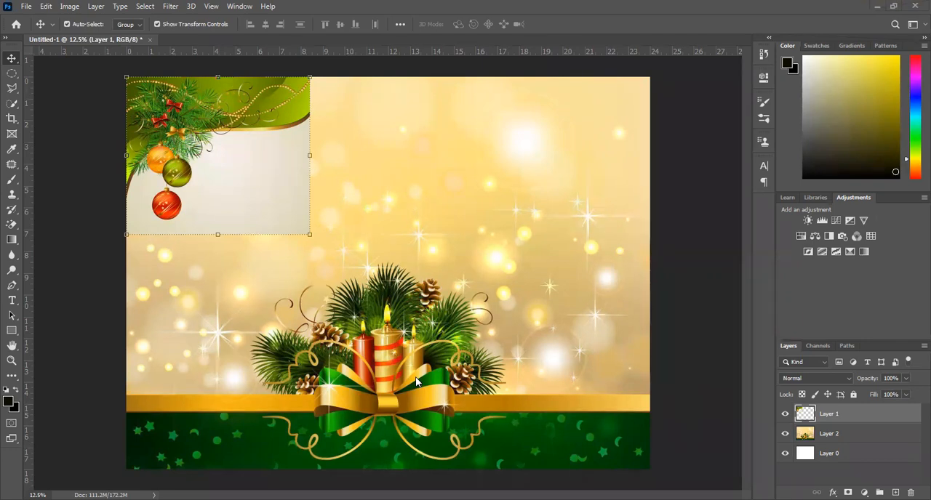
pyautogui.click(67, 7)
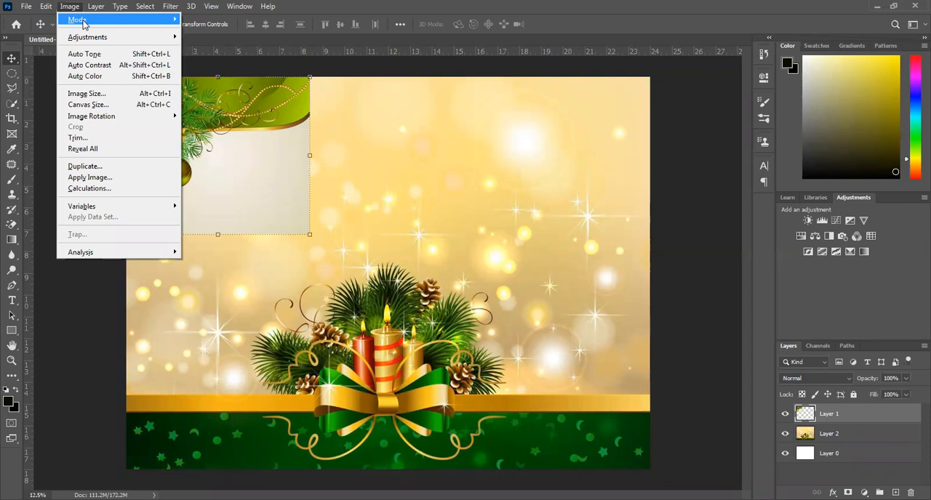
pyautogui.moveTo(90, 26)
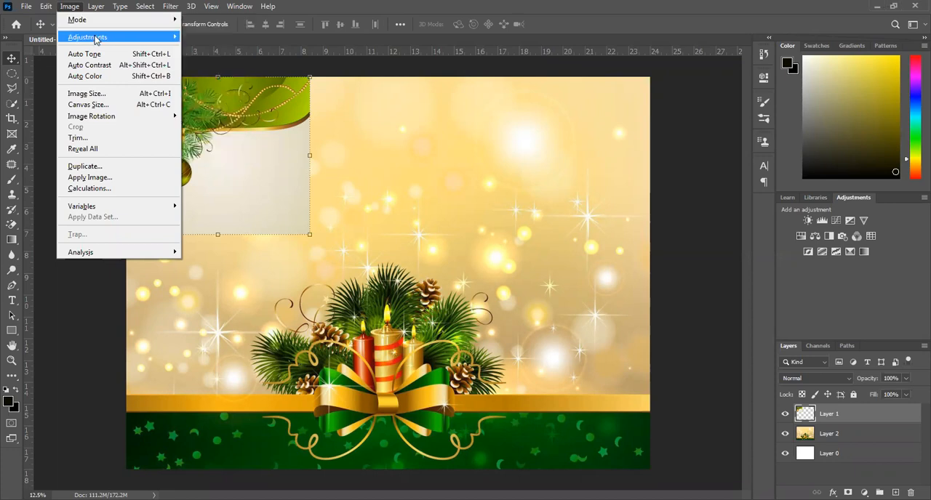
pyautogui.moveTo(178, 36)
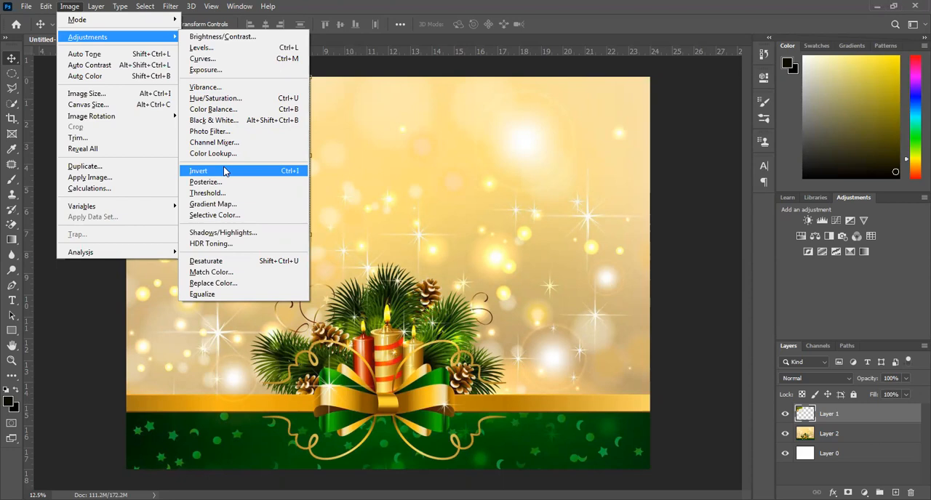
pyautogui.click(347, 193)
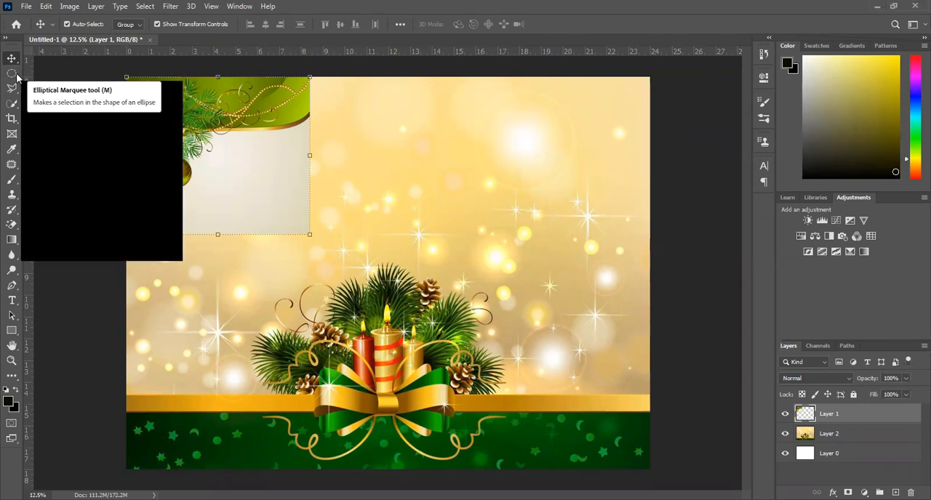
# Try cutting an elliptical piece out of the bauble picture's right edge, undo the cut and drop the selection.
pyautogui.moveTo(17, 76); pyautogui.dragTo(55, 86)
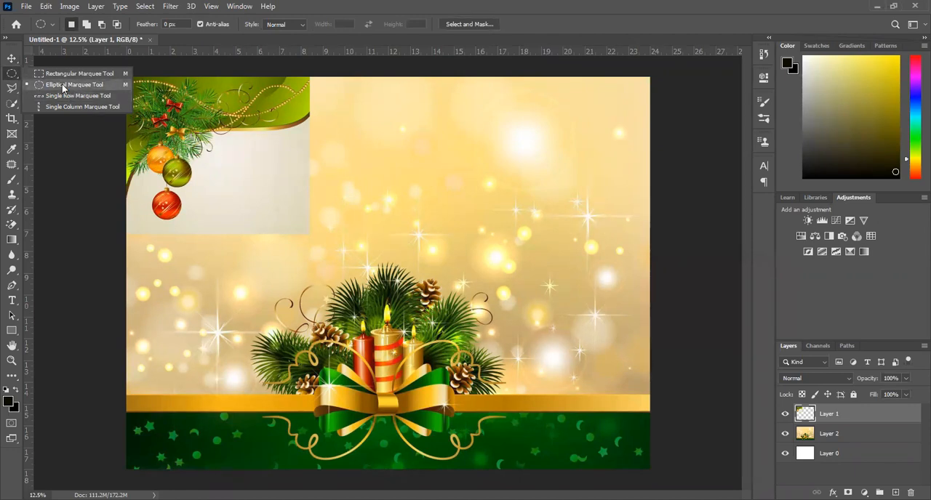
pyautogui.click(64, 86)
pyautogui.moveTo(319, 210); pyautogui.dragTo(266, 146)
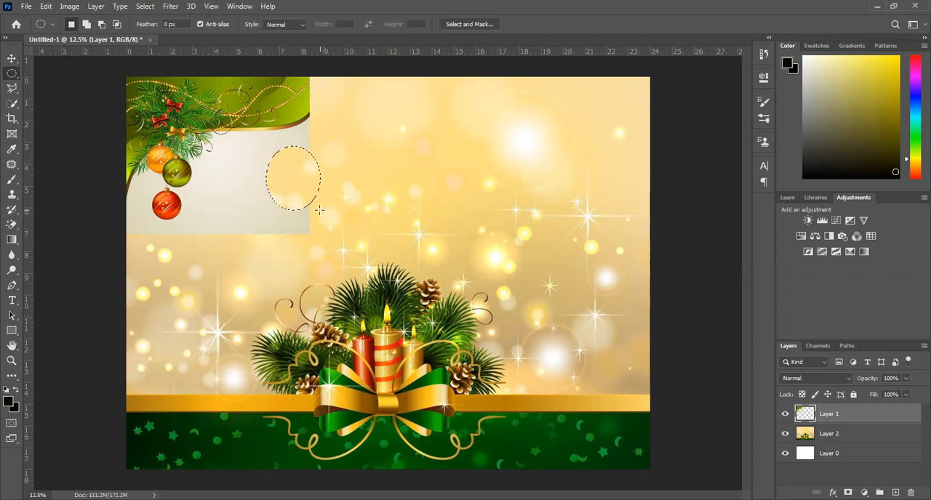
pyautogui.hotkey('ctrl', 'z')
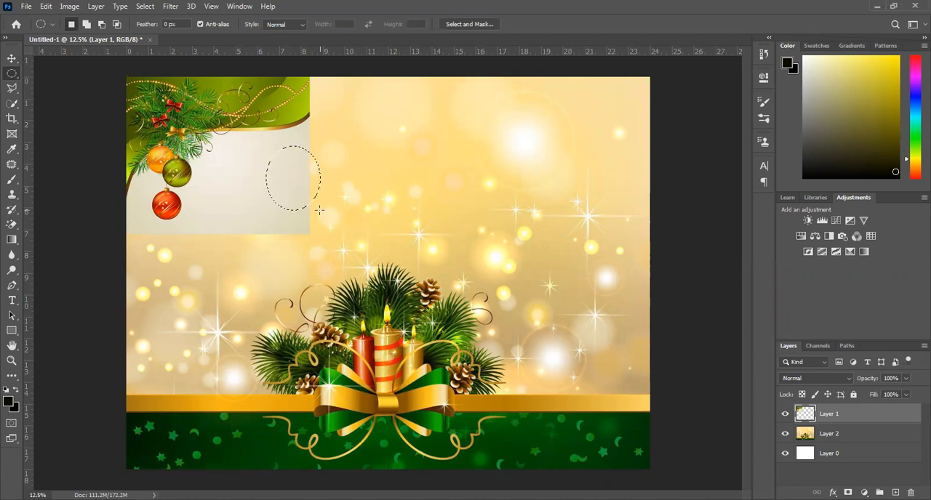
pyautogui.hotkey('ctrl', 'd')
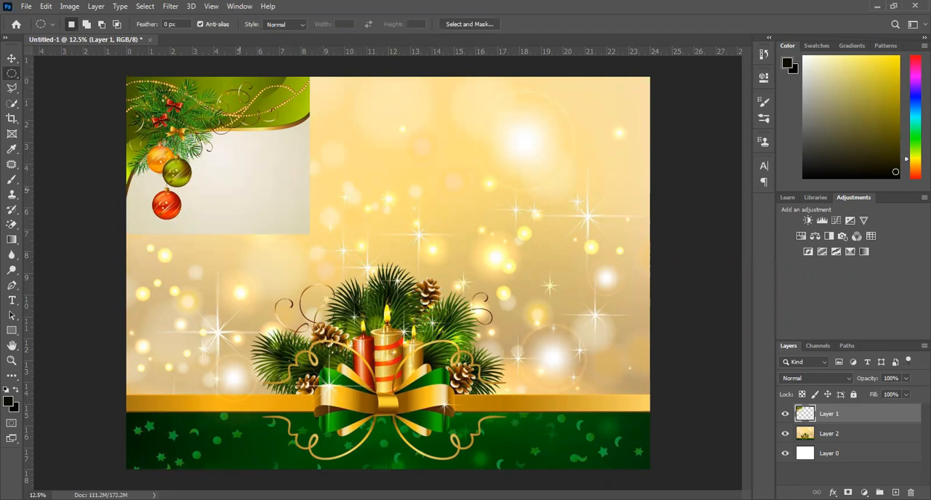
# Try removing the bauble picture's plain cream area with the Quick Selection tool, and undo the deletion.
pyautogui.click(10, 91)
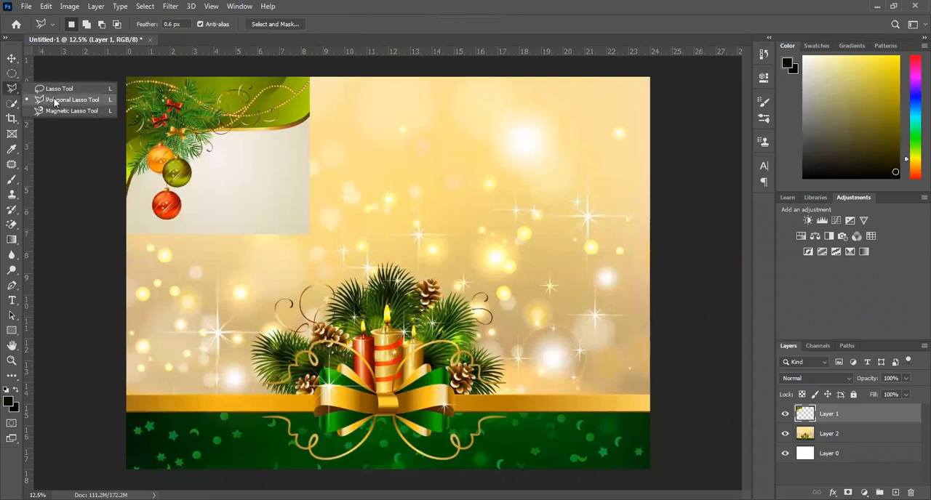
pyautogui.click(54, 101)
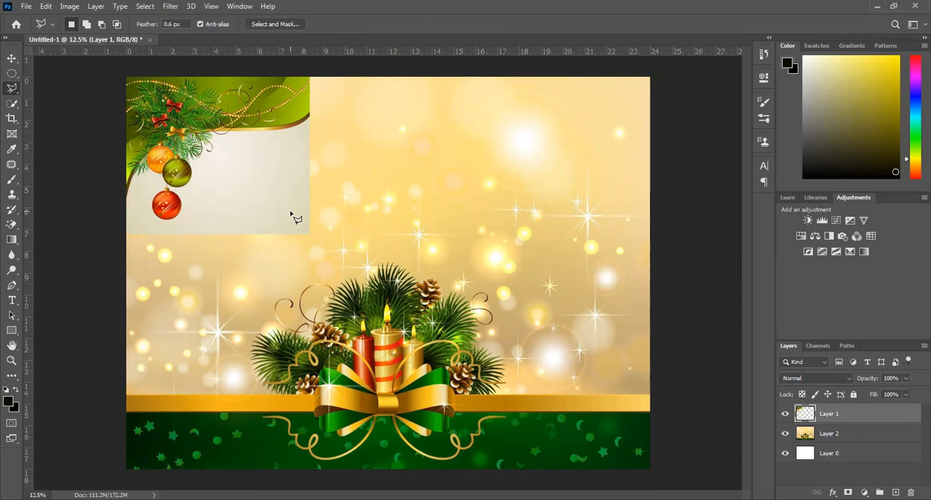
pyautogui.click(13, 104)
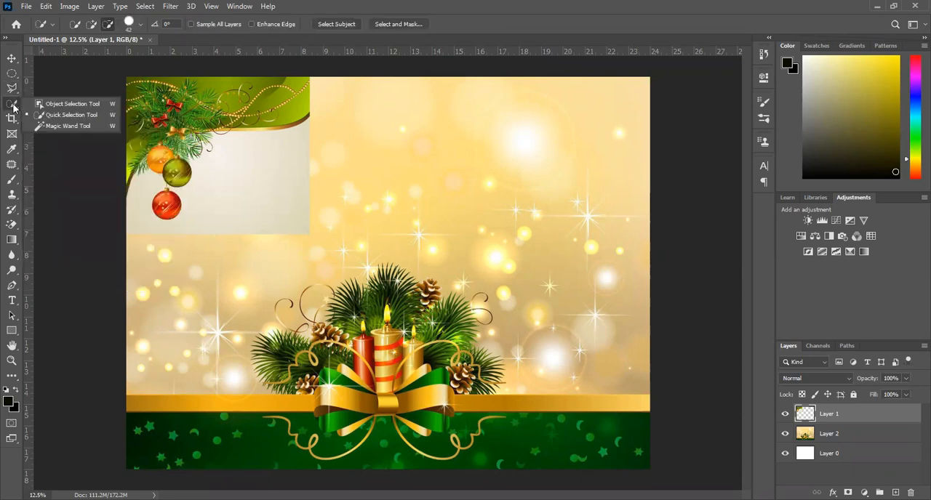
pyautogui.click(67, 117)
pyautogui.moveTo(238, 145); pyautogui.dragTo(235, 171)
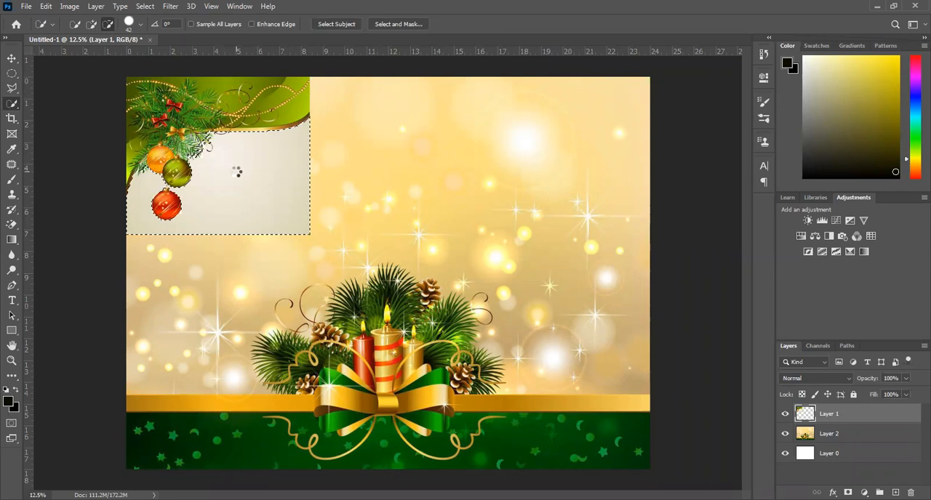
pyautogui.press('Delete')
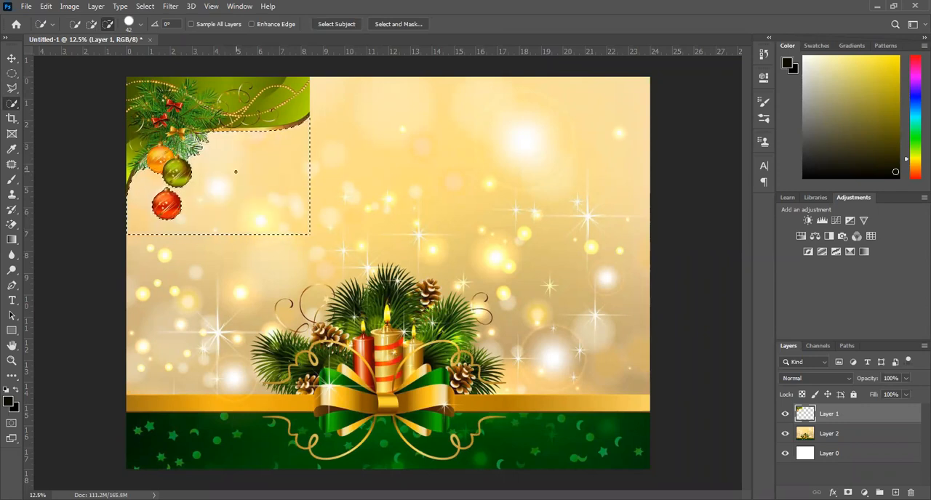
pyautogui.hotkey('ctrl', 'z')
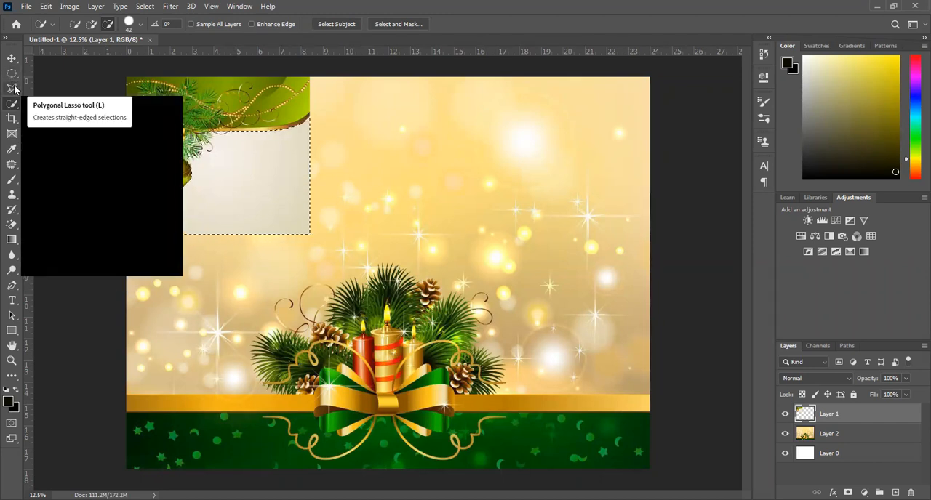
# Subtract a small spot near the right edge from the cream-area selection, extend the selection over the cream area again, and deselect.
pyautogui.click(106, 24)
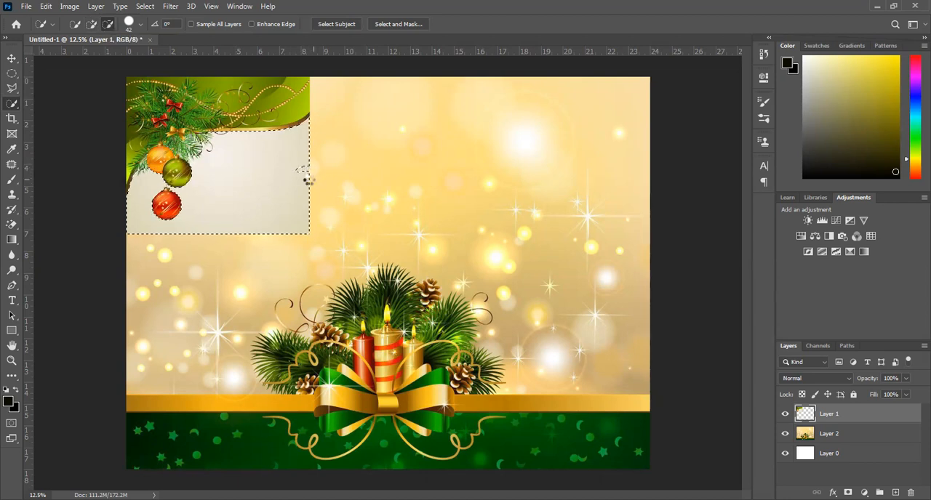
pyautogui.click(300, 181)
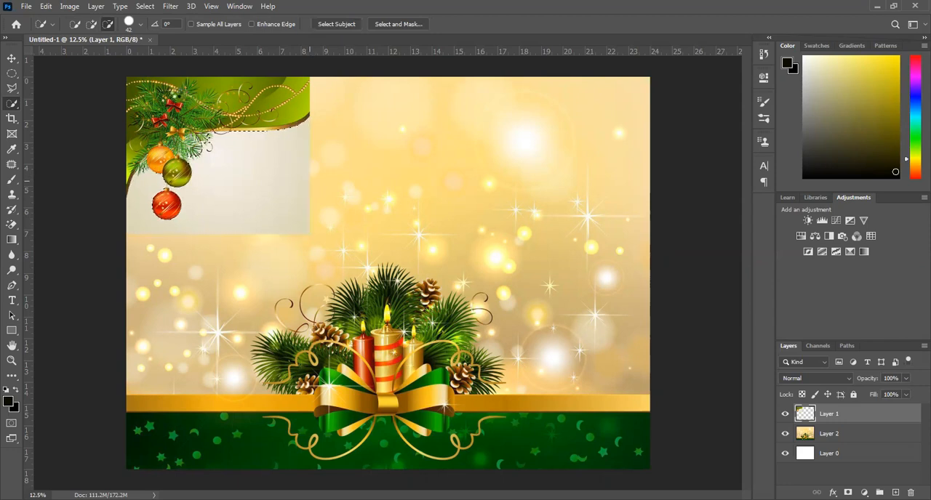
pyautogui.click(91, 24)
pyautogui.moveTo(229, 149); pyautogui.dragTo(301, 174)
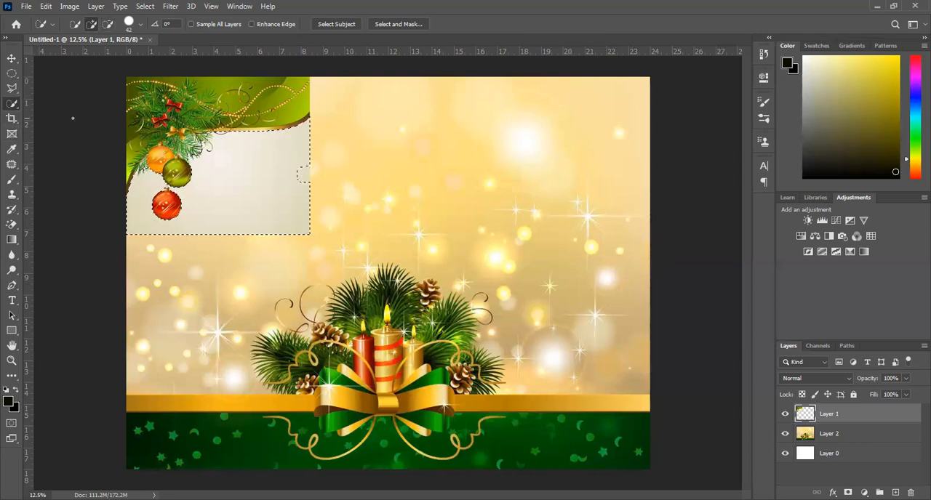
pyautogui.hotkey('ctrl', 'd')
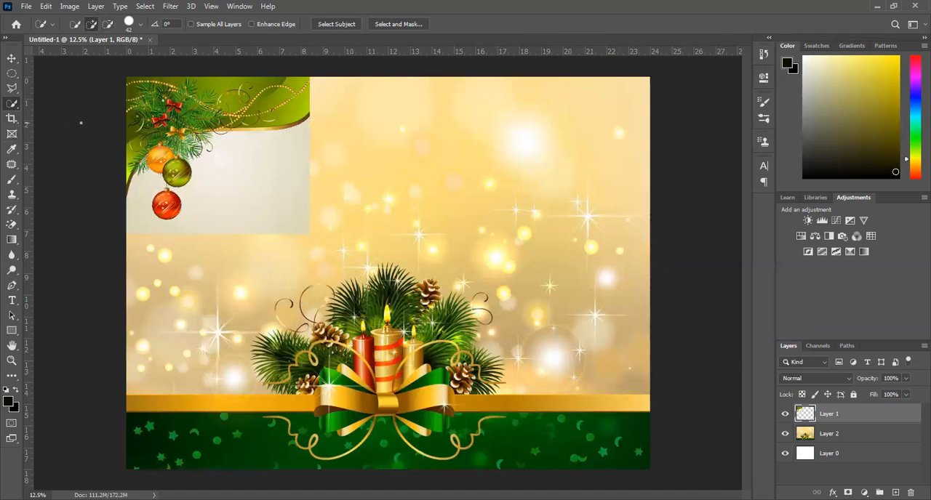
# Try cropping the poster to the upper-left area around the baubles, and undo the crop.
pyautogui.click(13, 120)
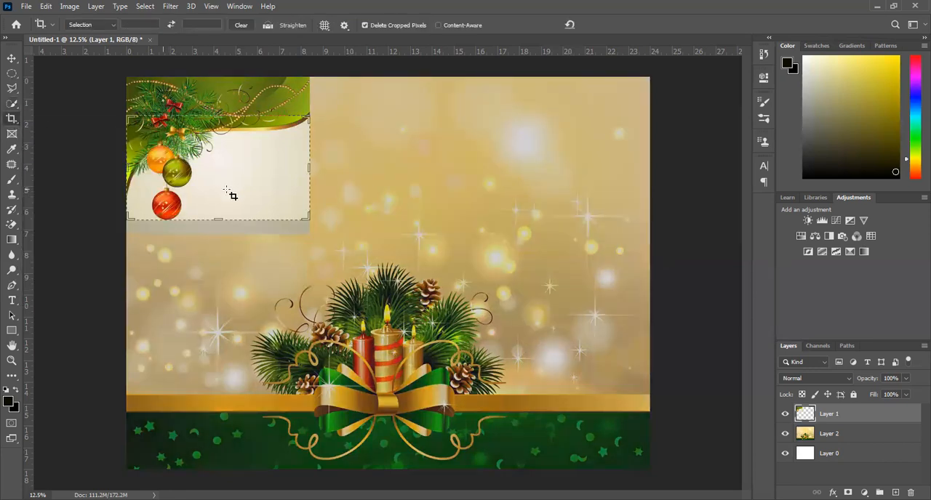
pyautogui.moveTo(216, 217); pyautogui.dragTo(236, 261)
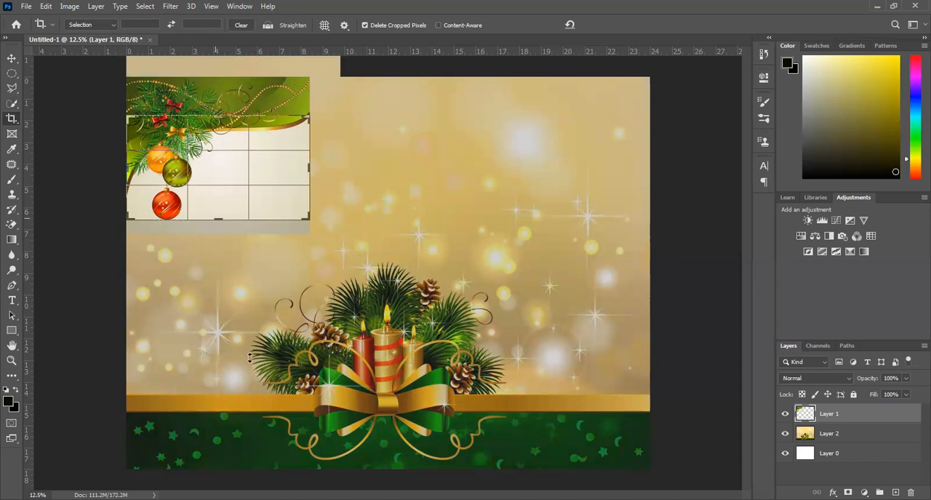
pyautogui.moveTo(254, 293); pyautogui.dragTo(252, 278)
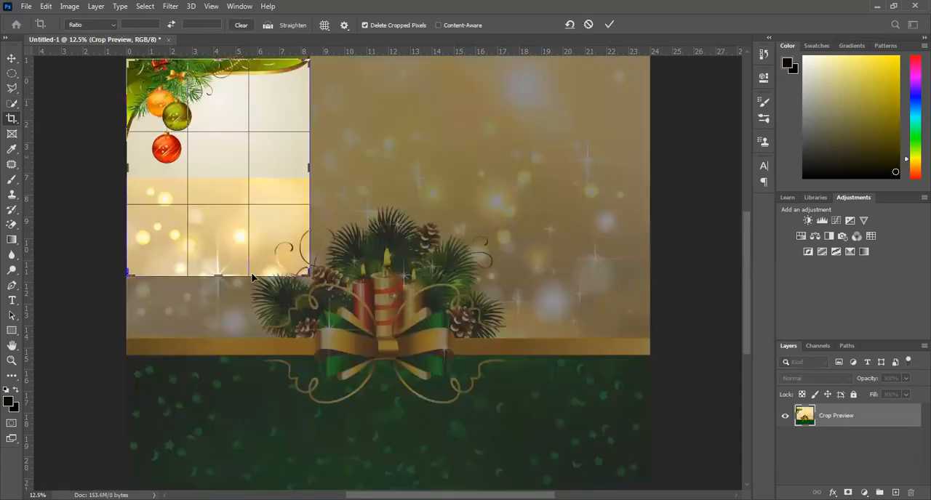
pyautogui.press('Return')
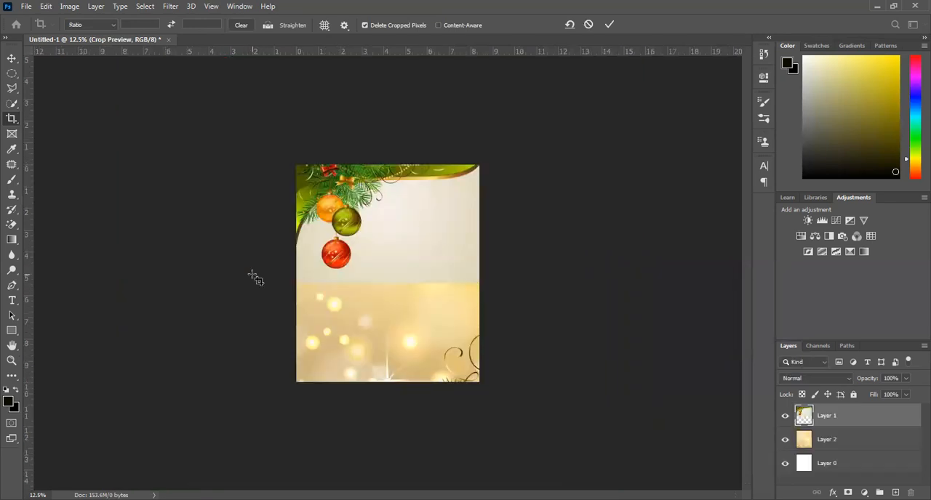
pyautogui.hotkey('ctrl', 'z')
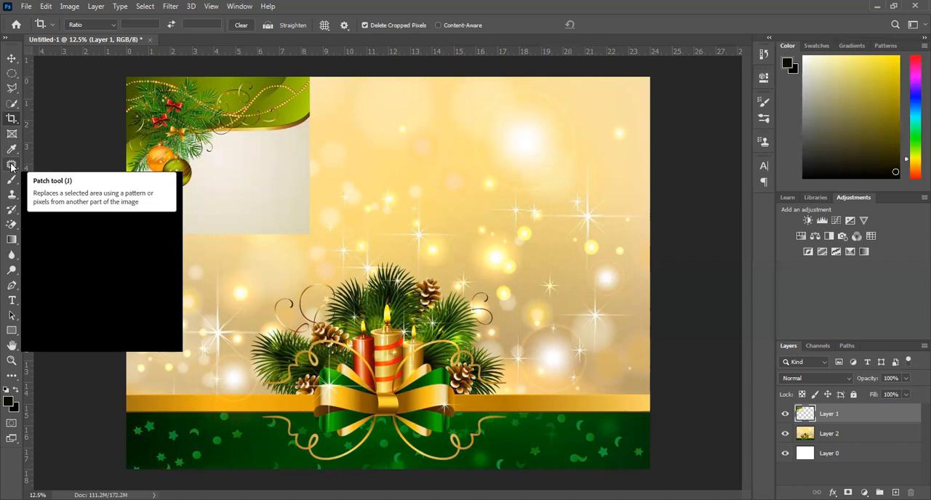
# Patch a small light spot on the candle background, Layer 2, with pixels from the large white glow, and deselect it.
pyautogui.click(12, 166)
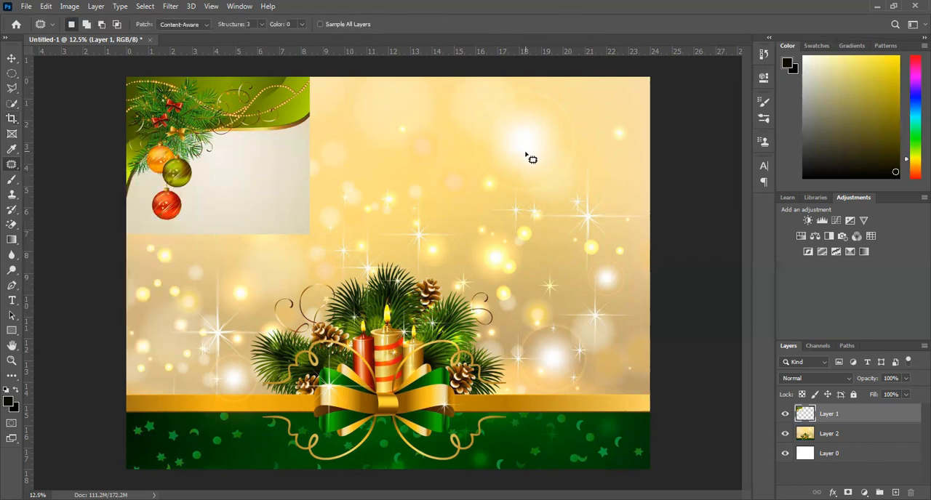
pyautogui.moveTo(502, 194)
pyautogui.mouseDown()
pyautogui.moveTo(480, 194)
pyautogui.moveTo(469, 183)
pyautogui.moveTo(495, 173)
pyautogui.mouseUp()
pyautogui.moveTo(485, 183); pyautogui.dragTo(530, 149)
pyautogui.click(829, 440)
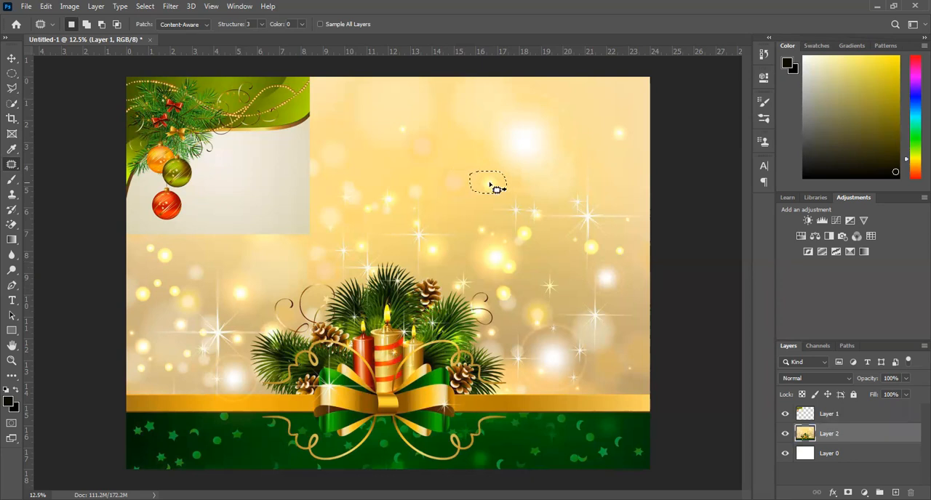
pyautogui.moveTo(487, 182); pyautogui.dragTo(521, 151)
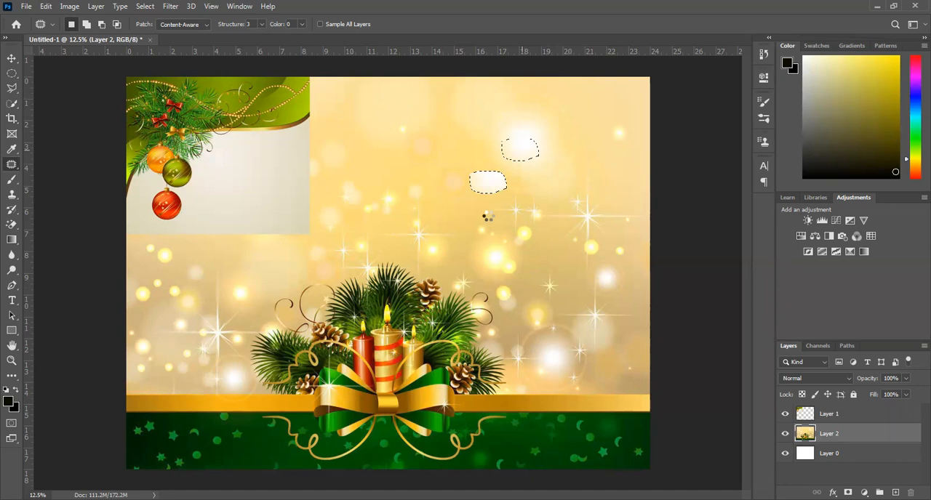
pyautogui.hotkey('ctrl', 'd')
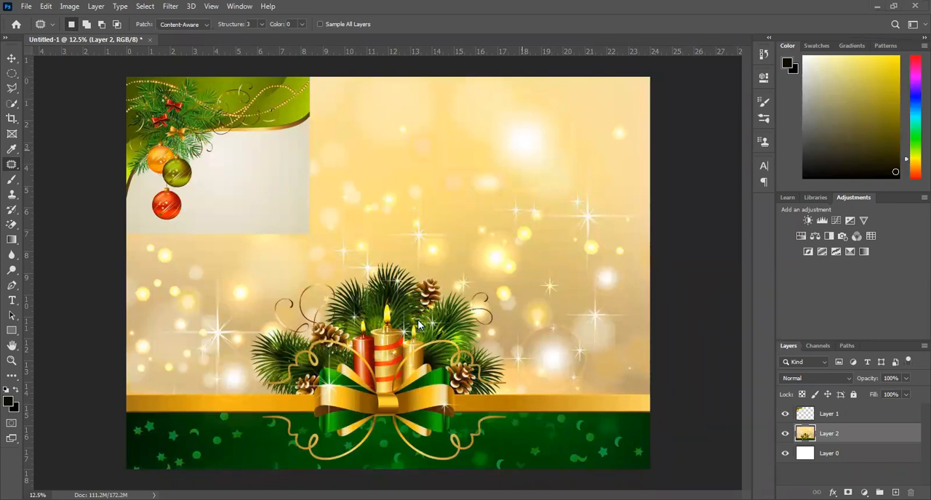
# Try patching a patch of golden sky above the candles with the fir branches and candle flame, undo it and deselect.
pyautogui.moveTo(488, 173)
pyautogui.mouseDown()
pyautogui.moveTo(480, 191)
pyautogui.moveTo(432, 159)
pyautogui.mouseUp()
pyautogui.moveTo(447, 170)
pyautogui.mouseDown()
pyautogui.moveTo(423, 166)
pyautogui.moveTo(411, 185)
pyautogui.moveTo(441, 212)
pyautogui.moveTo(472, 202)
pyautogui.moveTo(461, 169)
pyautogui.moveTo(441, 164)
pyautogui.moveTo(405, 301)
pyautogui.mouseUp()
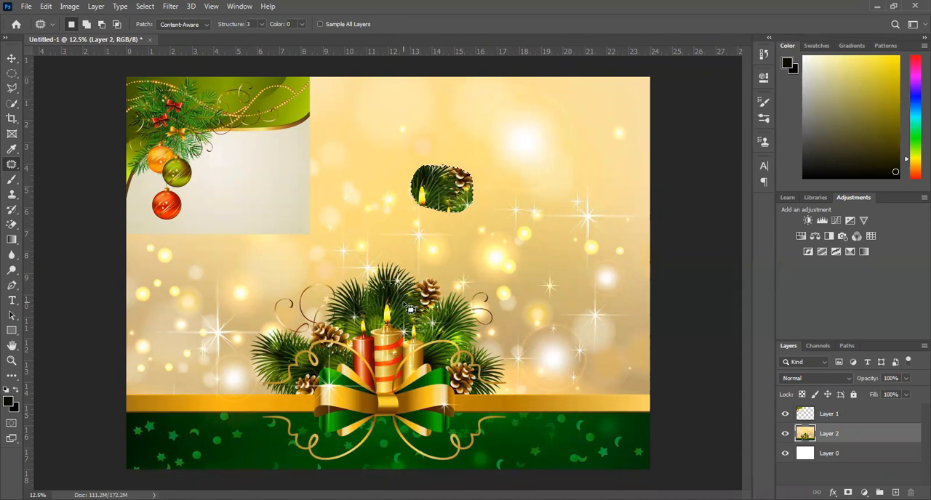
pyautogui.click(345, 185)
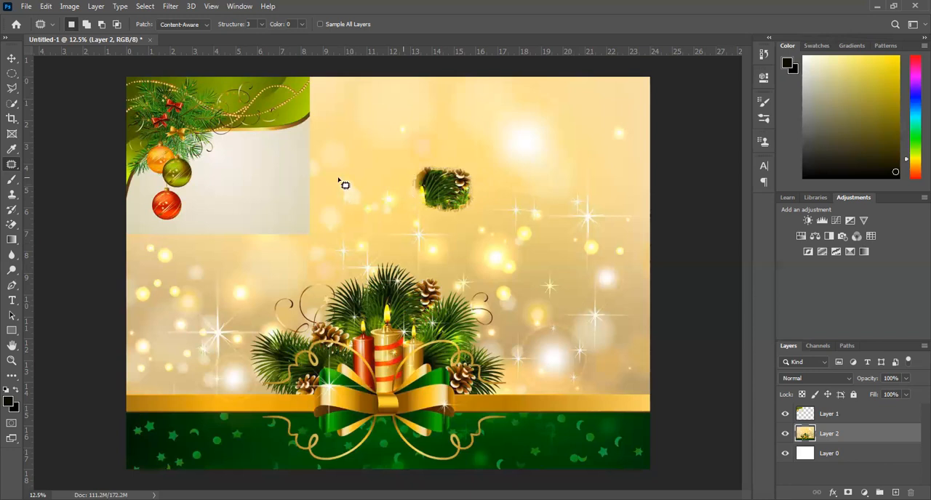
pyautogui.hotkey('ctrl', 'z')
pyautogui.hotkey('ctrl', 'z')
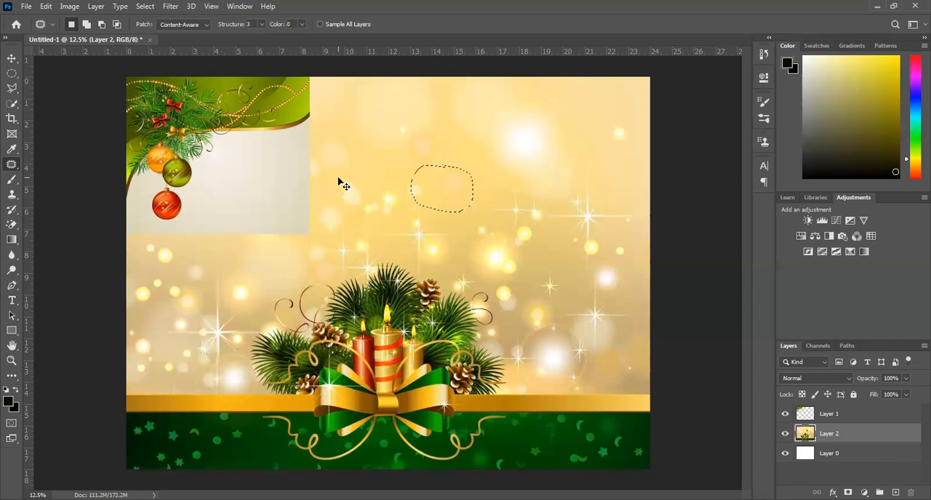
pyautogui.click(513, 199)
# Choose the Brush tool and set its Soft Round brush size to 139 px.
pyautogui.click(11, 183)
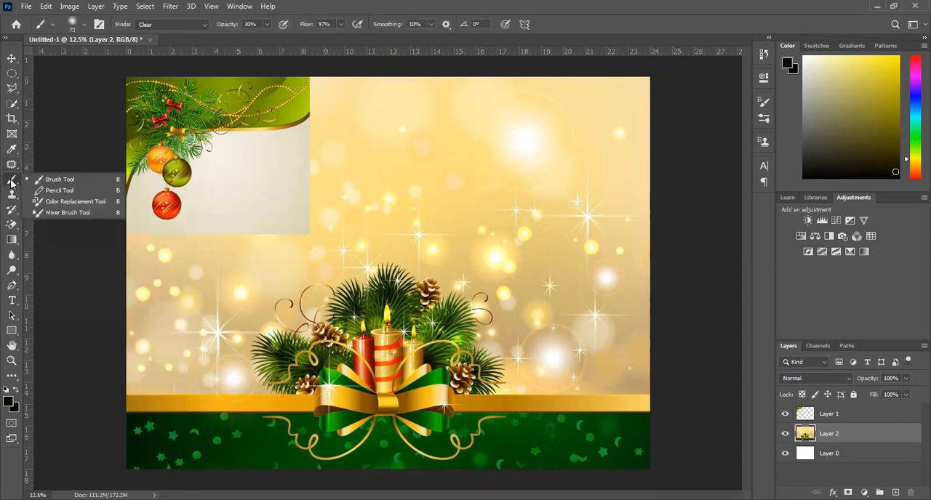
pyautogui.click(48, 182)
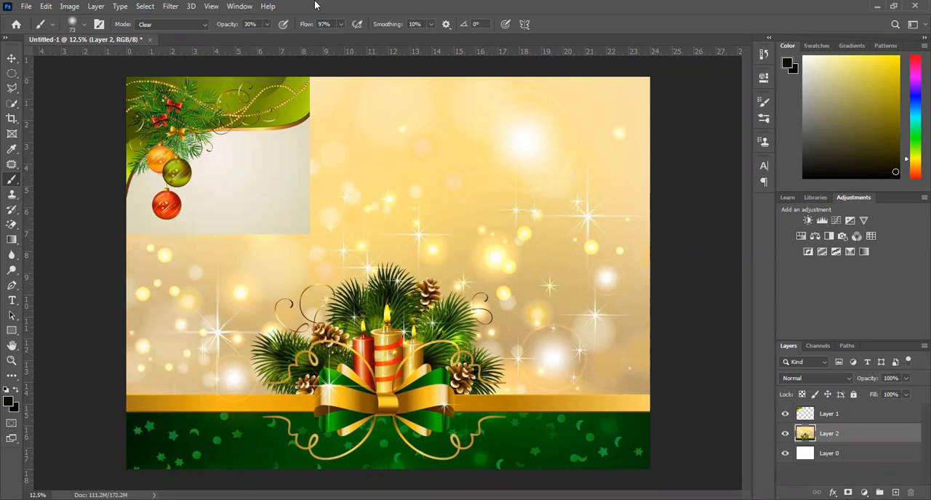
pyautogui.click(83, 27)
pyautogui.moveTo(91, 62); pyautogui.dragTo(110, 61)
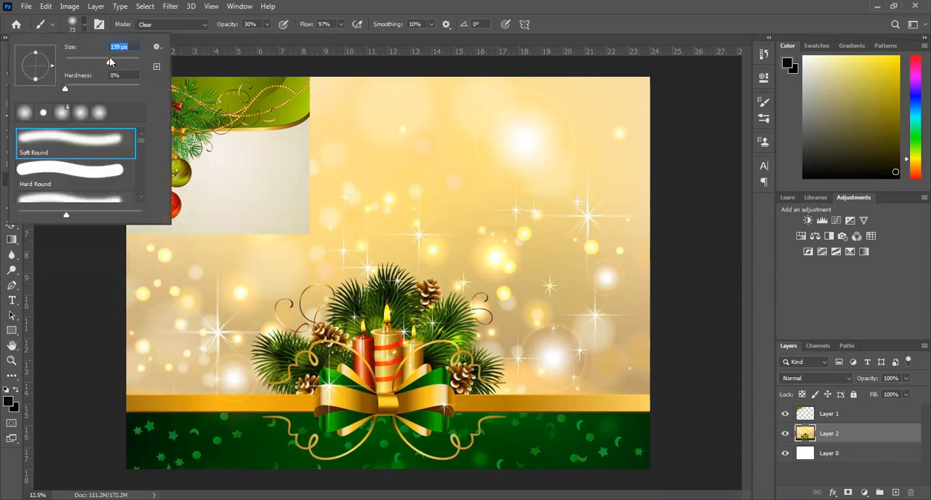
# Try a Normal-mode brush stroke on the golden sky of Layer 2 and undo it.
pyautogui.click(202, 27)
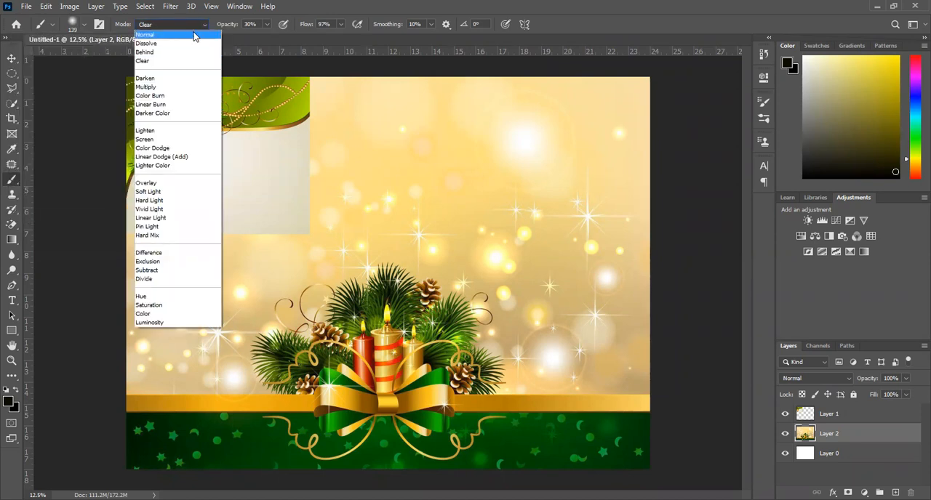
pyautogui.click(193, 35)
pyautogui.moveTo(457, 155)
pyautogui.mouseDown()
pyautogui.moveTo(376, 168)
pyautogui.moveTo(463, 185)
pyautogui.mouseUp()
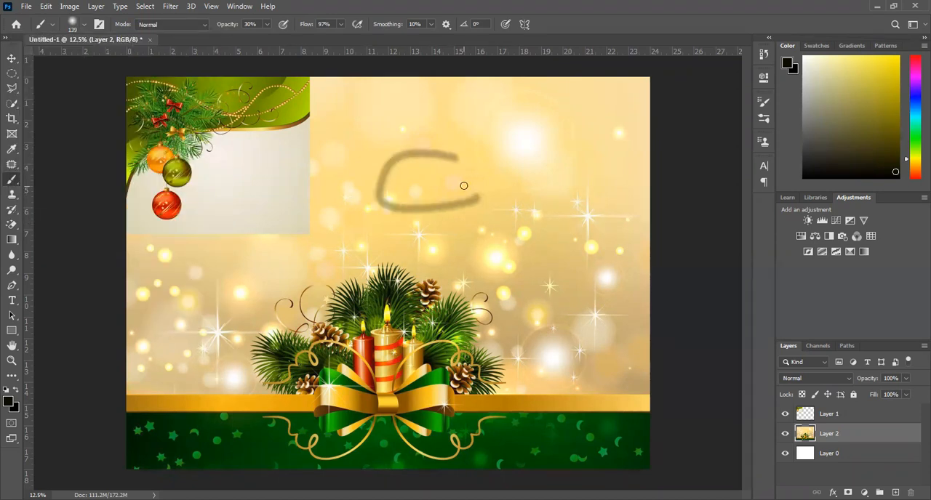
pyautogui.hotkey('ctrl', 'z')
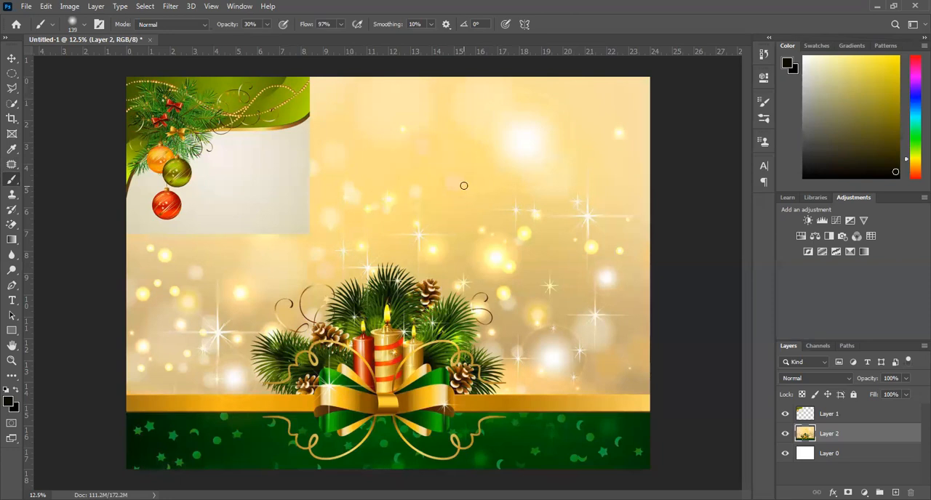
# Try a curved brush stroke in Dissolve mode on the golden sky of Layer 2 and undo it.
pyautogui.click(174, 25)
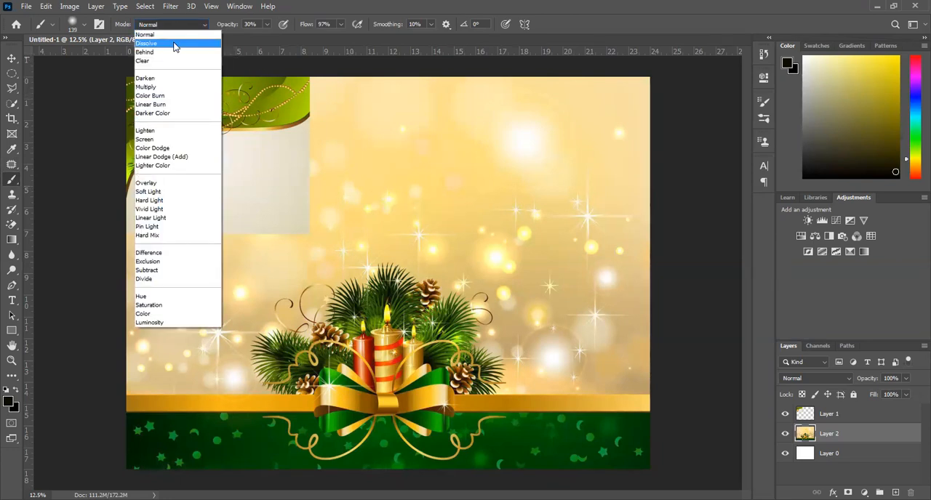
pyautogui.click(175, 45)
pyautogui.moveTo(463, 162)
pyautogui.mouseDown()
pyautogui.moveTo(385, 229)
pyautogui.moveTo(475, 244)
pyautogui.moveTo(502, 235)
pyautogui.mouseUp()
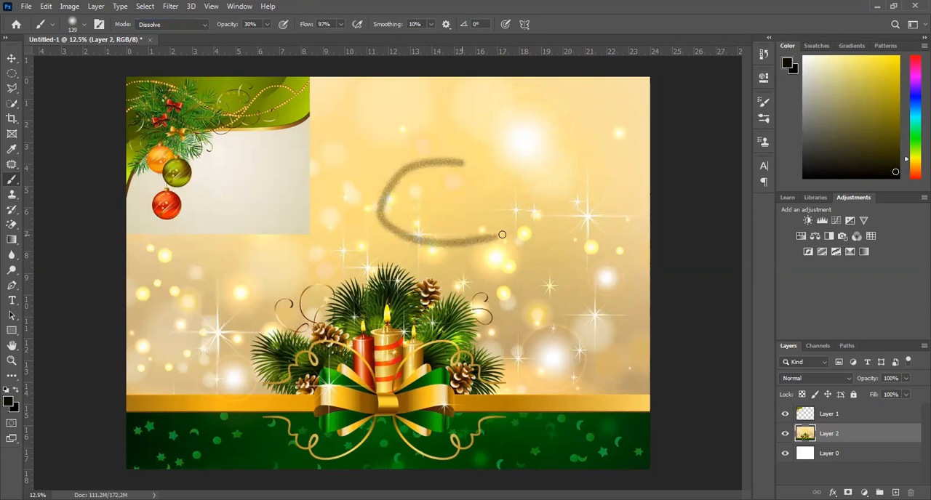
pyautogui.hotkey('ctrl', 'z')
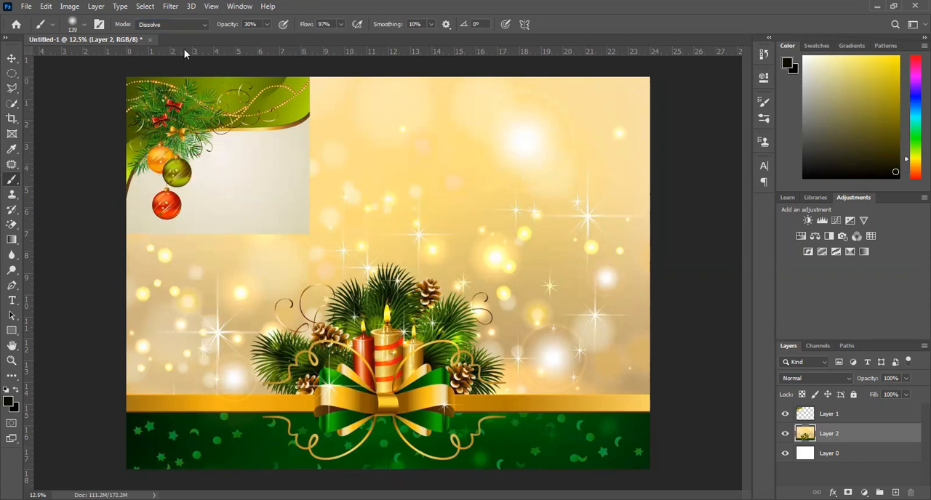
# Try a brush stroke in Behind mode on the golden sky of Layer 2.
pyautogui.click(157, 24)
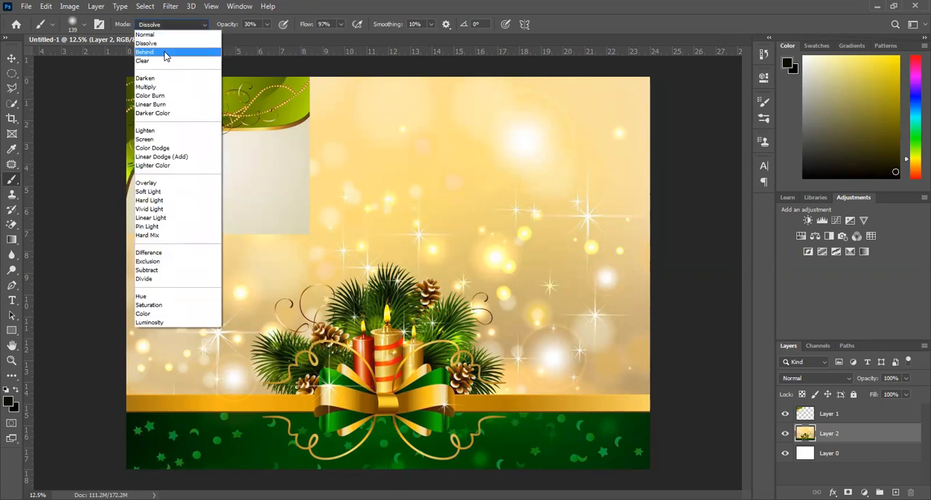
pyautogui.click(174, 52)
pyautogui.moveTo(466, 173)
pyautogui.mouseDown()
pyautogui.moveTo(362, 209)
pyautogui.moveTo(508, 229)
pyautogui.mouseUp()
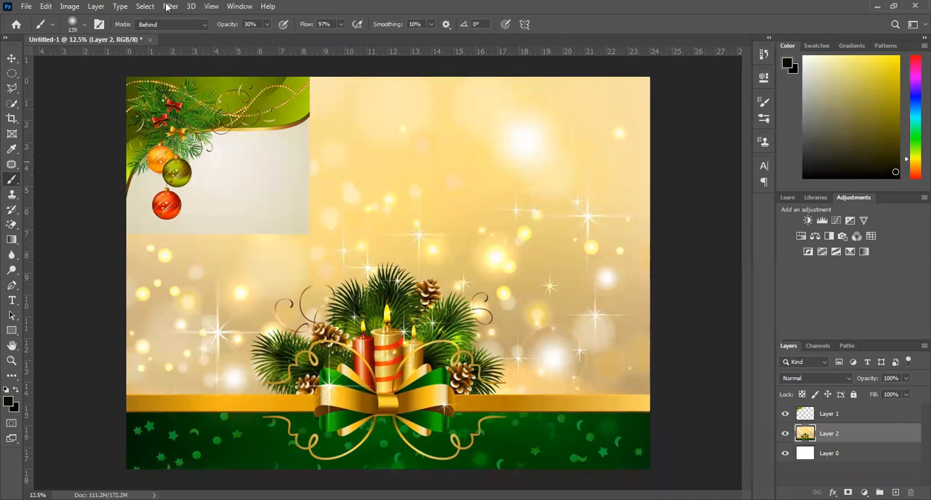
# Try erasing the lower-right part of the bauble picture, Layer 1, with the brush in Clear mode at 100% opacity, and undo it.
pyautogui.click(175, 25)
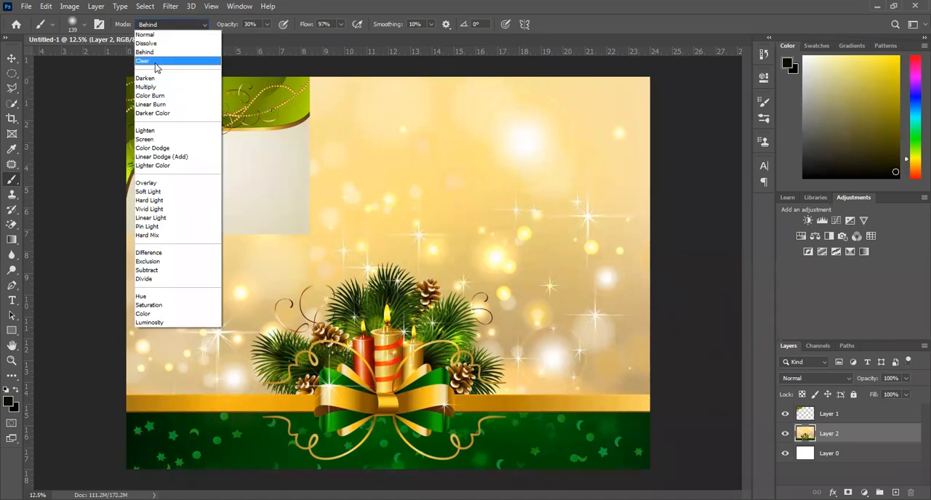
pyautogui.click(155, 62)
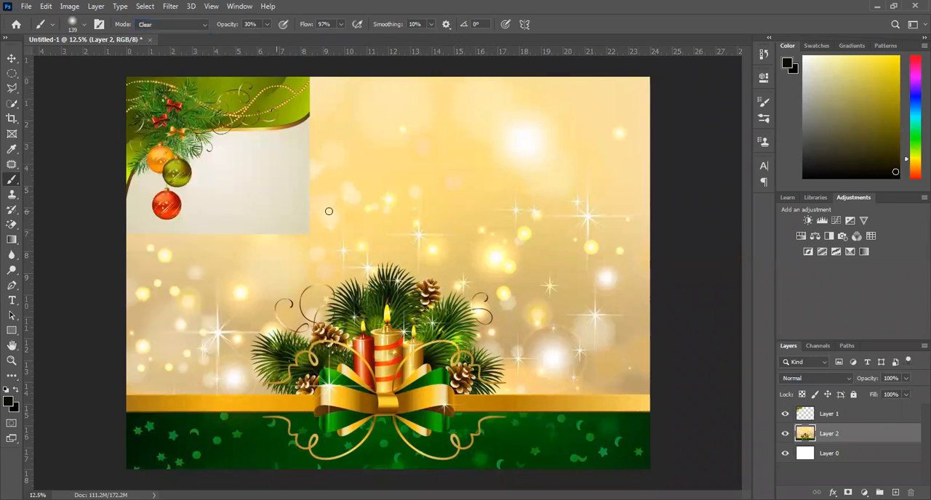
pyautogui.click(835, 414)
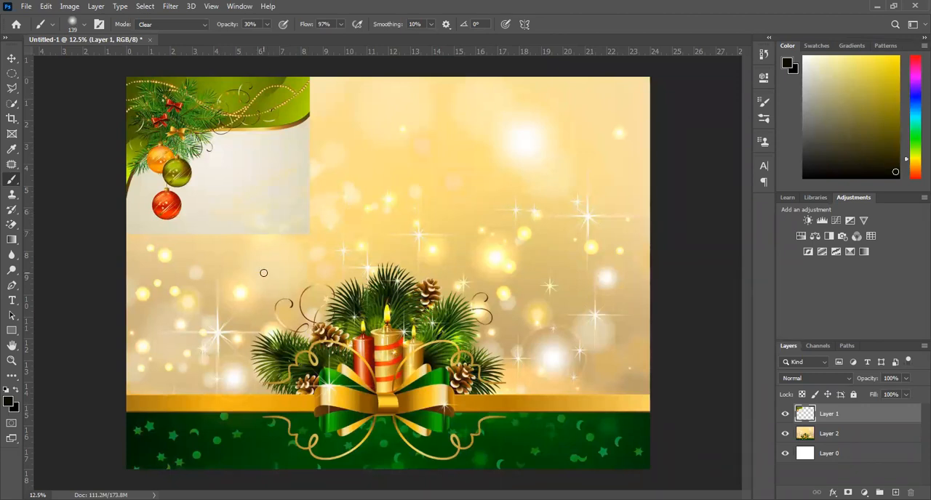
pyautogui.click(268, 24)
pyautogui.moveTo(265, 37); pyautogui.dragTo(305, 38)
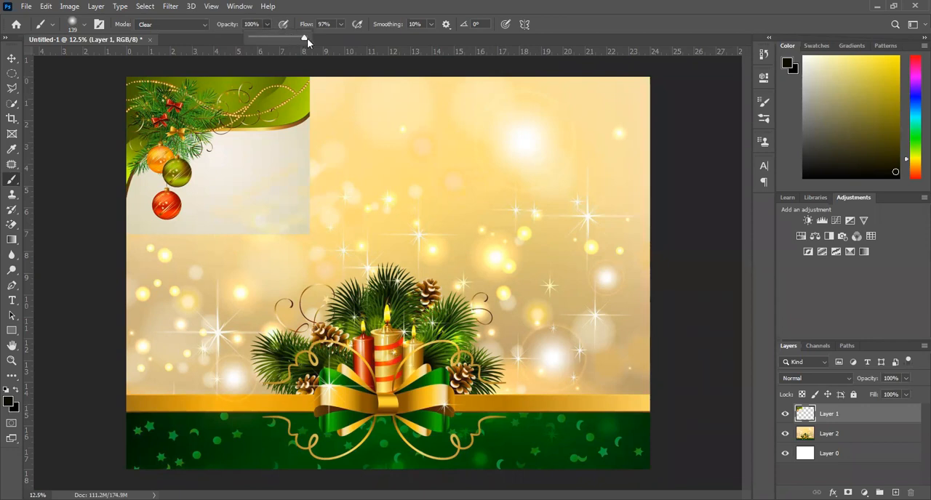
pyautogui.moveTo(310, 164)
pyautogui.mouseDown()
pyautogui.moveTo(214, 220)
pyautogui.moveTo(352, 154)
pyautogui.moveTo(248, 219)
pyautogui.moveTo(348, 215)
pyautogui.moveTo(248, 257)
pyautogui.moveTo(352, 230)
pyautogui.moveTo(224, 237)
pyautogui.moveTo(346, 200)
pyautogui.moveTo(237, 250)
pyautogui.moveTo(336, 198)
pyautogui.moveTo(273, 222)
pyautogui.moveTo(262, 244)
pyautogui.mouseUp()
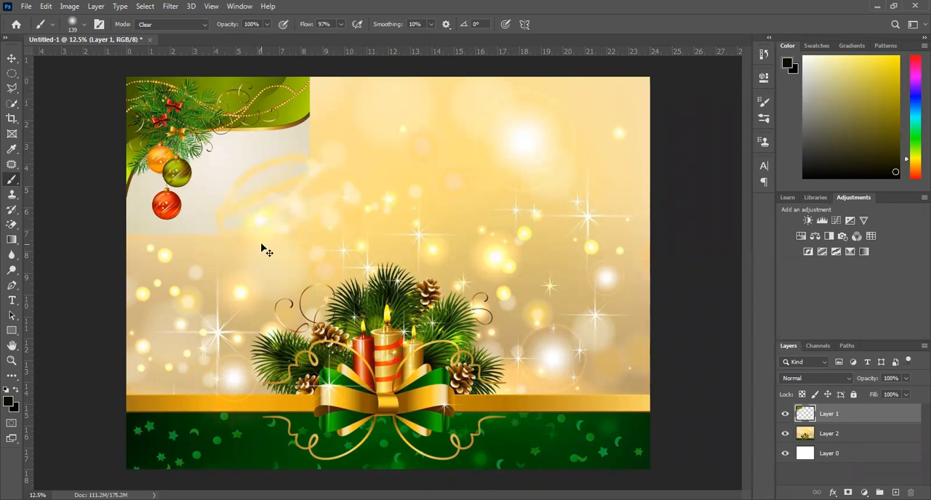
pyautogui.hotkey('ctrl', 'z')
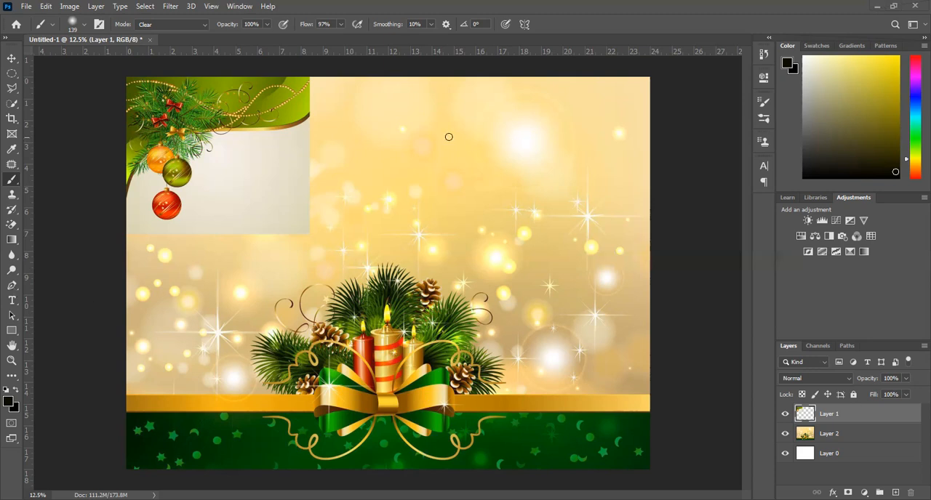
# Draw a nine-point yellow shape about 1312 by 816 px in the golden sky above the candles with the Pen tool.
pyautogui.click(11, 286)
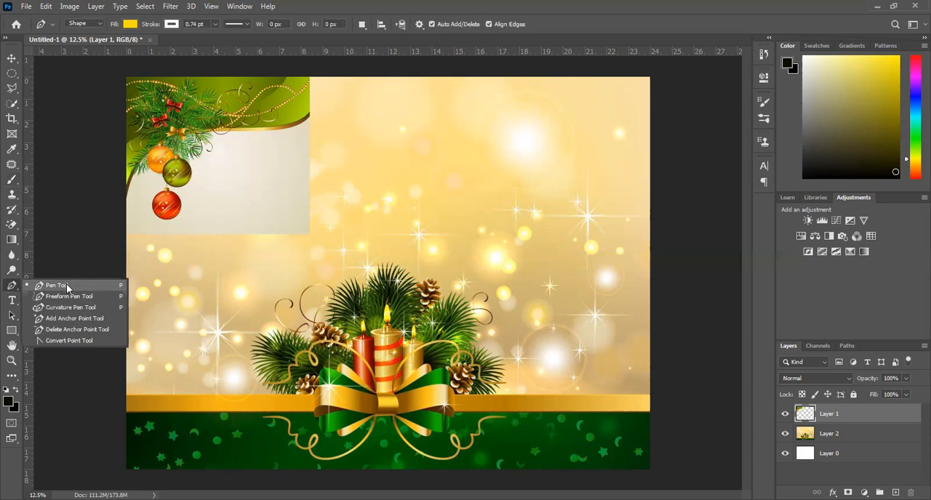
pyautogui.moveTo(334, 193); pyautogui.dragTo(410, 135)
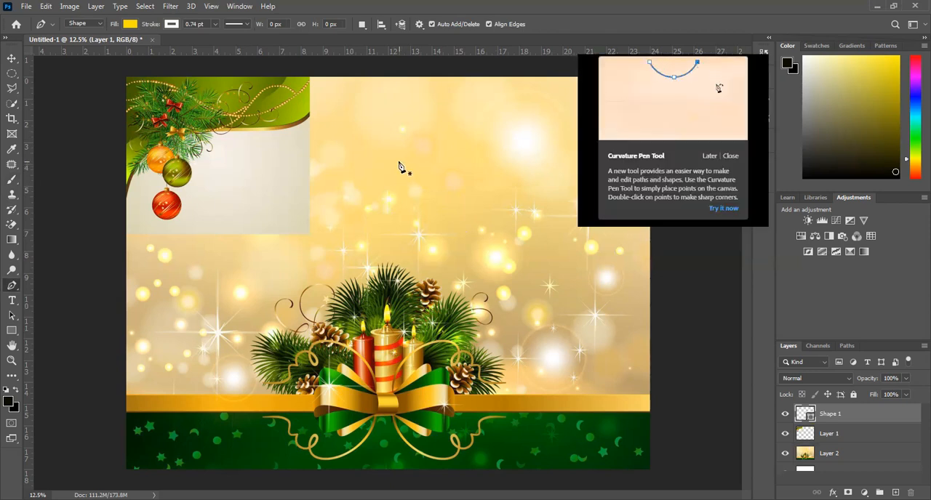
pyautogui.click(398, 162)
pyautogui.click(430, 185)
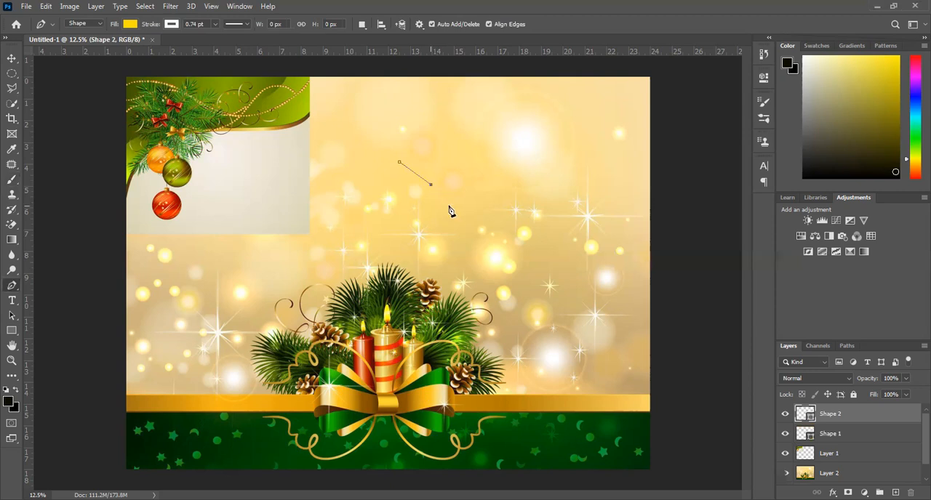
pyautogui.click(449, 207)
pyautogui.click(429, 221)
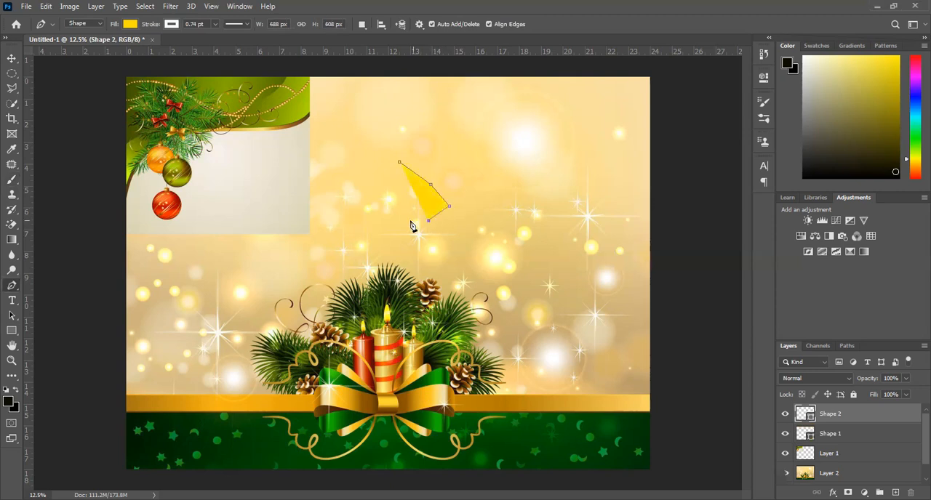
pyautogui.click(398, 219)
pyautogui.click(370, 202)
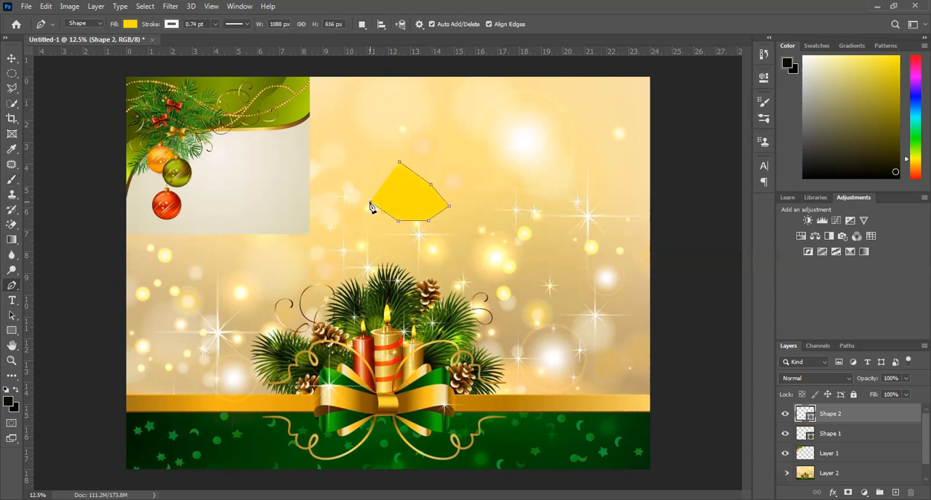
pyautogui.click(354, 182)
pyautogui.click(361, 163)
pyautogui.click(390, 158)
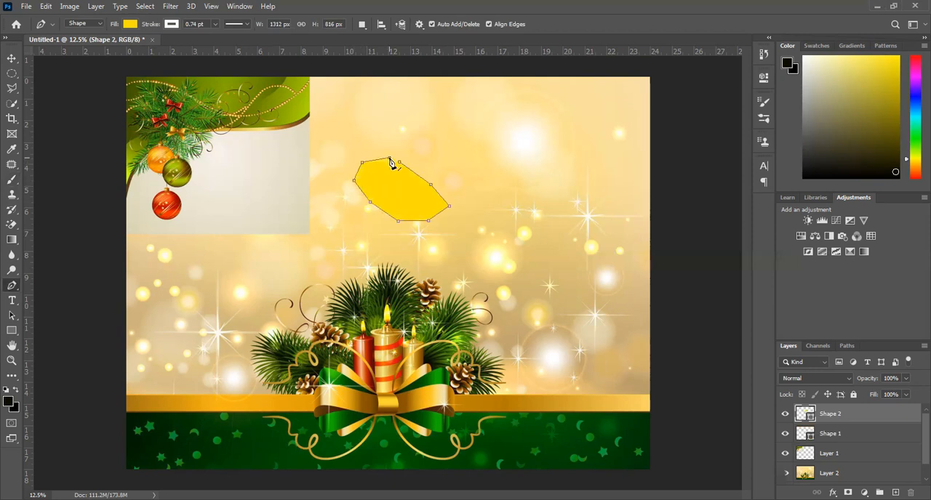
pyautogui.press('Return')
# Undo the yellow pen shape's points back to its first anchor point.
pyautogui.hotkey('ctrl', 'z')
pyautogui.hotkey('ctrl', 'z')
pyautogui.hotkey('ctrl', 'z')
pyautogui.hotkey('ctrl', 'z')
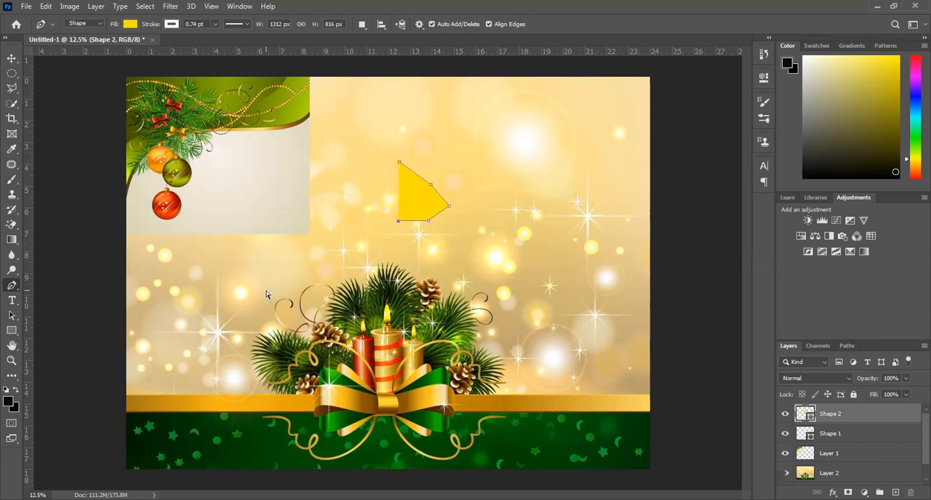
pyautogui.hotkey('ctrl', 'z')
pyautogui.hotkey('ctrl', 'z')
pyautogui.hotkey('ctrl', 'z')
pyautogui.hotkey('ctrl', 'z')
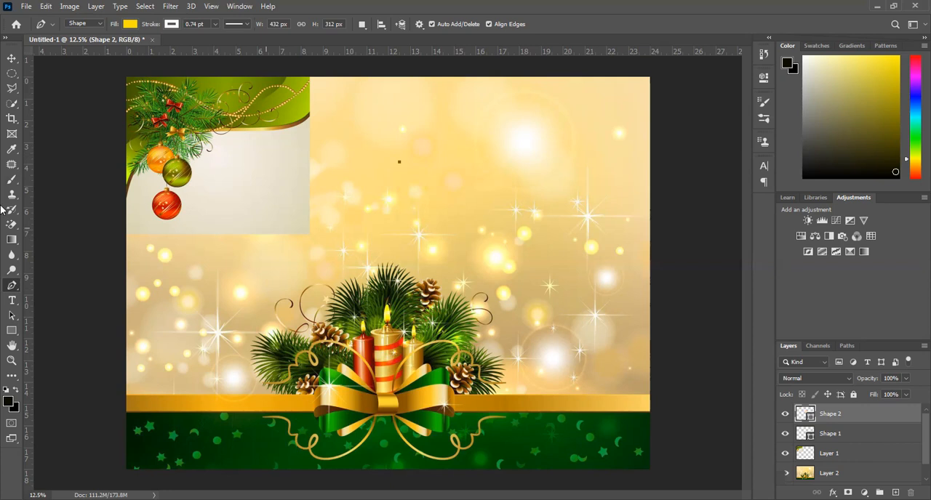
# Add the horizontal text line "MERRY cHRISTMAS" in the golden sky beside the bauble picture.
pyautogui.click(12, 301)
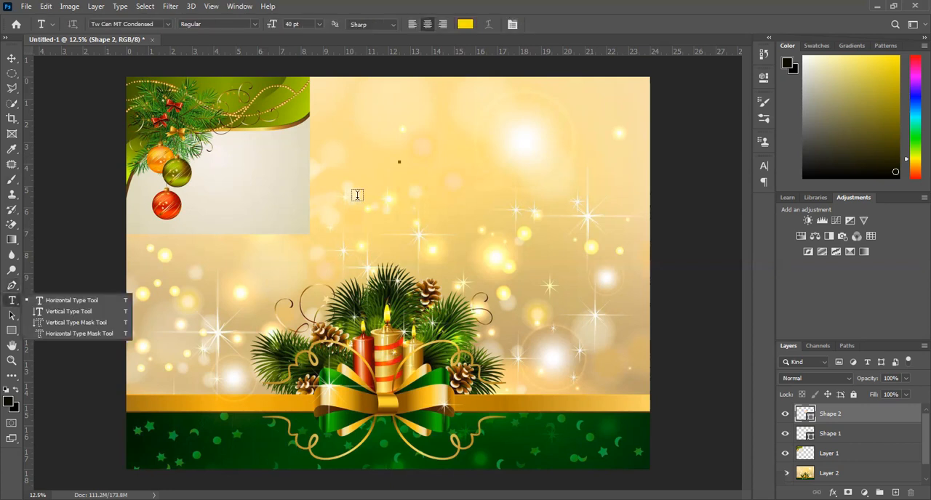
pyautogui.click(357, 195)
pyautogui.click(357, 194)
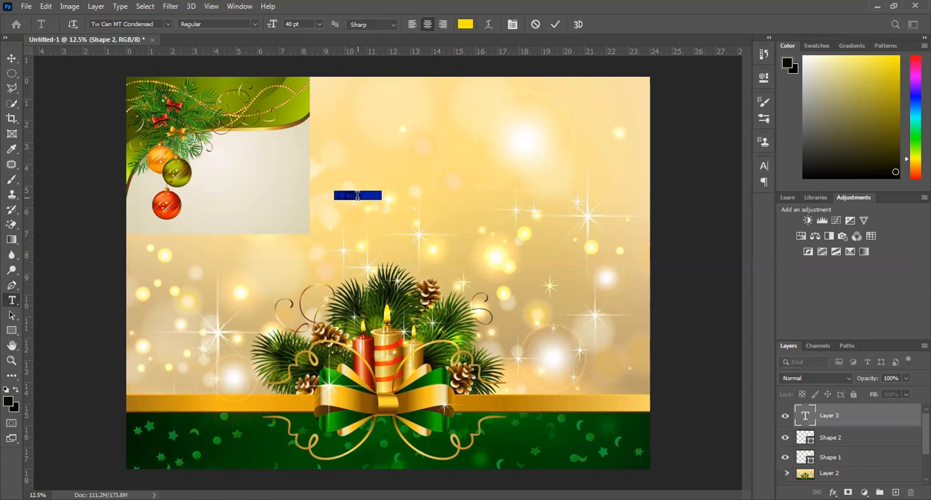
pyautogui.write('MERRY')
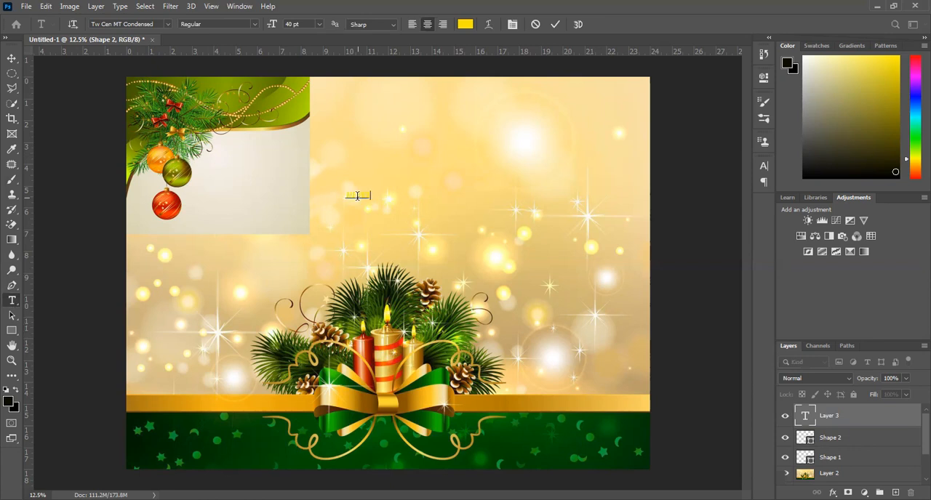
pyautogui.write(' CHRISTMASAS')
pyautogui.click(11, 58)
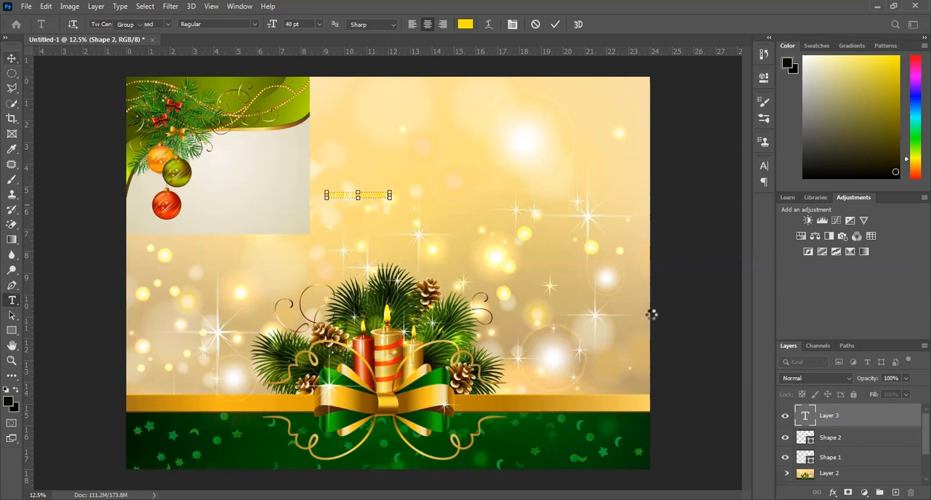
# Set the greeting text's colour to near-black, RGB 10, 9, 1.
pyautogui.click(762, 168)
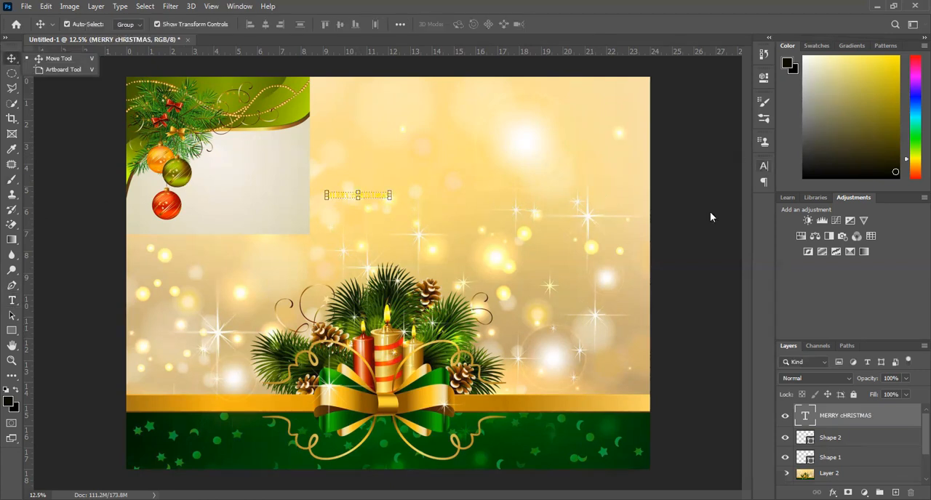
pyautogui.click(745, 229)
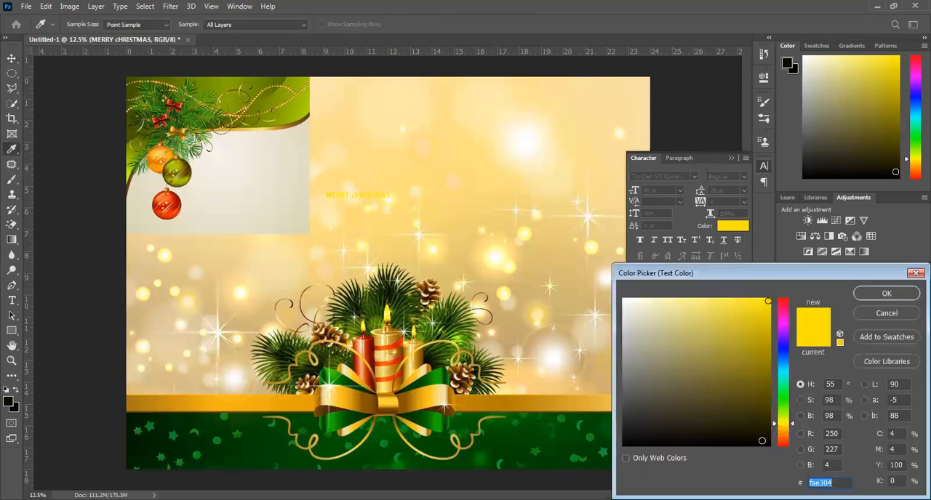
pyautogui.click(761, 440)
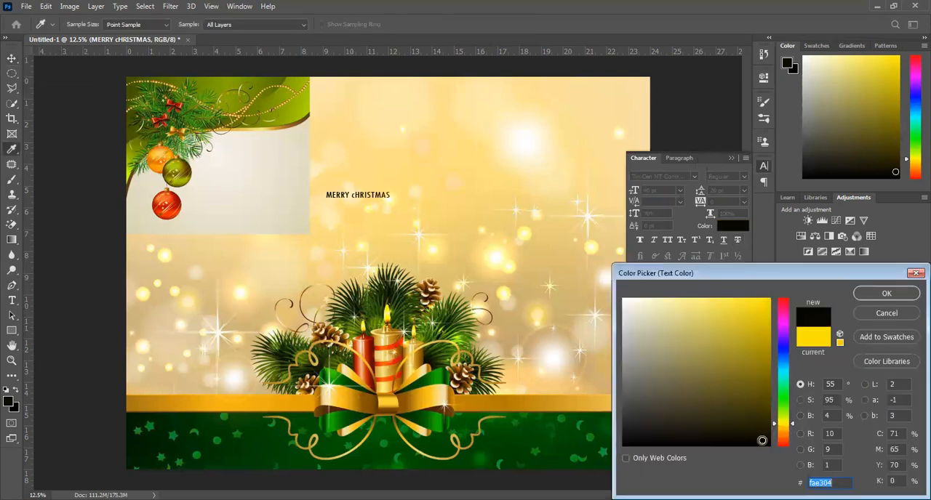
pyautogui.click(887, 294)
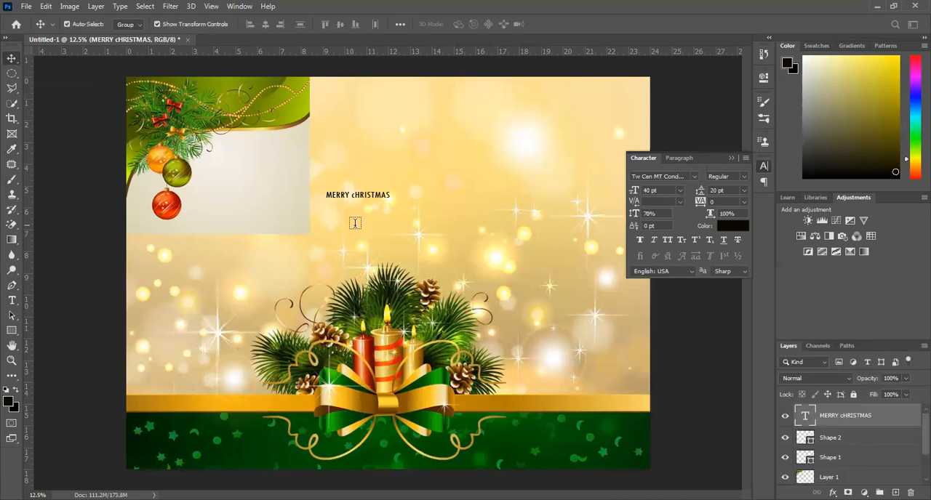
# Replace the lowercase c in the greeting with a capital so it reads "MERRY CHRISTMAS".
pyautogui.press('t')
pyautogui.click(355, 195)
pyautogui.press('BackSpace')
pyautogui.write('C')
pyautogui.click(12, 58)
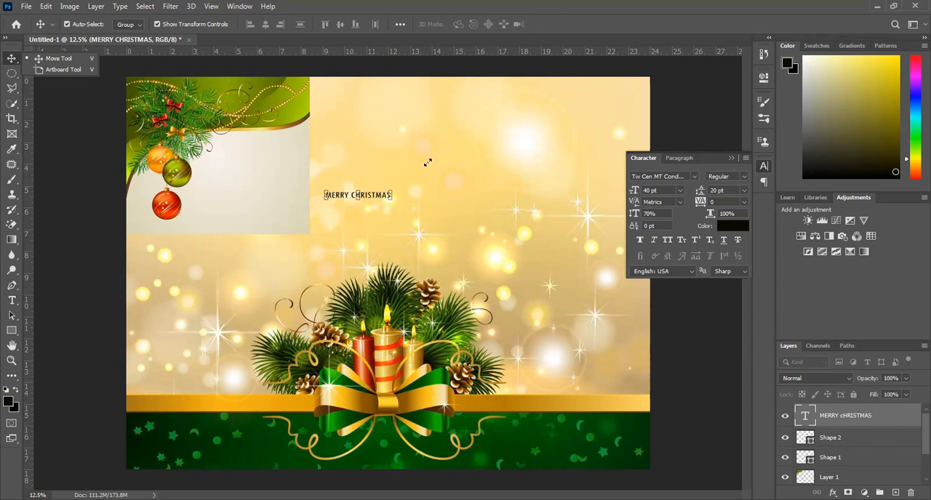
# Scale the "MERRY CHRISTMAS" text to about 315% and move it up near the poster's upper edge, beside the bauble picture.
pyautogui.moveTo(461, 147); pyautogui.dragTo(530, 94)
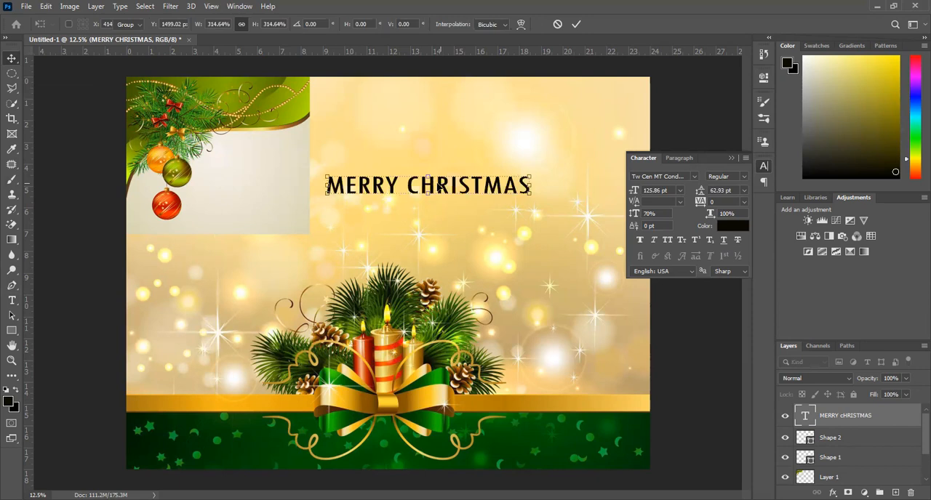
pyautogui.press('Return')
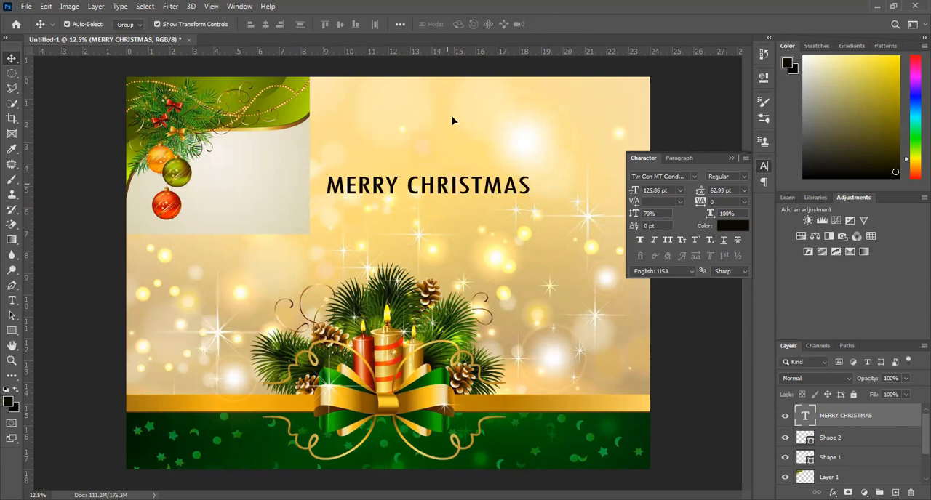
pyautogui.moveTo(362, 177); pyautogui.dragTo(366, 112)
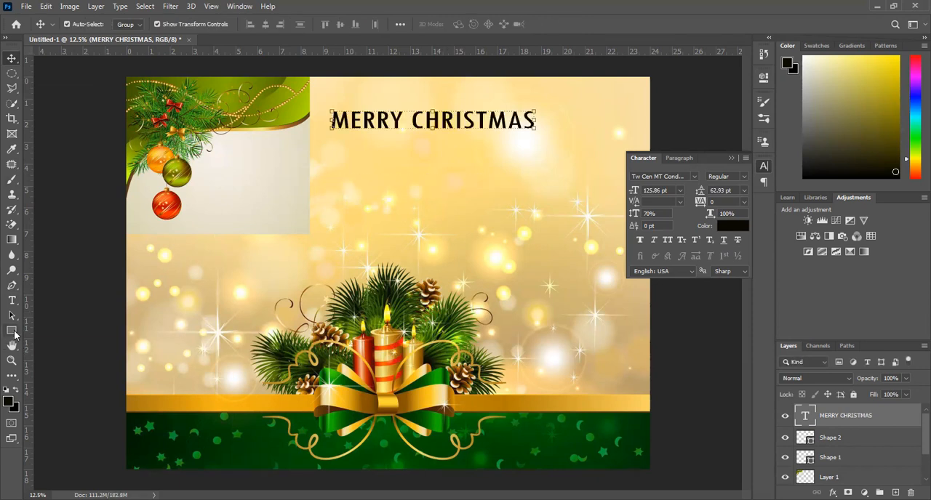
# Draw a 3048 by 872 px rectangle below the greeting and fill it with dark green, RGB 1, 67, 5, sampled from the poster's lower band.
pyautogui.click(13, 331)
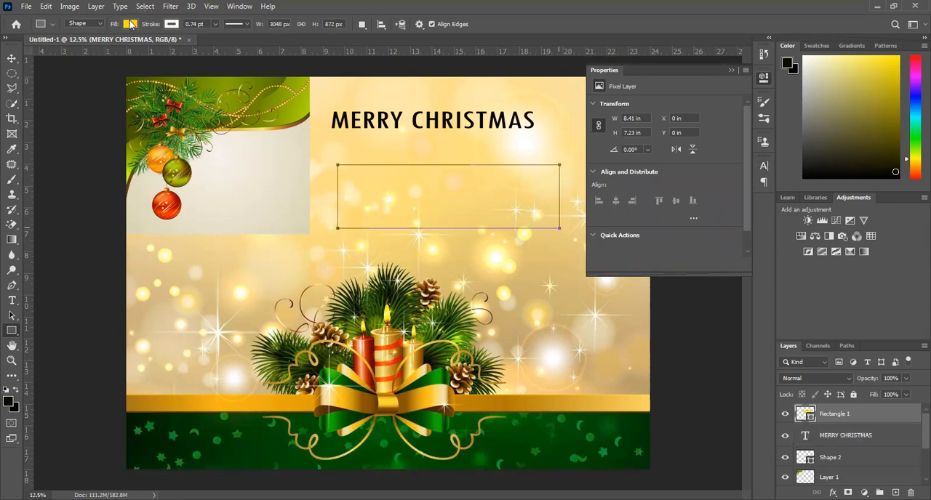
pyautogui.click(131, 25)
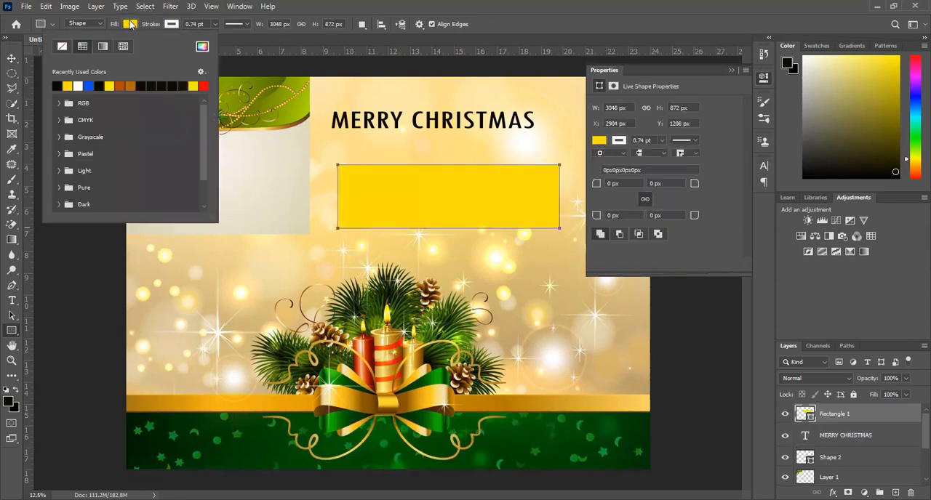
pyautogui.click(202, 48)
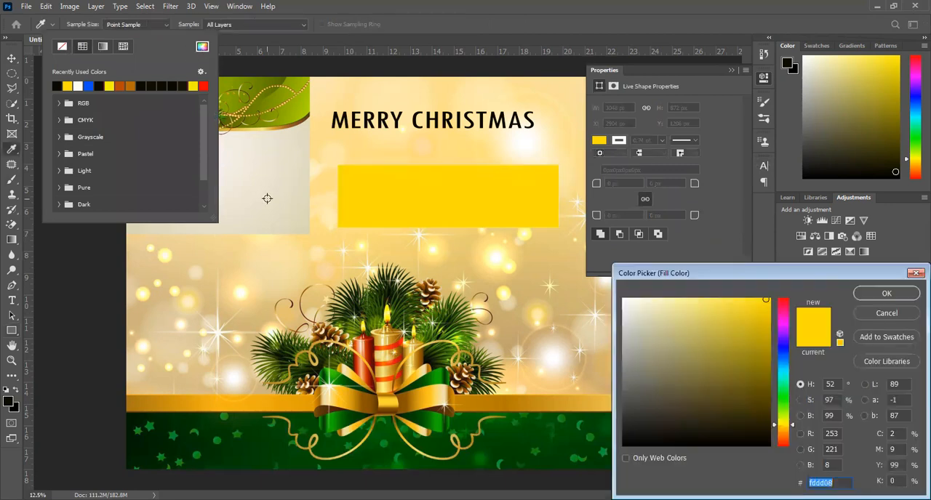
pyautogui.click(260, 446)
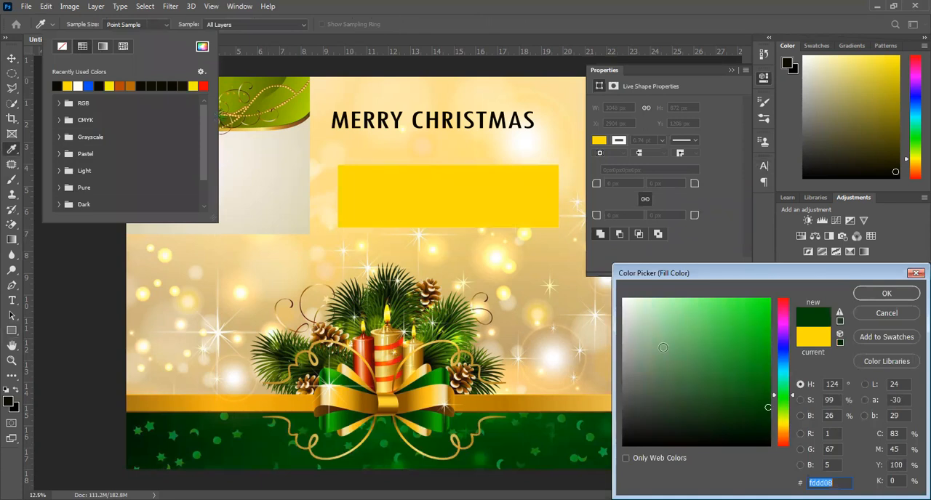
pyautogui.click(886, 294)
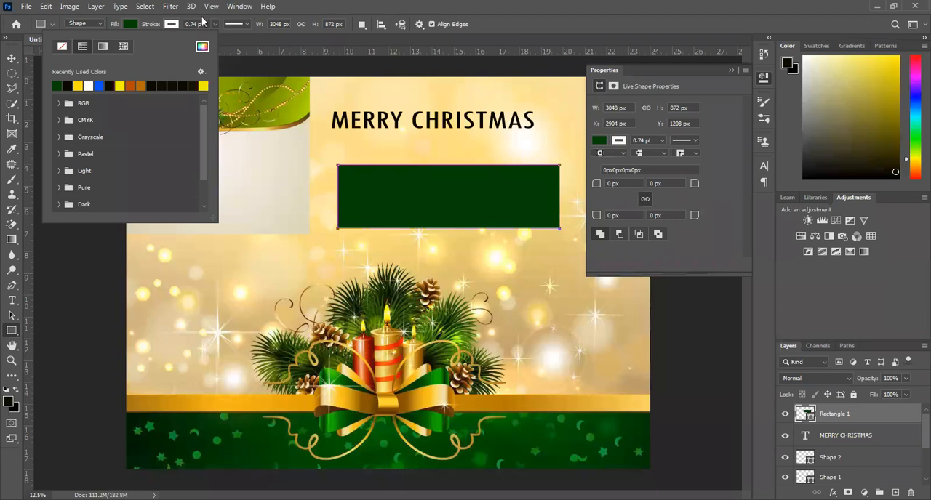
# Undo the green rectangle below the greeting and collapse the shape properties.
pyautogui.click(320, 118)
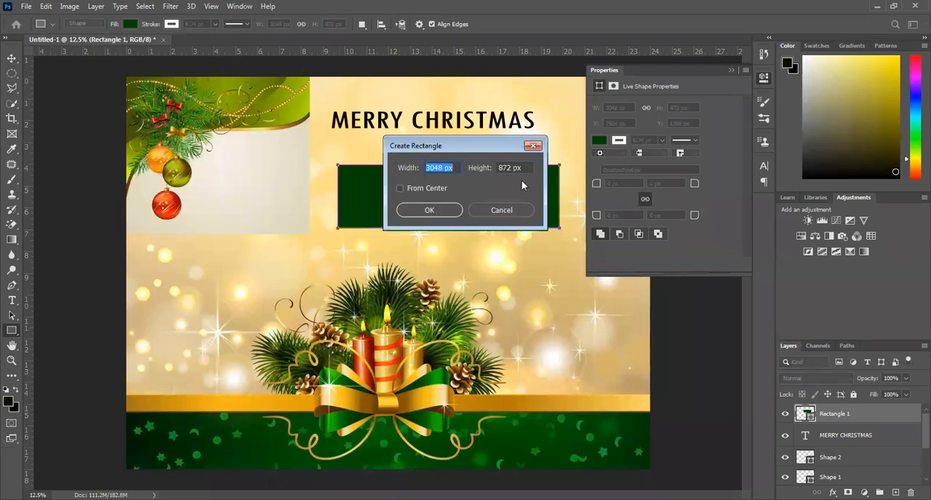
pyautogui.click(513, 210)
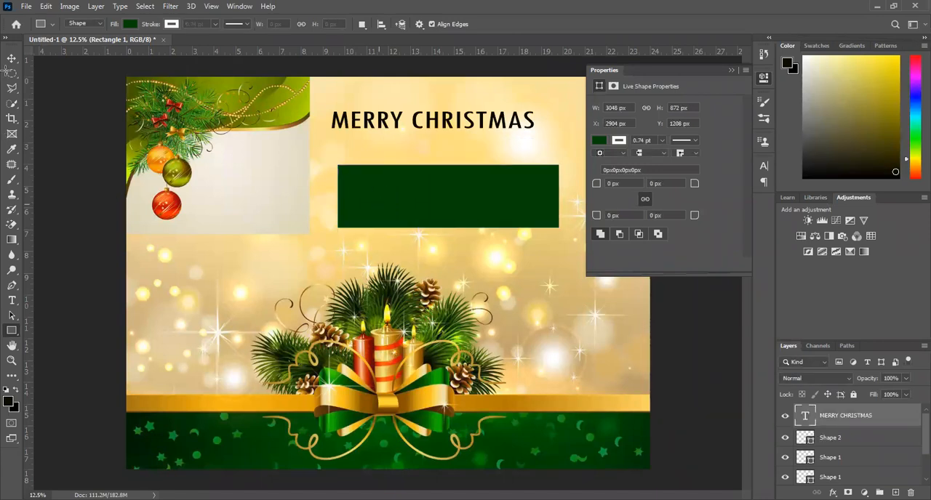
pyautogui.hotkey('ctrl', 'z')
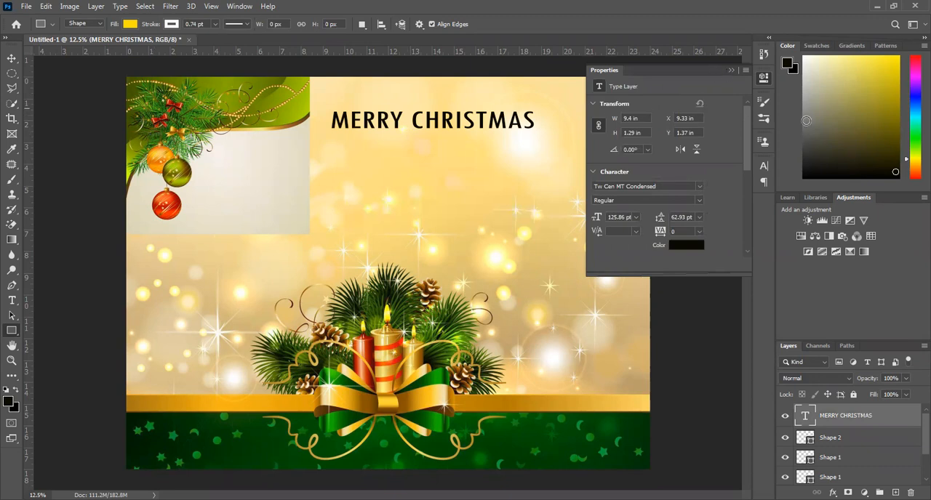
pyautogui.click(732, 69)
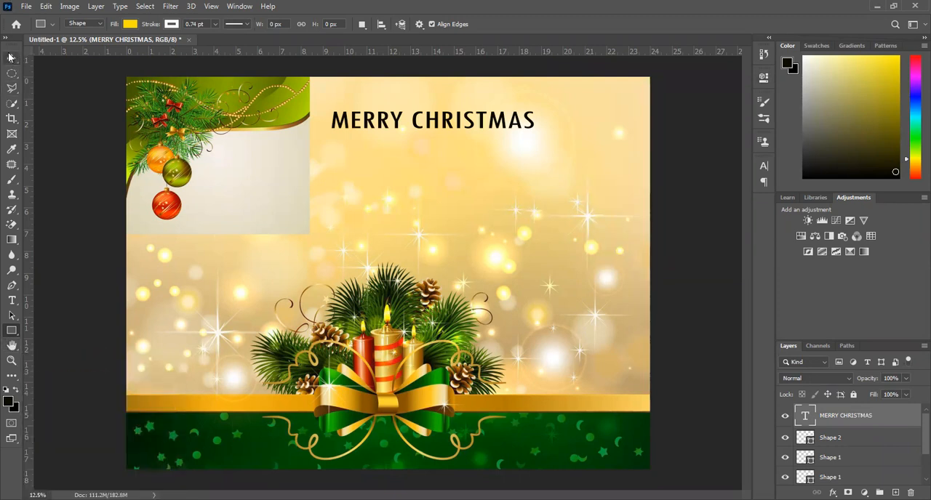
pyautogui.click(10, 360)
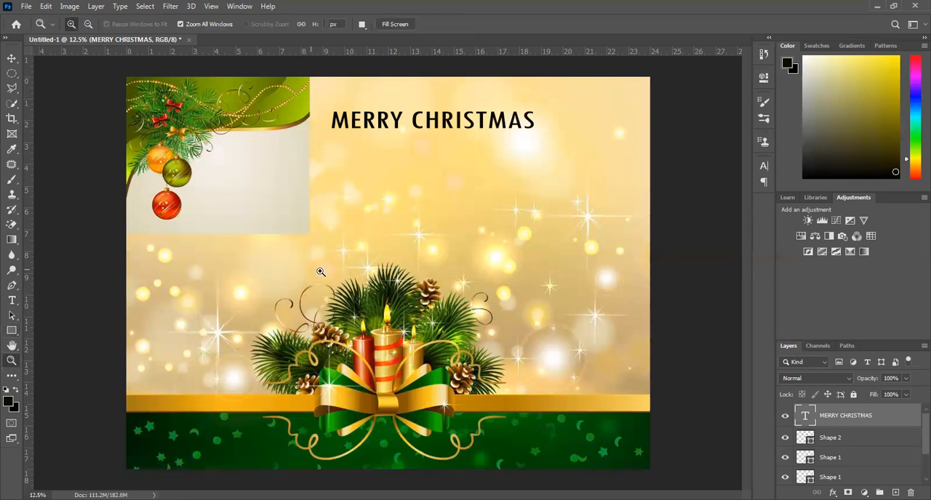
pyautogui.keyDown('ctrl'); pyautogui.click(375, 253); pyautogui.keyUp('ctrl')
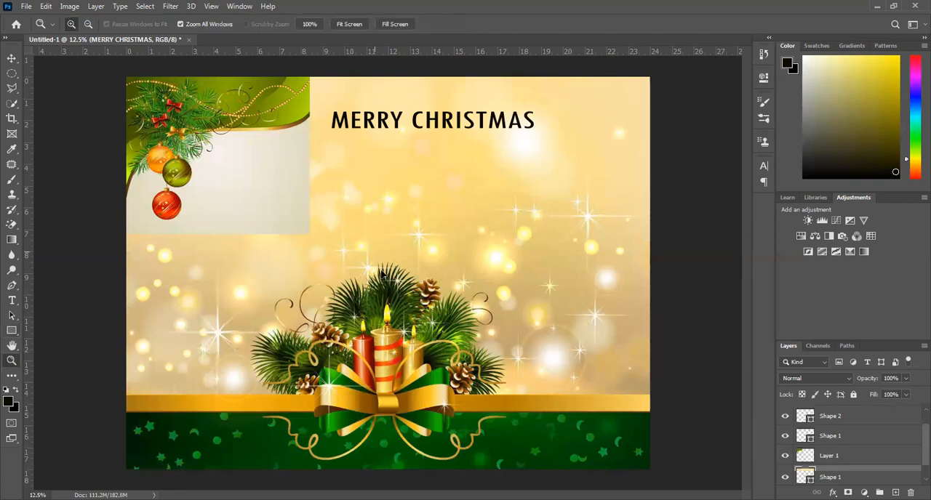
pyautogui.moveTo(375, 253); pyautogui.dragTo(377, 275)
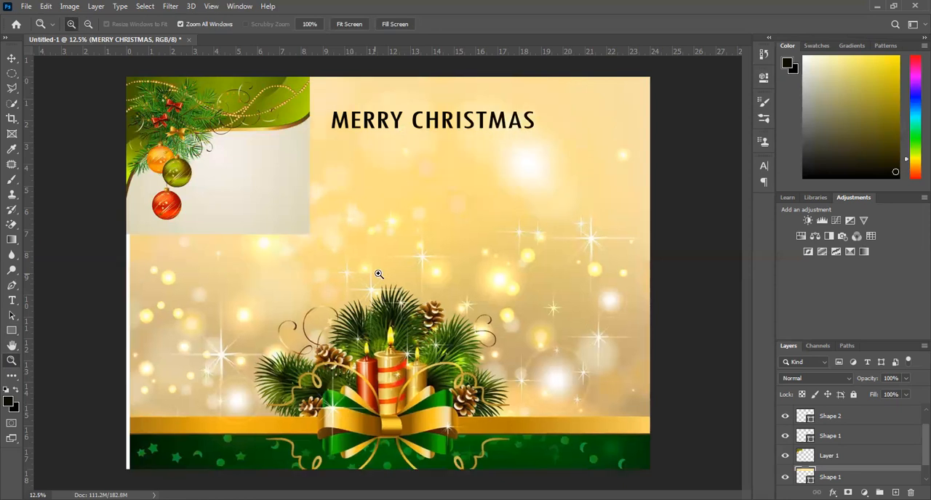
pyautogui.hotkey('ctrl', 'z')
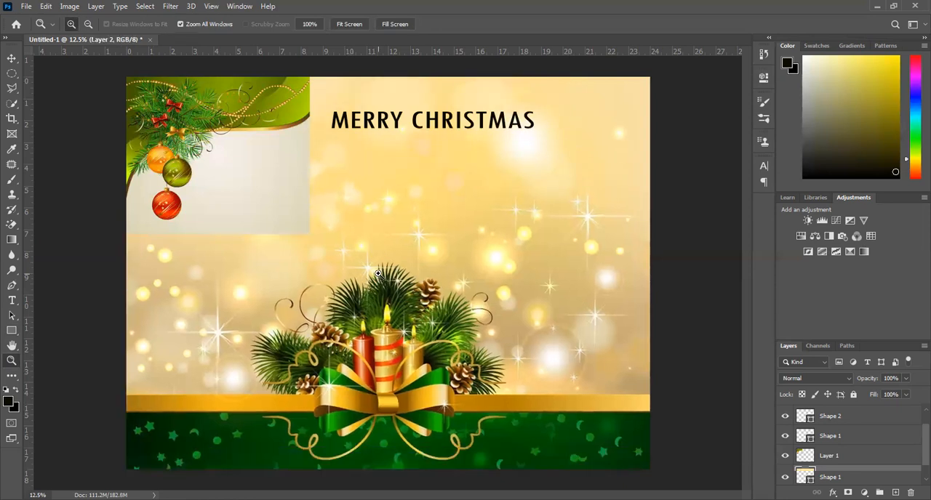
# Zoom in closely on the golden background and fit the whole poster back on screen.
pyautogui.click(378, 274)
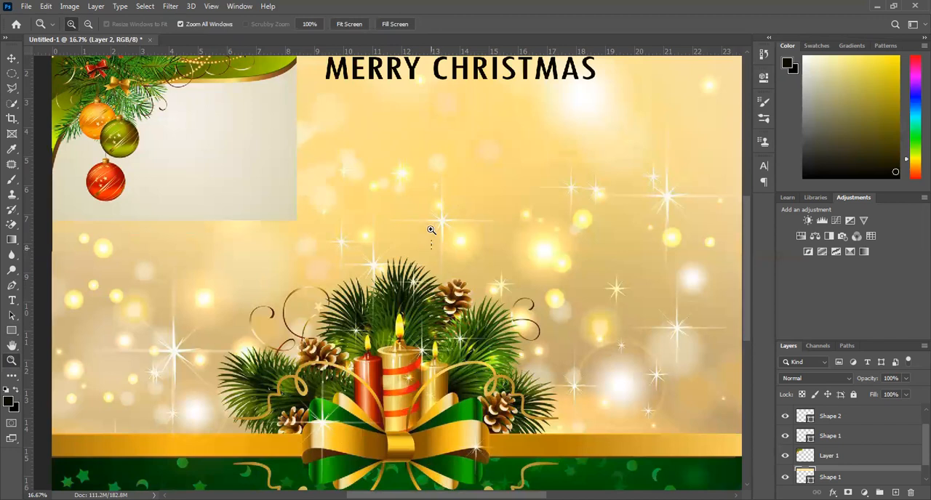
pyautogui.moveTo(428, 214); pyautogui.dragTo(428, 216)
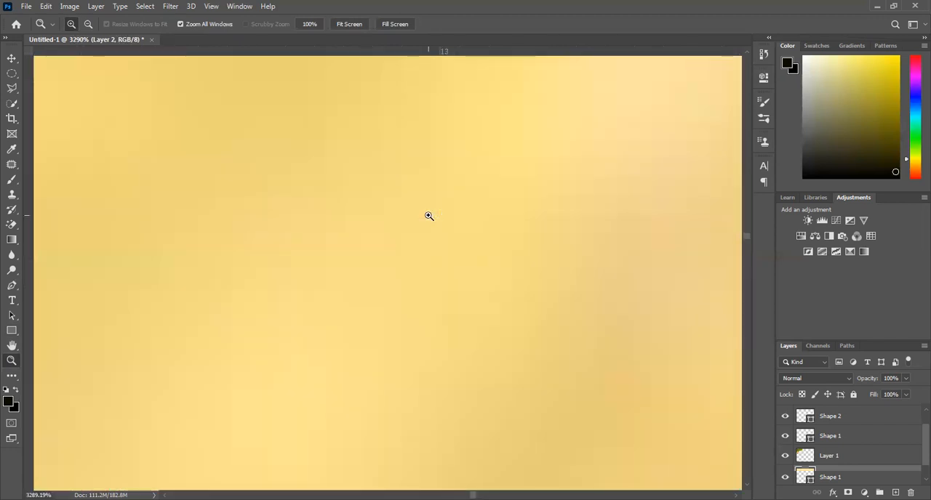
pyautogui.rightClick(429, 215)
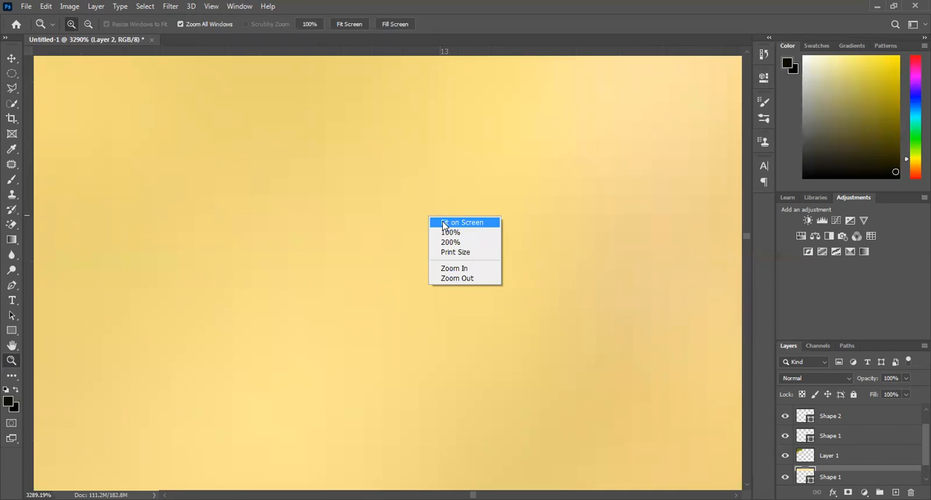
pyautogui.click(443, 223)
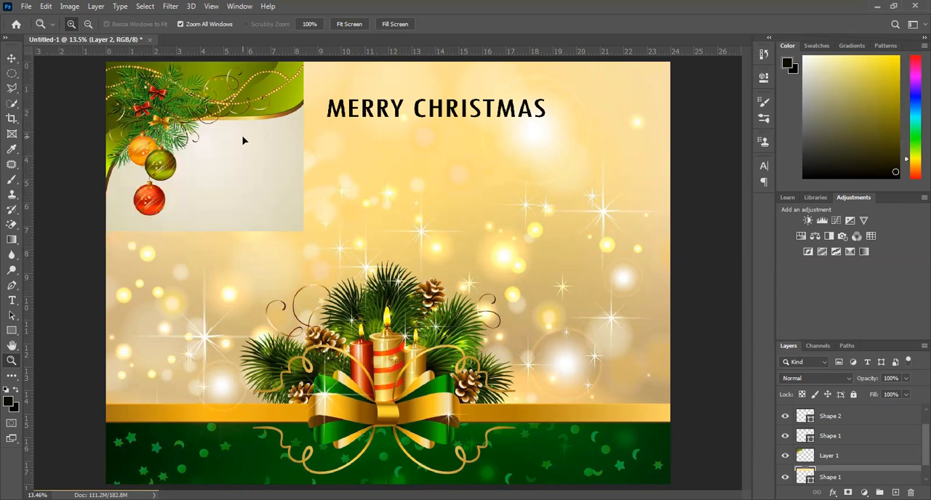
# Try to erase the bauble picture's pale background with the Magic Eraser while the candle background layer is active.
pyautogui.press('v')
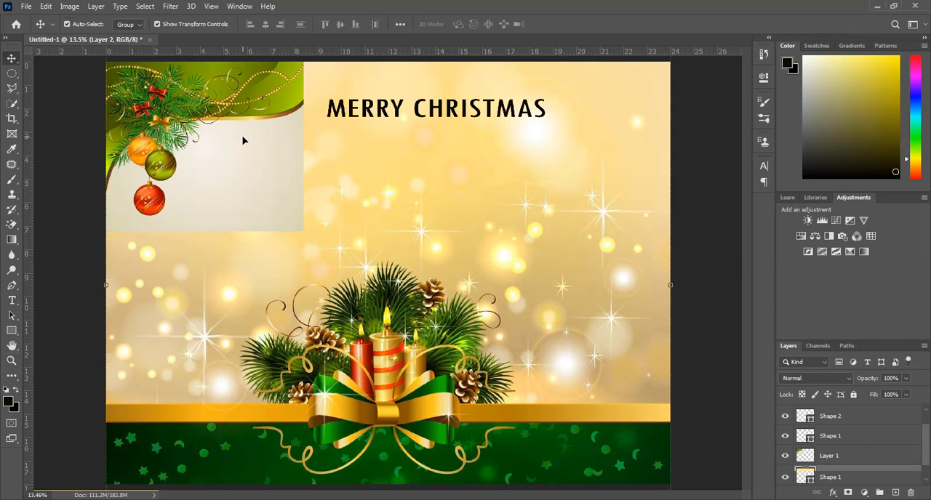
pyautogui.click(11, 225)
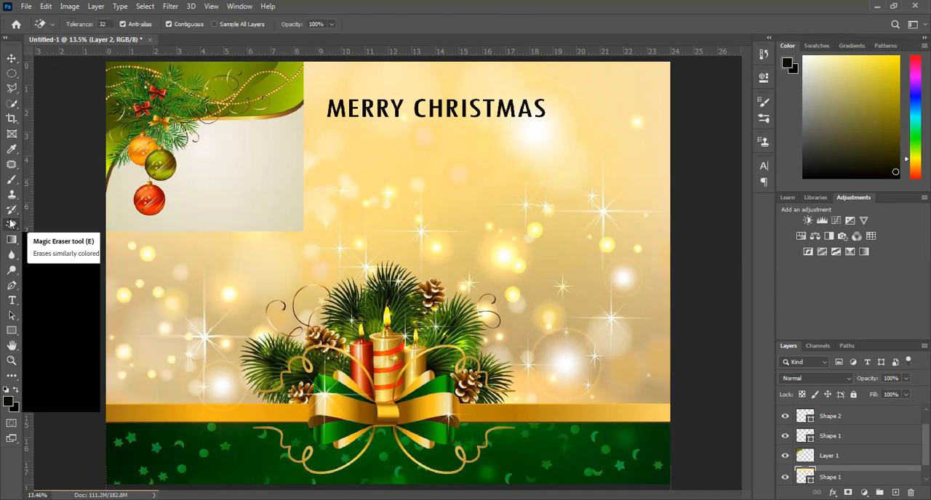
pyautogui.click(231, 173)
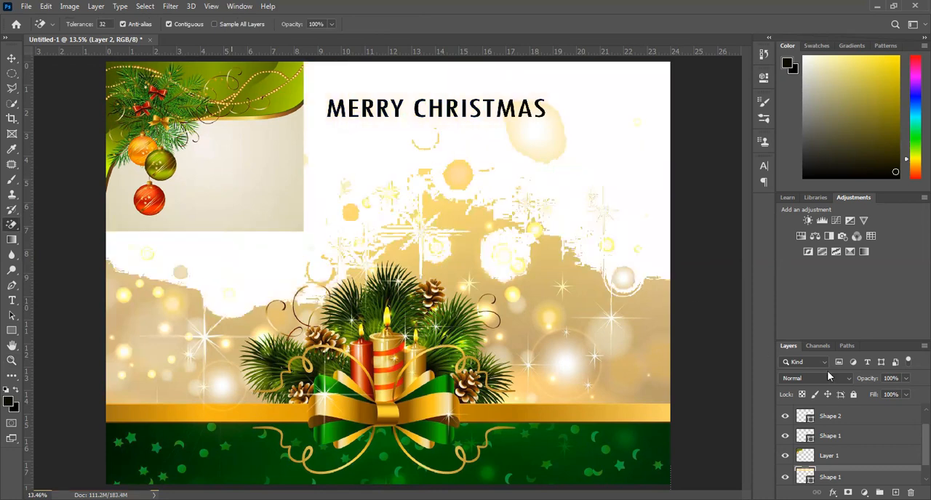
pyautogui.scroll(-1, 914, 443)
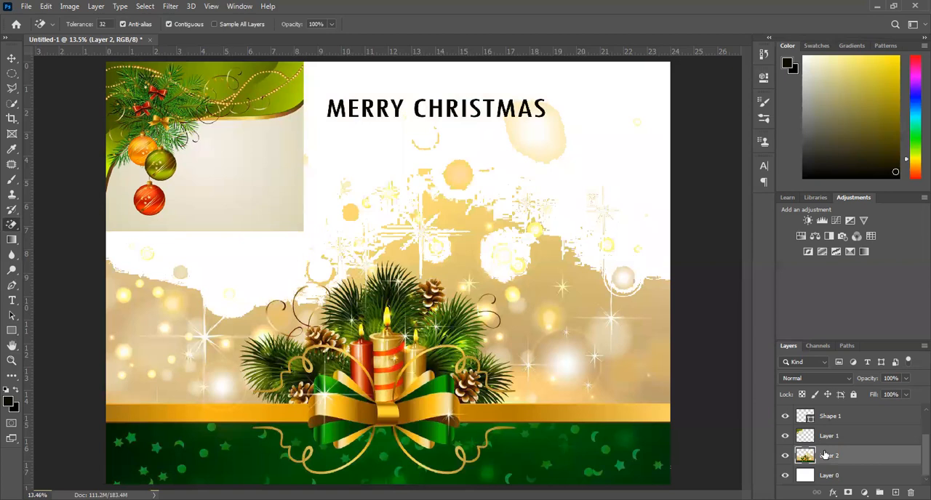
pyautogui.hotkey('ctrl', 'z')
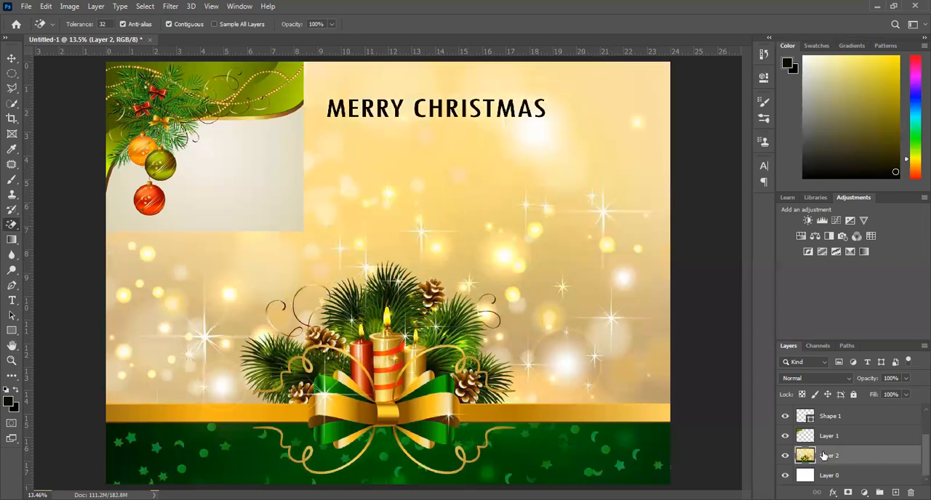
# Rename the candle background layer to "BACK 1" and the bauble picture layer to "RIBBON".
pyautogui.doubleClick(824, 455)
pyautogui.write('BACK 1')
pyautogui.press('Return')
pyautogui.doubleClick(829, 437)
pyautogui.write('RIBBON')
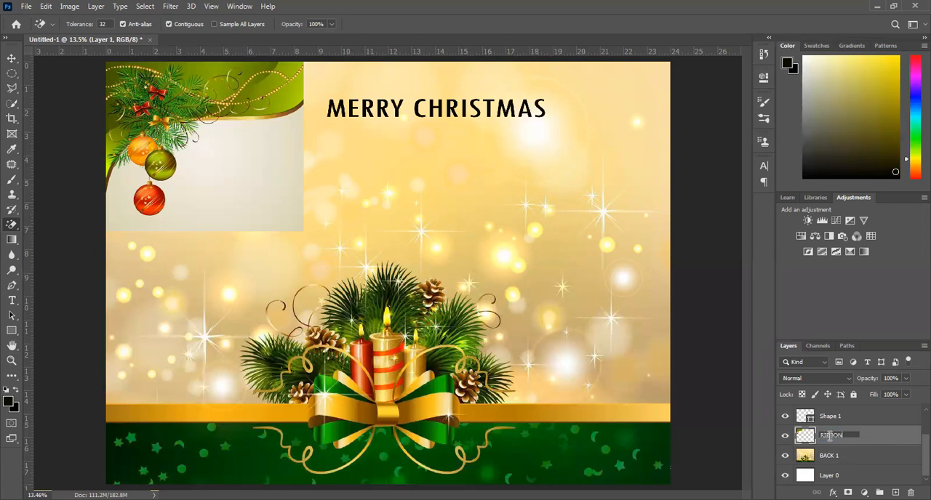
pyautogui.press('Return')
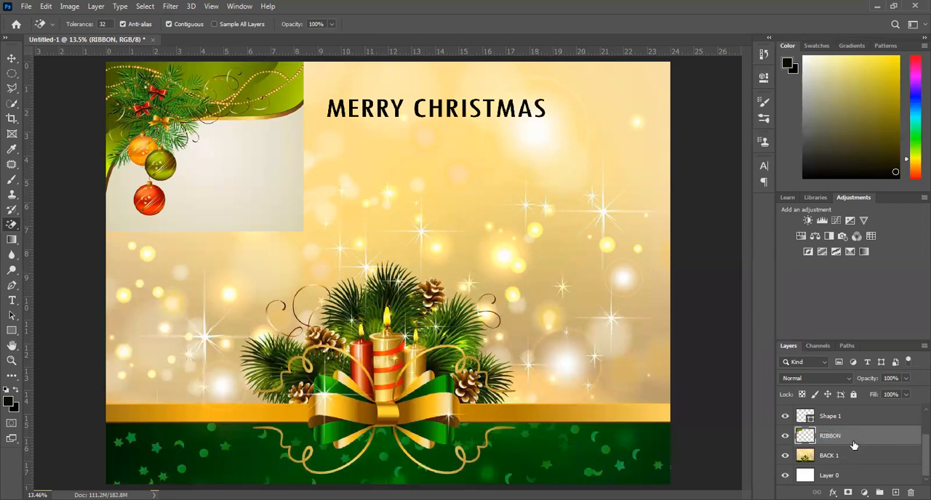
pyautogui.rightClick(813, 420)
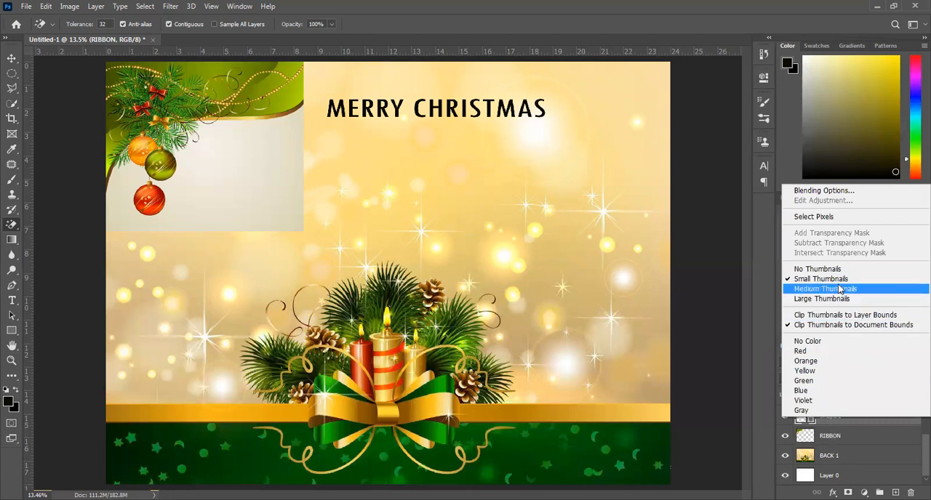
pyautogui.click(860, 429)
pyautogui.doubleClick(830, 417)
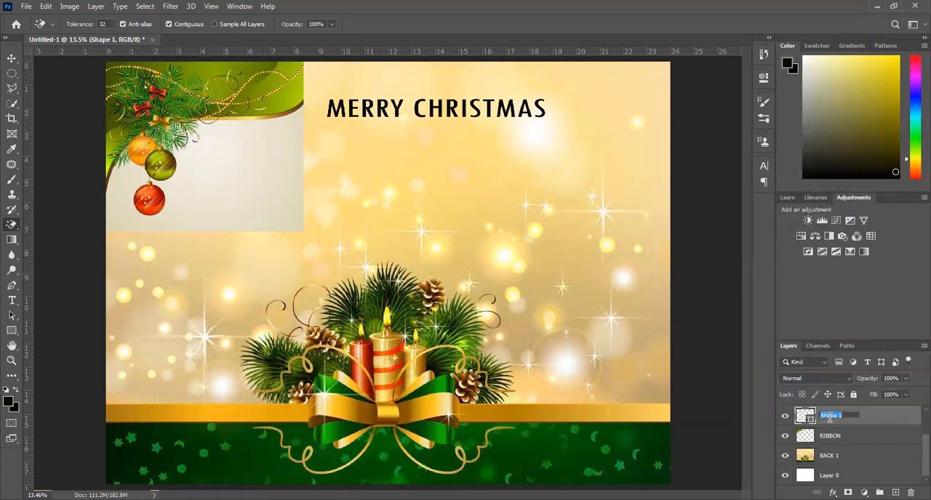
pyautogui.click(878, 424)
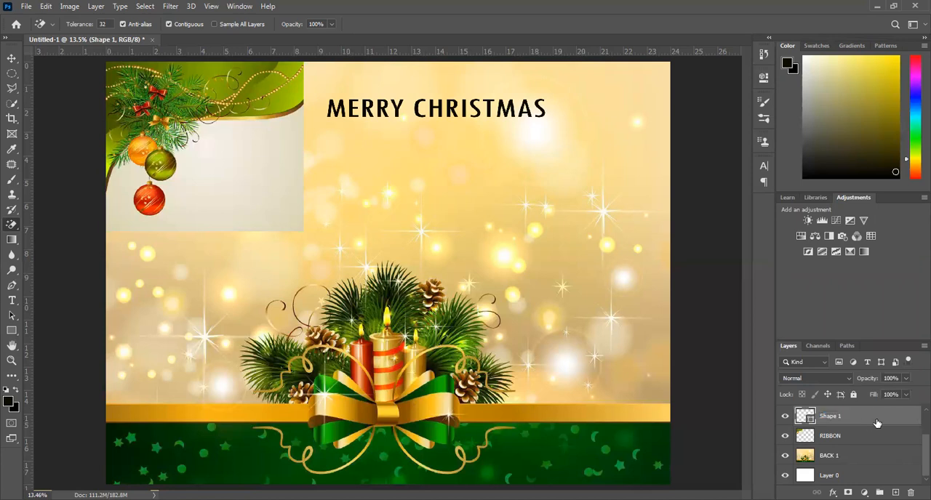
pyautogui.rightClick(811, 420)
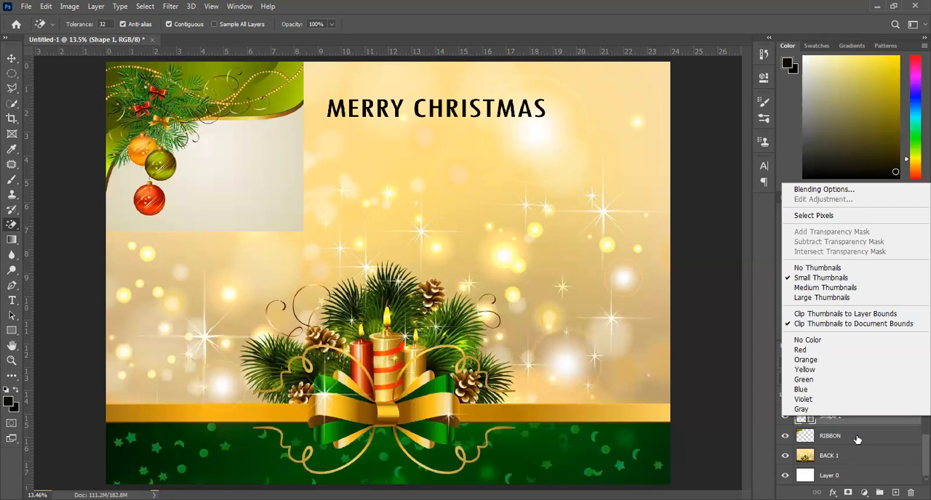
pyautogui.click(819, 420)
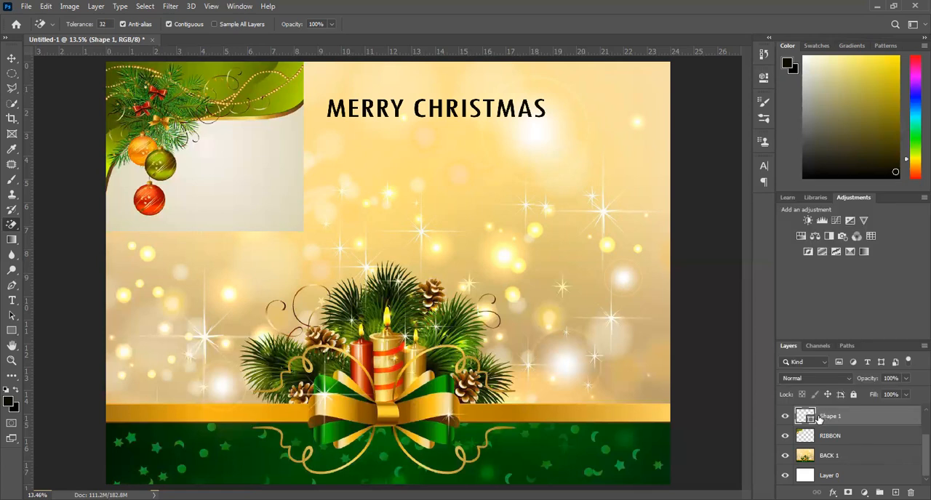
pyautogui.doubleClick(818, 420)
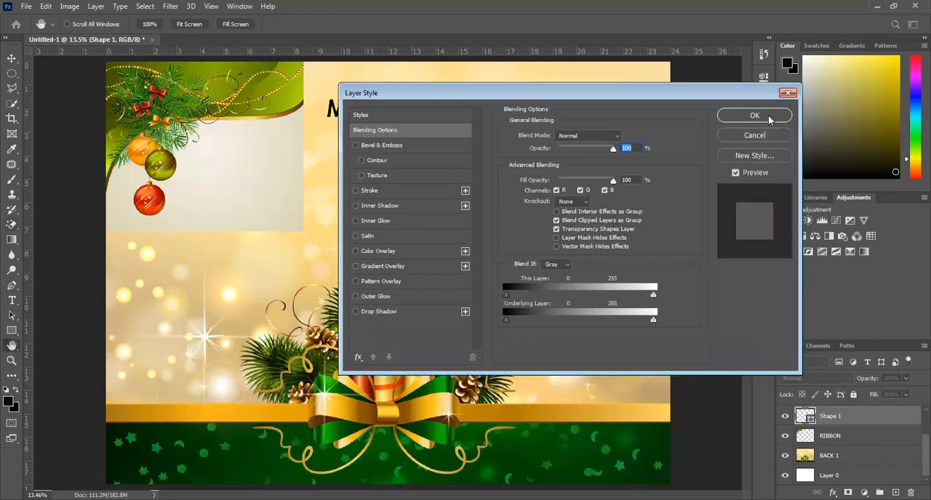
pyautogui.press('Escape')
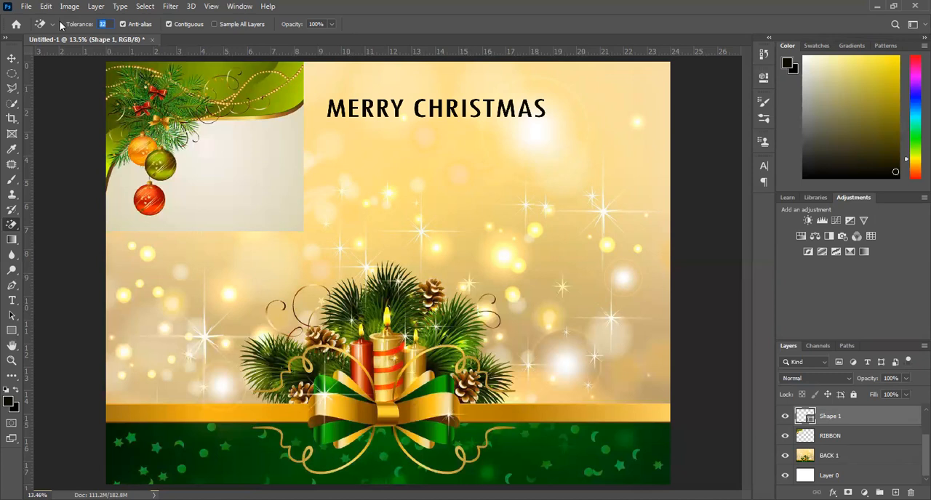
# Erase the pale background of the bauble picture on the RIBBON layer with the Magic Eraser at tolerance 32.
pyautogui.click(12, 59)
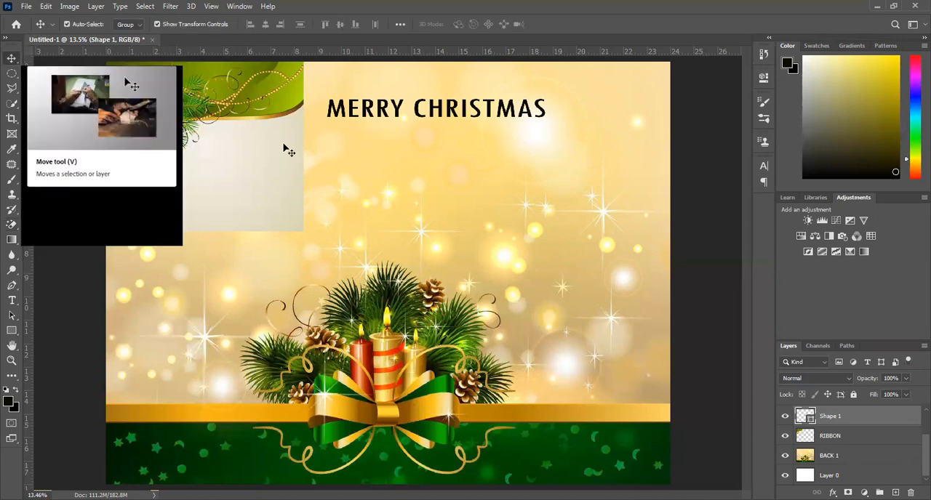
pyautogui.click(251, 165)
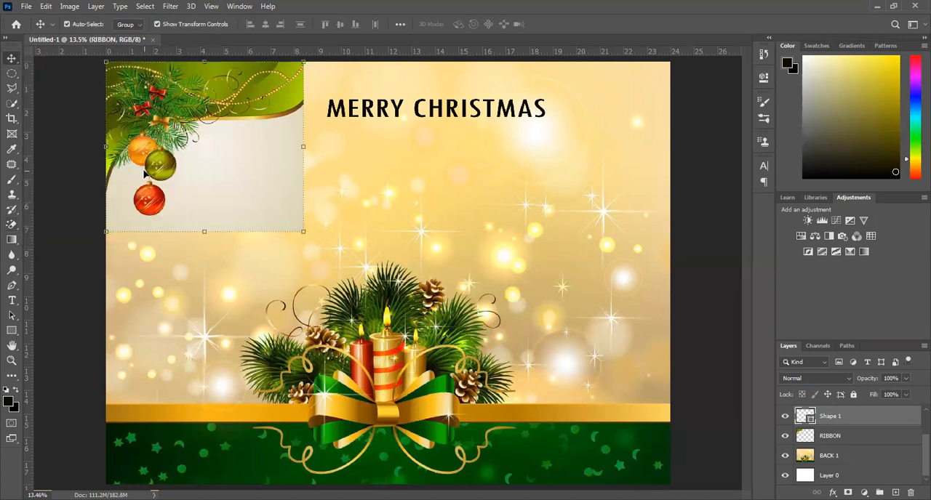
pyautogui.click(10, 227)
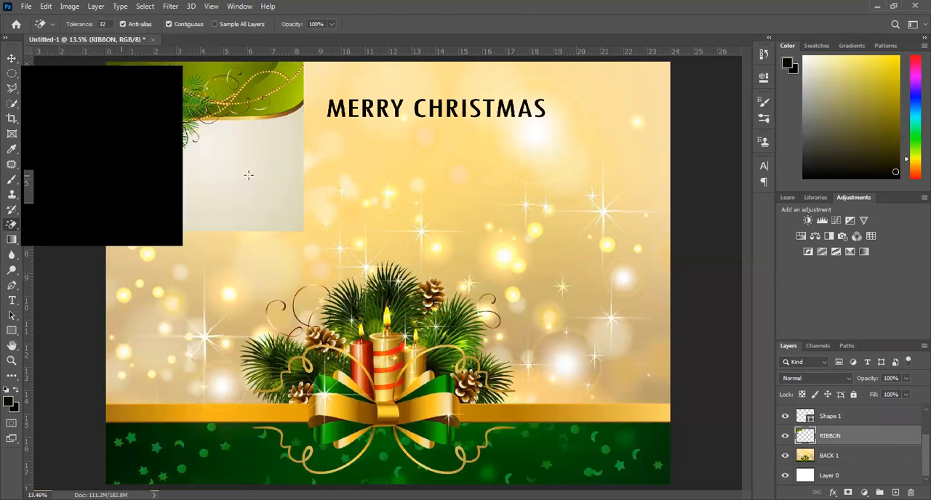
pyautogui.click(248, 175)
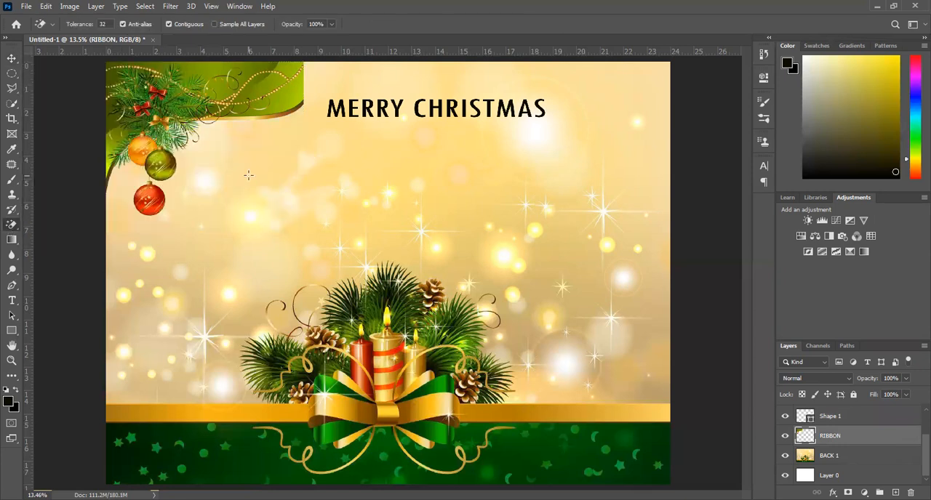
# Scale the bauble picture to about 155% and shift it up and slightly left beyond the poster's upper-left corner.
pyautogui.click(12, 58)
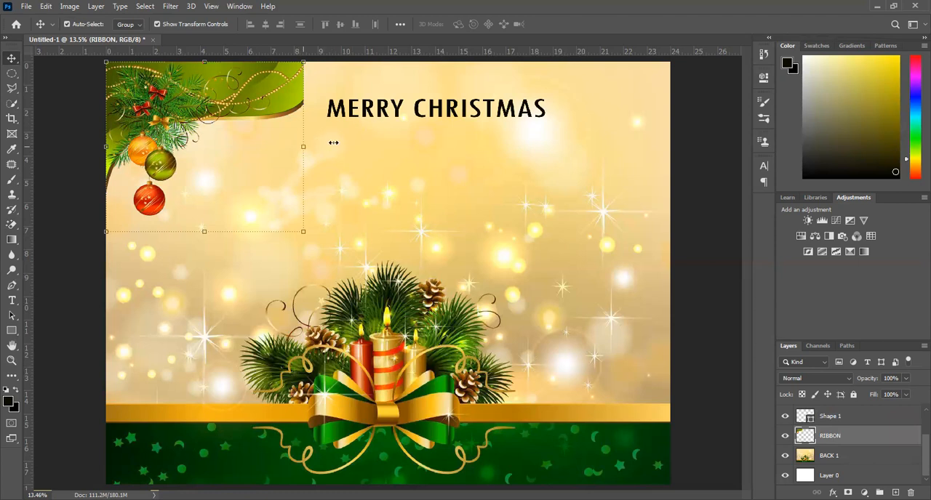
pyautogui.moveTo(362, 132); pyautogui.dragTo(427, 93)
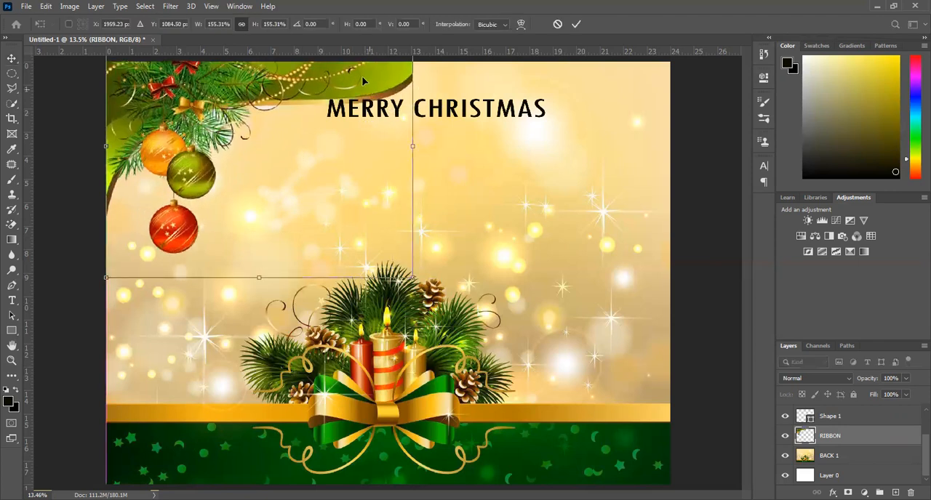
pyautogui.moveTo(363, 82); pyautogui.dragTo(361, 76)
pyautogui.press('Return')
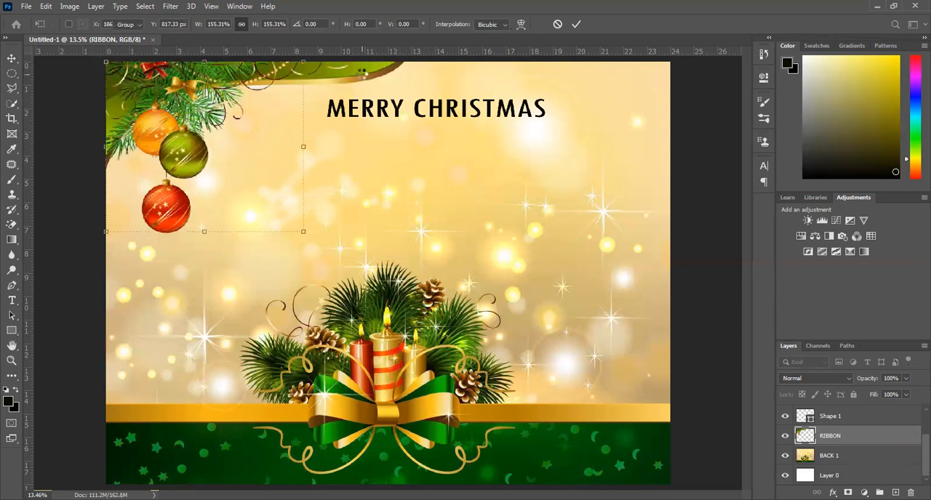
pyautogui.click(538, 182)
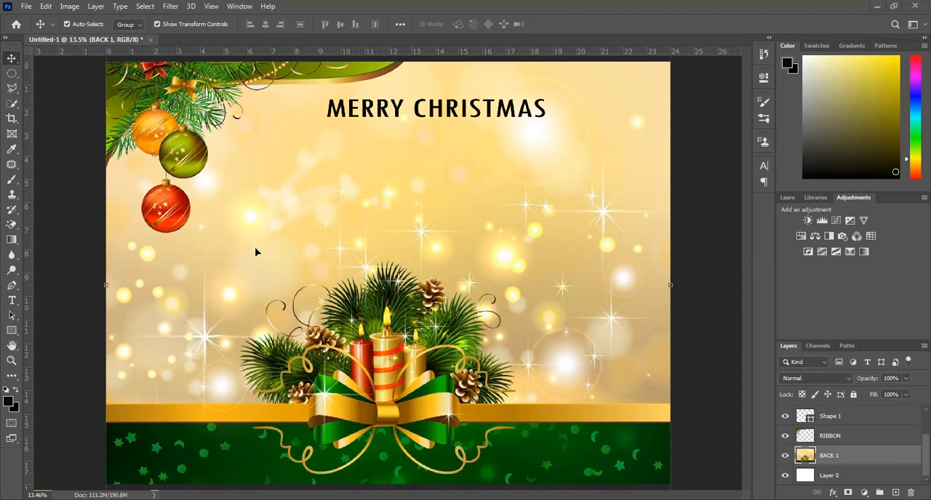
# Undo the scaling and the background erasure of the bauble picture on the RIBBON layer.
pyautogui.click(179, 166)
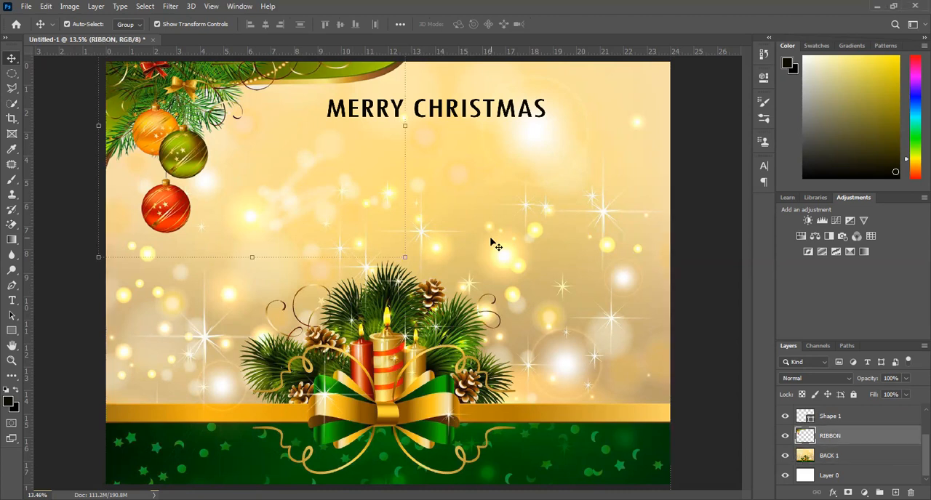
pyautogui.hotkey('ctrl', 'z')
pyautogui.hotkey('ctrl', 'z')
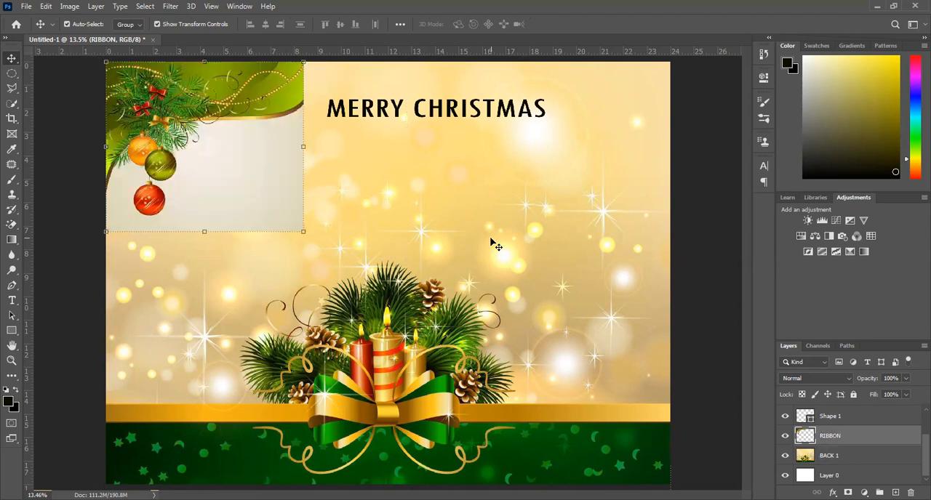
# Try to erase the bauble picture's pale background with the Magic Eraser while the BACK 1 layer is active, and undo it.
pyautogui.click(443, 239)
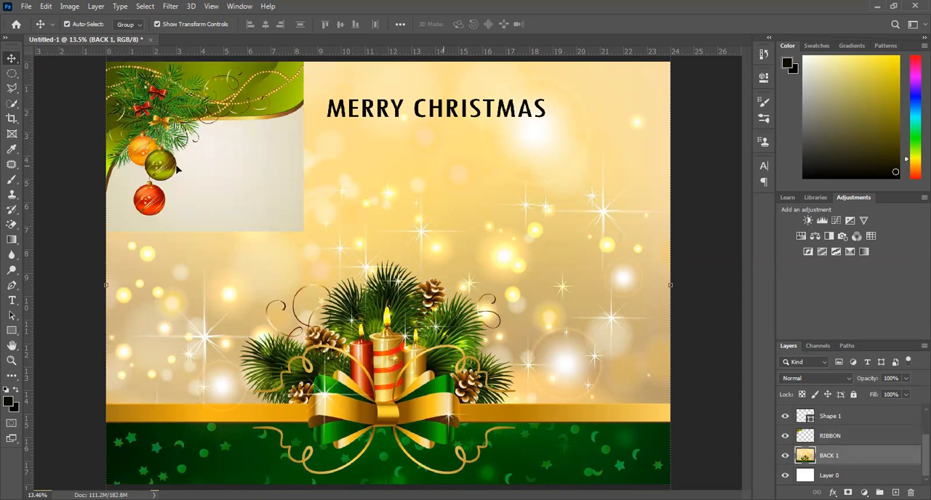
pyautogui.click(13, 225)
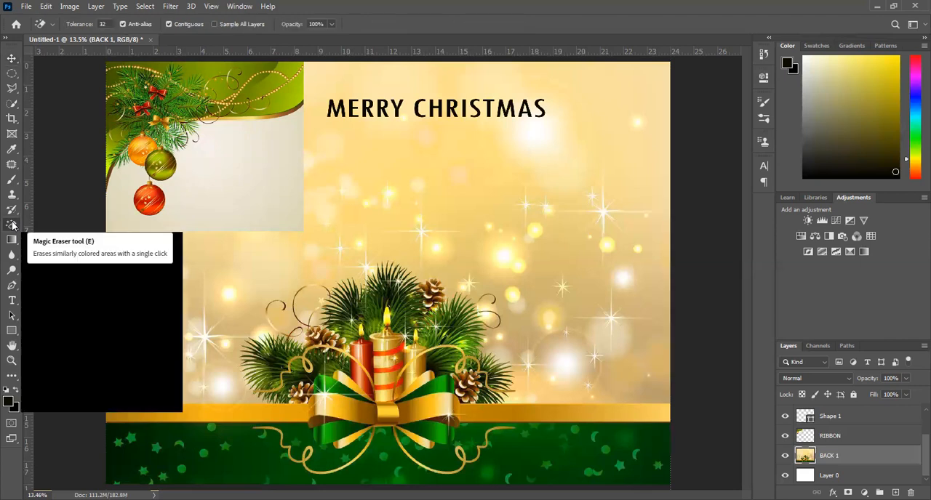
pyautogui.click(249, 149)
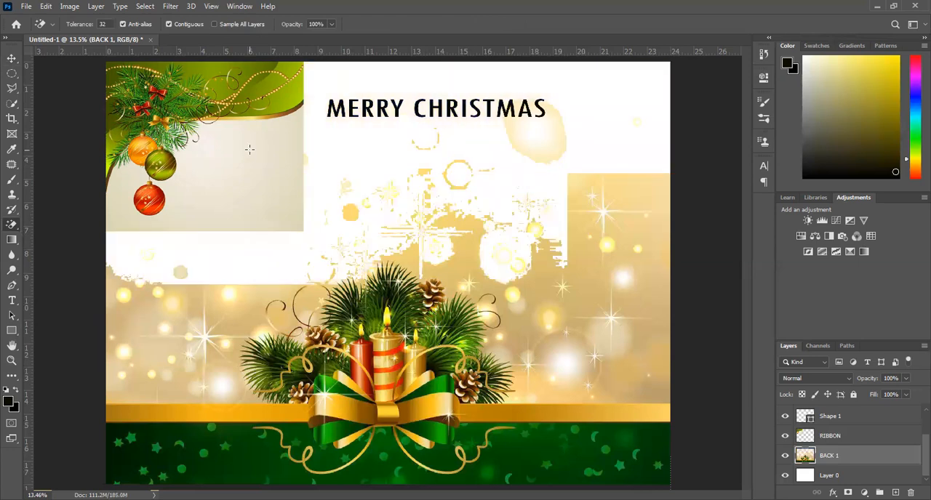
pyautogui.hotkey('ctrl', 'z')
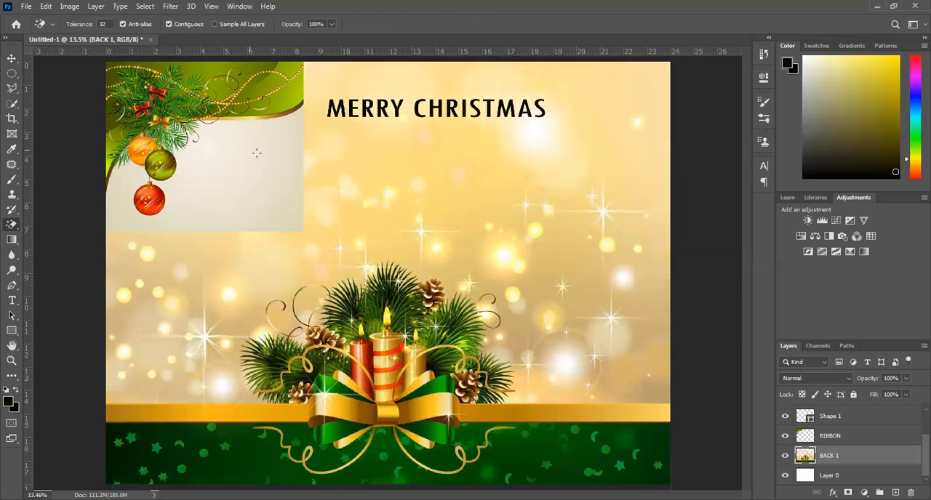
# Erase the bauble picture's pale background on the RIBBON layer with the Magic Eraser and delete the leftover corner patches using elliptical selections.
pyautogui.click(831, 440)
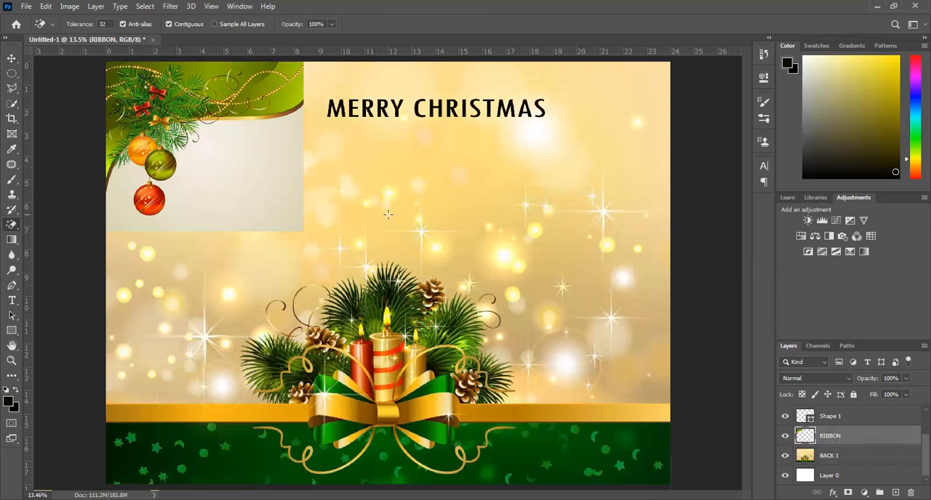
pyautogui.click(242, 164)
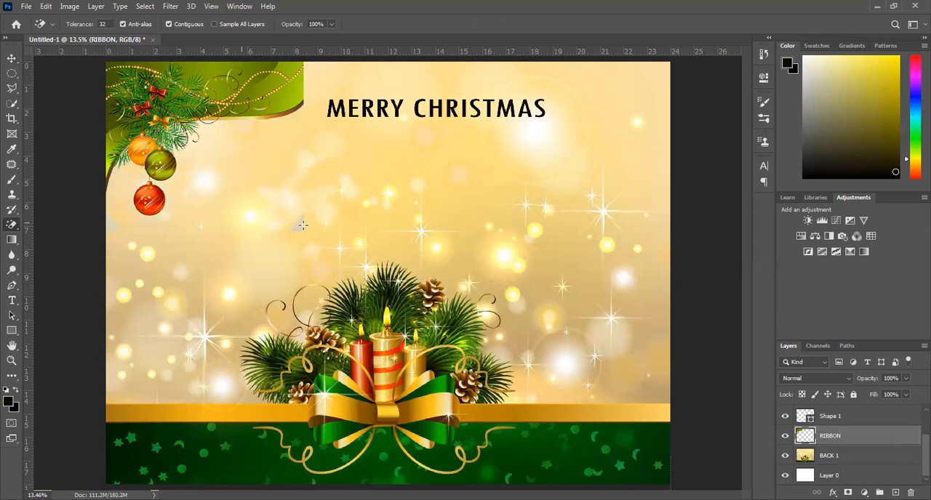
pyautogui.click(12, 73)
pyautogui.moveTo(259, 194); pyautogui.dragTo(340, 253)
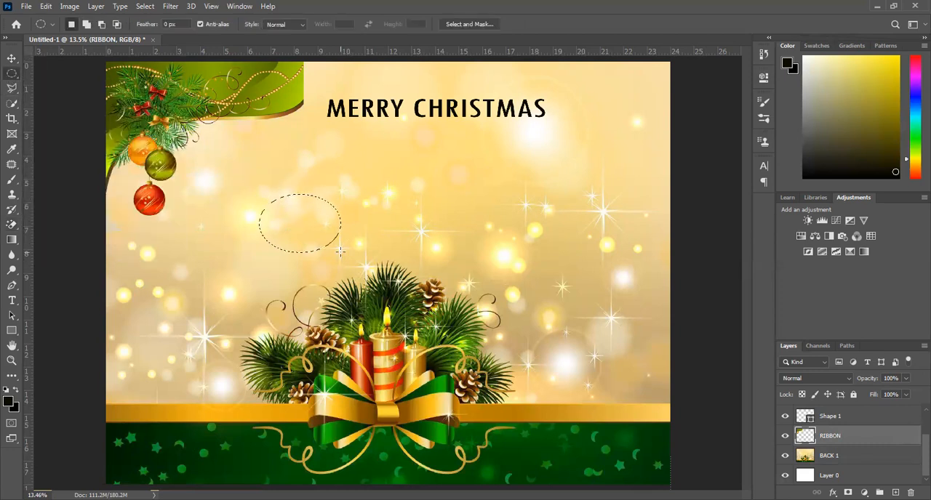
pyautogui.moveTo(94, 206); pyautogui.dragTo(122, 240)
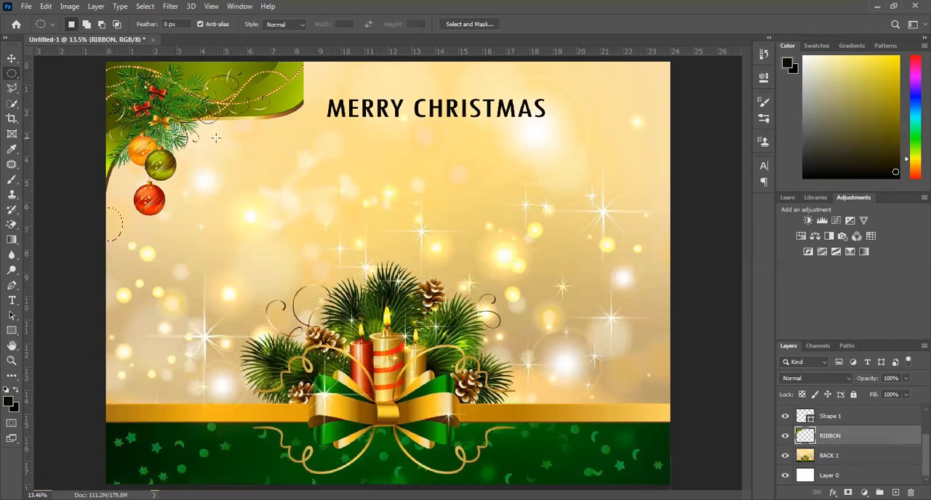
pyautogui.click(11, 60)
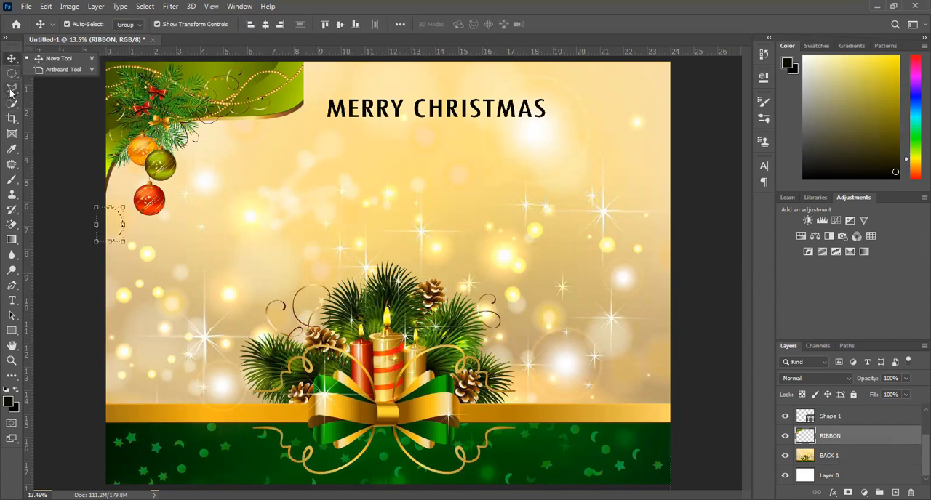
pyautogui.hotkey('ctrl', 'd')
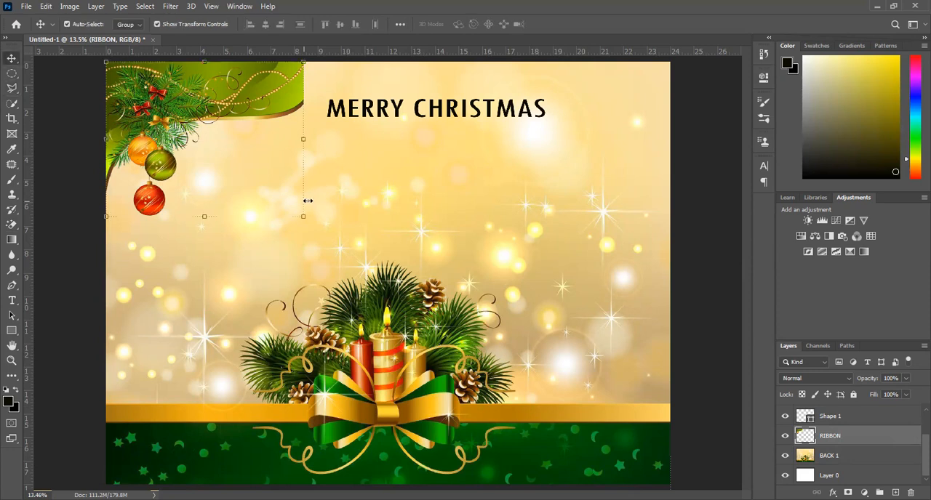
# Temporarily hide the BACK 1 and Layer 0 layers to check the bauble cut-out against transparency, and show both again.
pyautogui.click(792, 454)
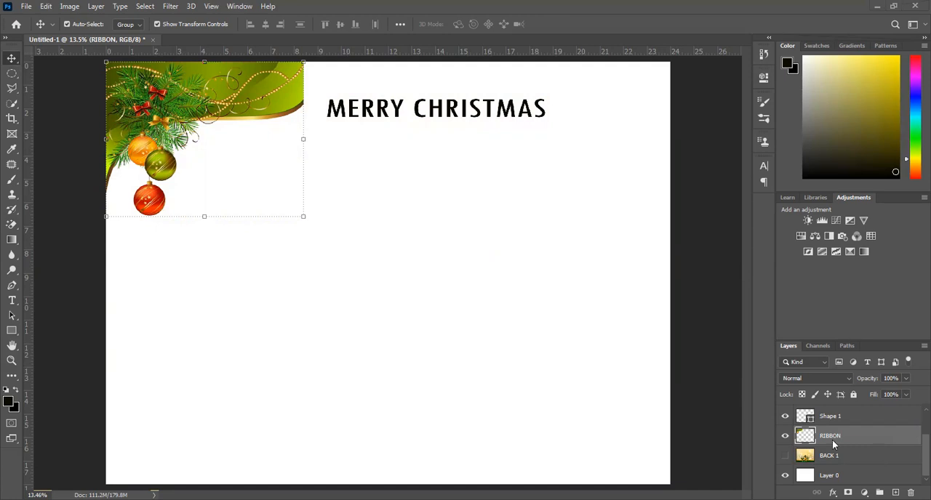
pyautogui.click(784, 476)
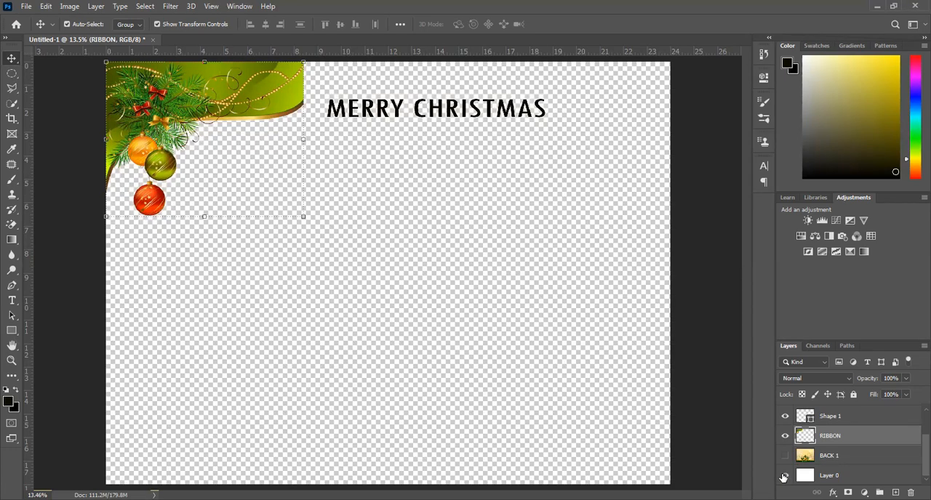
pyautogui.click(785, 476)
pyautogui.click(784, 456)
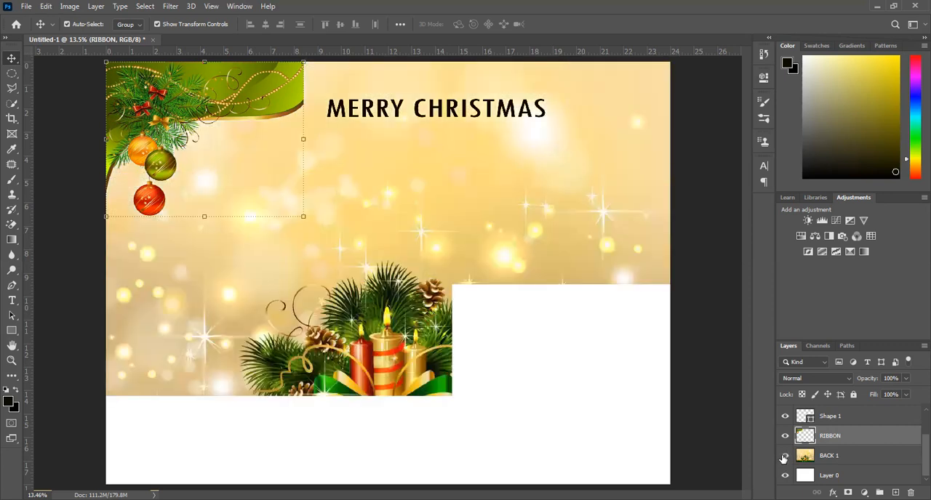
# Enlarge the bauble picture to reach about 14 on the horizontal ruler, with its top and left edges beyond the poster's upper-left corner.
pyautogui.click(476, 183)
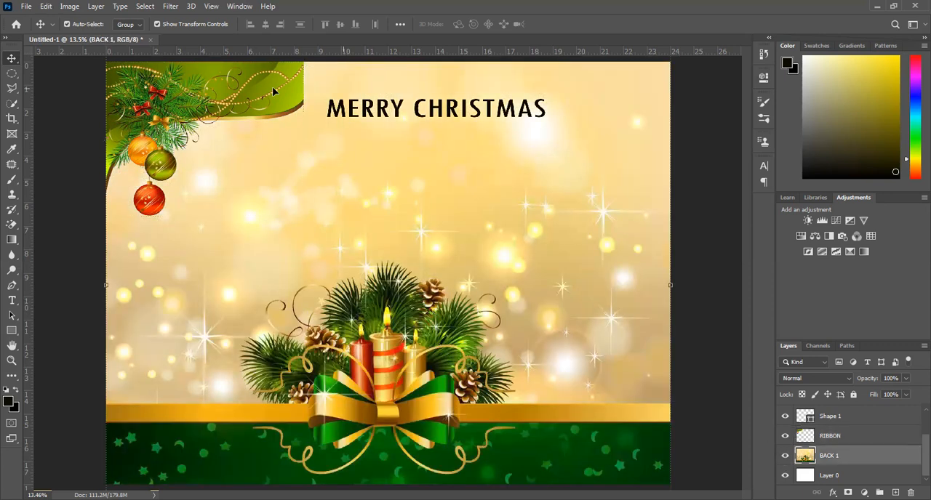
pyautogui.click(273, 91)
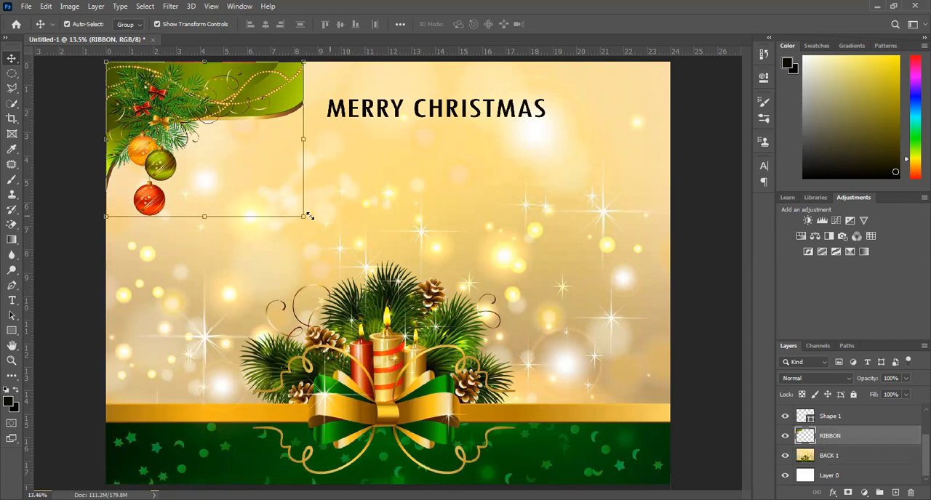
pyautogui.click(306, 218)
pyautogui.moveTo(399, 244); pyautogui.dragTo(434, 252)
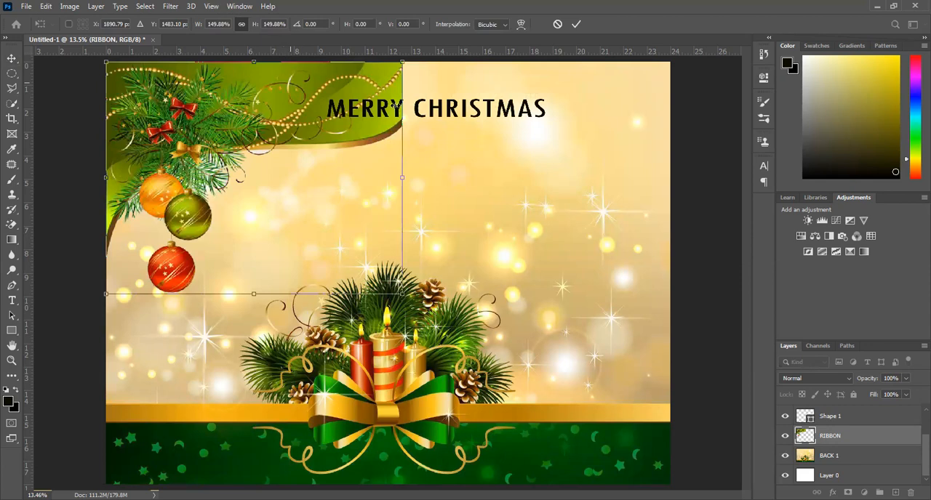
pyautogui.moveTo(396, 106); pyautogui.dragTo(382, 60)
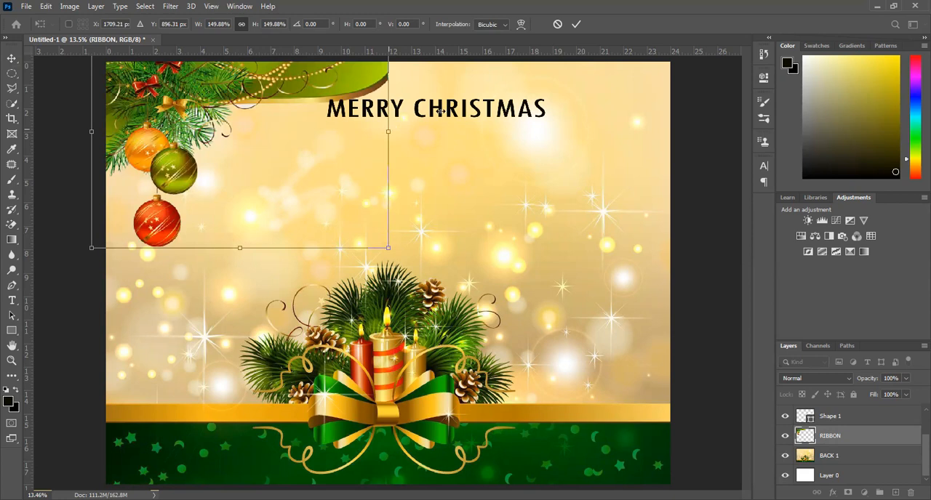
pyautogui.moveTo(388, 110); pyautogui.dragTo(442, 111)
pyautogui.press('Return')
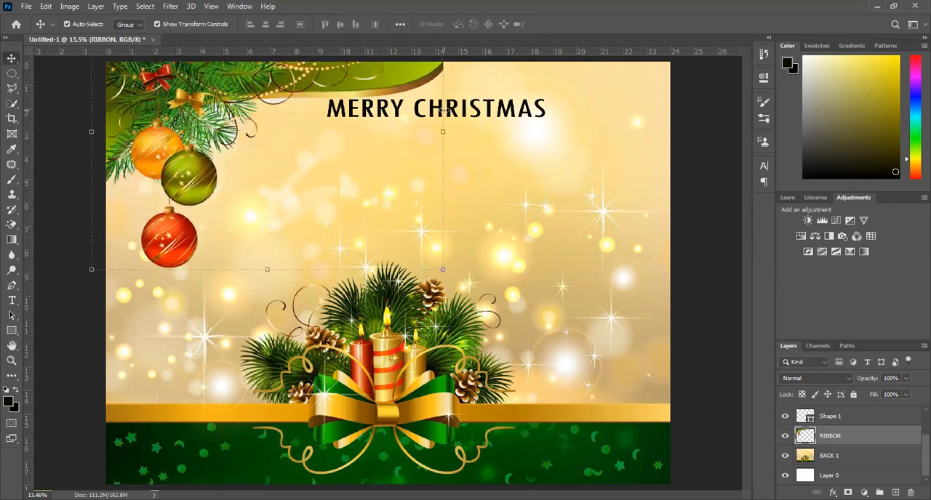
# Move the MERRY CHRISTMAS title up and right into the poster's upper-right corner.
pyautogui.click(487, 159)
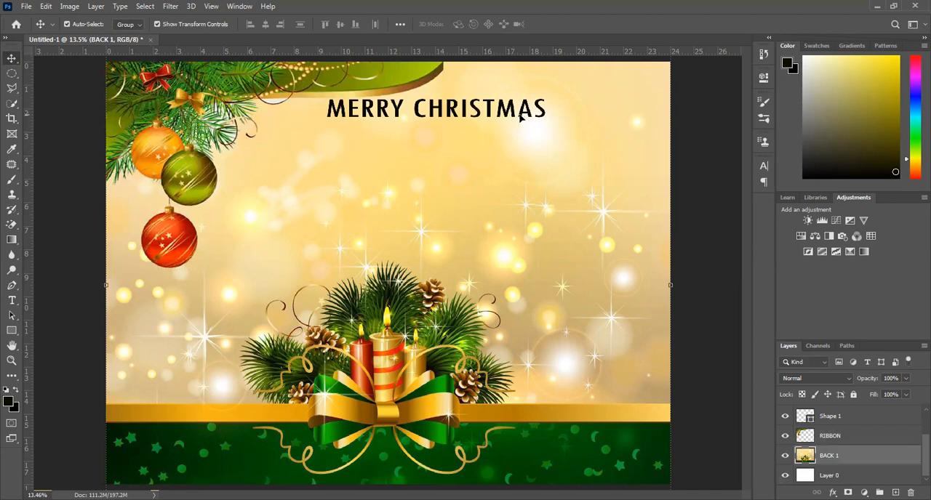
pyautogui.click(366, 111)
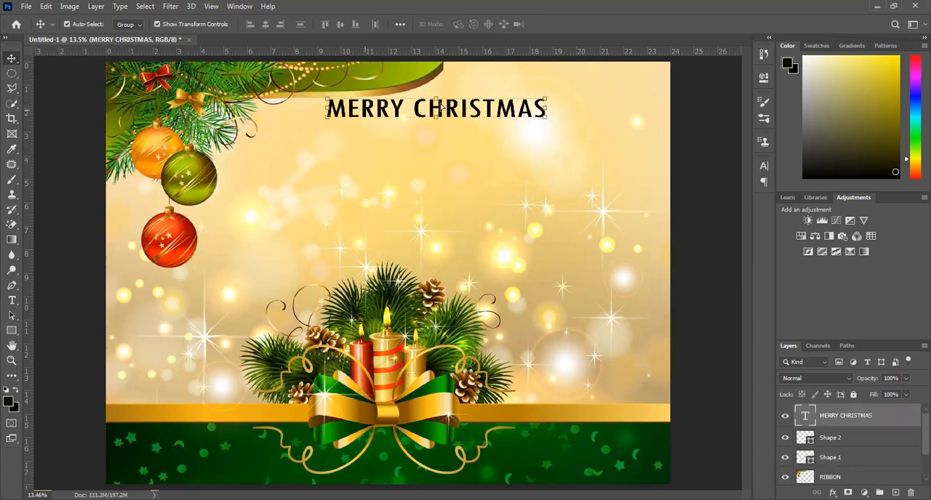
pyautogui.moveTo(365, 110); pyautogui.dragTo(472, 91)
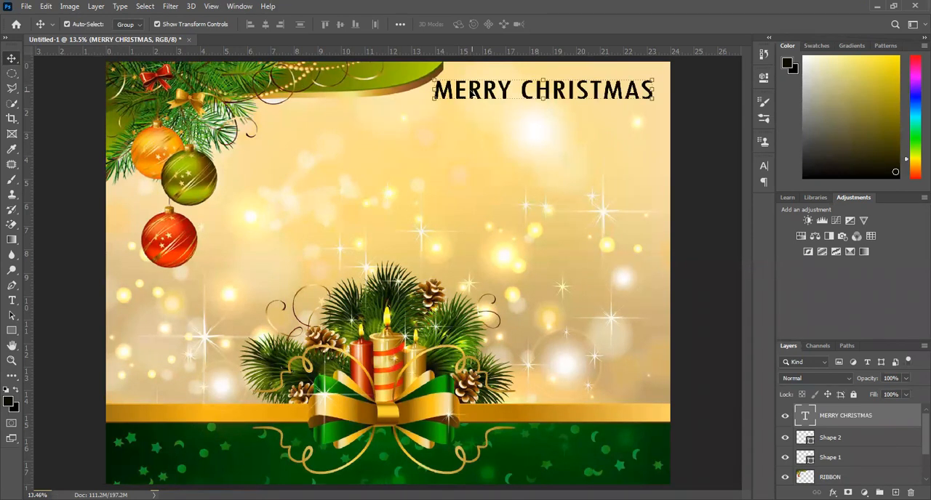
# Open the couple's JPG photo in Ghana wear from the couple's own folder in the Pictures library.
pyautogui.click(25, 6)
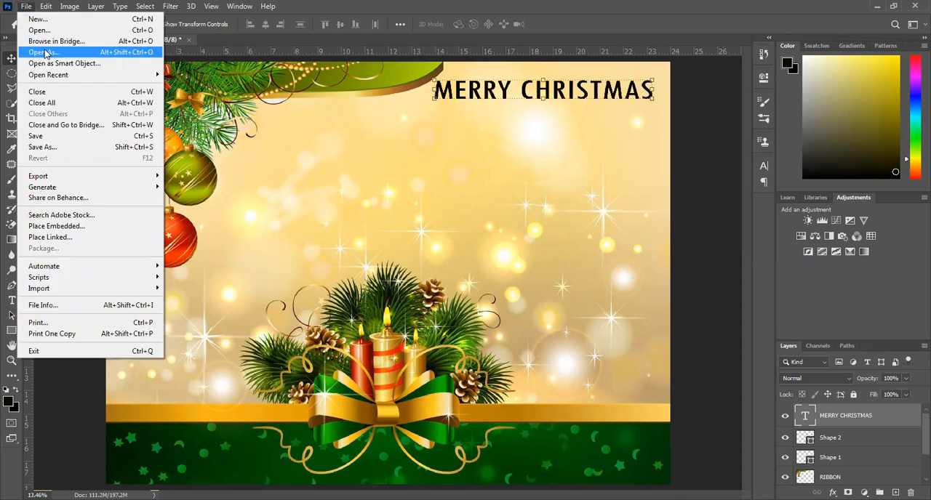
pyautogui.click(41, 30)
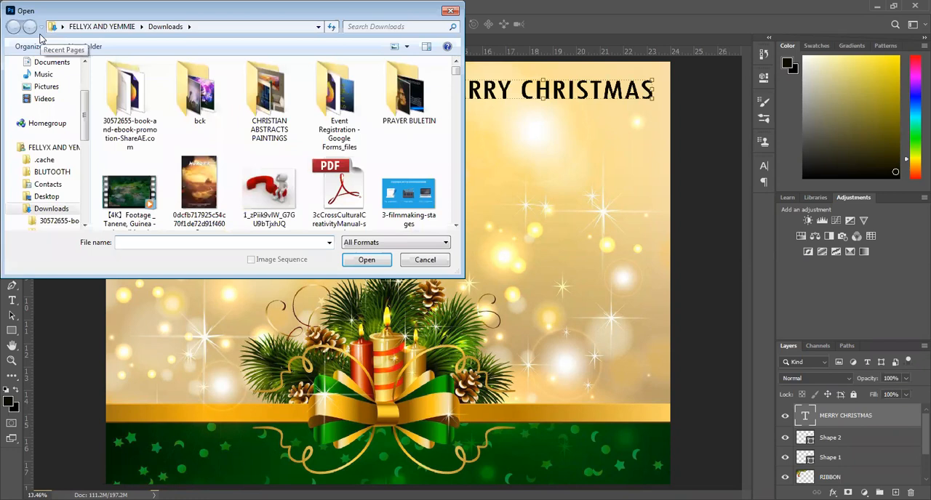
pyautogui.click(46, 88)
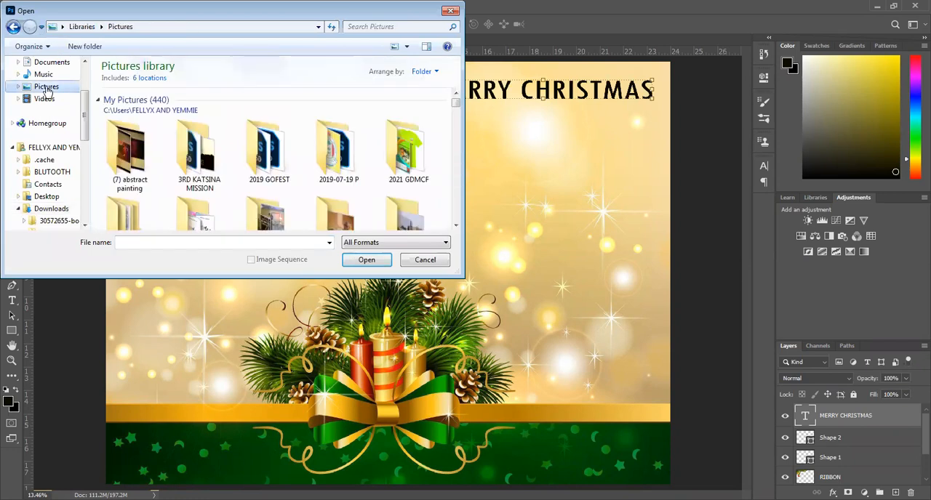
pyautogui.scroll(-3, 253, 168)
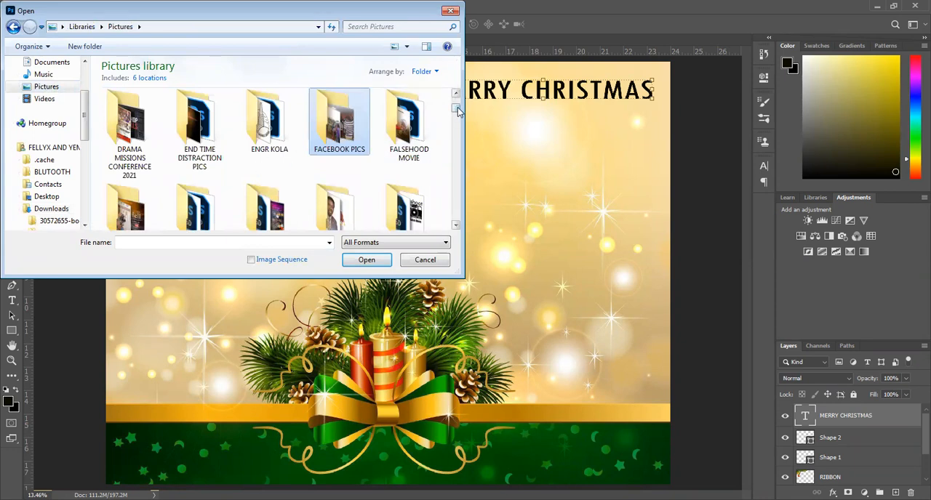
pyautogui.moveTo(459, 112); pyautogui.dragTo(458, 113)
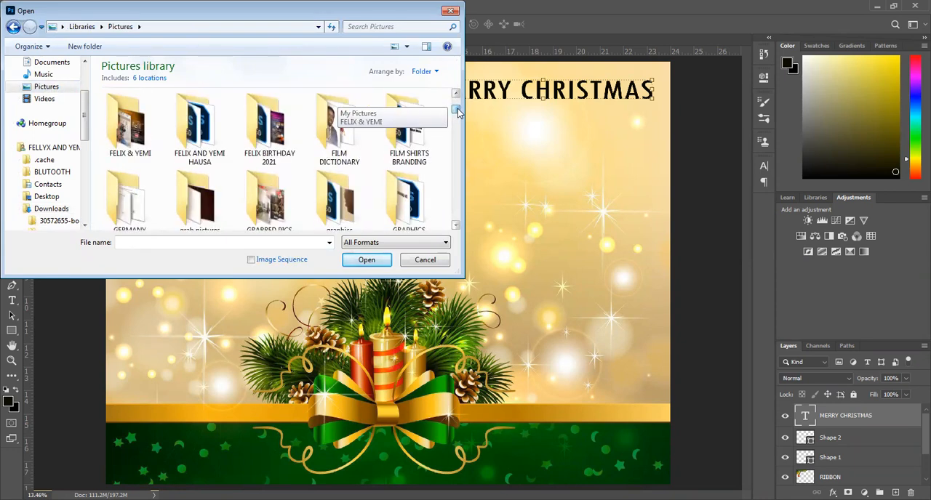
pyautogui.doubleClick(146, 148)
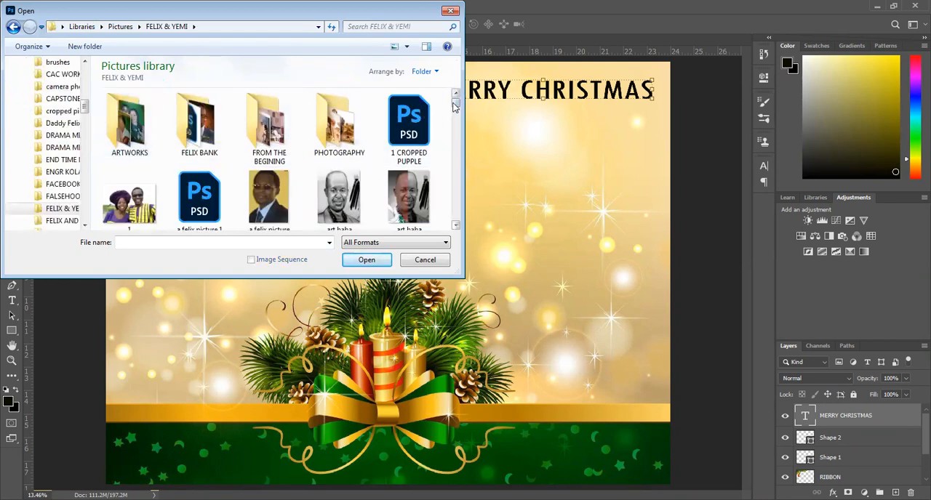
pyautogui.moveTo(455, 106); pyautogui.dragTo(458, 143)
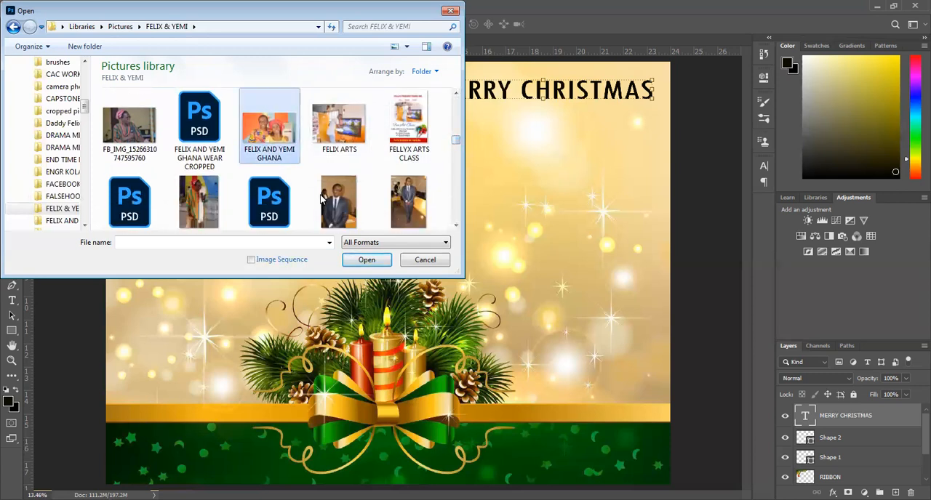
pyautogui.click(374, 261)
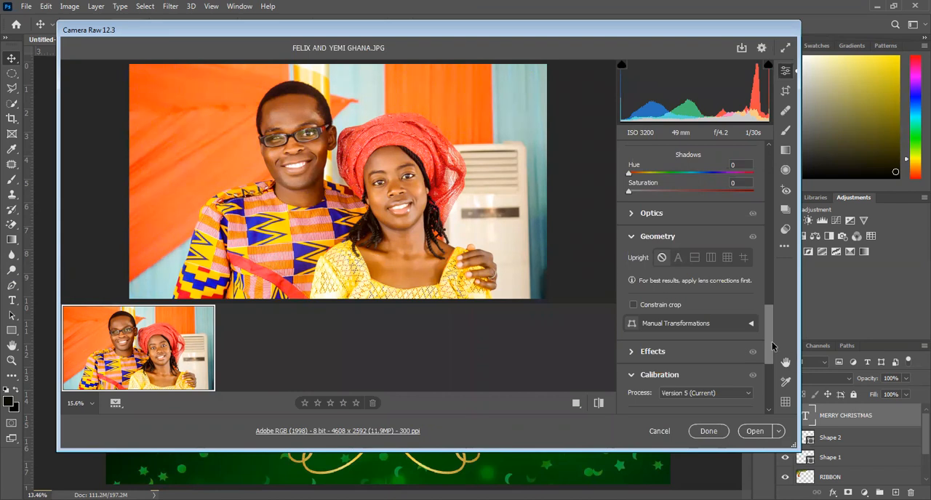
# Set the couple photo's Temperature to -3 and Tint to -4 in the Basic adjustments of Camera Raw.
pyautogui.moveTo(769, 343); pyautogui.dragTo(762, 165)
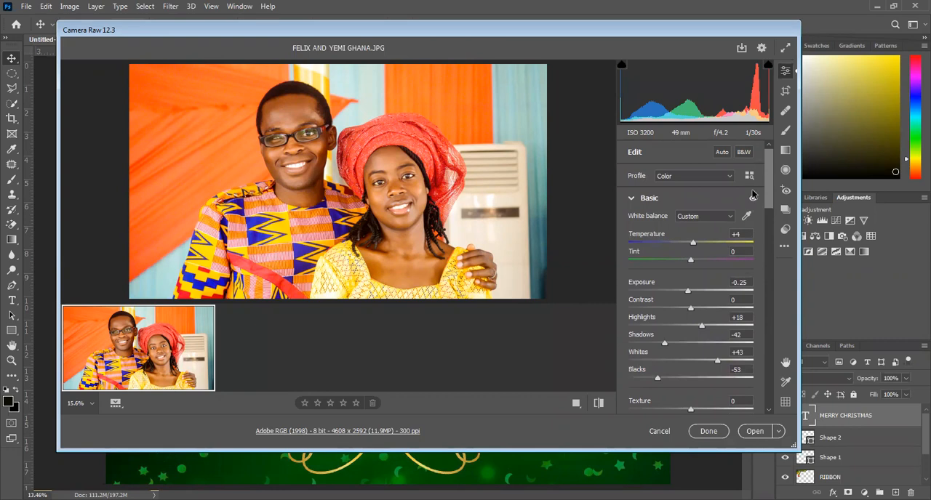
pyautogui.moveTo(695, 245); pyautogui.dragTo(645, 248)
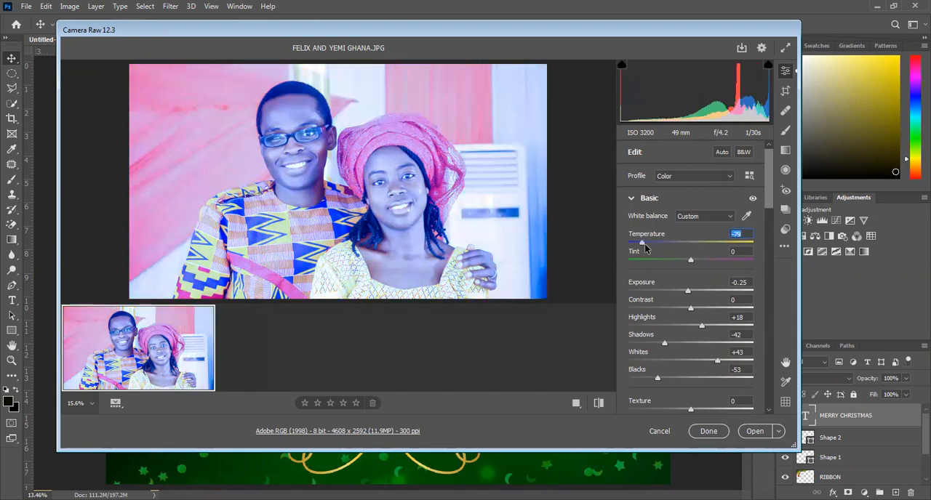
pyautogui.moveTo(644, 248); pyautogui.dragTo(692, 248)
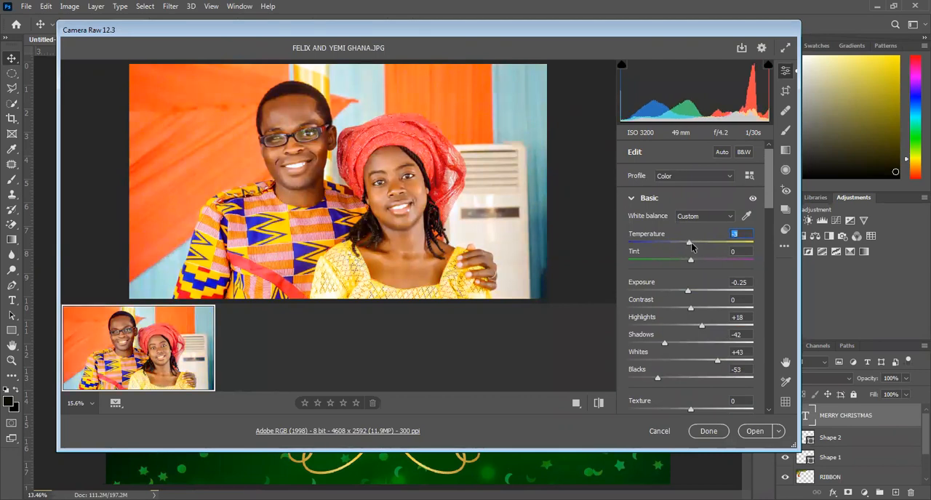
pyautogui.moveTo(691, 260); pyautogui.dragTo(747, 269)
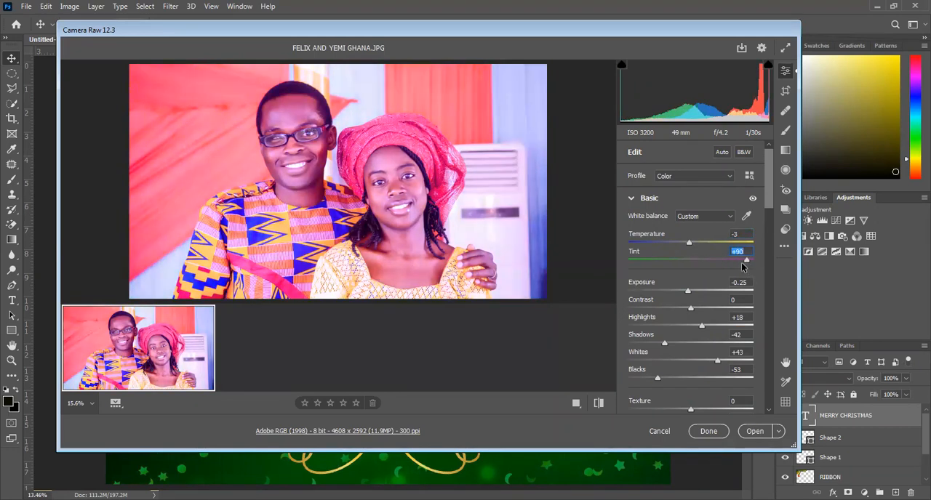
pyautogui.moveTo(745, 262); pyautogui.dragTo(689, 266)
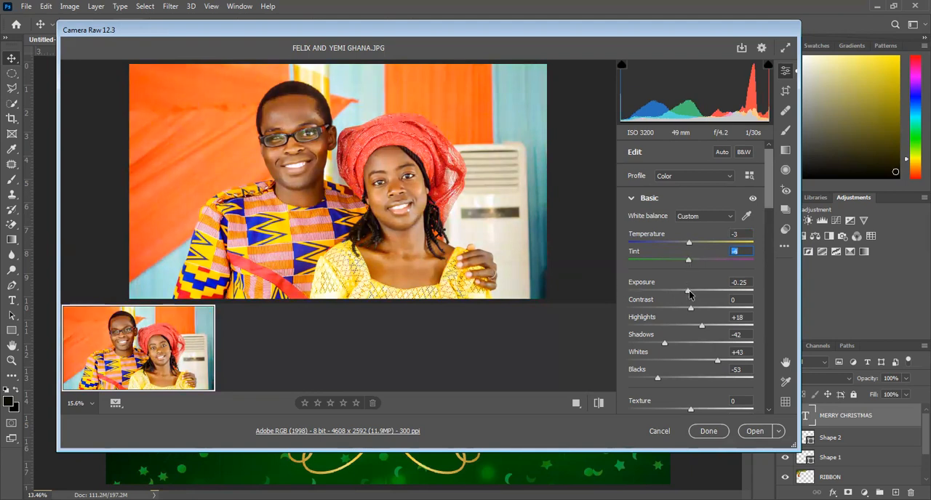
# Set the couple photo's Contrast to 0, Highlights to +22 and Shadows to +72 in the Basic adjustments.
pyautogui.moveTo(688, 293)
pyautogui.mouseDown()
pyautogui.moveTo(712, 294)
pyautogui.moveTo(658, 294)
pyautogui.moveTo(688, 292)
pyautogui.mouseUp()
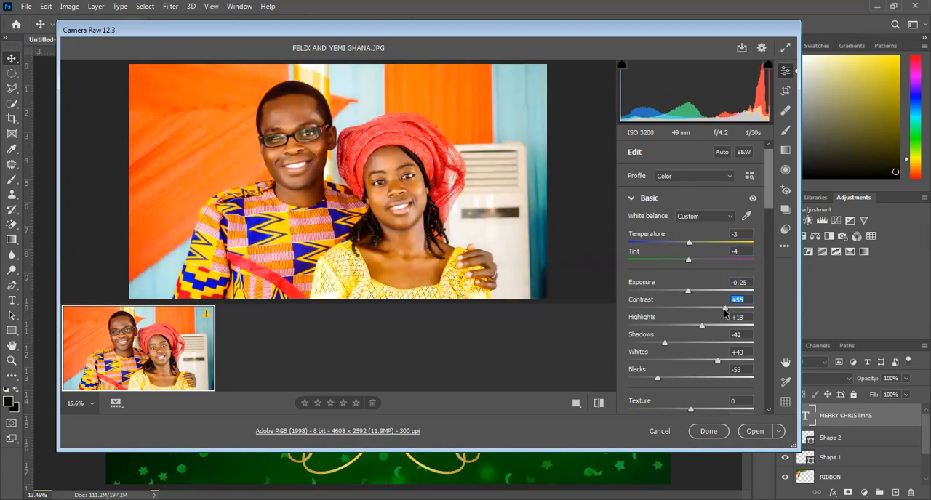
pyautogui.moveTo(668, 320); pyautogui.dragTo(691, 322)
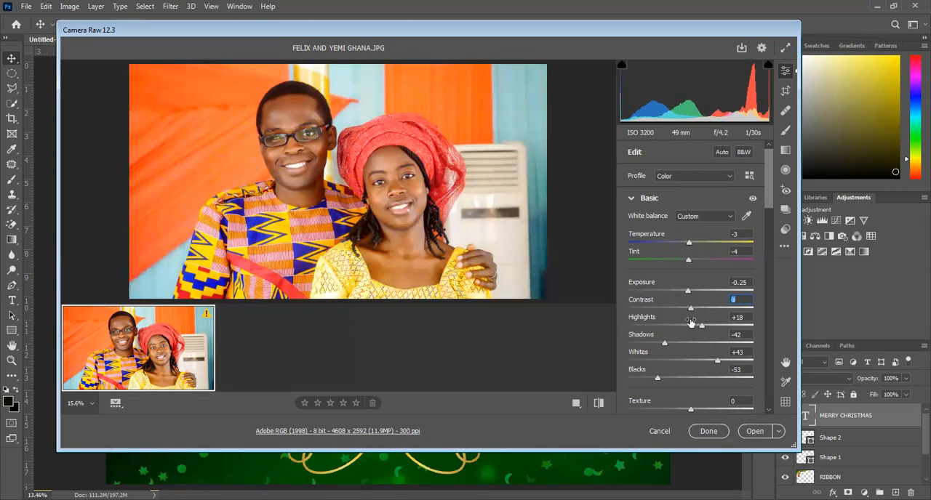
pyautogui.moveTo(702, 329); pyautogui.dragTo(678, 331)
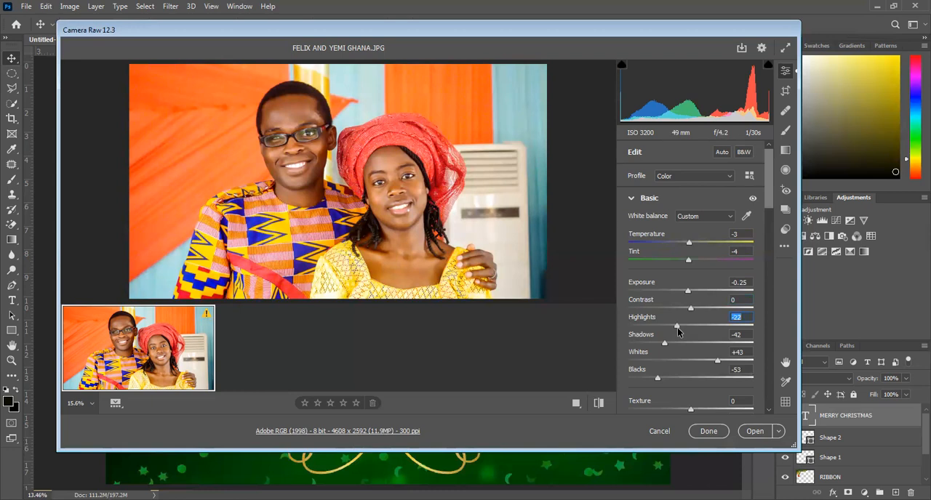
pyautogui.moveTo(678, 331); pyautogui.dragTo(738, 345)
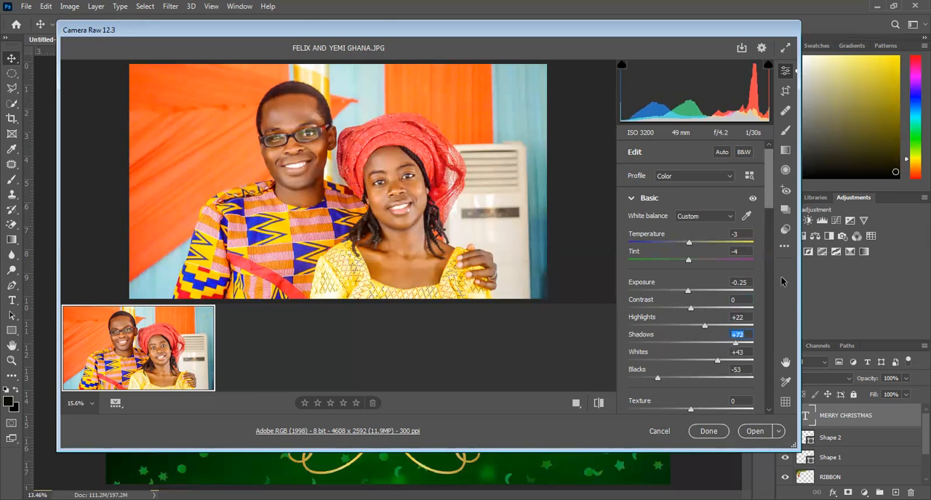
# Try the couple photo's Blacks at +90 and -100, and settle on +1.
pyautogui.moveTo(769, 185); pyautogui.dragTo(769, 204)
pyautogui.click(656, 290)
pyautogui.moveTo(655, 291); pyautogui.dragTo(745, 288)
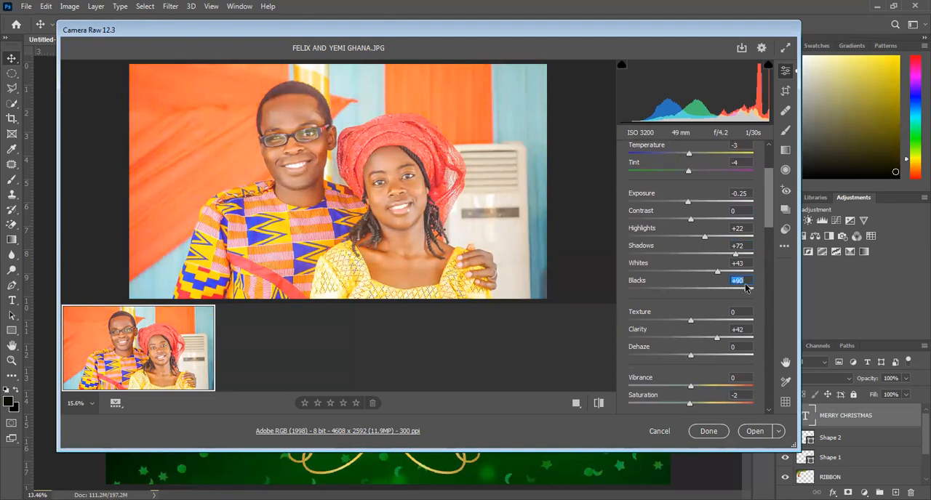
pyautogui.moveTo(746, 288); pyautogui.dragTo(621, 293)
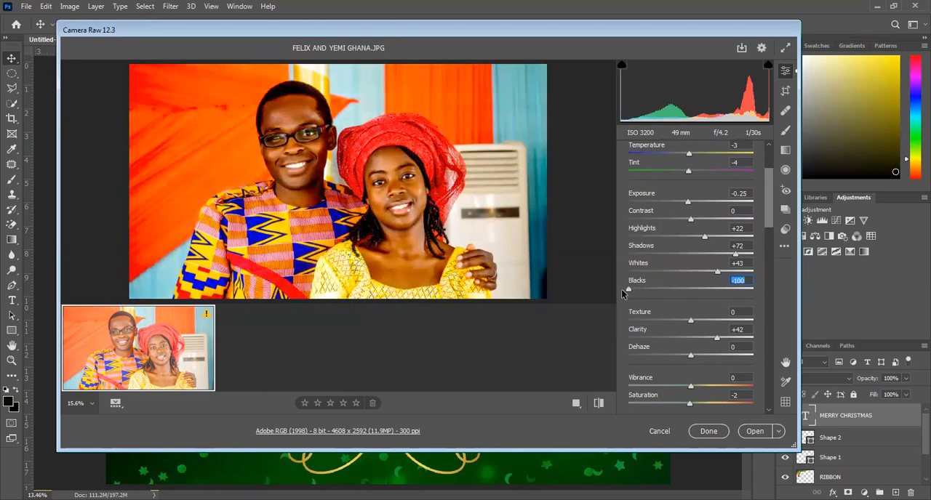
pyautogui.moveTo(625, 293); pyautogui.dragTo(689, 293)
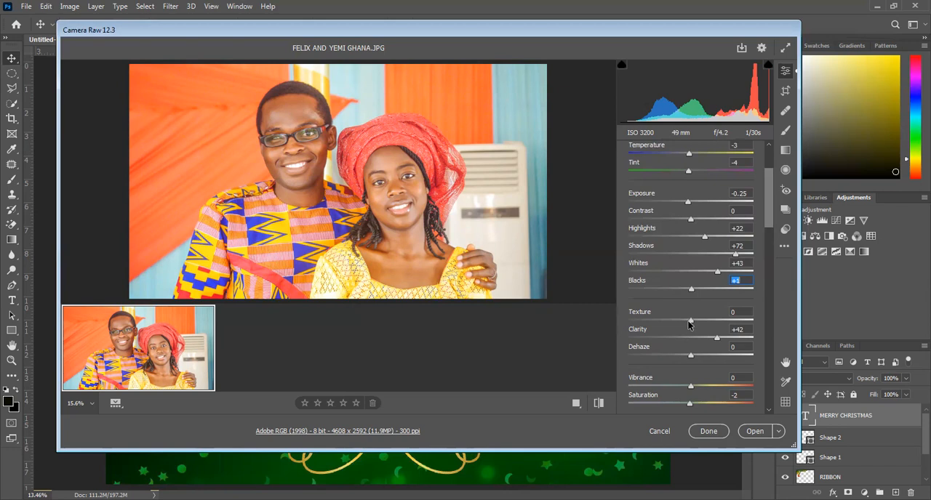
# Set the couple photo's Texture to +13, Clarity to +22 and Dehaze to +27.
pyautogui.moveTo(691, 325); pyautogui.dragTo(697, 324)
pyautogui.click(704, 339)
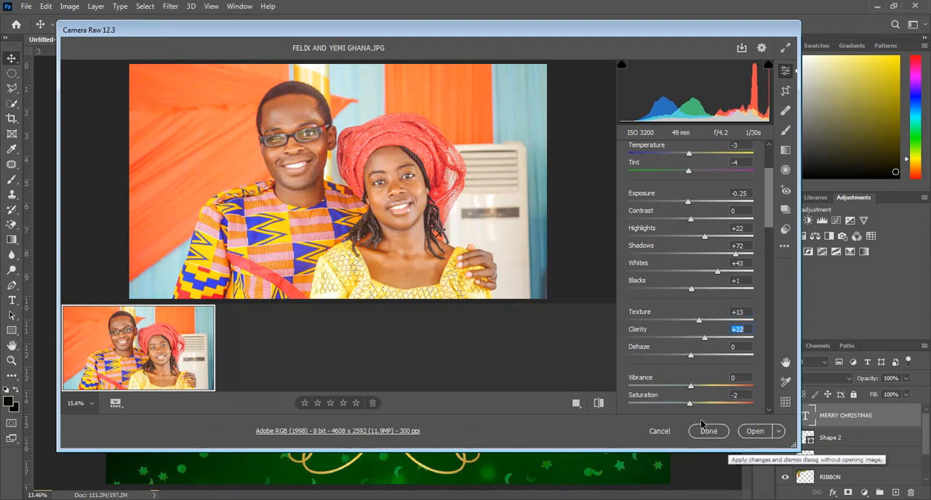
pyautogui.click(707, 355)
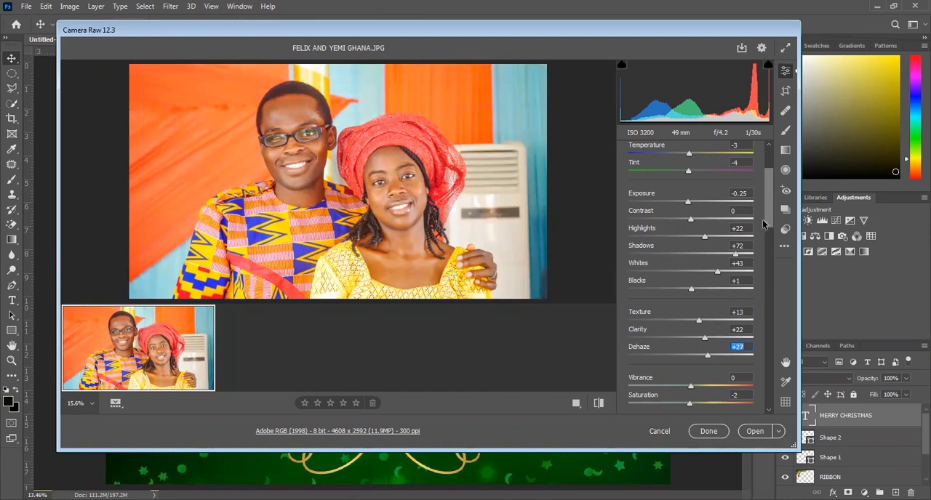
# Set the photo's Detail adjustments to Sharpening 49, Noise Reduction 34 and Color Noise Reduction 37.
pyautogui.click(770, 244)
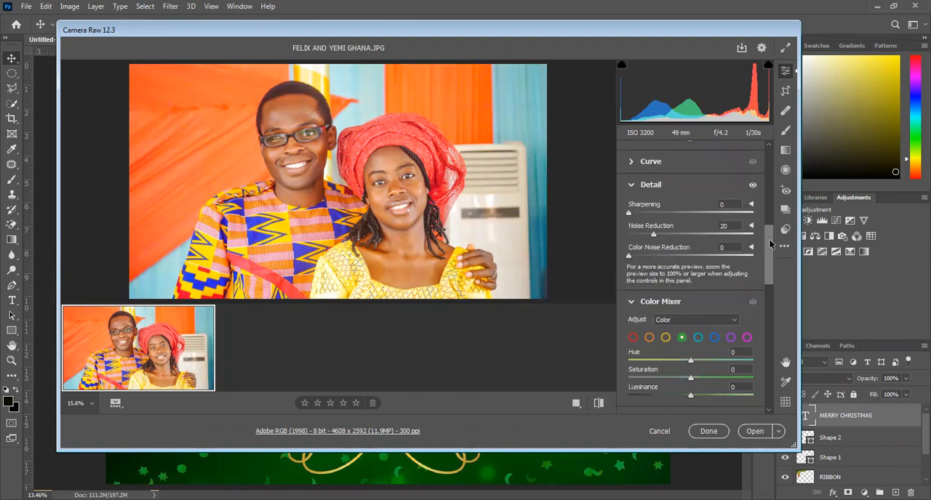
pyautogui.click(650, 214)
pyautogui.moveTo(650, 214); pyautogui.dragTo(662, 216)
pyautogui.click(668, 214)
pyautogui.click(669, 233)
pyautogui.click(674, 254)
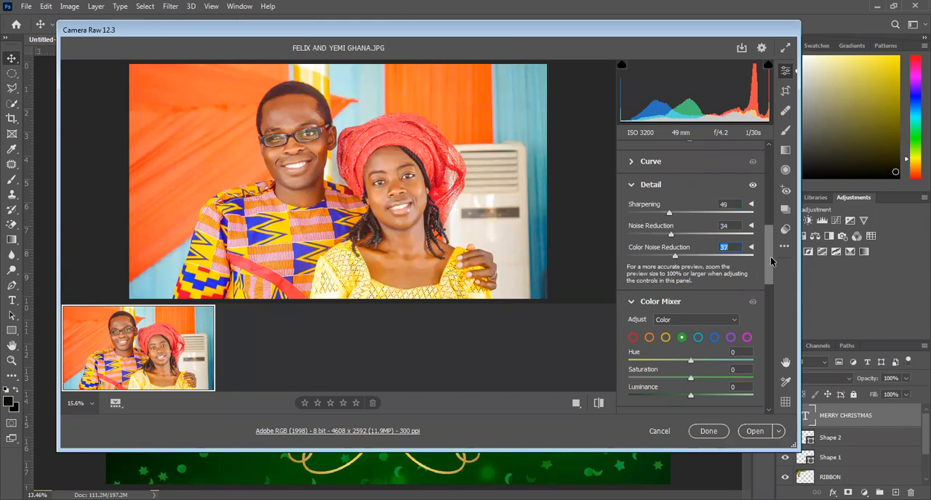
# Try the greens at Hue -91 and Saturation -98 in the Color Mixer, and bring both back to about zero with Luminance -4.
pyautogui.moveTo(771, 260); pyautogui.dragTo(772, 273)
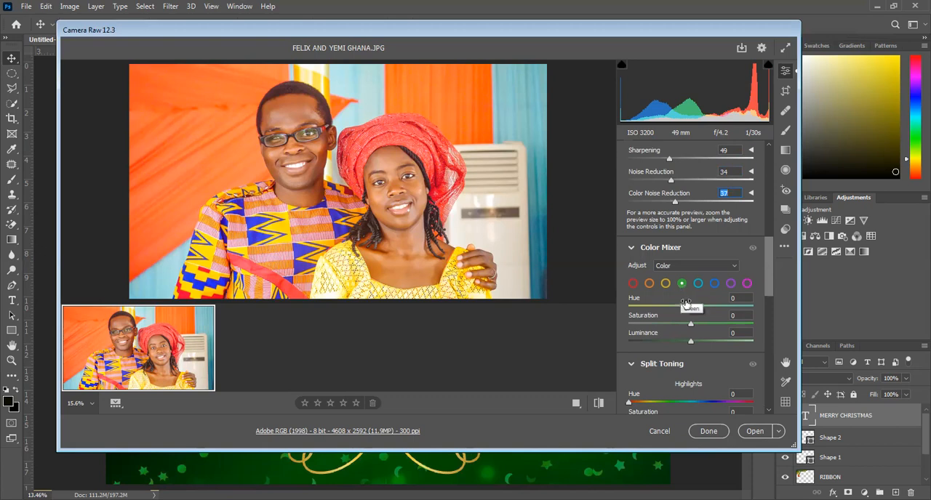
pyautogui.moveTo(691, 308); pyautogui.dragTo(633, 308)
pyautogui.moveTo(690, 323); pyautogui.dragTo(625, 328)
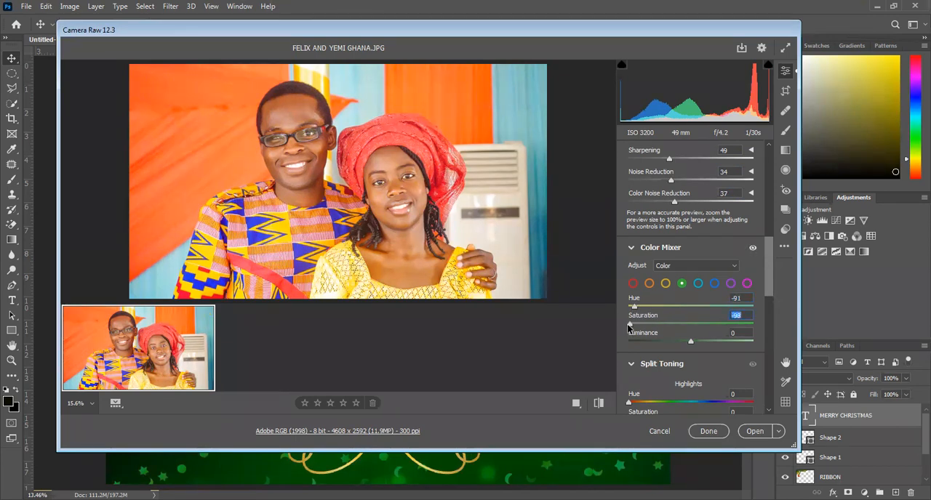
pyautogui.moveTo(690, 345)
pyautogui.mouseDown()
pyautogui.moveTo(622, 345)
pyautogui.moveTo(688, 347)
pyautogui.mouseUp()
pyautogui.moveTo(630, 327); pyautogui.dragTo(692, 326)
pyautogui.moveTo(634, 306); pyautogui.dragTo(689, 309)
# Try the blues in the Color Mixer at Hue -100, Saturation -100 and Luminance +100.
pyautogui.click(714, 283)
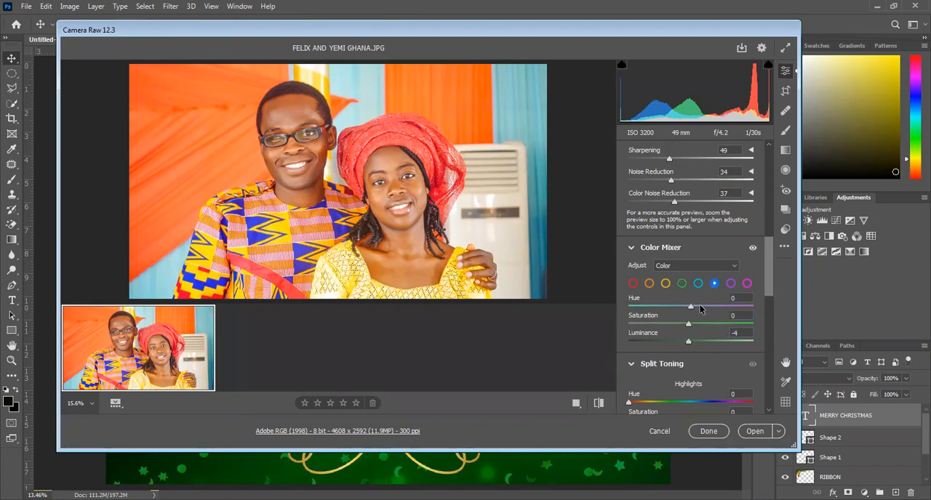
pyautogui.moveTo(690, 308); pyautogui.dragTo(616, 307)
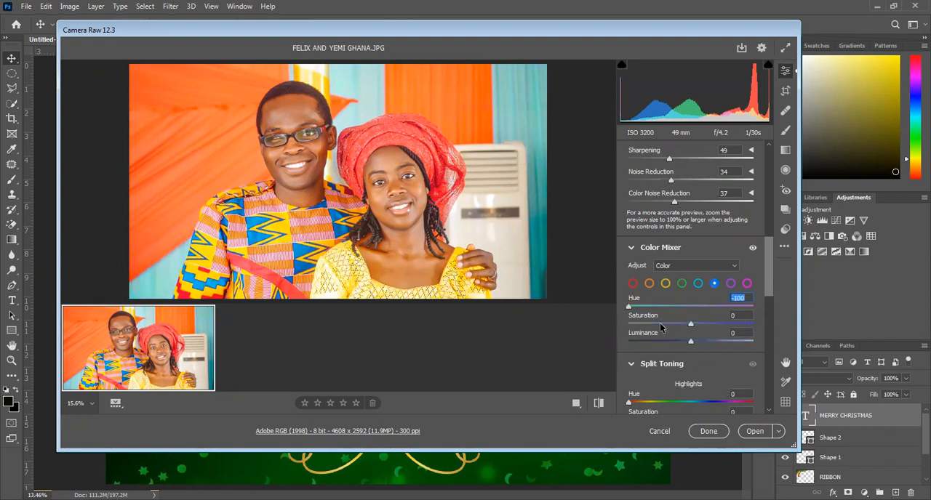
pyautogui.moveTo(688, 325); pyautogui.dragTo(606, 332)
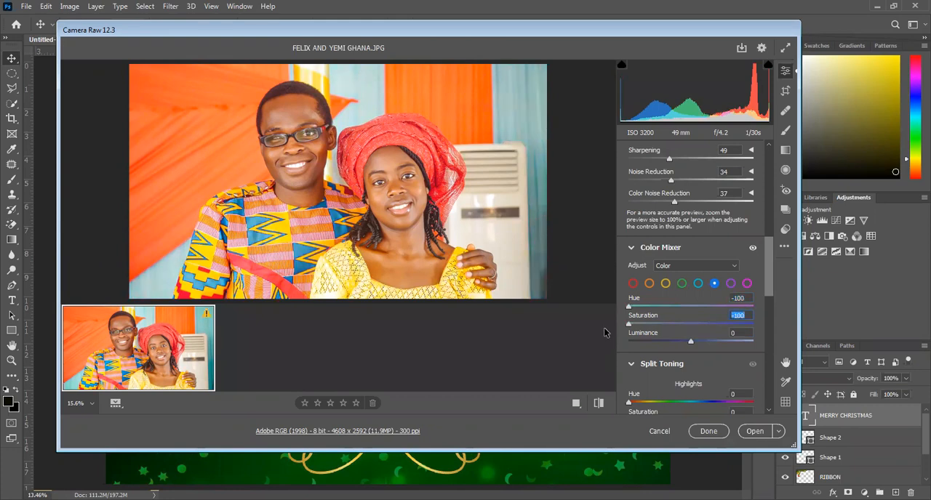
pyautogui.moveTo(690, 342); pyautogui.dragTo(754, 340)
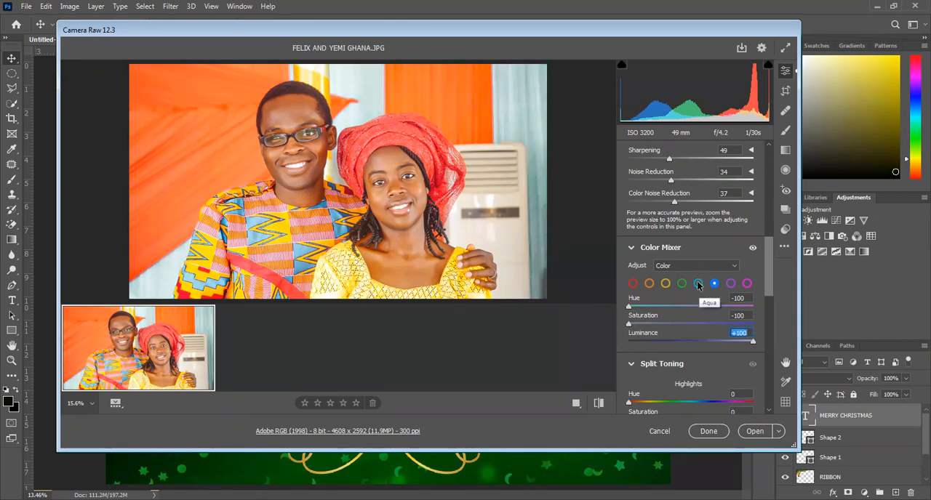
# Try the opposite extreme for the blues, with Hue and Saturation both at +100.
pyautogui.moveTo(630, 307); pyautogui.dragTo(754, 305)
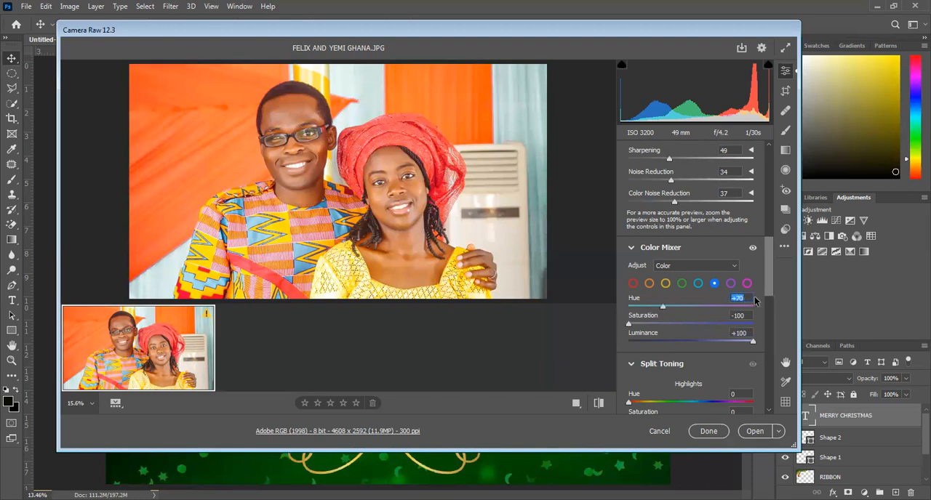
pyautogui.click(630, 324)
pyautogui.moveTo(756, 315); pyautogui.dragTo(758, 318)
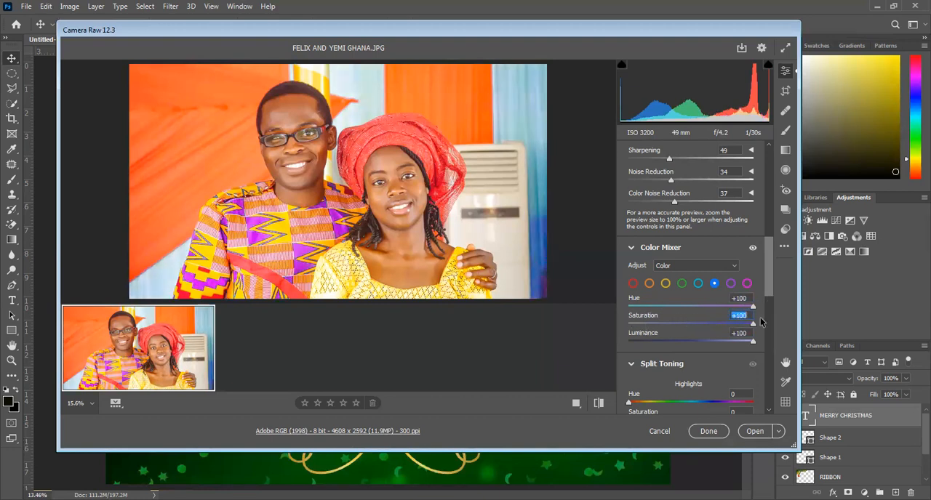
# Set the blues in the Color Mixer to Hue +7 and Saturation +6, with Luminance just above zero.
pyautogui.moveTo(754, 326); pyautogui.dragTo(693, 326)
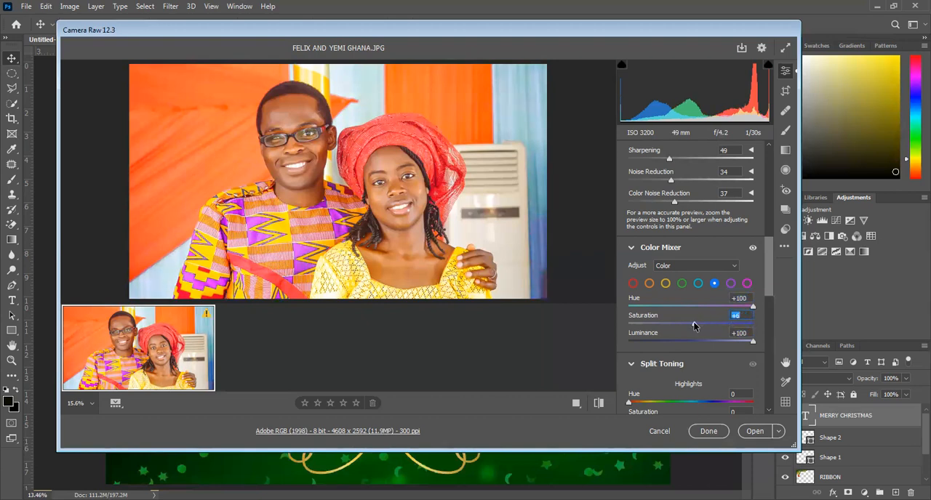
pyautogui.moveTo(753, 306); pyautogui.dragTo(693, 308)
pyautogui.moveTo(752, 341); pyautogui.dragTo(695, 345)
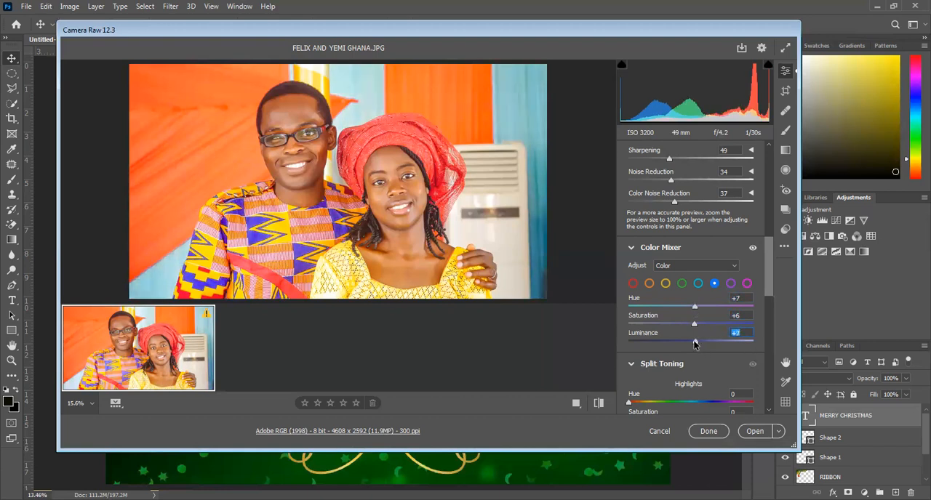
# Try the reds in the Color Mixer at Hue +100, Saturation -100 and Luminance +100.
pyautogui.click(632, 283)
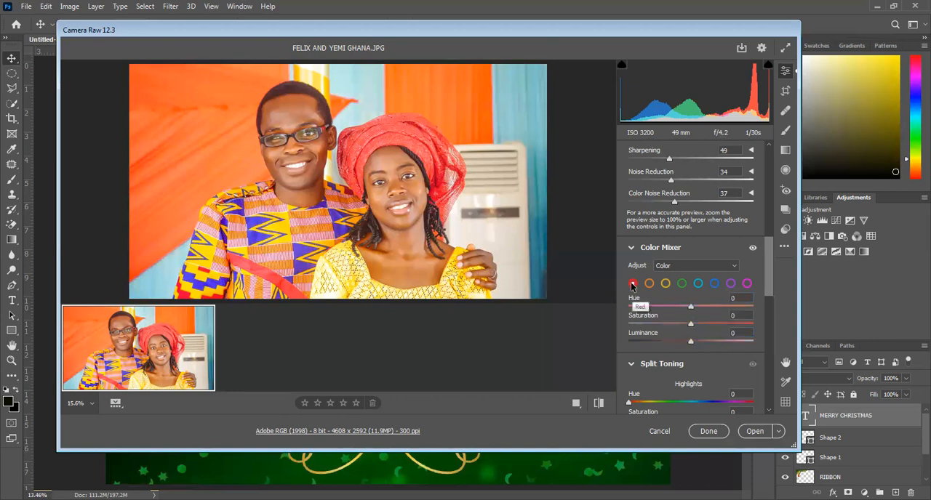
pyautogui.moveTo(691, 307); pyautogui.dragTo(770, 314)
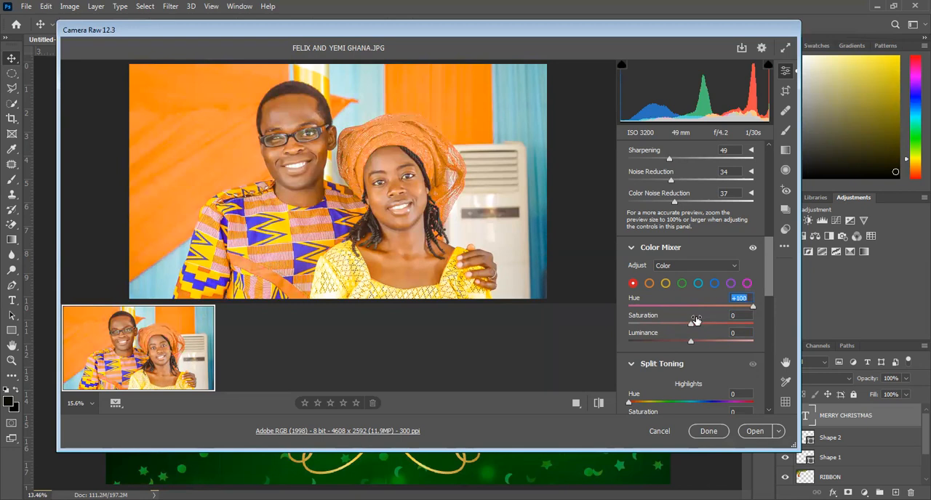
pyautogui.moveTo(692, 323); pyautogui.dragTo(630, 322)
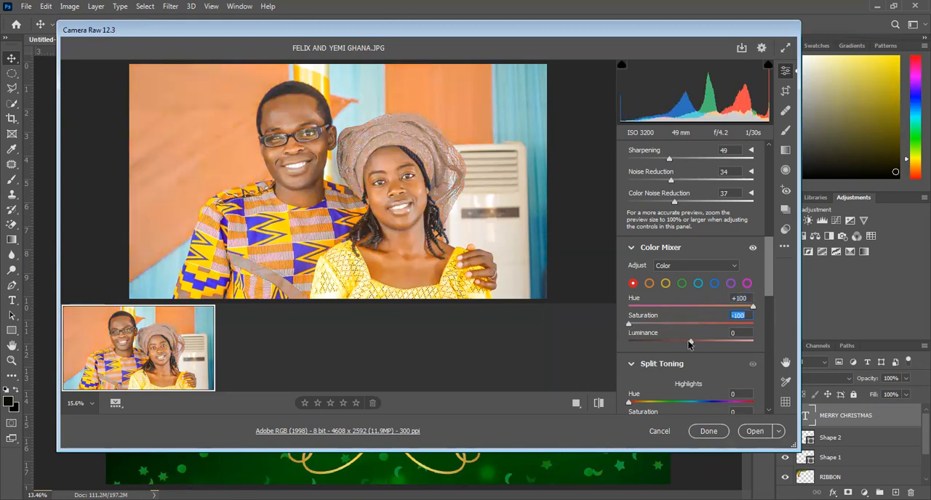
pyautogui.moveTo(690, 342); pyautogui.dragTo(758, 349)
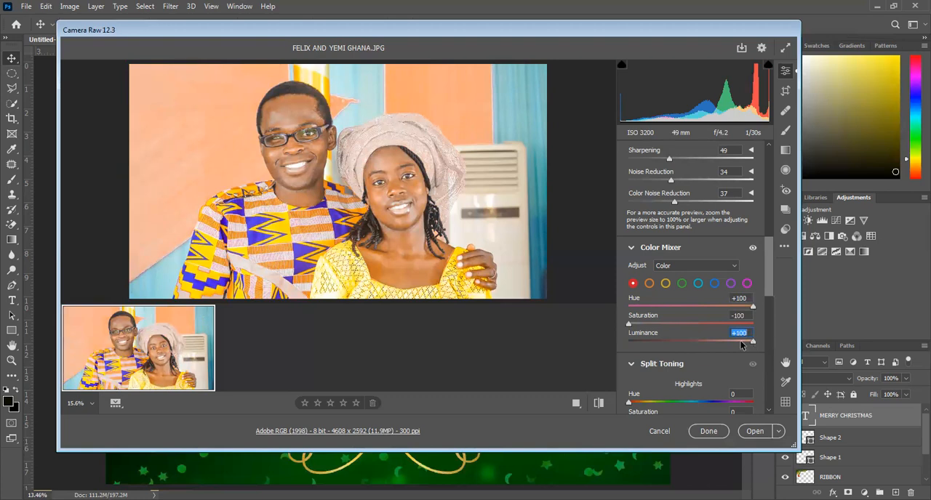
# Set the reds in the Color Mixer to Hue 0, Saturation +7 and Luminance 0.
pyautogui.moveTo(703, 338); pyautogui.dragTo(690, 339)
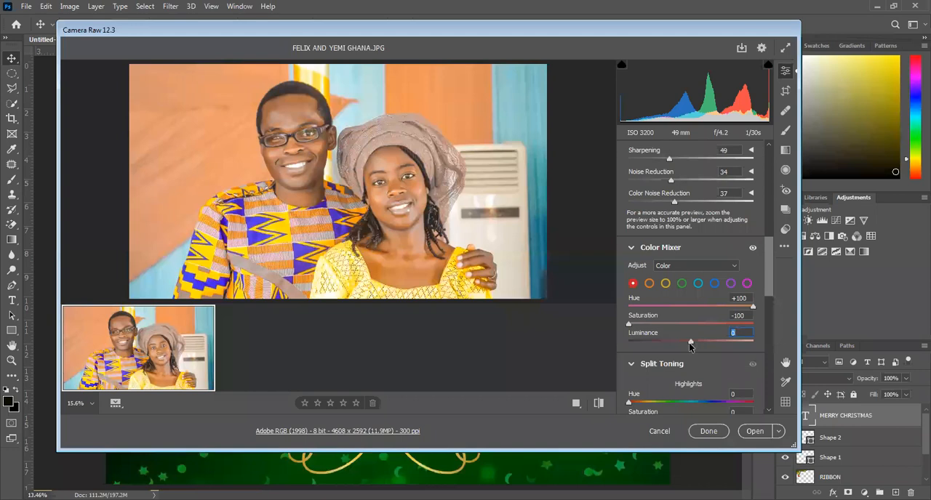
pyautogui.click(641, 329)
pyautogui.moveTo(642, 329); pyautogui.dragTo(695, 328)
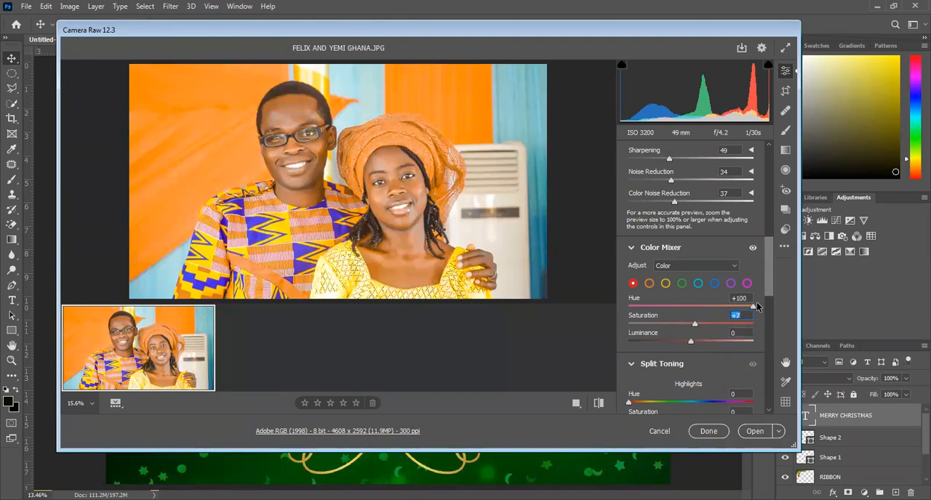
pyautogui.moveTo(756, 305); pyautogui.dragTo(693, 306)
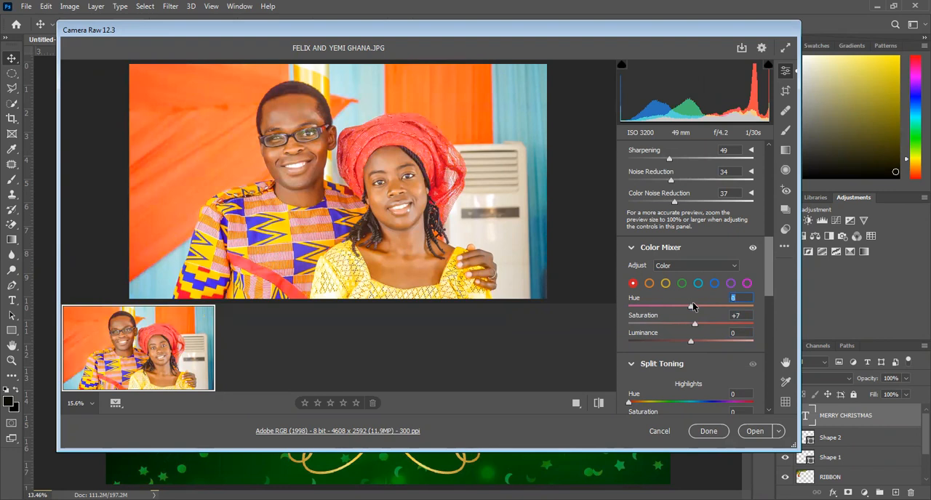
# Set the Split Toning shadows' Hue to 195 and open the adjusted couple photo as a normal image.
pyautogui.moveTo(770, 293); pyautogui.dragTo(775, 320)
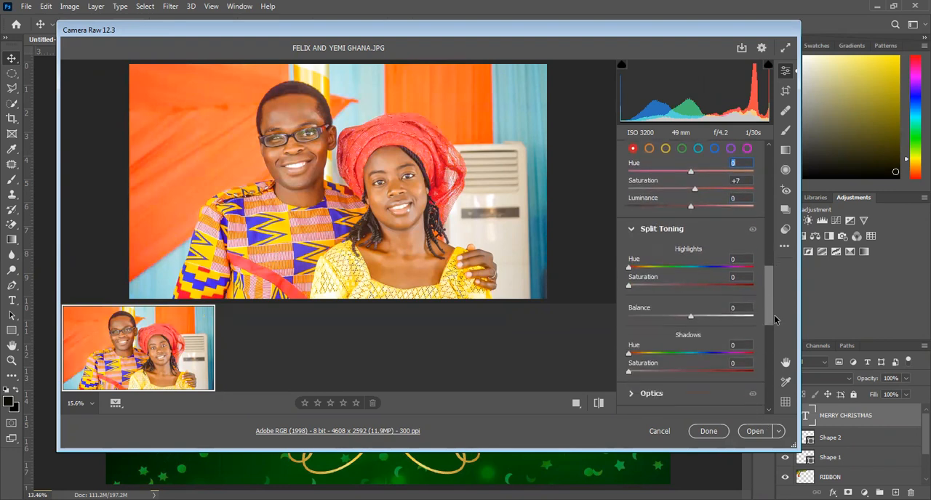
pyautogui.moveTo(629, 353); pyautogui.dragTo(712, 354)
pyautogui.click(689, 353)
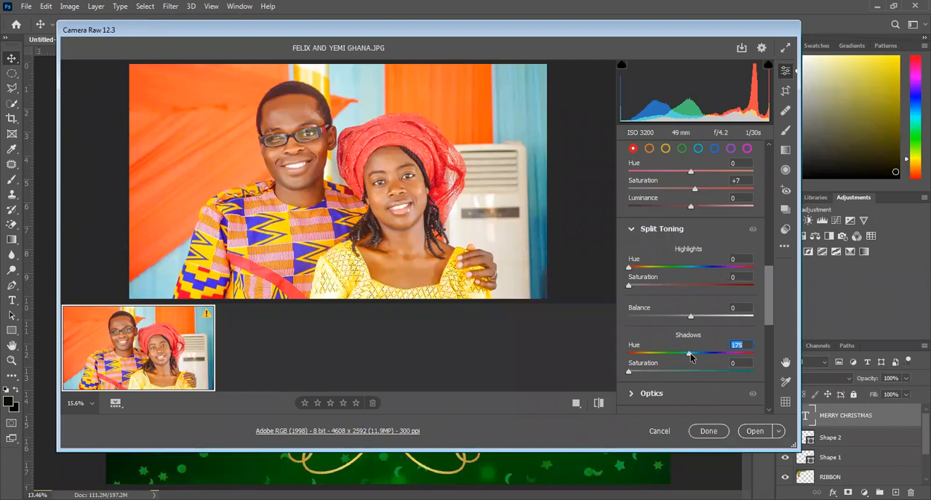
pyautogui.moveTo(659, 358); pyautogui.dragTo(697, 359)
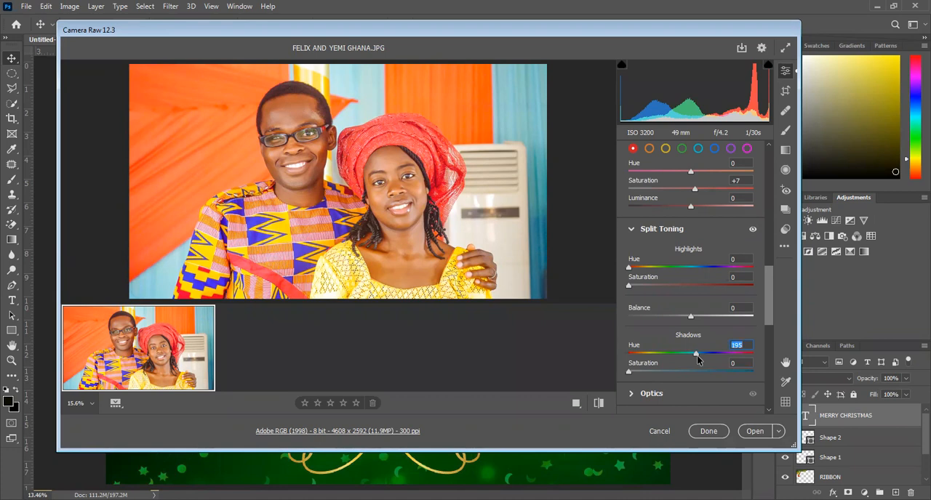
pyautogui.click(745, 433)
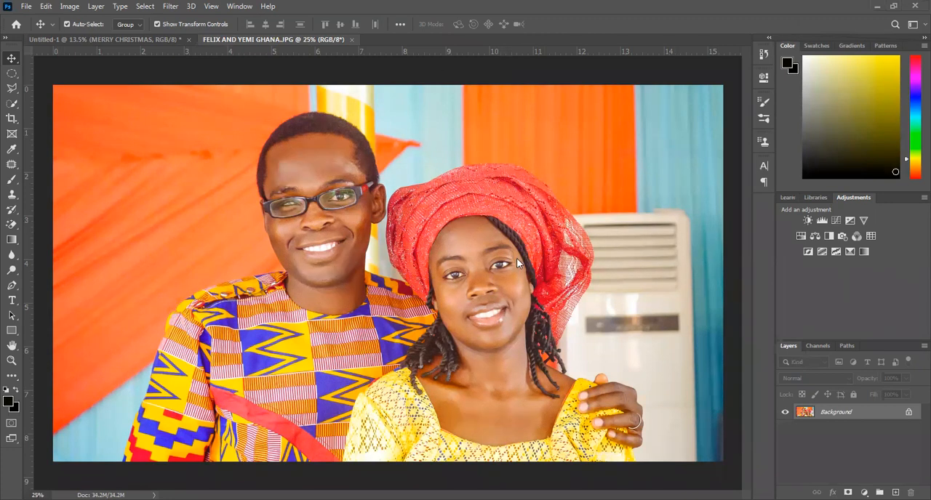
# Unlock the couple photo's Background layer and undo the unlocking.
pyautogui.click(907, 413)
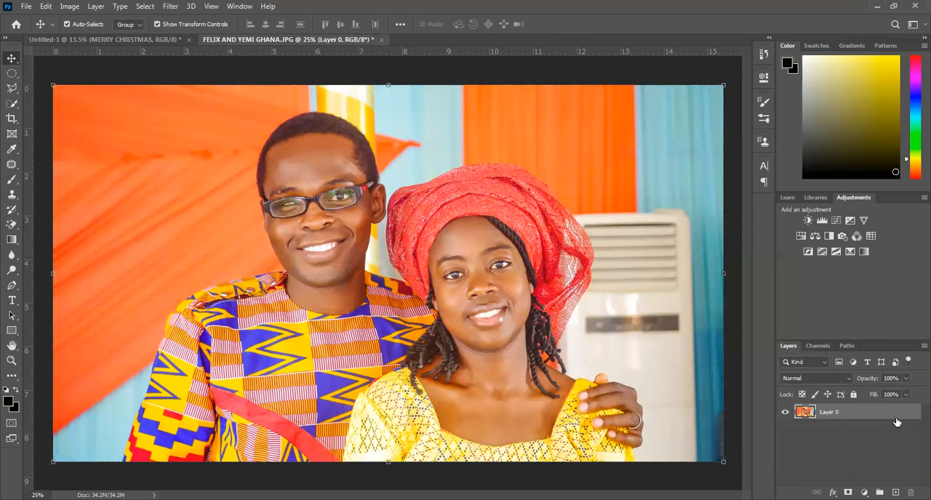
pyautogui.hotkey('ctrl', 'z')
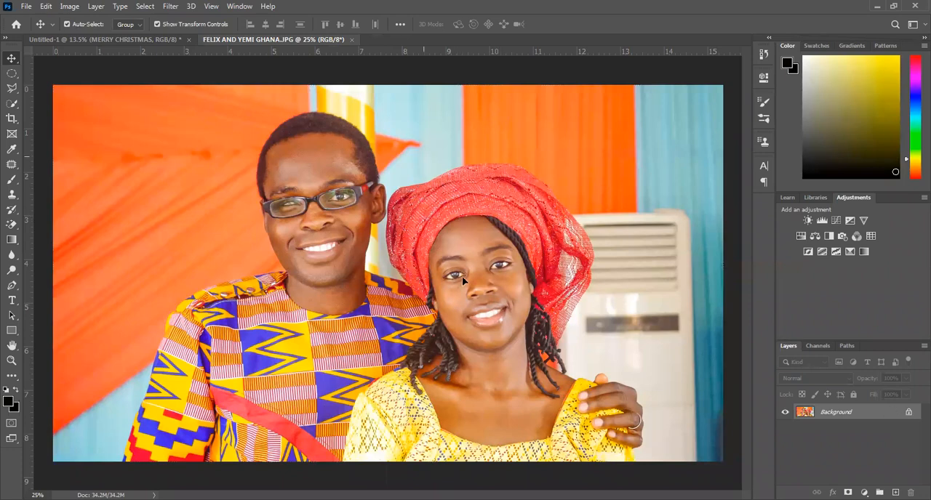
# Try moving the couple photo by converting its Background to a normal layer, and undo the move and conversion.
pyautogui.click(477, 248)
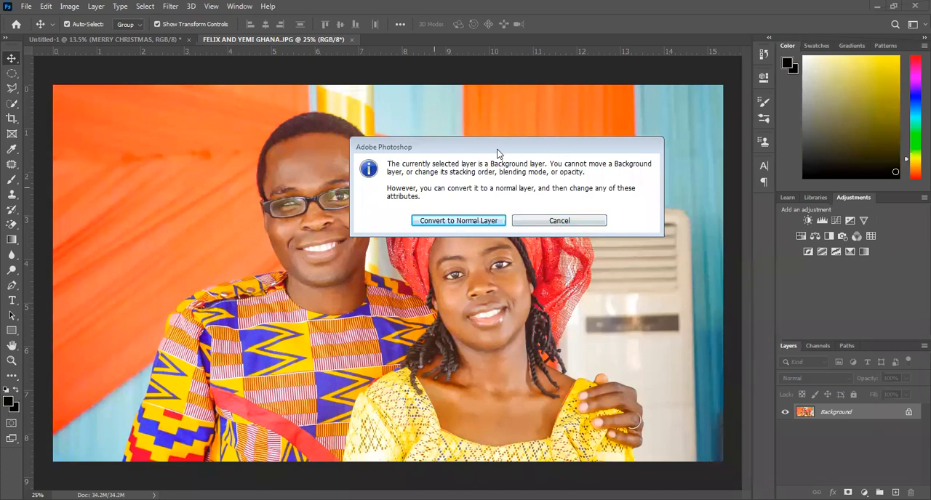
pyautogui.click(473, 221)
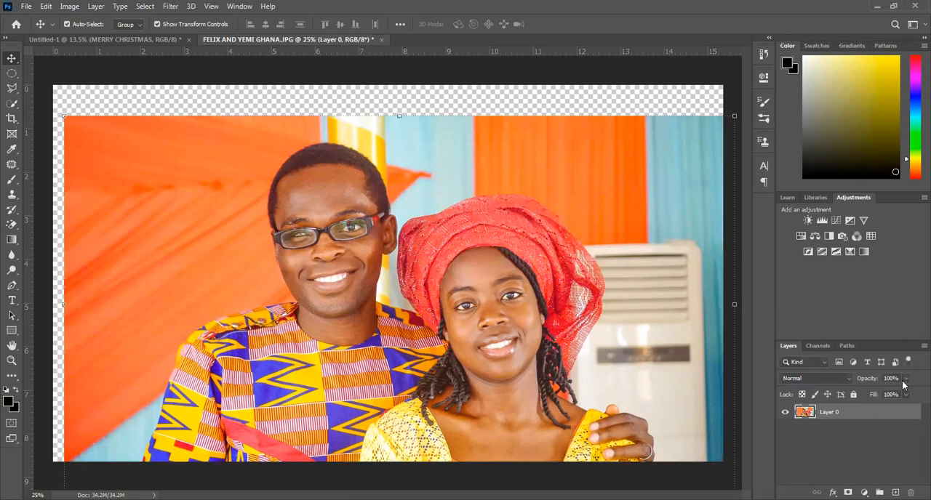
pyautogui.hotkey('ctrl', 'z')
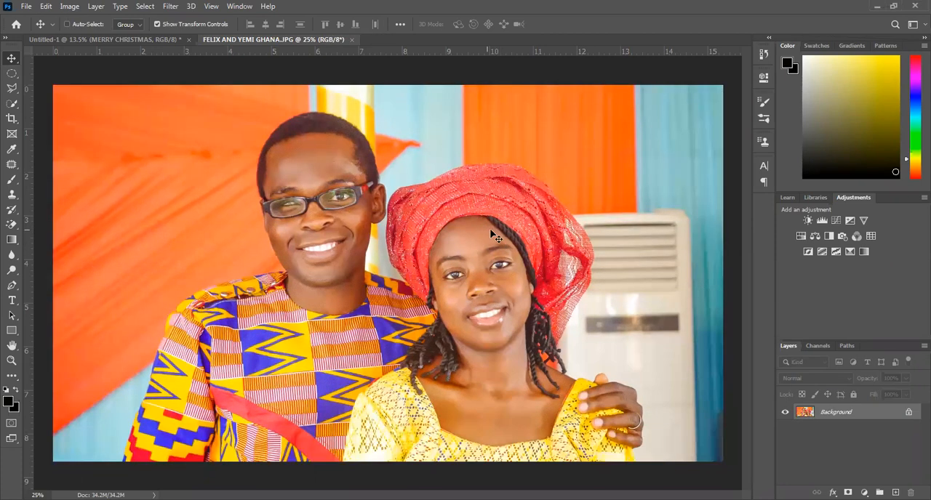
# Unlock the couple photo's Background layer and dismiss the layer's blending options without changes.
pyautogui.click(909, 411)
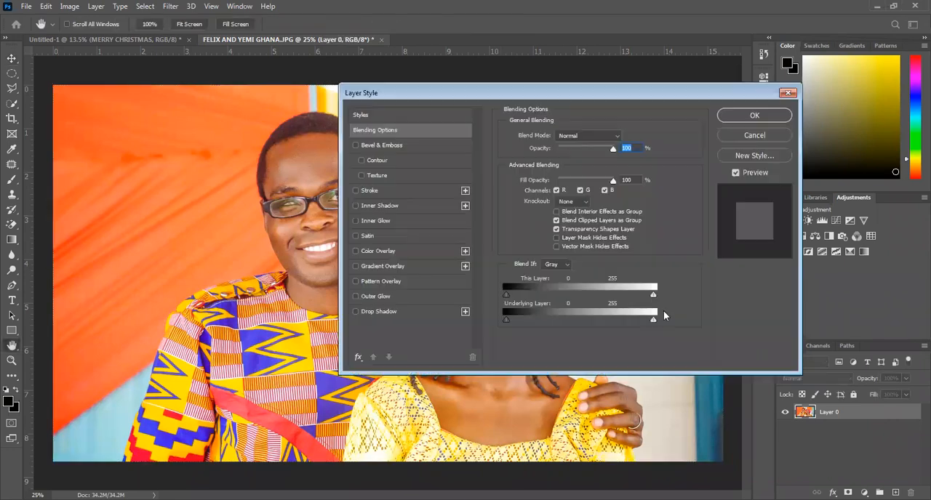
pyautogui.click(771, 133)
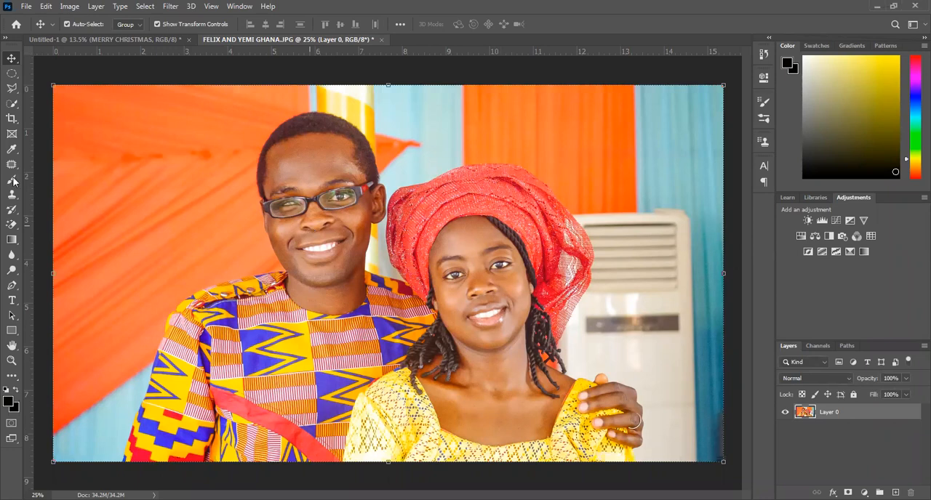
# Try outlining the man's sleeve from the photo's lower edge up to the shoulder with the Polygonal Lasso tool, and deselect it.
pyautogui.click(10, 90)
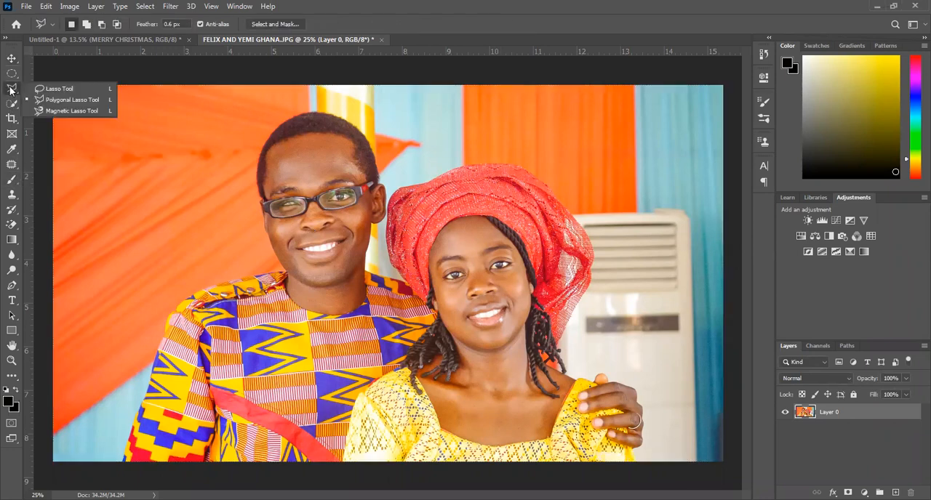
pyautogui.click(54, 101)
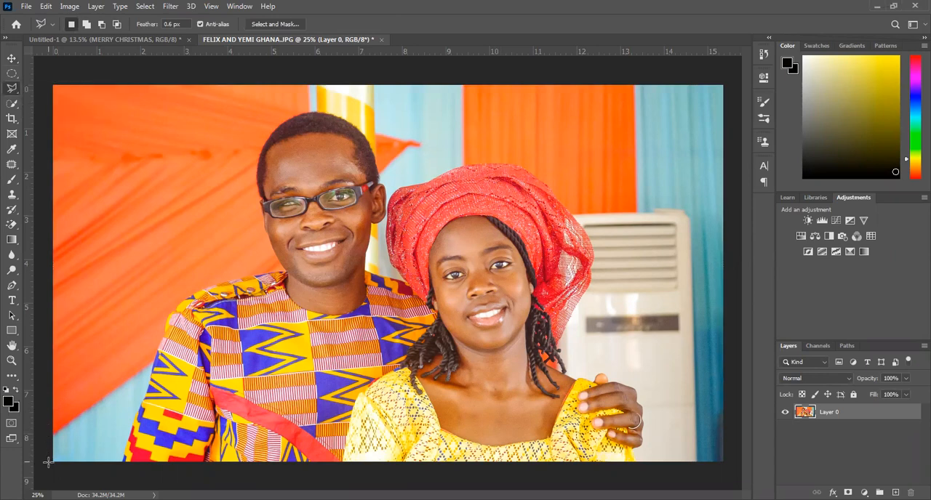
pyautogui.click(48, 462)
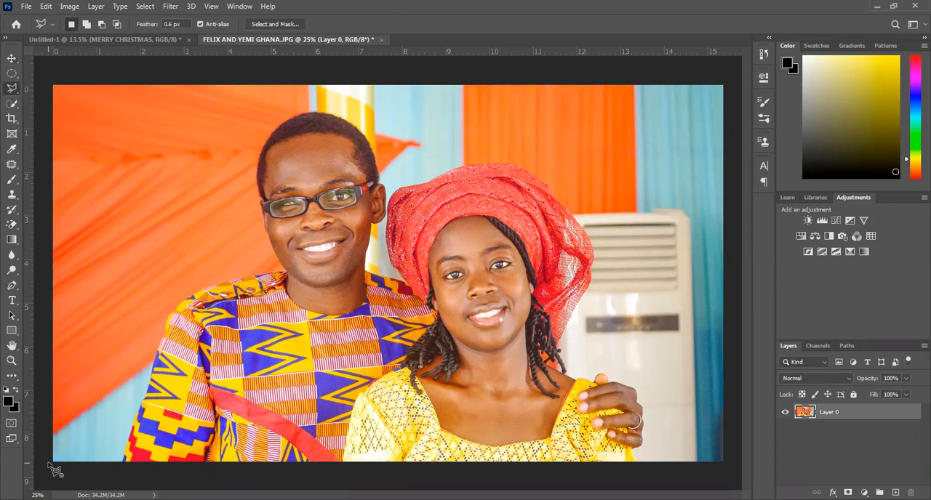
pyautogui.click(121, 463)
pyautogui.scroll(1, 151, 379)
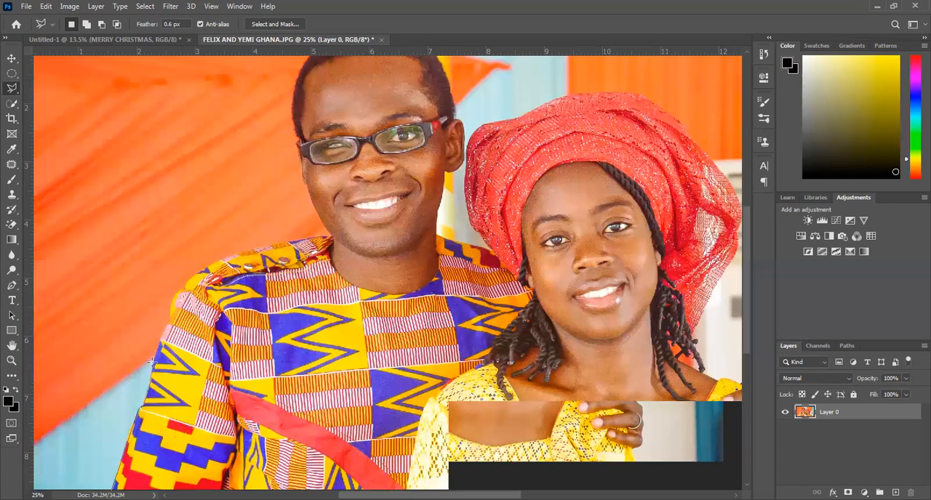
pyautogui.scroll(1, 150, 362)
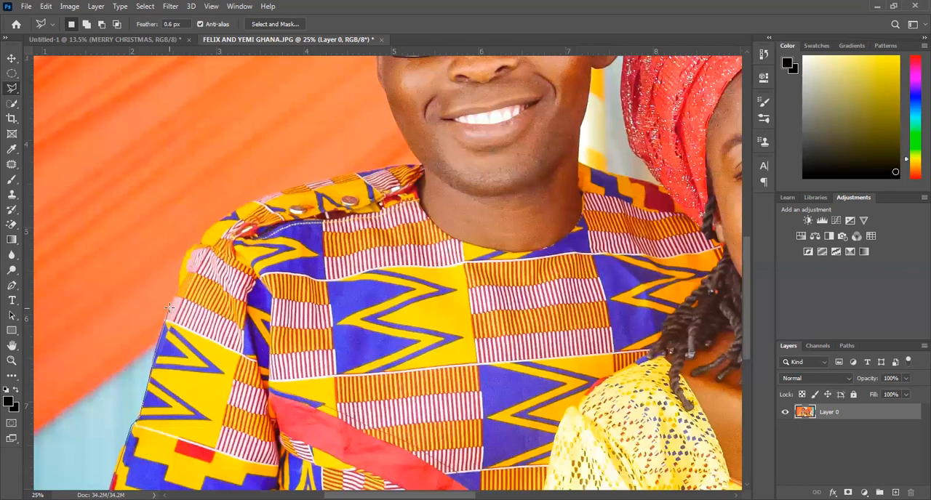
pyautogui.click(185, 256)
pyautogui.hotkey('ctrl', '+')
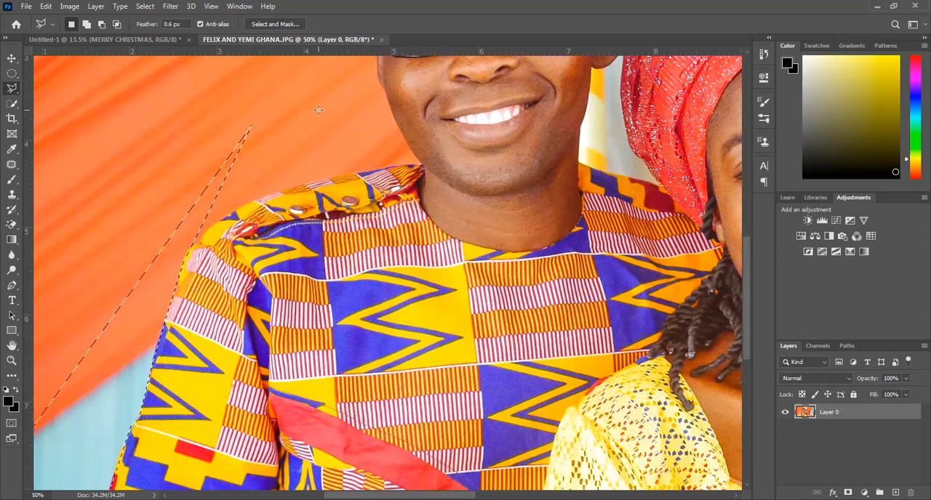
pyautogui.hotkey('ctrl', 'd')
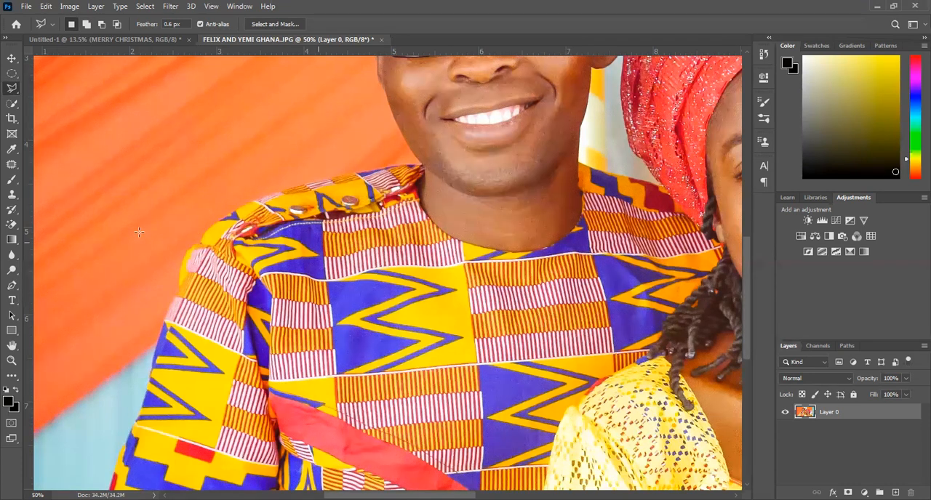
# Sample the man's brown skin tone between his eyes as the foreground color with the Eyedropper tool.
pyautogui.press('z')
pyautogui.rightClick(140, 234)
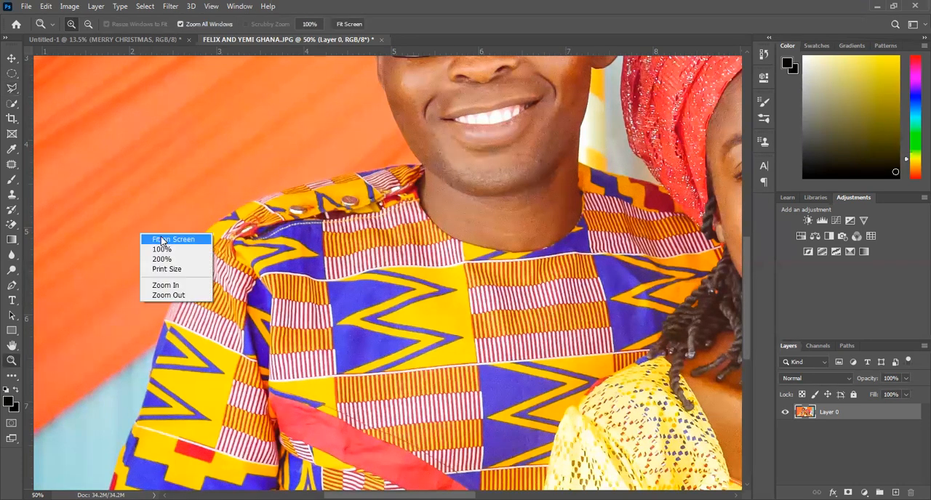
pyautogui.click(156, 241)
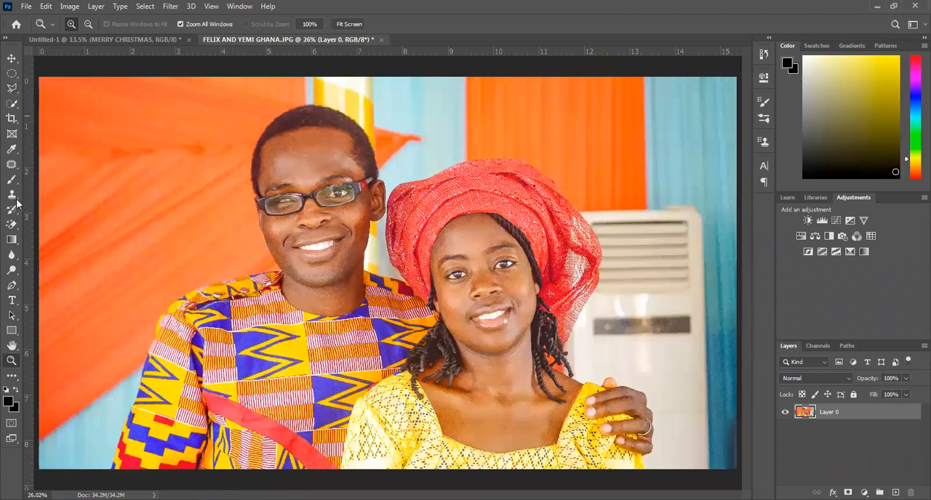
pyautogui.click(10, 148)
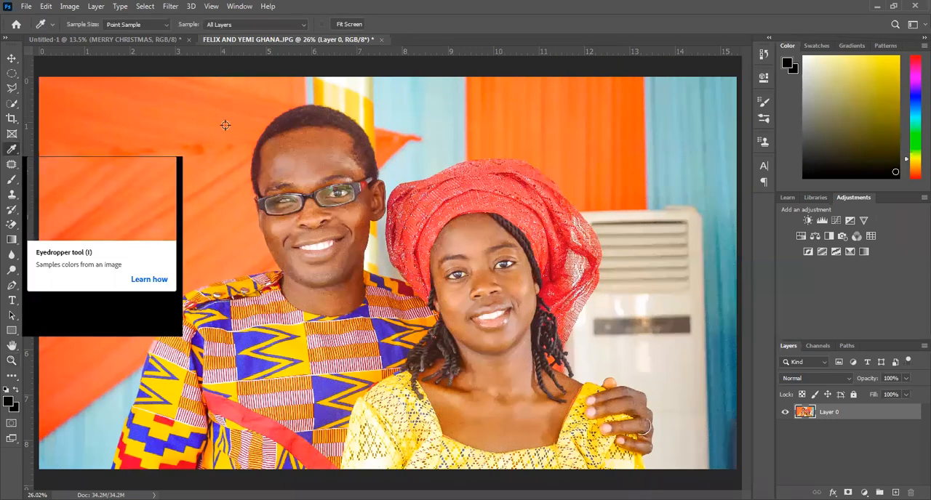
pyautogui.click(315, 190)
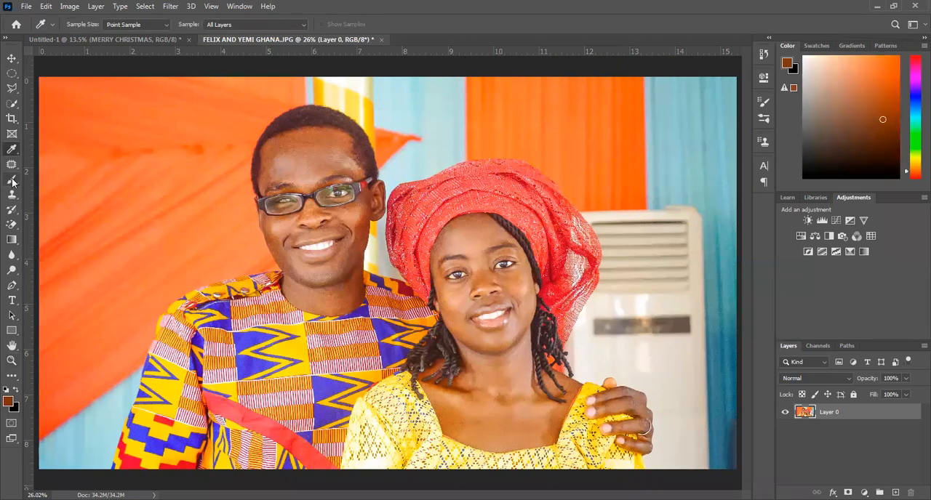
# Select the couple with the Quick Selection tool, covering the man's head and shirt and the woman's headwrap, face and dress.
pyautogui.click(10, 104)
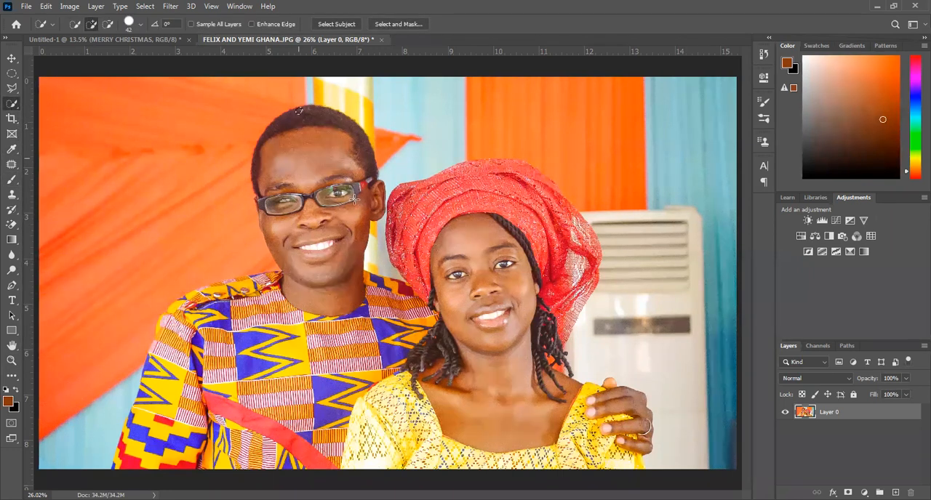
pyautogui.moveTo(357, 232); pyautogui.dragTo(342, 288)
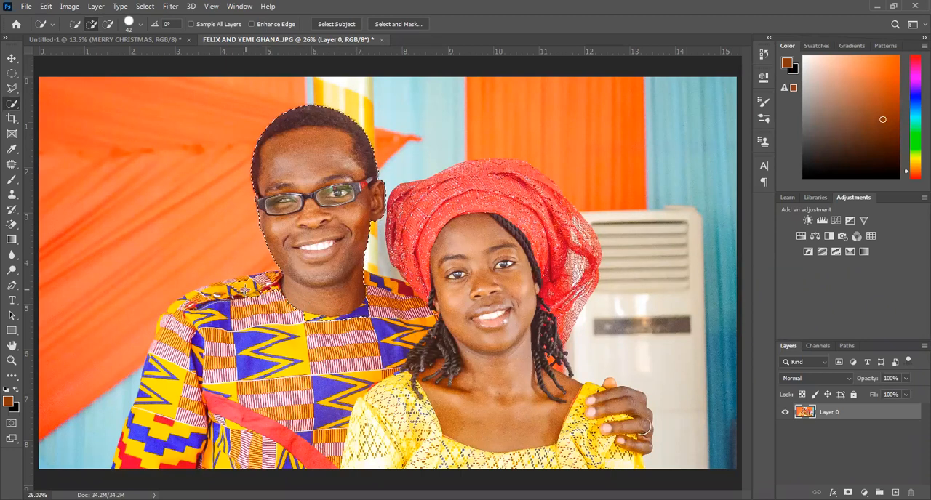
pyautogui.moveTo(185, 363)
pyautogui.mouseDown()
pyautogui.moveTo(182, 409)
pyautogui.moveTo(301, 384)
pyautogui.moveTo(342, 337)
pyautogui.mouseUp()
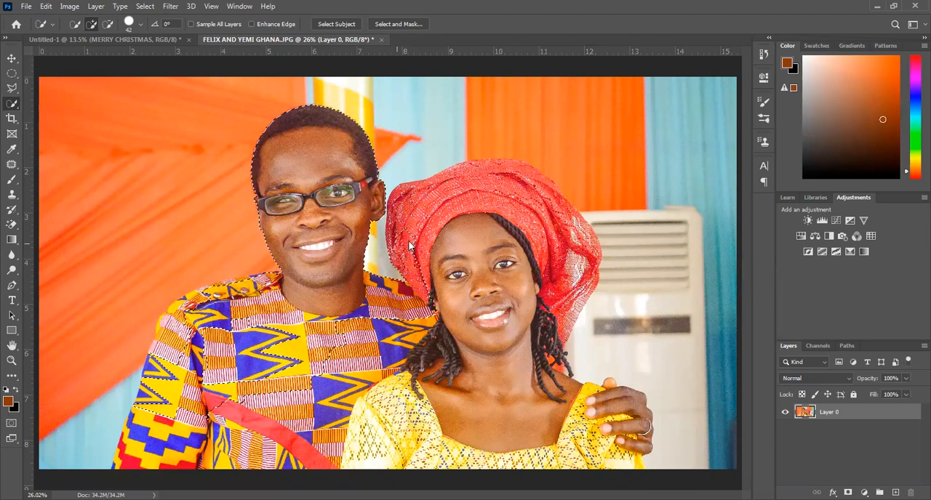
pyautogui.moveTo(418, 190); pyautogui.dragTo(503, 168)
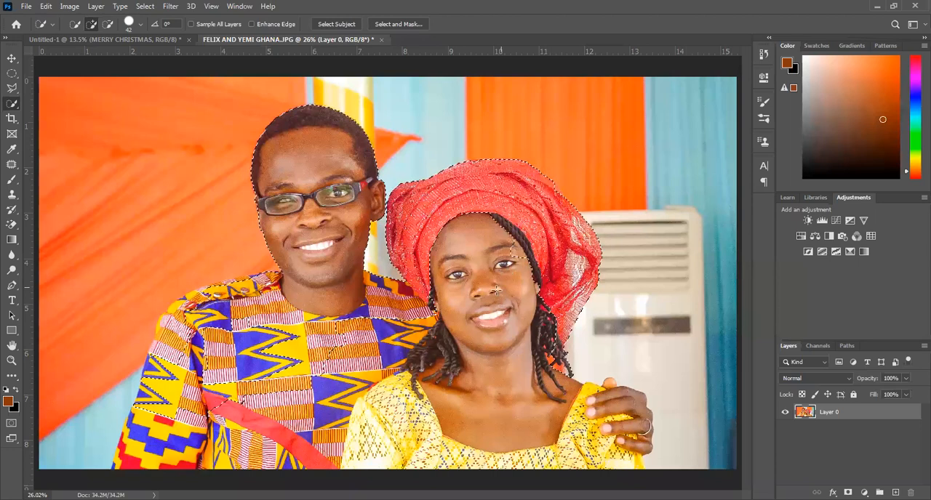
pyautogui.moveTo(484, 302); pyautogui.dragTo(469, 226)
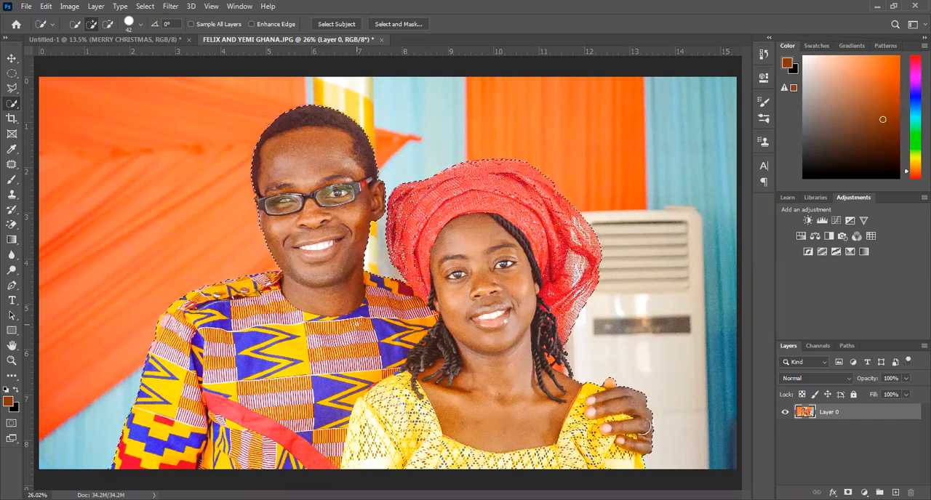
# Try inverting the couple selection and deleting the background, and undo back to the couple selection.
pyautogui.rightClick(356, 115)
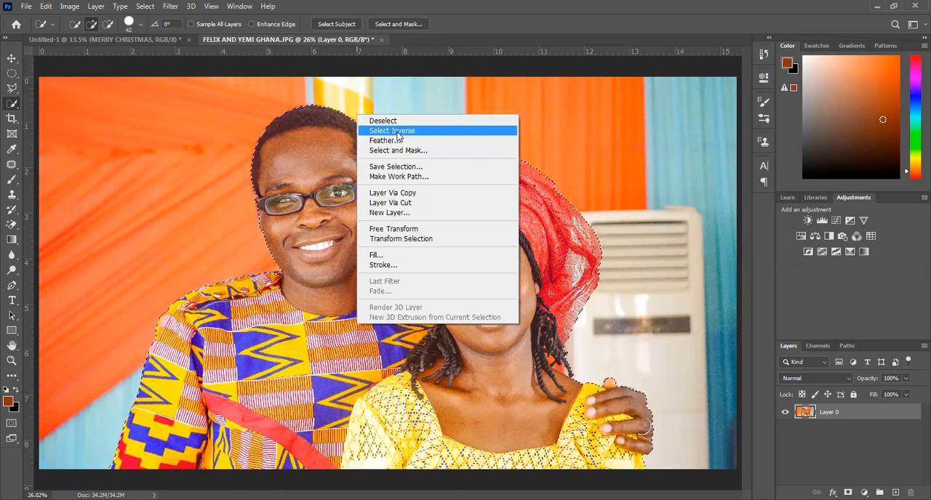
pyautogui.click(397, 132)
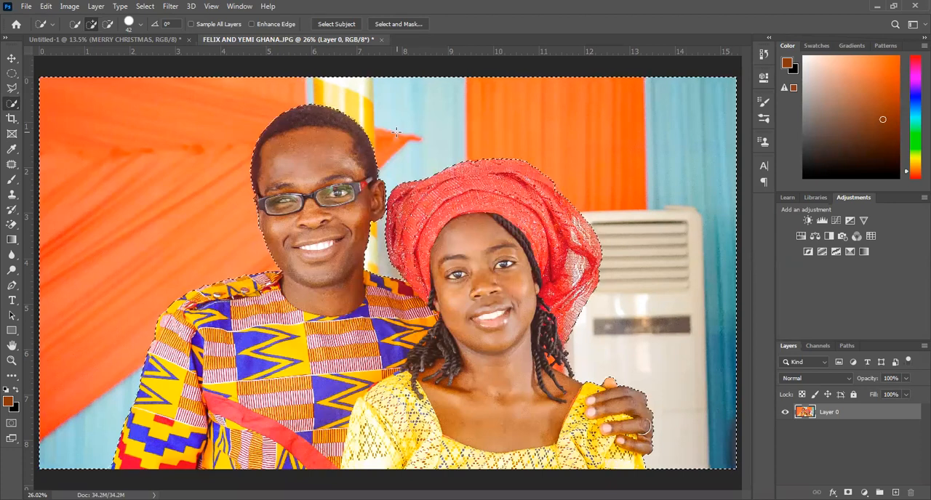
pyautogui.press('Delete')
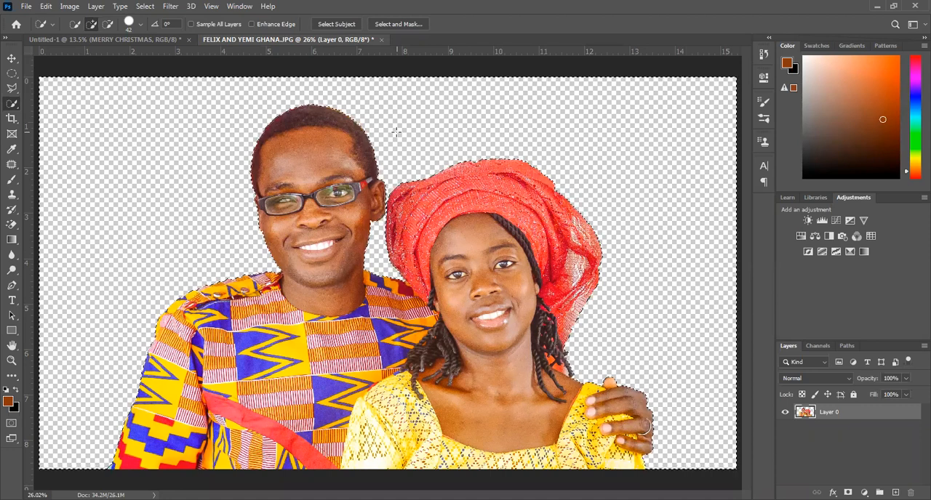
pyautogui.hotkey('ctrl', 'z')
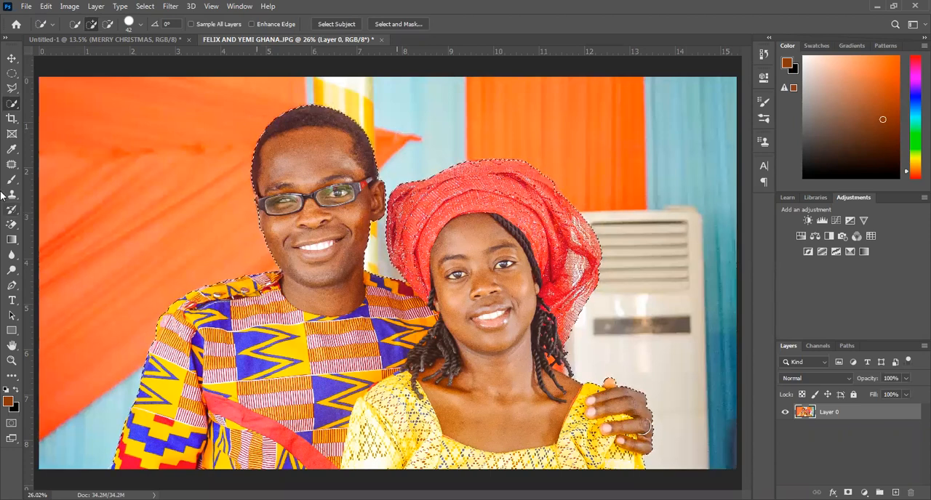
# Try deleting the selected couple without inverting the selection, and undo the deletion.
pyautogui.rightClick(11, 105)
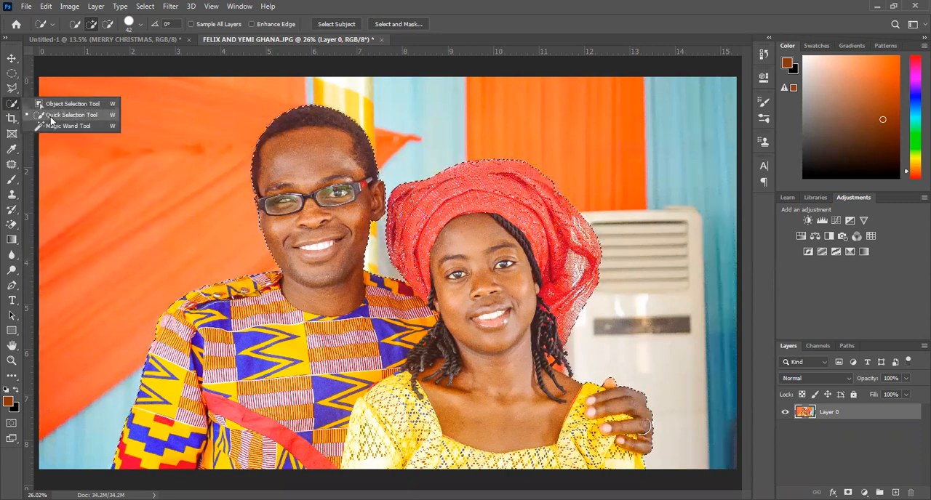
pyautogui.click(88, 118)
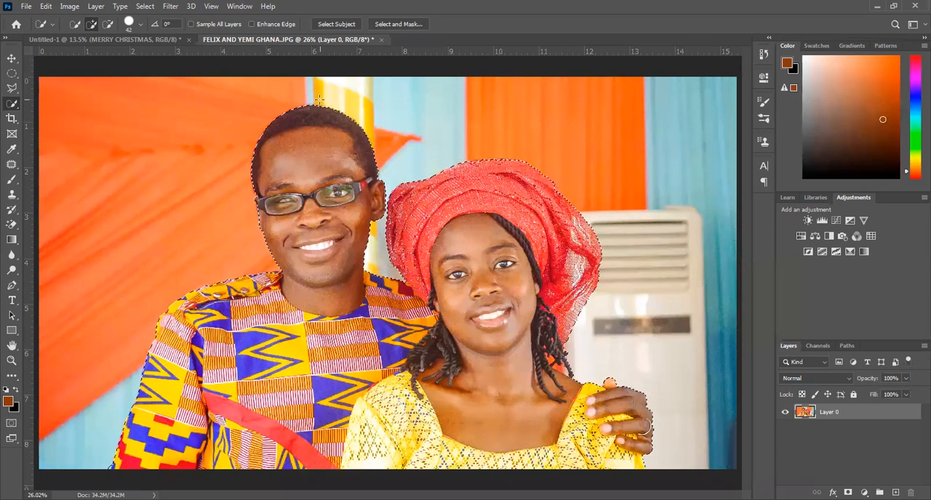
pyautogui.rightClick(324, 139)
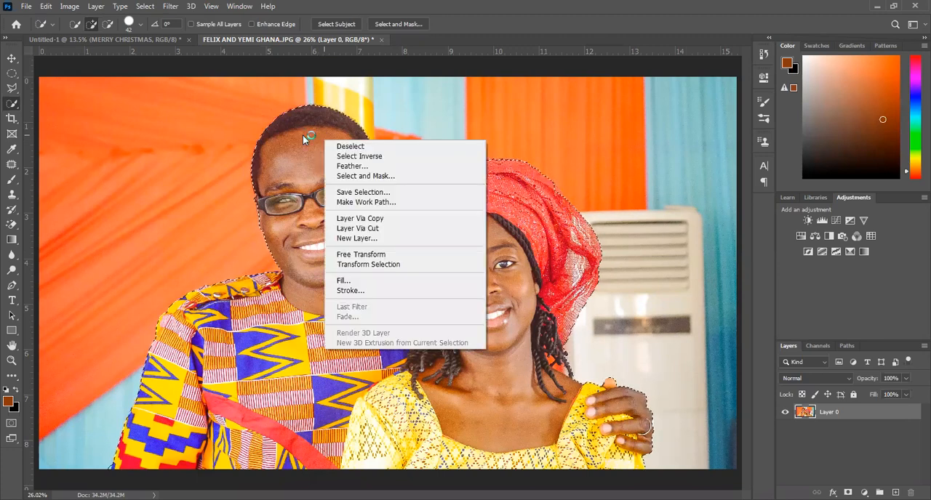
pyautogui.click(303, 135)
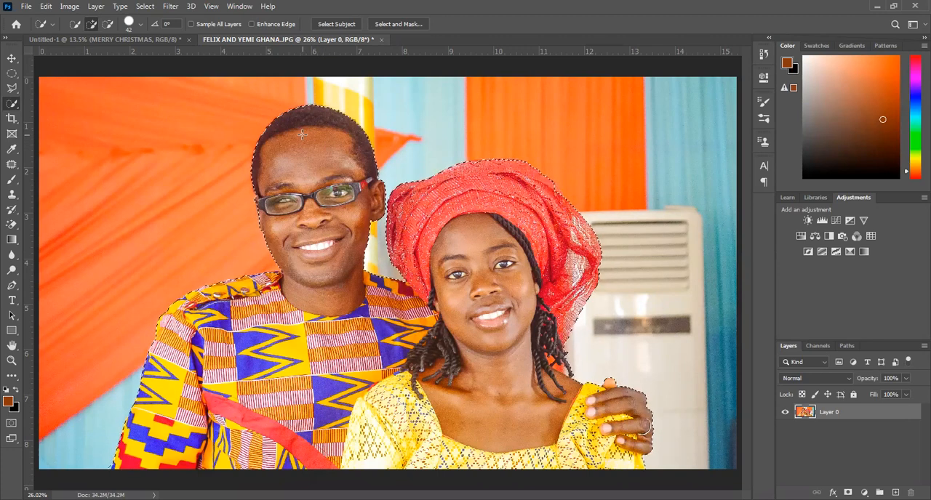
pyautogui.press('Delete')
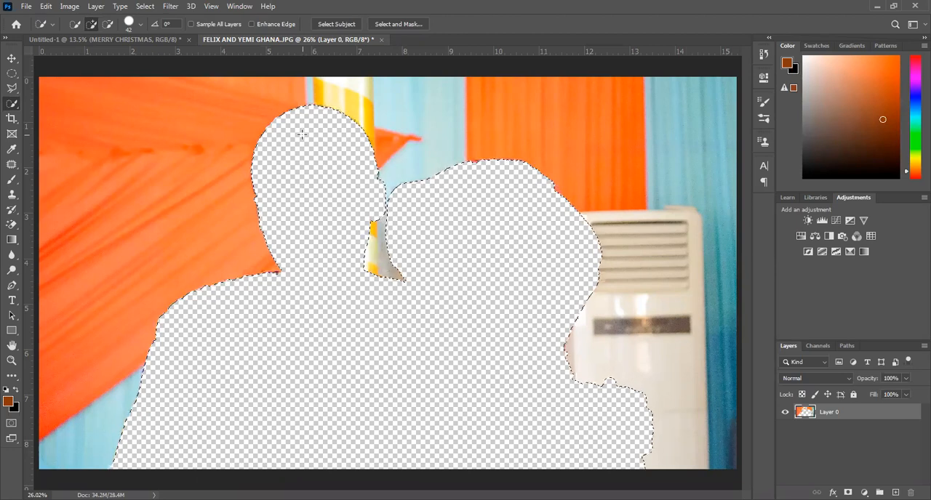
pyautogui.hotkey('ctrl', 'z')
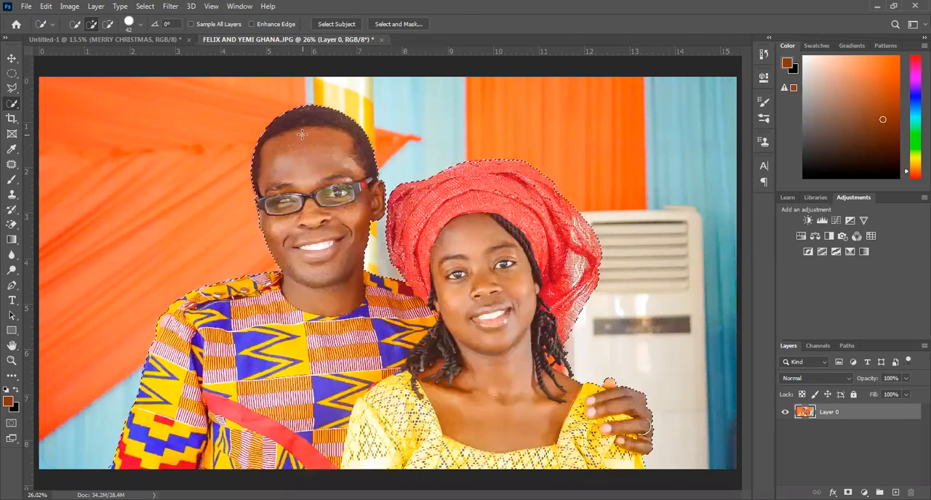
# Invert the couple selection, delete the background around them and deselect.
pyautogui.rightClick(303, 138)
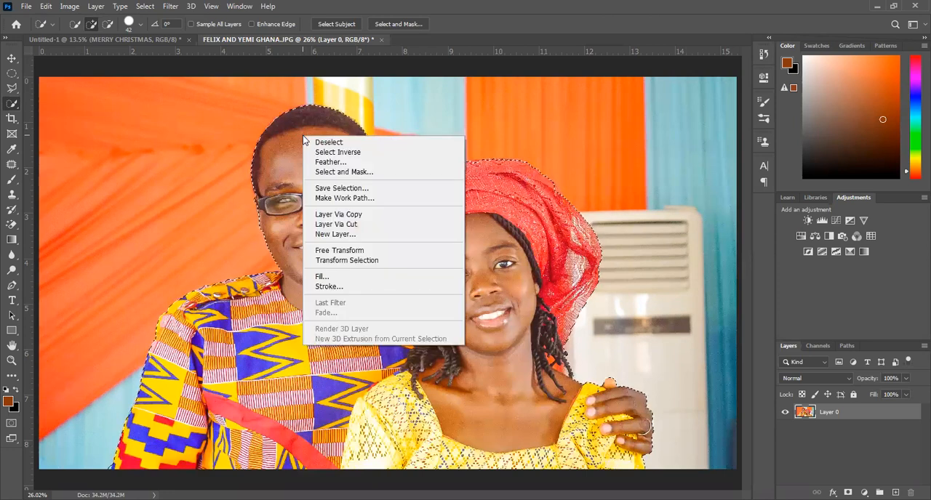
pyautogui.click(340, 152)
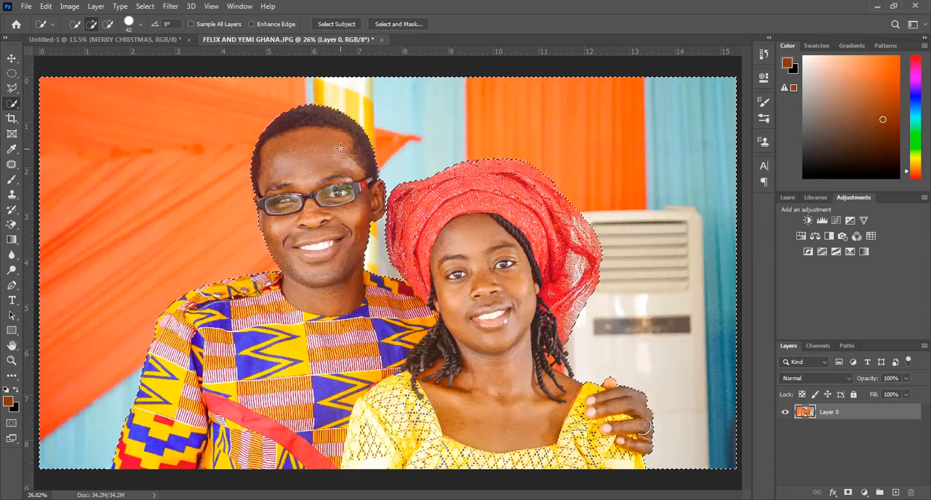
pyautogui.press('Delete')
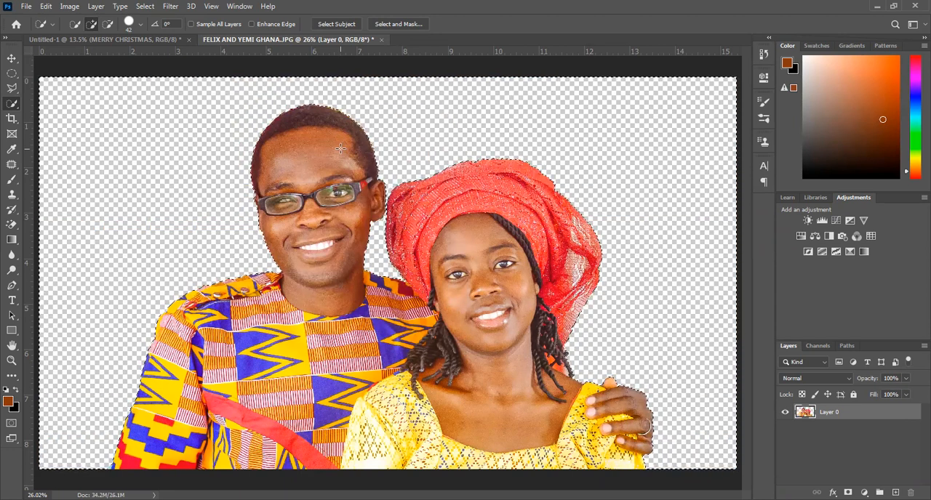
pyautogui.hotkey('ctrl', 'd')
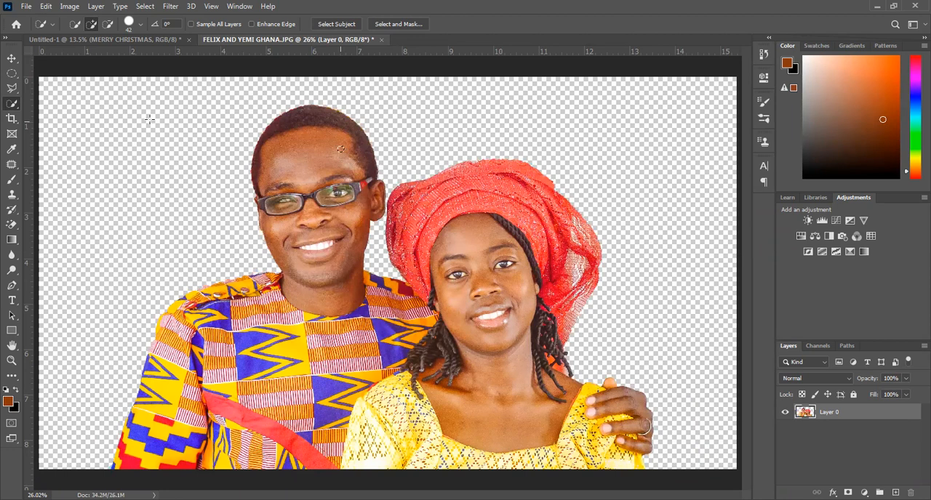
# Try the Quick Selection tool on the man's hair, drop the selection, and move the couple cutout slightly upward.
pyautogui.moveTo(340, 149); pyautogui.dragTo(267, 123)
pyautogui.click(11, 90)
pyautogui.click(221, 129)
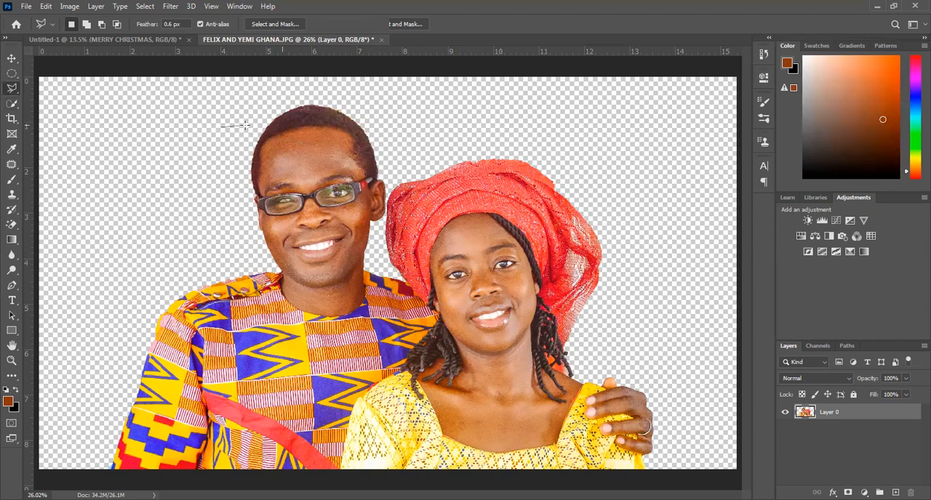
pyautogui.press('v')
pyautogui.moveTo(284, 153); pyautogui.dragTo(337, 111)
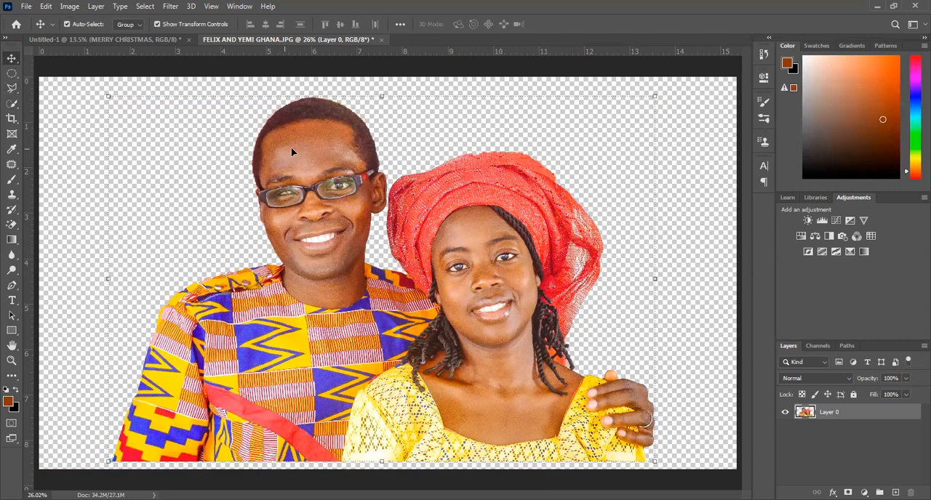
# Examine the cutout edge along the man's hair at 200% zoom, and fit the whole image back on screen.
pyautogui.press('z')
pyautogui.click(281, 111)
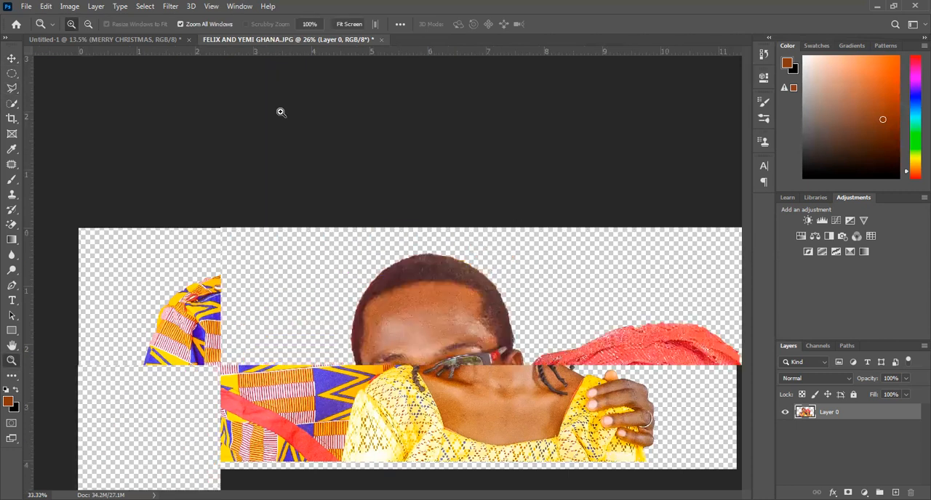
pyautogui.click(393, 272)
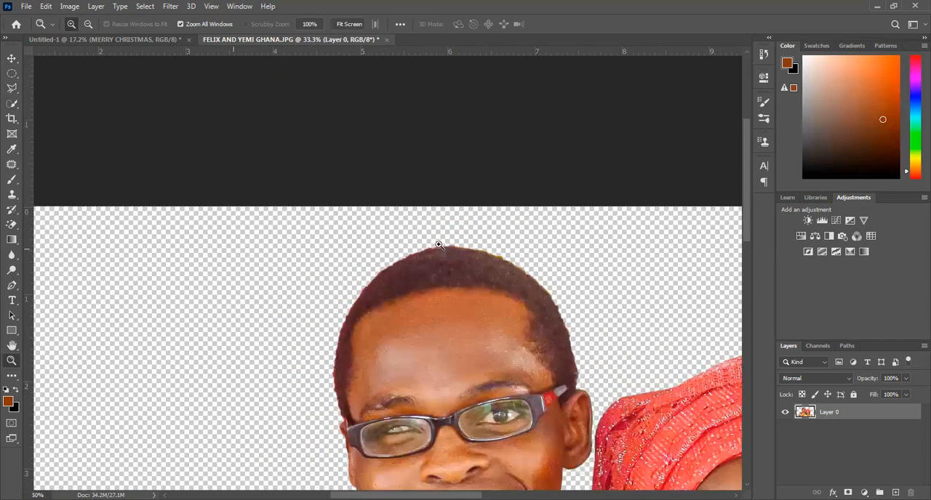
pyautogui.click(439, 253)
pyautogui.click(442, 253)
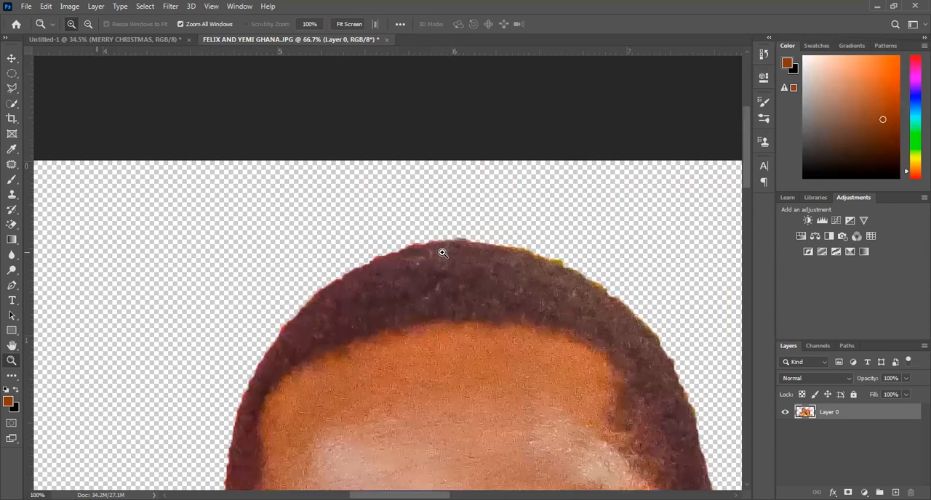
pyautogui.click(442, 253)
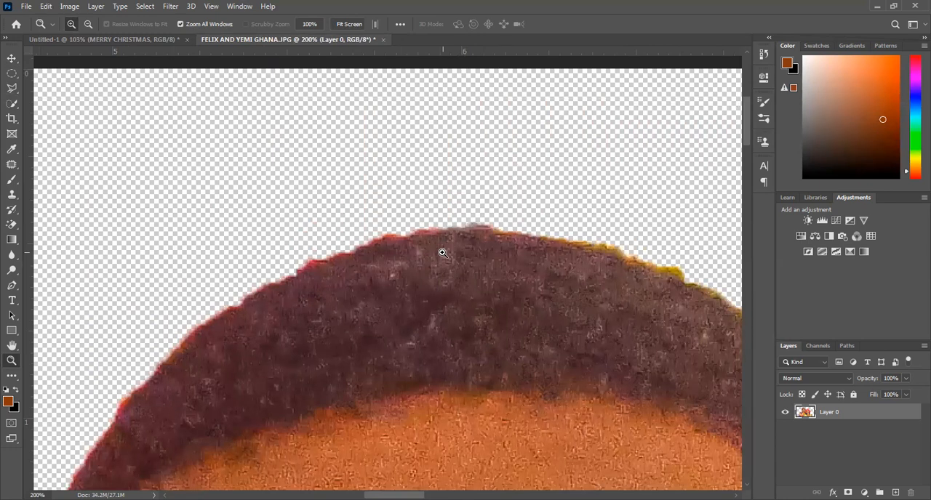
pyautogui.rightClick(442, 252)
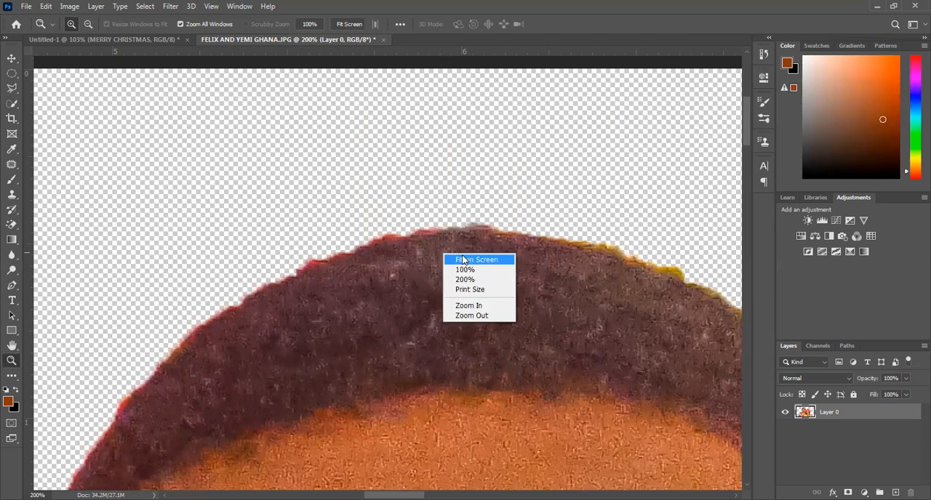
pyautogui.click(462, 260)
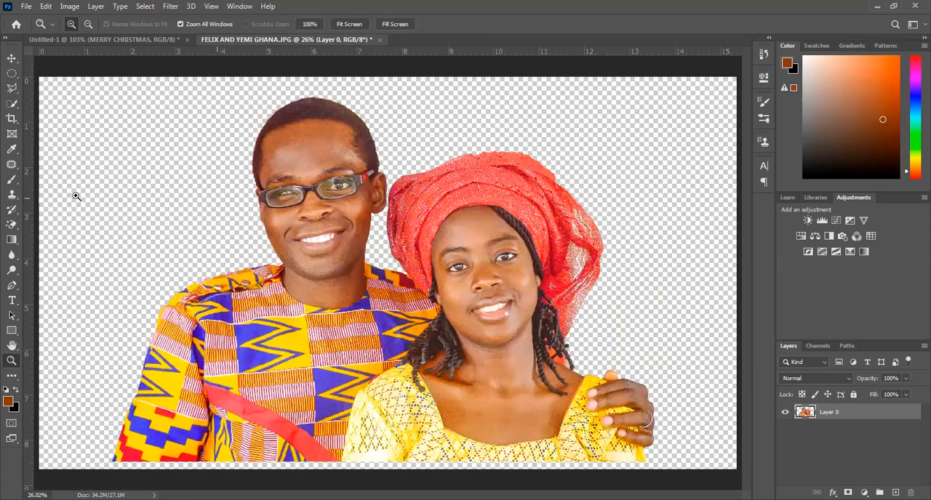
# Undo the cutout's move and the background deletion, going back to the active selection around the couple.
pyautogui.click(11, 59)
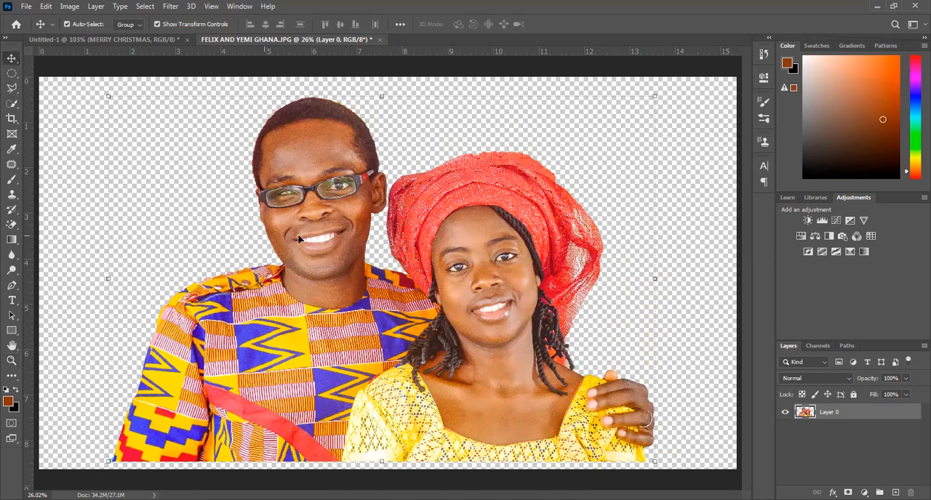
pyautogui.hotkey('ctrl', 'z')
pyautogui.hotkey('ctrl', 'z')
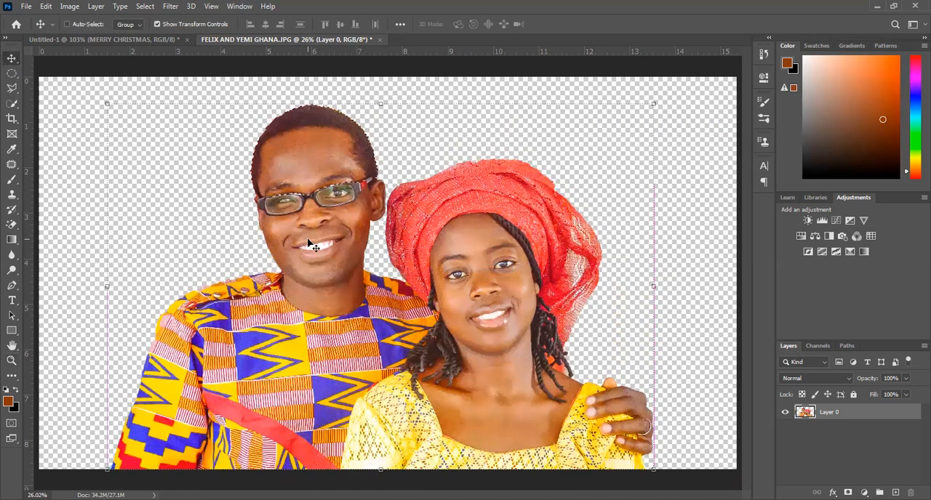
pyautogui.hotkey('ctrl', 'd')
pyautogui.hotkey('ctrl', 'z')
pyautogui.hotkey('ctrl', 'z')
pyautogui.hotkey('ctrl', 'z')
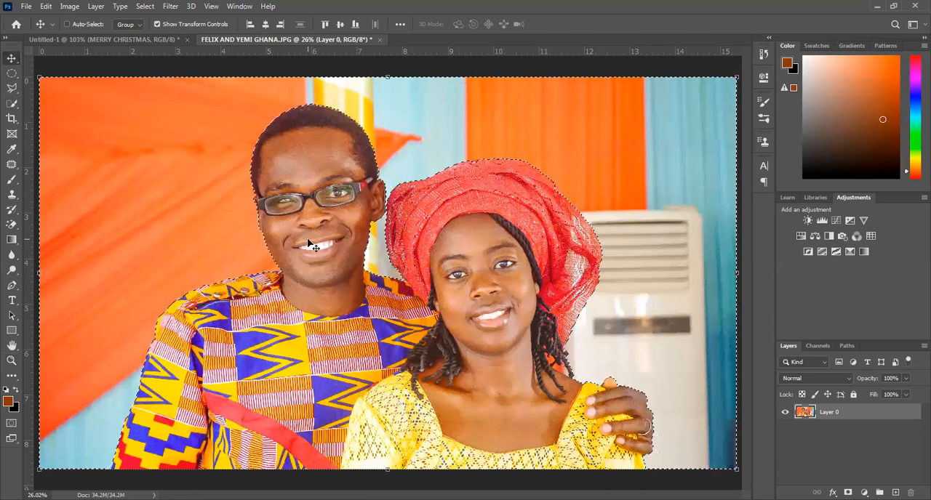
pyautogui.hotkey('ctrl', 'z')
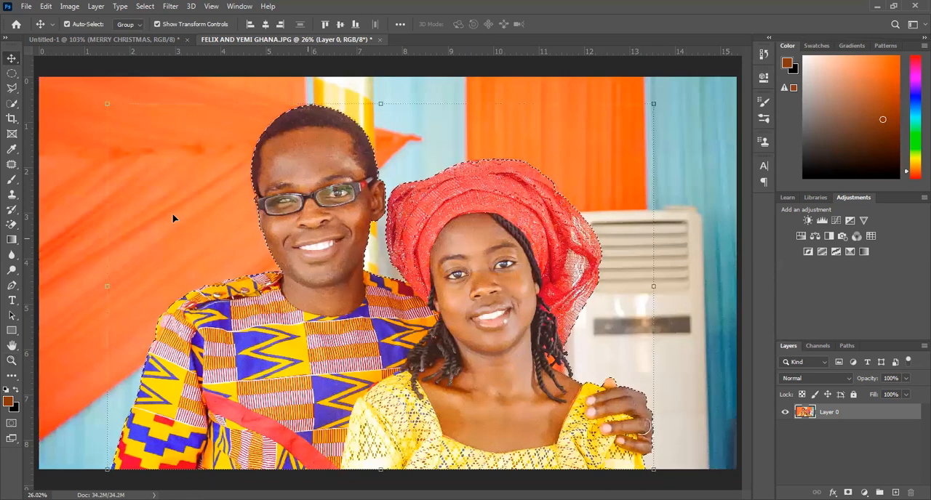
pyautogui.click(11, 87)
pyautogui.click(84, 465)
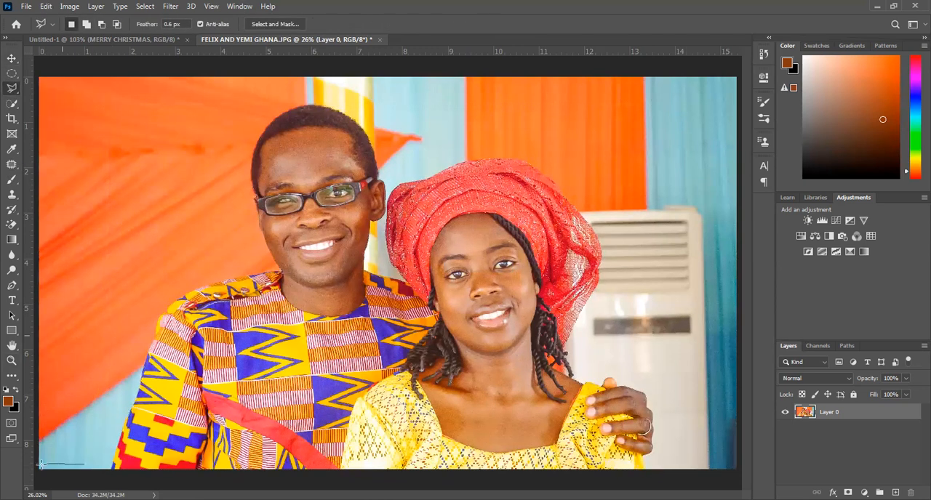
pyautogui.doubleClick(86, 477)
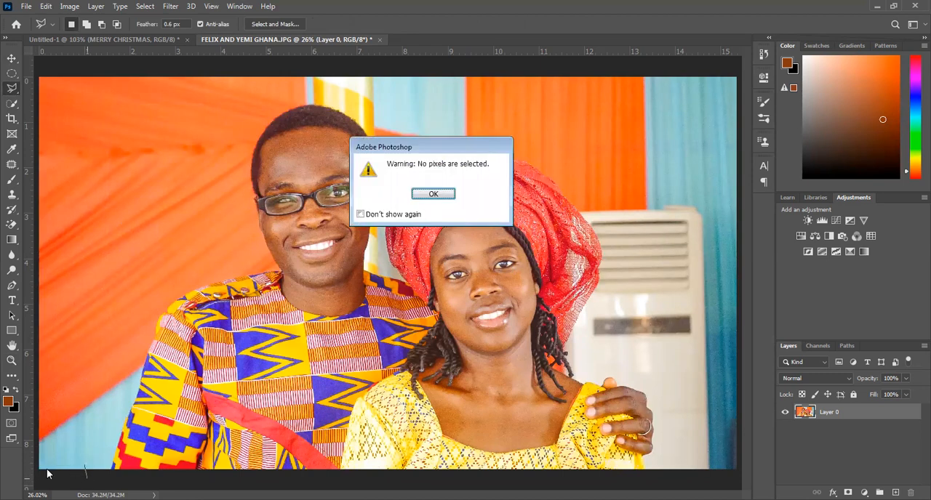
pyautogui.press('Return')
# Outline the background with the Polygonal Lasso, following the man's sleeve and head, around the woman and along the outer canvas edges.
pyautogui.click(40, 472)
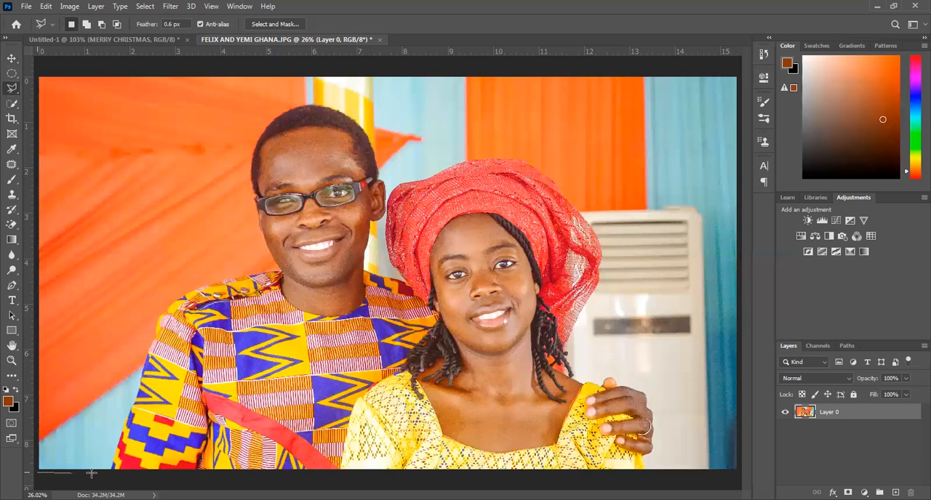
pyautogui.click(108, 473)
pyautogui.click(276, 269)
pyautogui.click(254, 198)
pyautogui.click(234, 144)
pyautogui.click(317, 96)
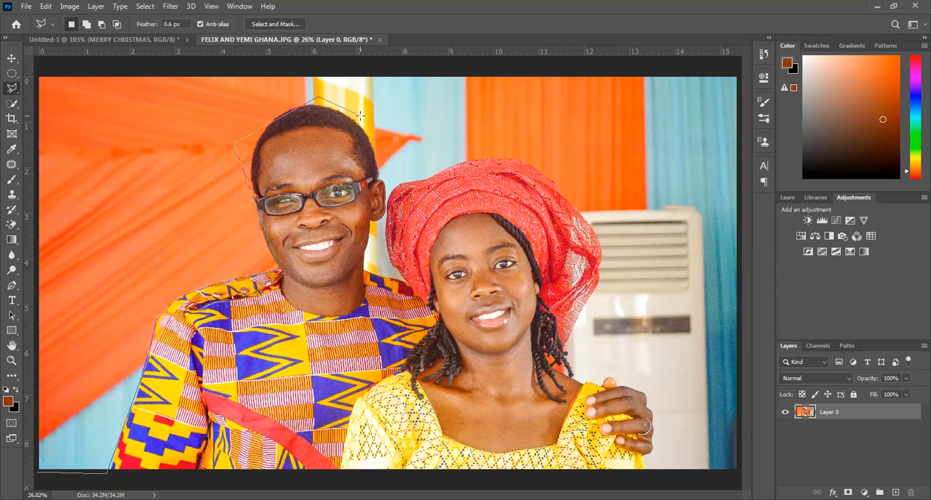
pyautogui.click(395, 154)
pyautogui.click(451, 122)
pyautogui.click(641, 294)
pyautogui.click(595, 345)
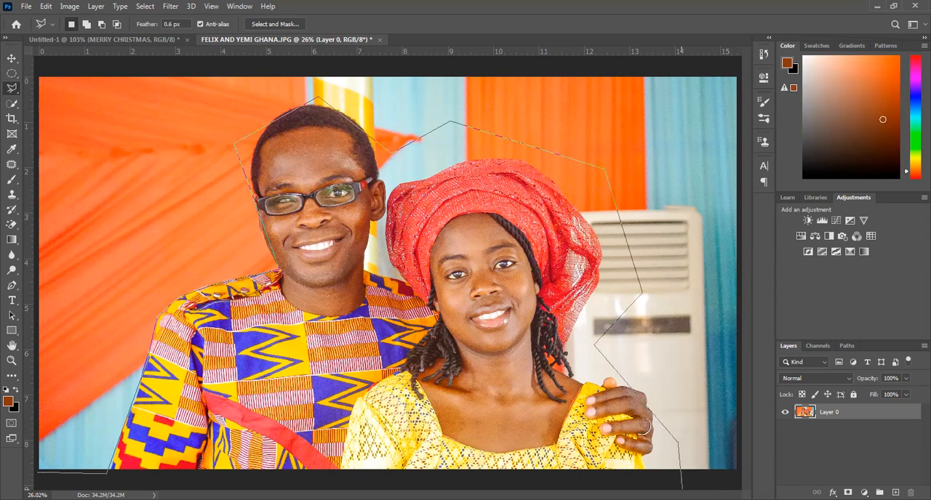
pyautogui.click(676, 484)
pyautogui.click(742, 477)
pyautogui.click(736, 65)
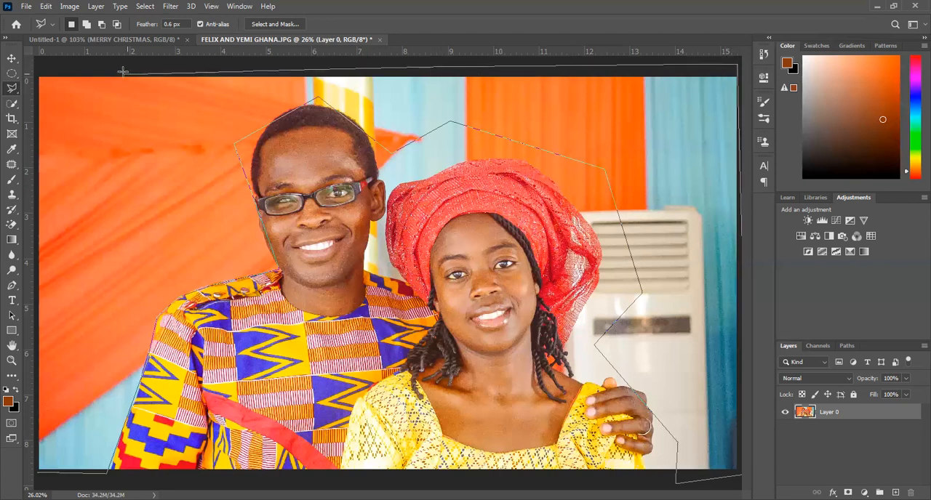
pyautogui.click(35, 69)
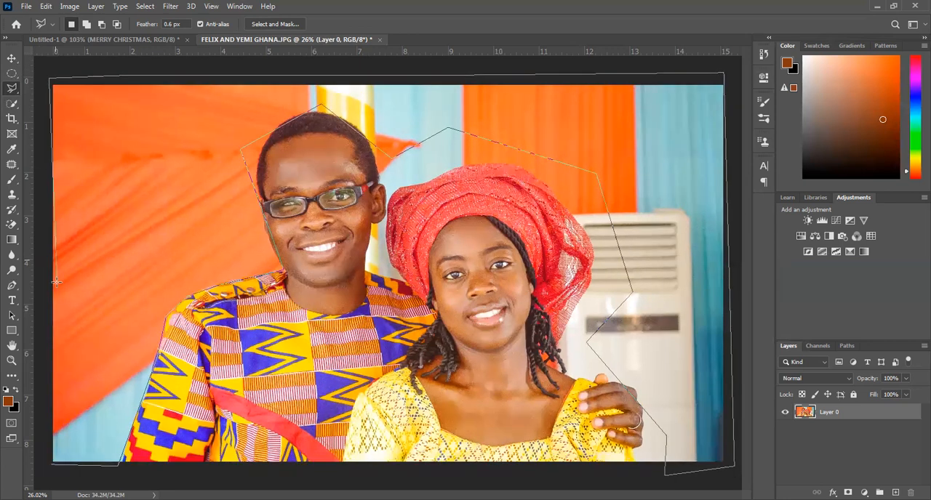
pyautogui.doubleClick(40, 411)
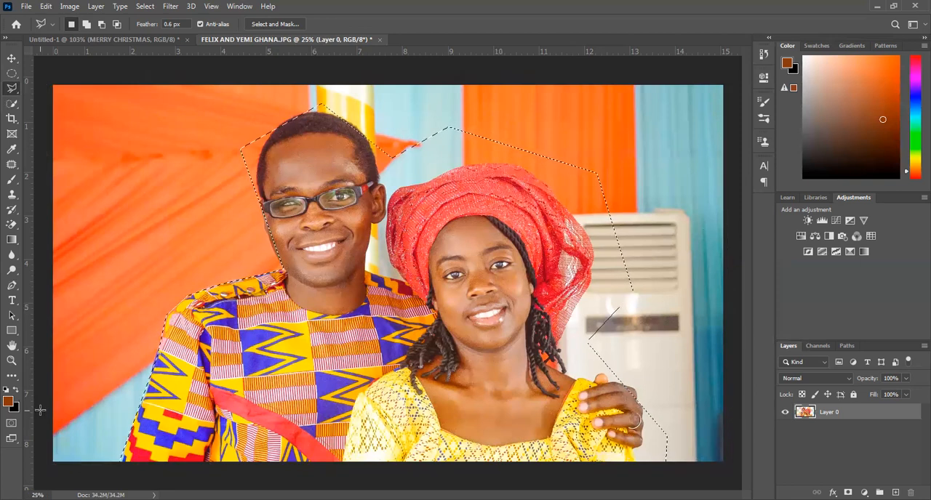
# Try deleting the background enclosed by the lasso selection, and undo both the deletion and the selection.
pyautogui.hotkey('ctrl', 'shift', 'i')
pyautogui.press('Delete')
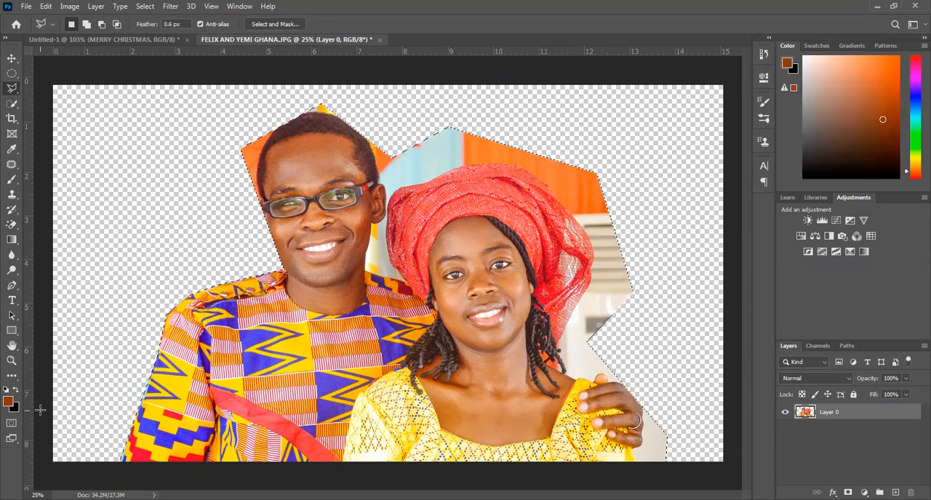
pyautogui.press('Return')
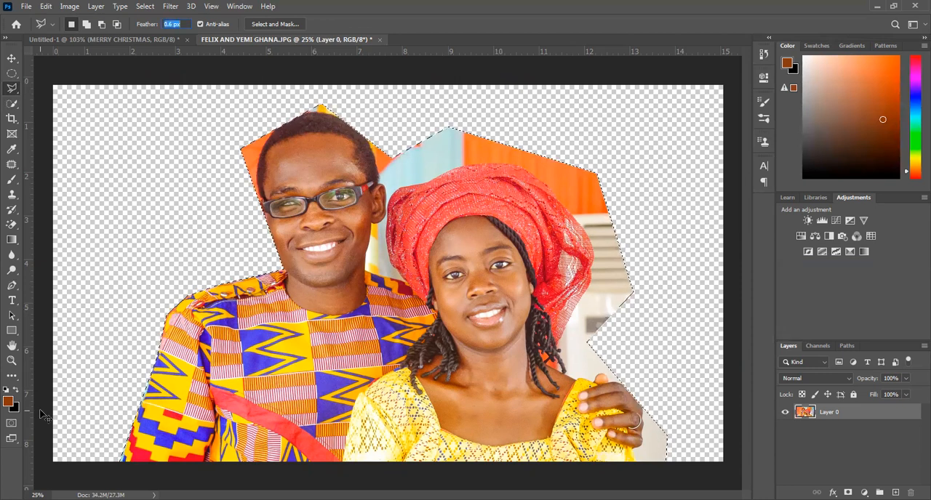
pyautogui.hotkey('ctrl', 'z')
pyautogui.hotkey('ctrl', 'z')
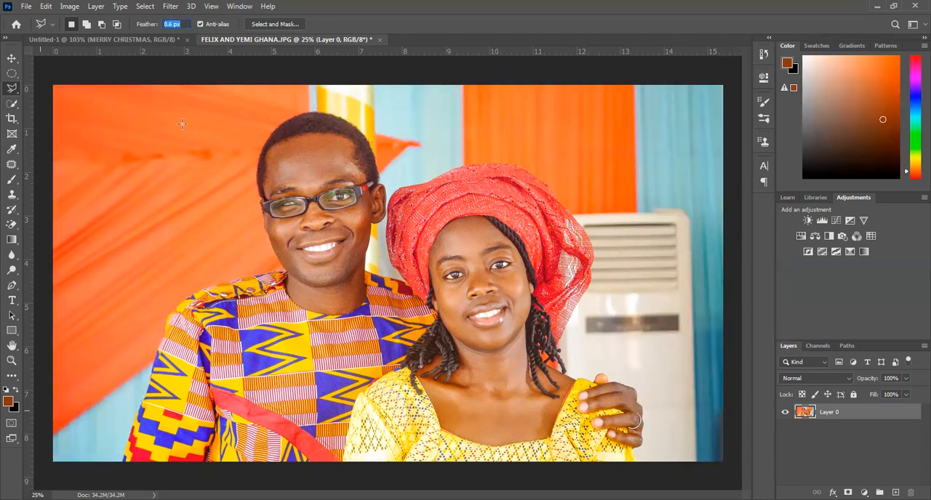
# Switch to the "MERRY CHRISTMAS" poster document and fit it on screen.
pyautogui.click(114, 41)
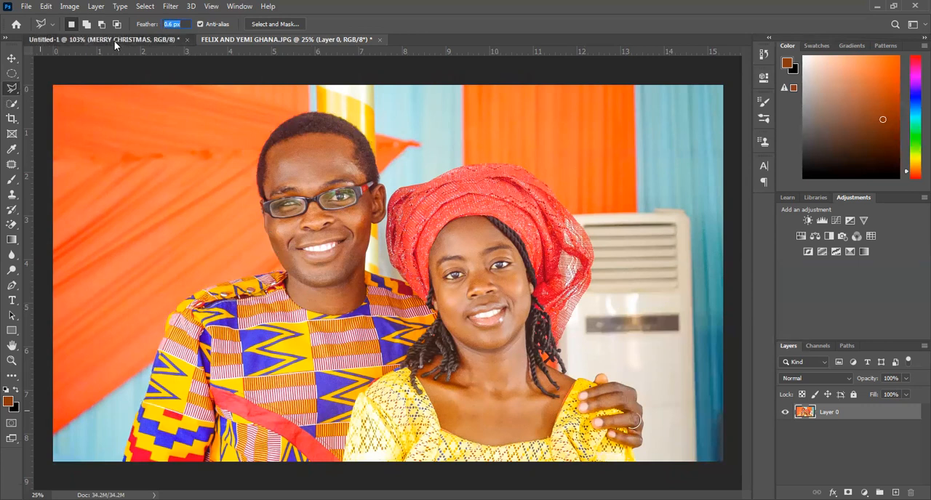
pyautogui.press('z')
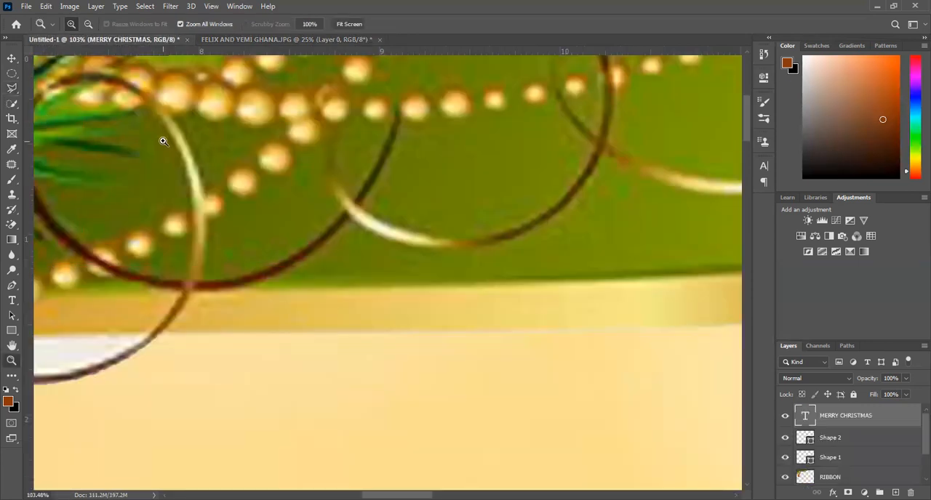
pyautogui.rightClick(163, 141)
pyautogui.click(191, 148)
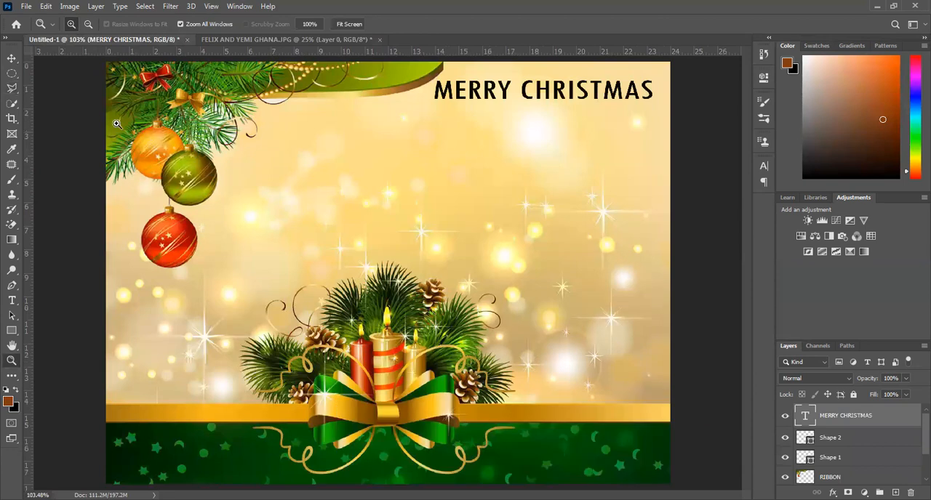
pyautogui.click(12, 58)
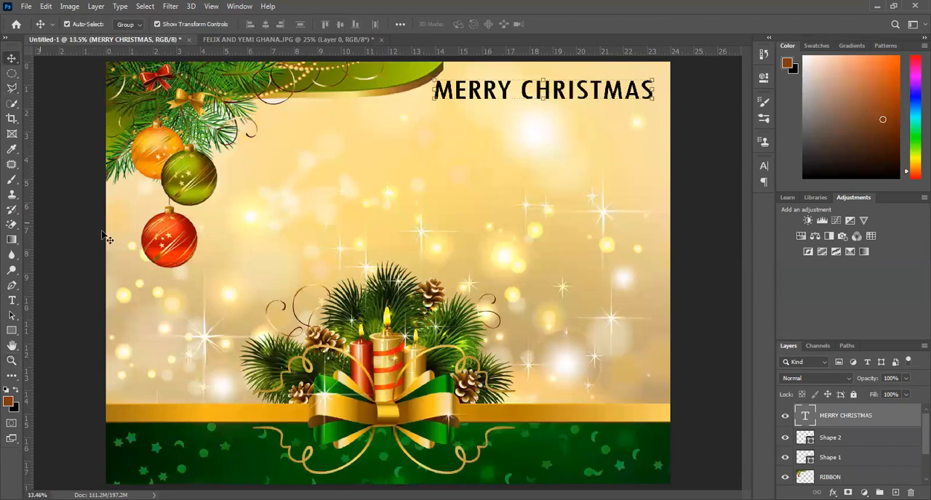
# Search the picture folder for "GHANA" and open the cropped PSD version of the couple's photo.
pyautogui.click(26, 6)
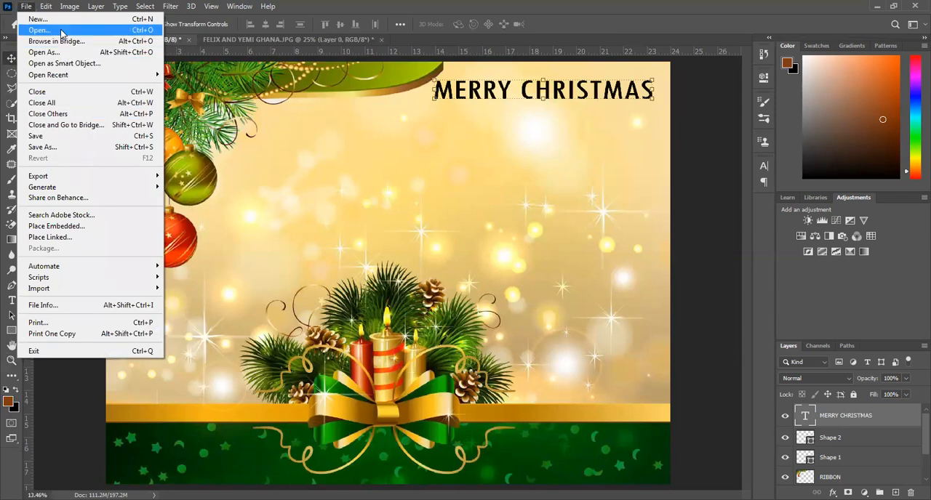
pyautogui.click(63, 29)
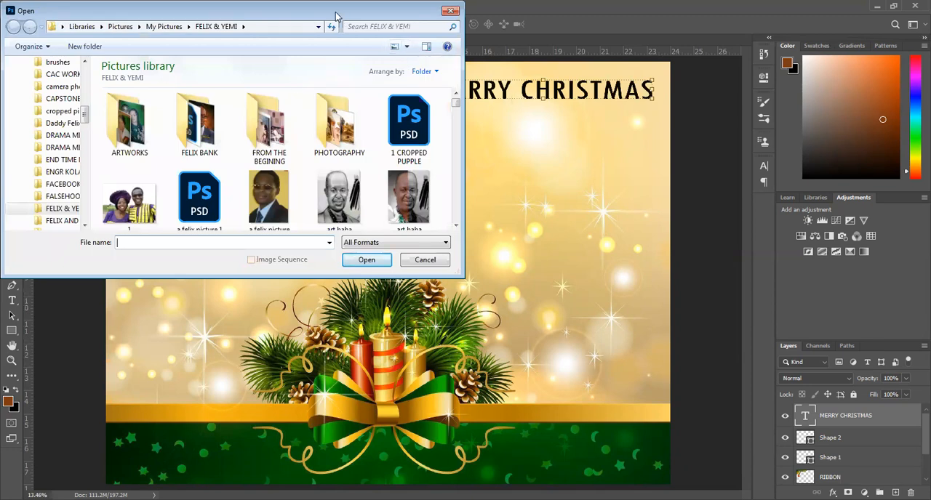
pyautogui.click(374, 64)
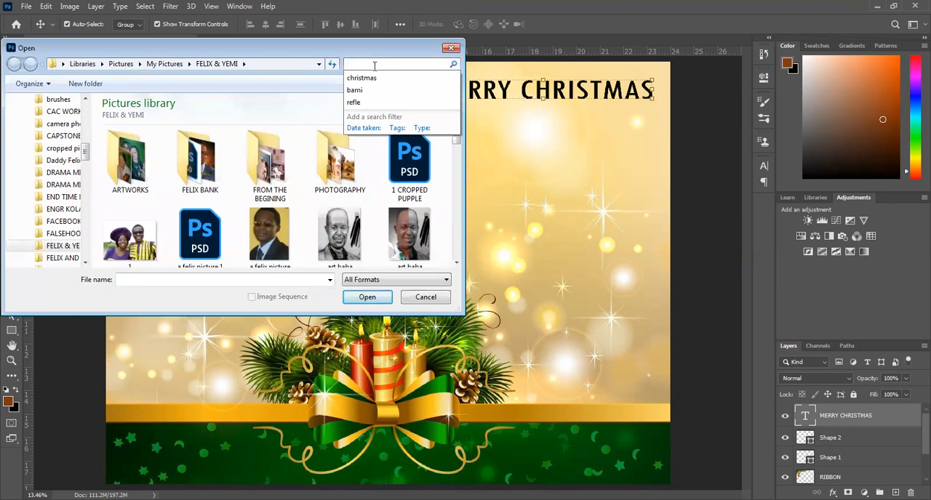
pyautogui.write('GHANA')
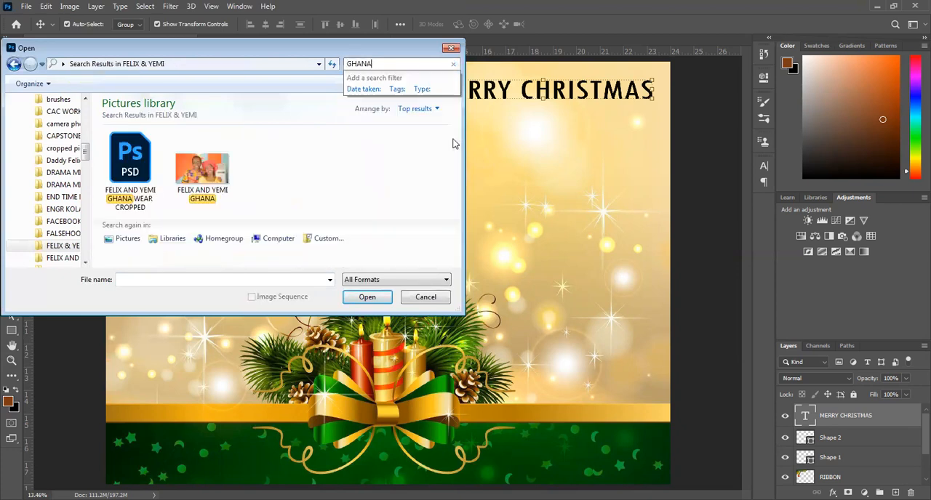
pyautogui.click(121, 166)
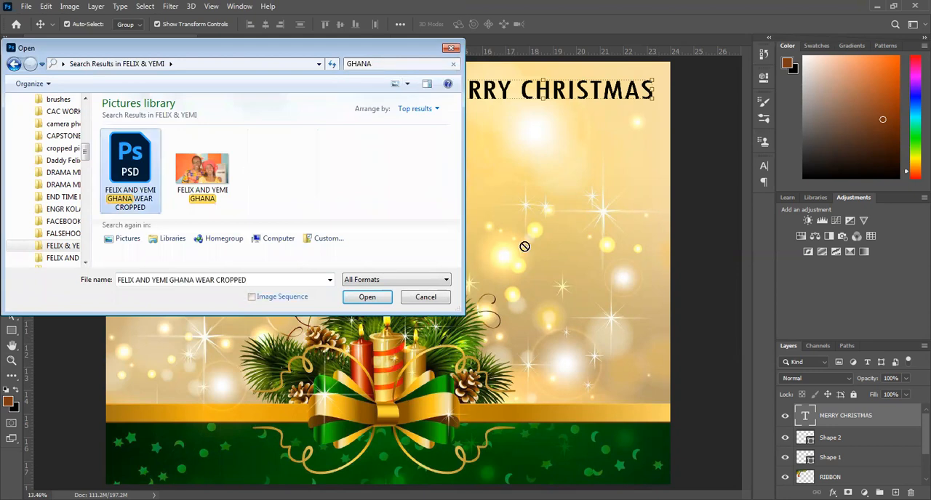
pyautogui.click(366, 298)
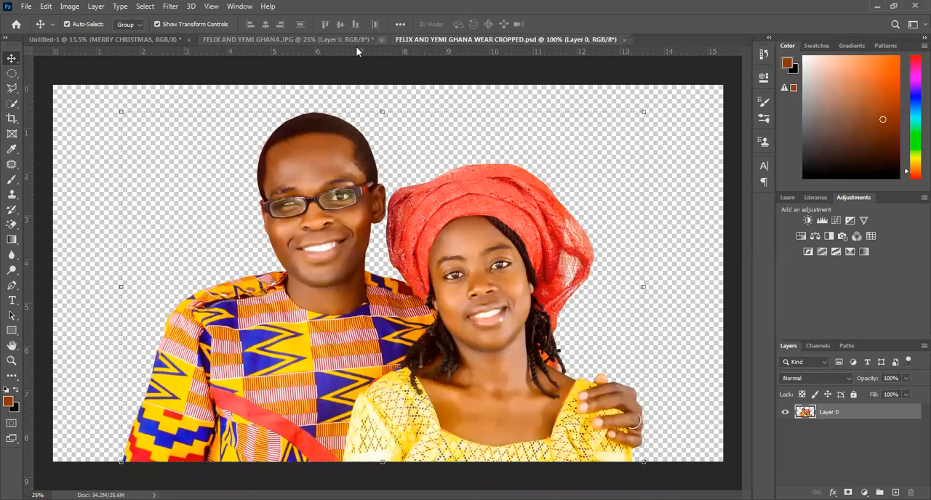
# Close the uncropped JPG photo of the couple without saving its changes.
pyautogui.click(356, 46)
pyautogui.hotkey('ctrl', 'w')
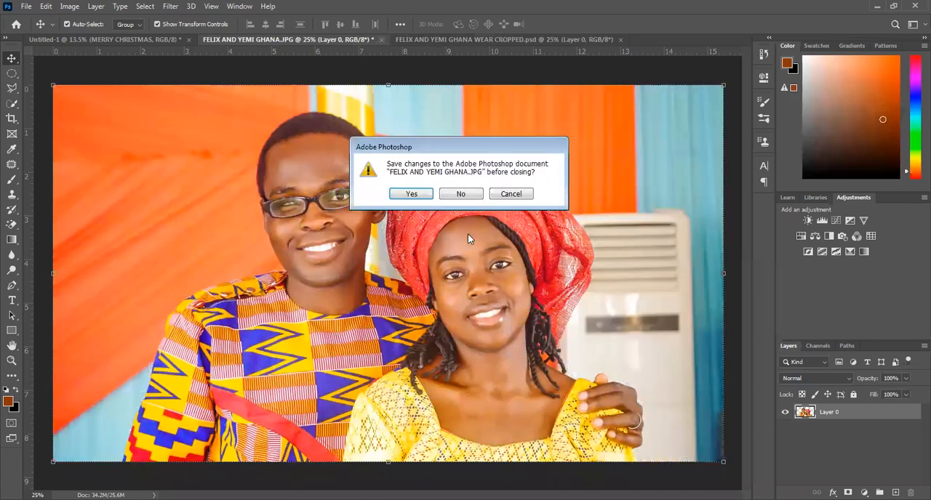
pyautogui.click(460, 194)
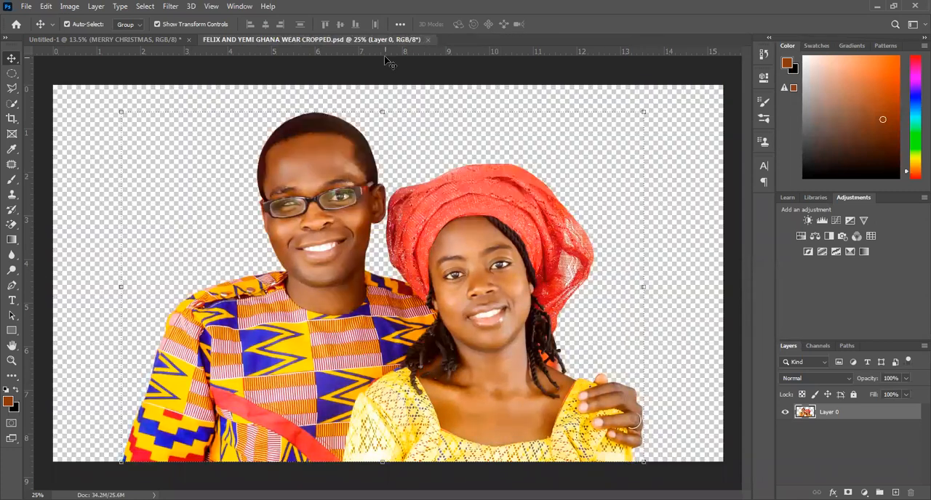
# Float the cropped photo's window, copy the couple into the Christmas poster as a new layer, and close the photo.
pyautogui.moveTo(392, 107); pyautogui.dragTo(492, 145)
pyautogui.moveTo(646, 337); pyautogui.dragTo(262, 237)
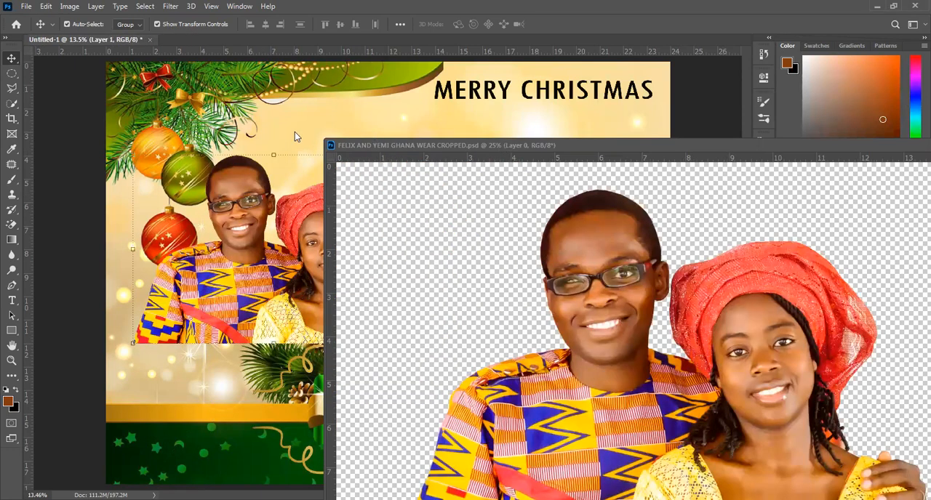
pyautogui.moveTo(792, 144); pyautogui.dragTo(588, 133)
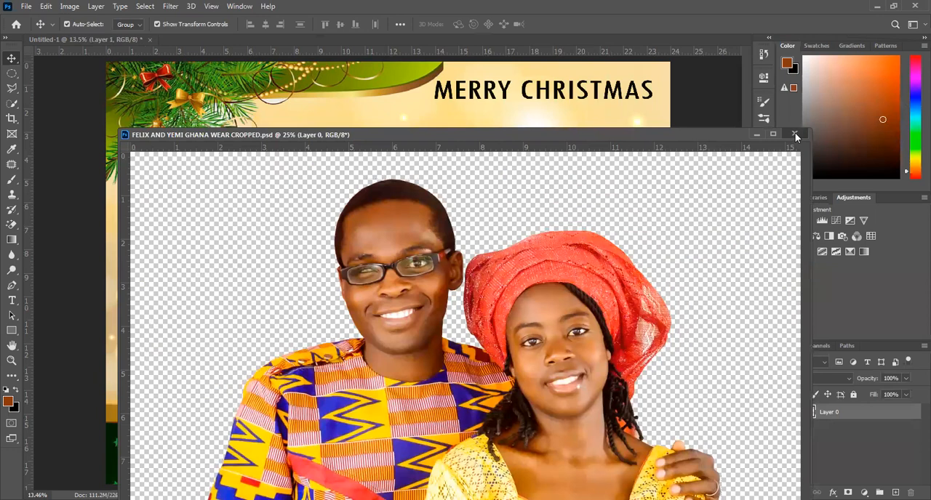
pyautogui.click(796, 135)
# Move the couple to the poster's lower right and scale them down to fit beside the candle arrangement.
pyautogui.moveTo(342, 223); pyautogui.dragTo(527, 173)
pyautogui.moveTo(609, 165); pyautogui.dragTo(590, 162)
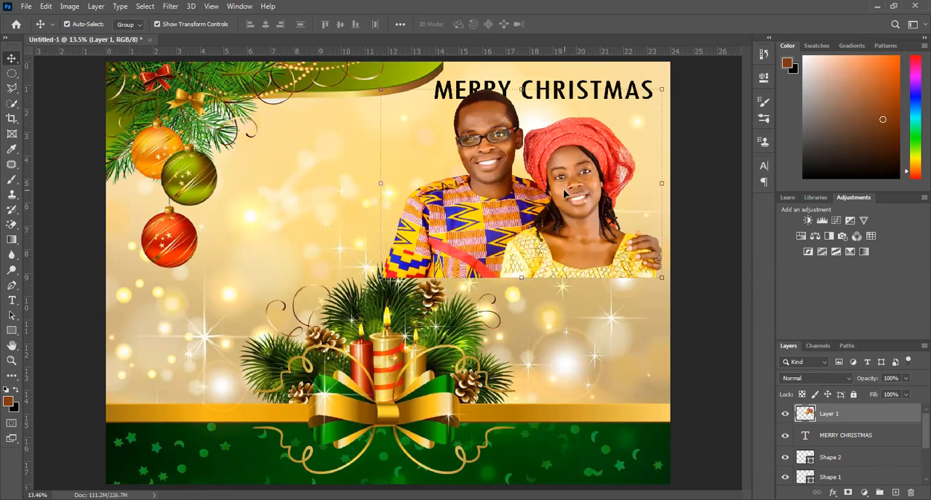
pyautogui.moveTo(572, 321); pyautogui.dragTo(575, 321)
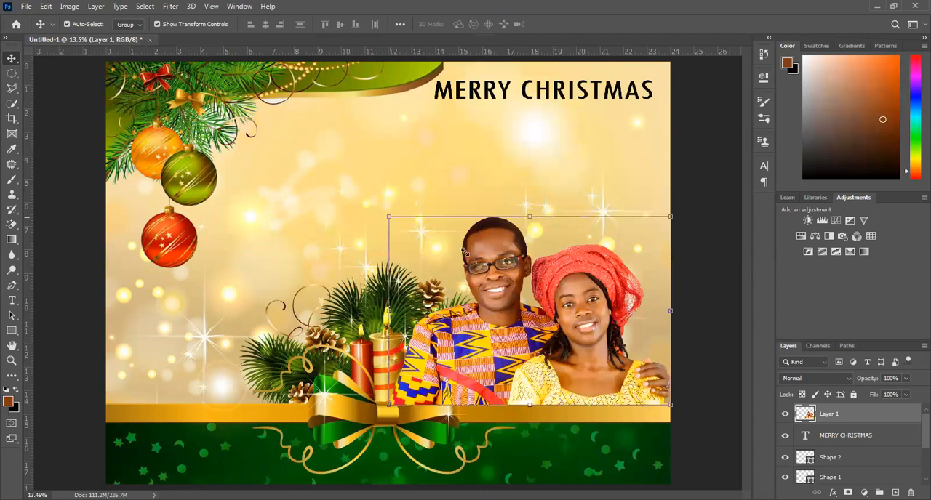
pyautogui.moveTo(389, 216); pyautogui.dragTo(496, 281)
pyautogui.press('Return')
pyautogui.click(521, 256)
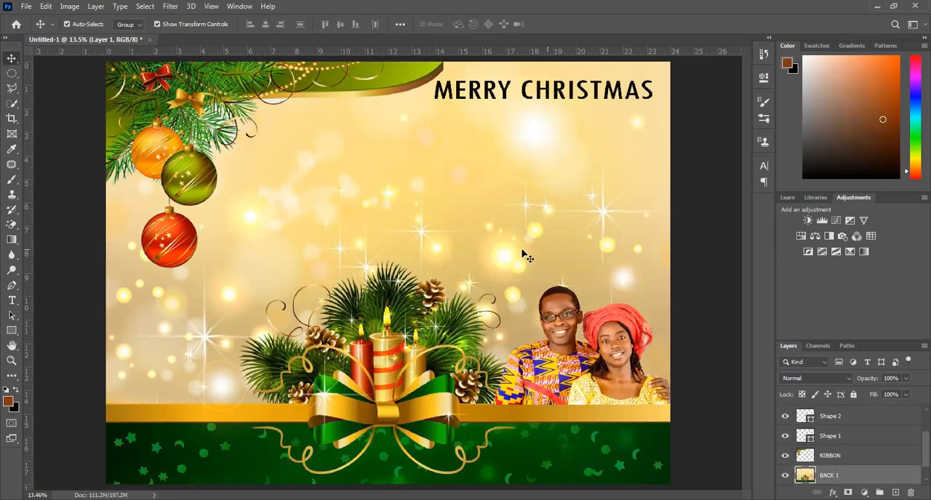
# Reposition the couple so the photo's lower edge rests on the gold band beside the candles.
pyautogui.moveTo(575, 325); pyautogui.dragTo(575, 313)
pyautogui.hotkey('ctrl', 'z')
pyautogui.moveTo(576, 367); pyautogui.dragTo(577, 351)
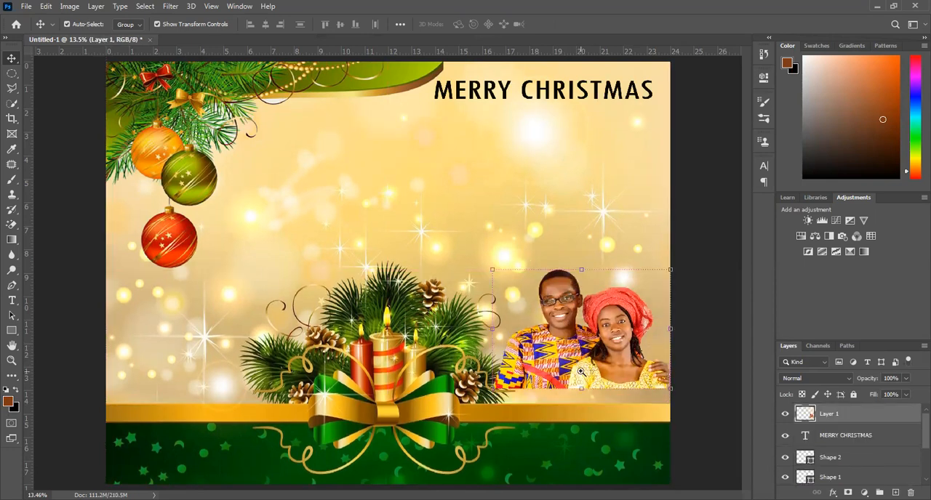
pyautogui.press('z')
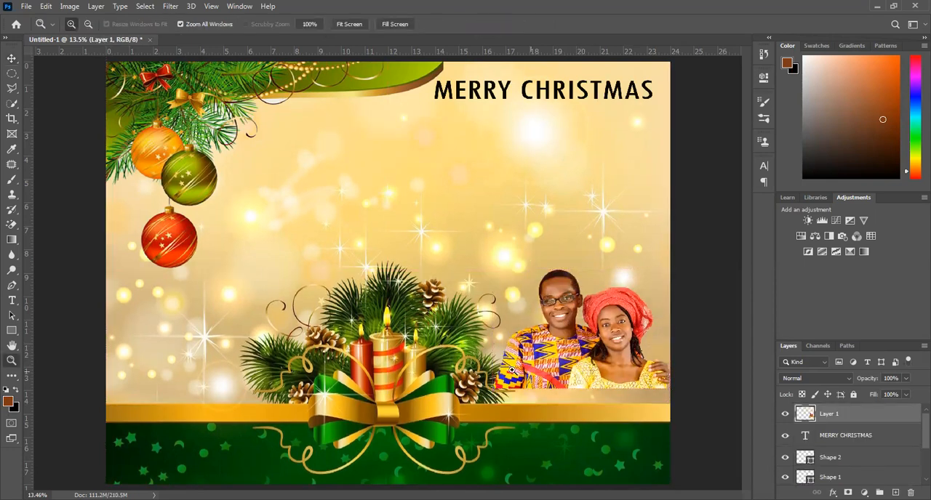
pyautogui.click(587, 415)
pyautogui.rightClick(588, 419)
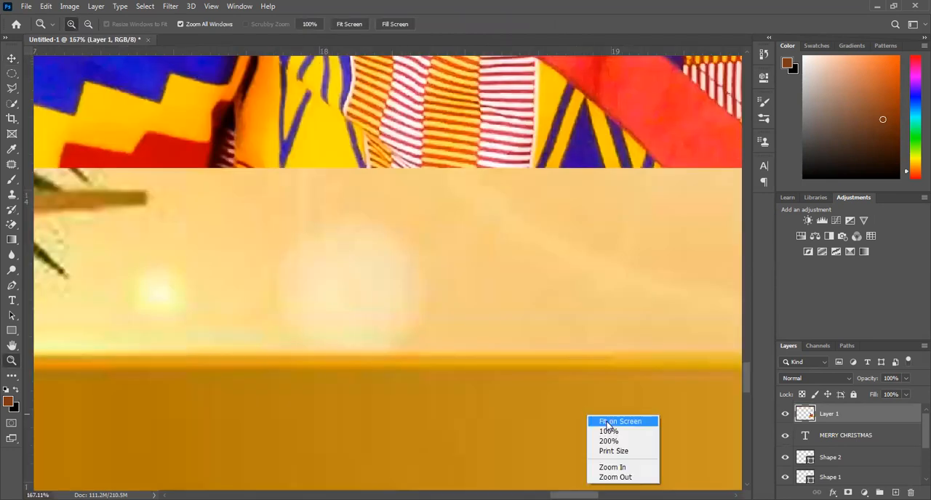
pyautogui.click(607, 422)
pyautogui.click(589, 367)
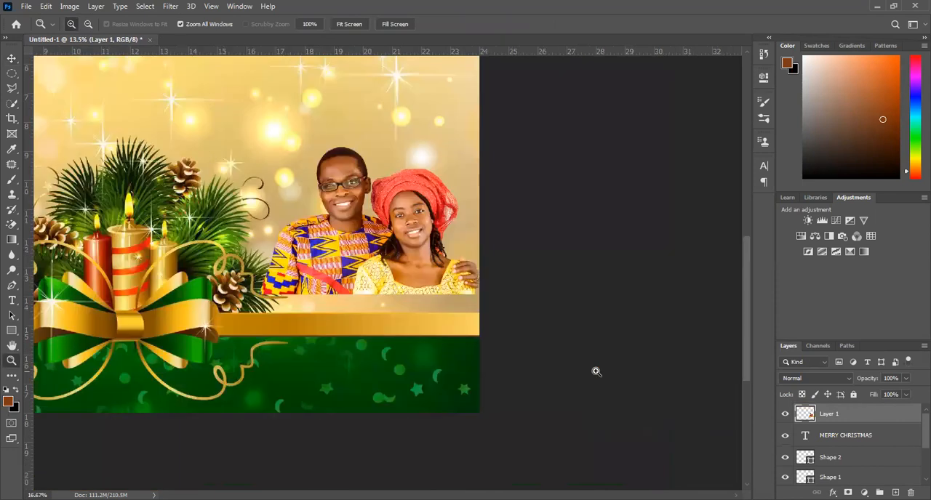
pyautogui.click(11, 58)
pyautogui.moveTo(367, 274); pyautogui.dragTo(373, 289)
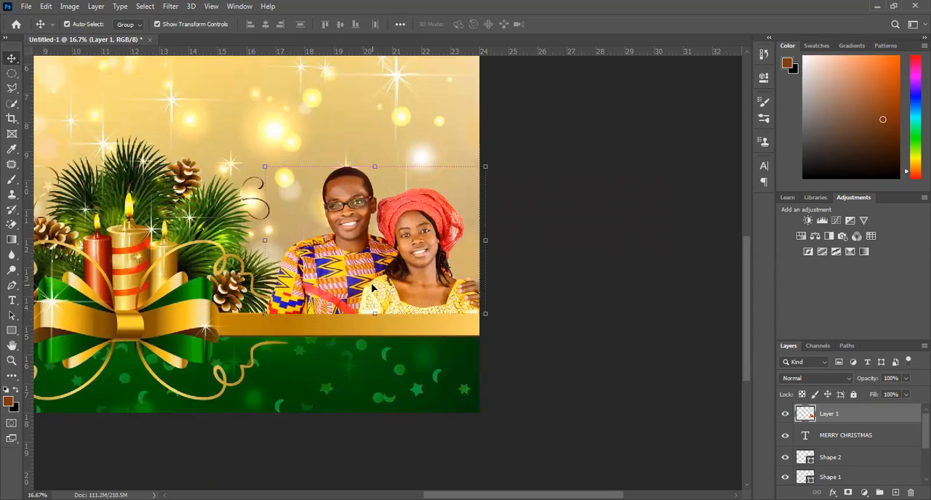
# Set up the Clear-mode Brush with 49% opacity and a 187 px Soft Round tip.
pyautogui.press('b')
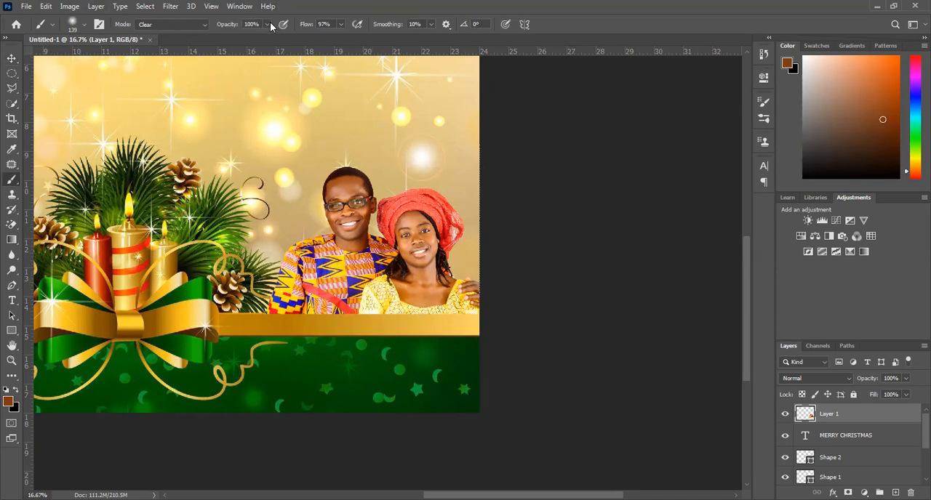
pyautogui.click(232, 37)
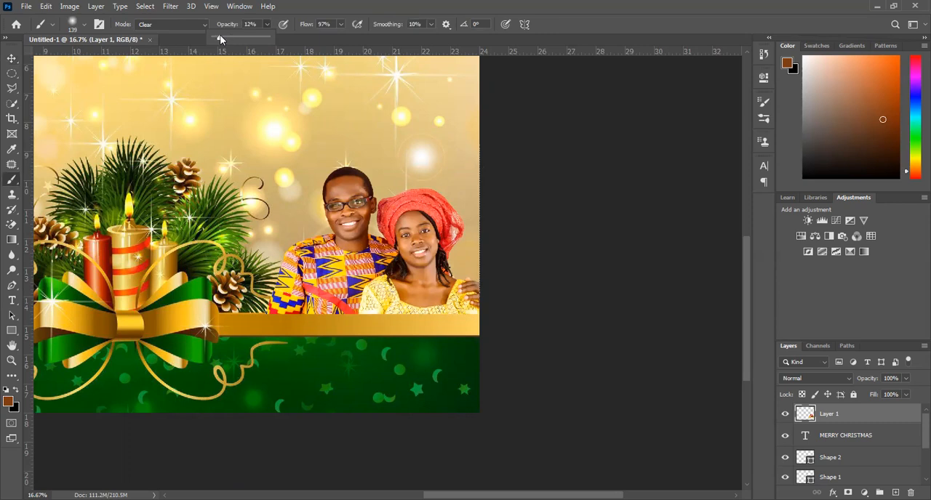
pyautogui.click(298, 313)
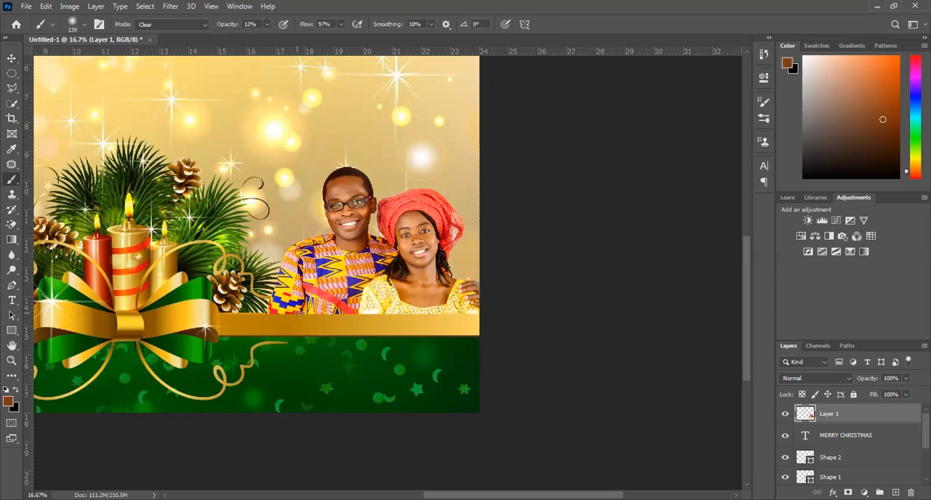
pyautogui.click(268, 24)
pyautogui.click(287, 38)
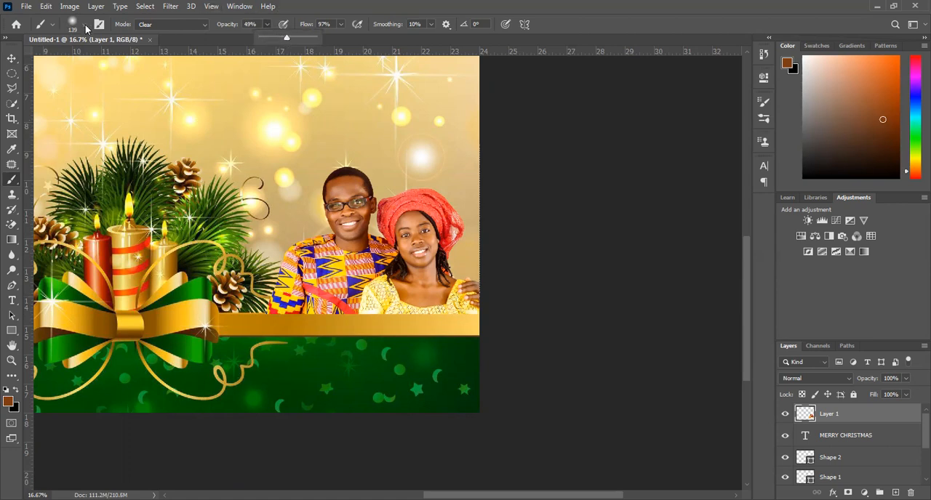
pyautogui.rightClick(120, 61)
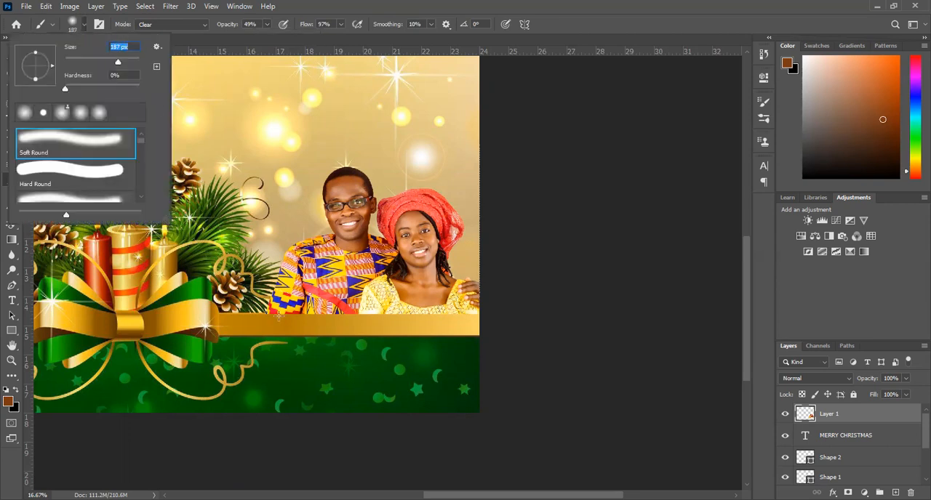
# Brush along the couple's lower edge to fade the clothing softly into the background above the gold band.
pyautogui.moveTo(273, 306)
pyautogui.mouseDown()
pyautogui.moveTo(259, 310)
pyautogui.moveTo(482, 307)
pyautogui.mouseUp()
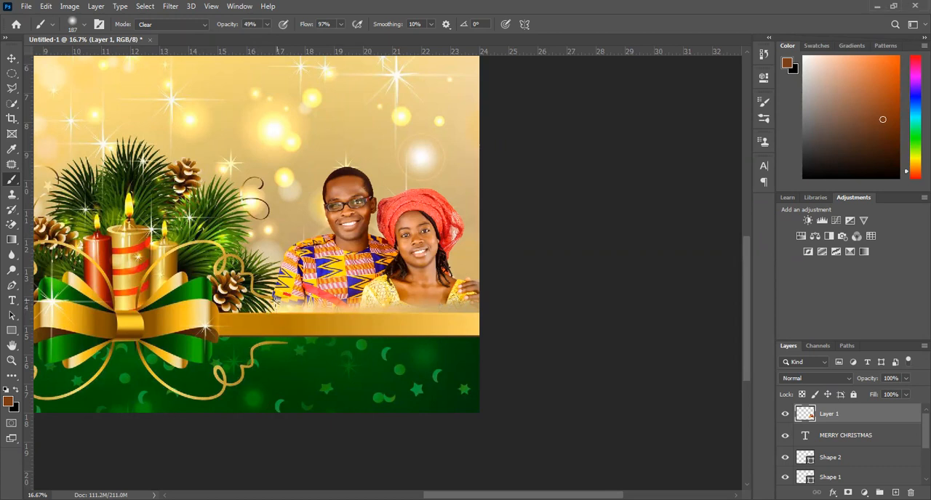
pyautogui.click(303, 311)
pyautogui.moveTo(347, 310)
pyautogui.mouseDown()
pyautogui.moveTo(355, 297)
pyautogui.moveTo(374, 300)
pyautogui.mouseUp()
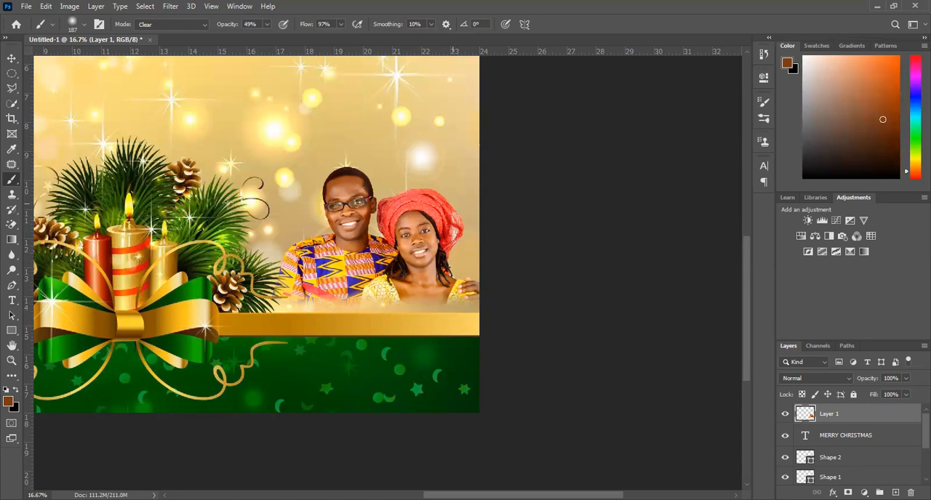
pyautogui.press('z')
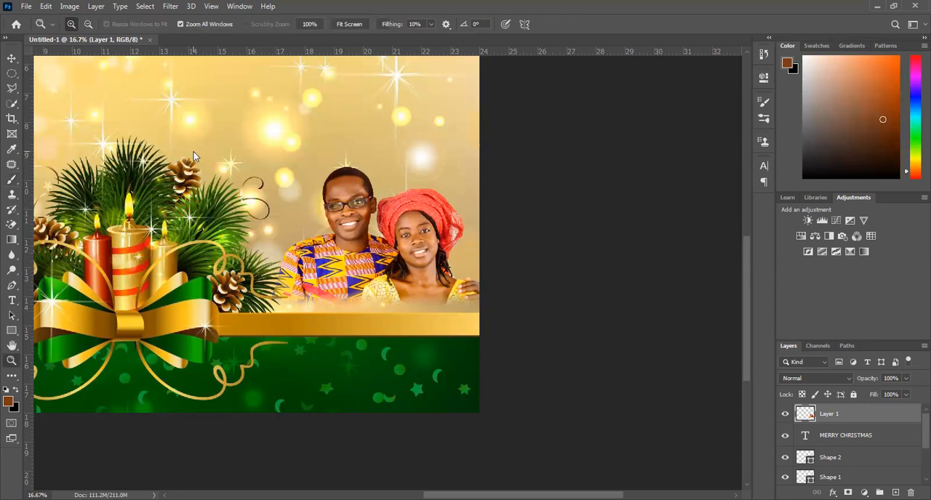
pyautogui.rightClick(201, 158)
pyautogui.click(225, 159)
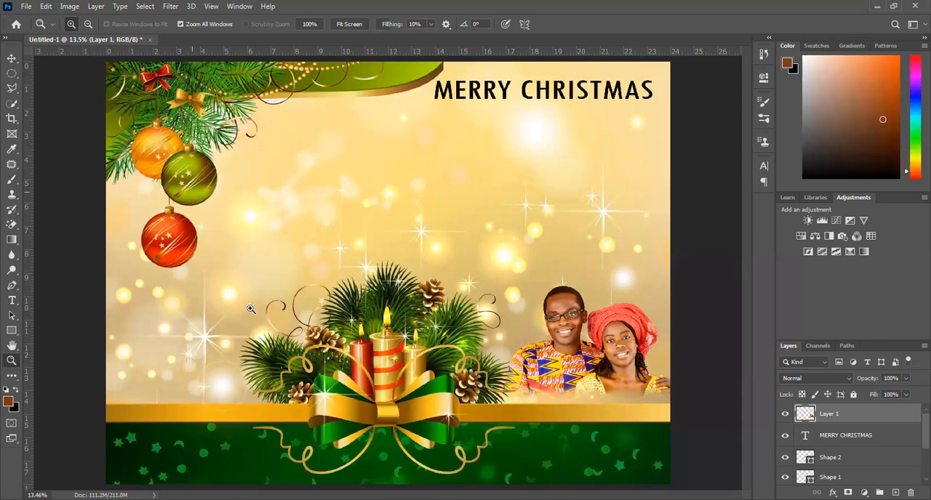
pyautogui.press('v')
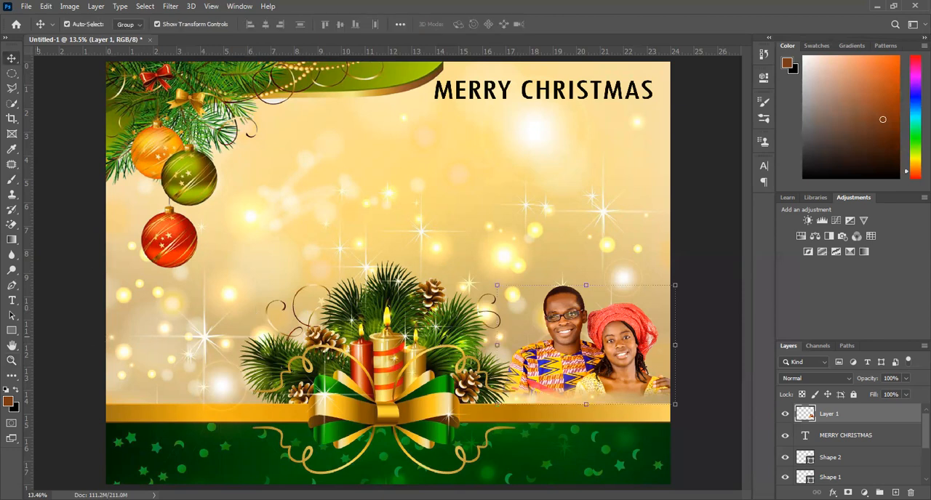
# Search the current picture folder and the Documents library for "LOGO" in the file-opening dialog.
pyautogui.click(26, 7)
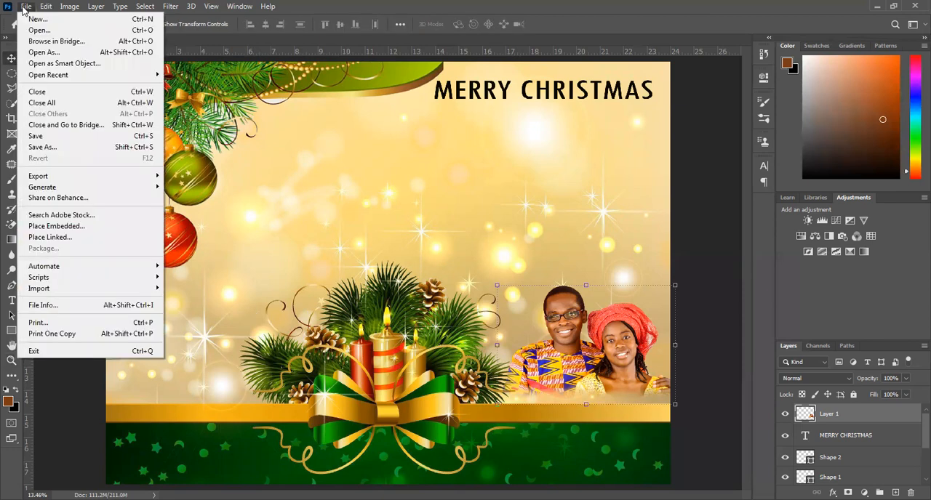
pyautogui.click(47, 31)
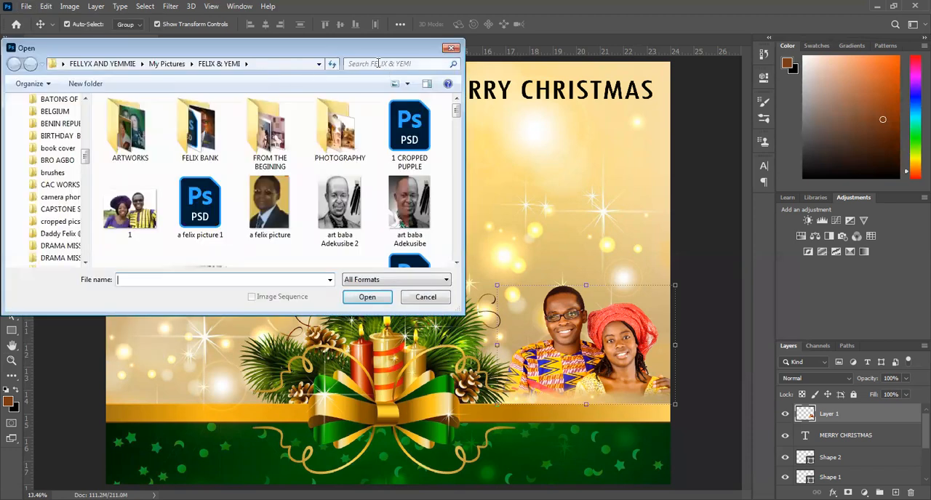
pyautogui.click(378, 64)
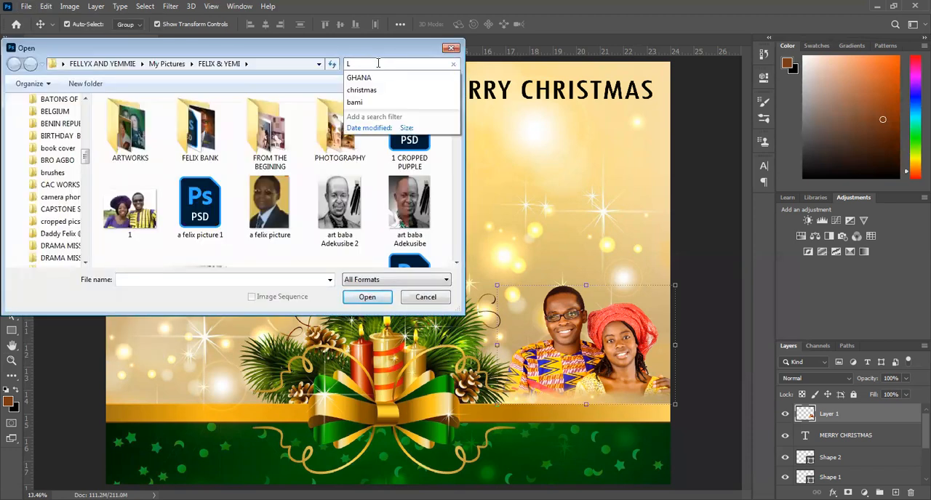
pyautogui.write('LOGO')
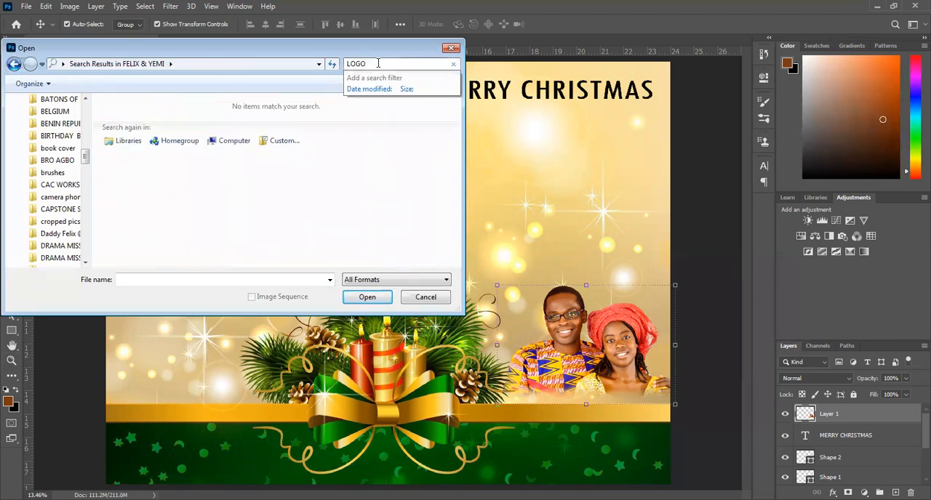
pyautogui.scroll(10, 79, 123)
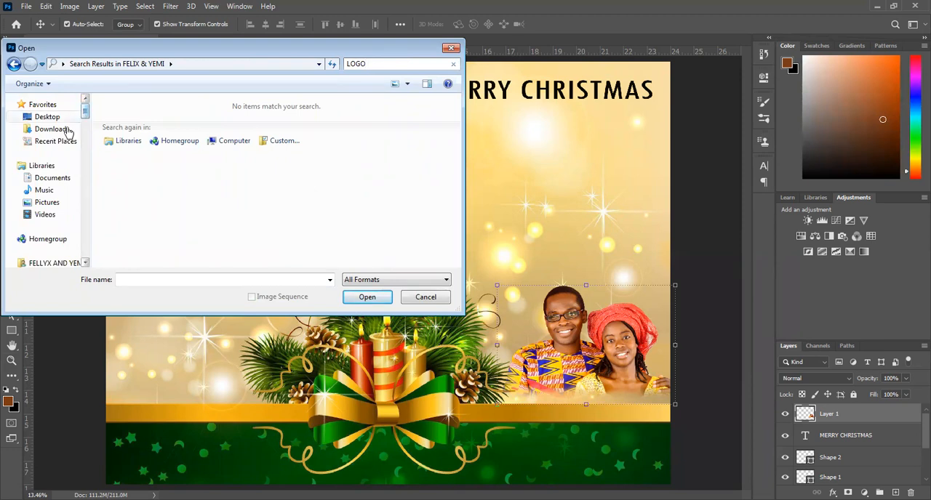
pyautogui.click(53, 178)
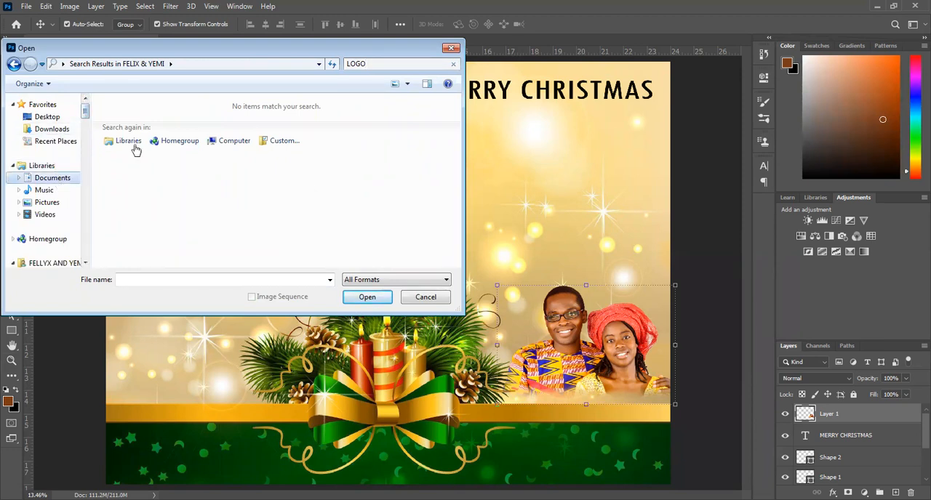
pyautogui.click(384, 64)
pyautogui.write('LOGO')
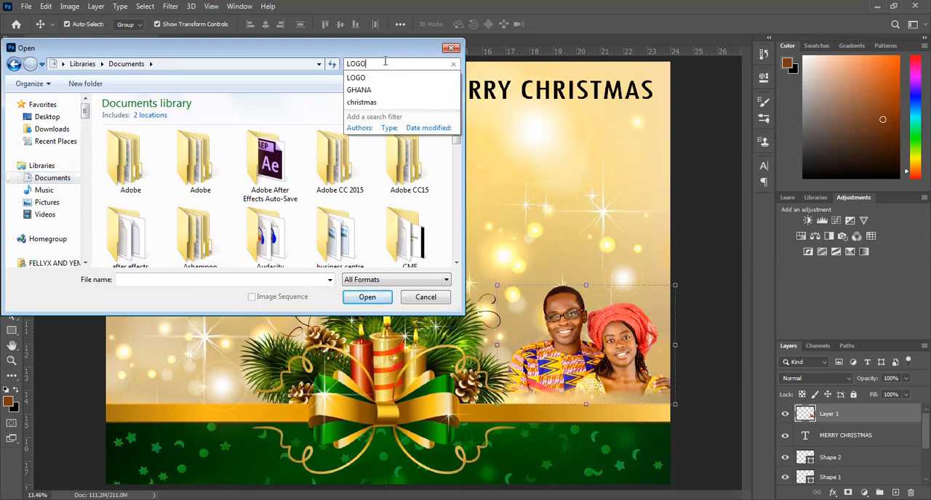
pyautogui.moveTo(455, 141); pyautogui.dragTo(457, 148)
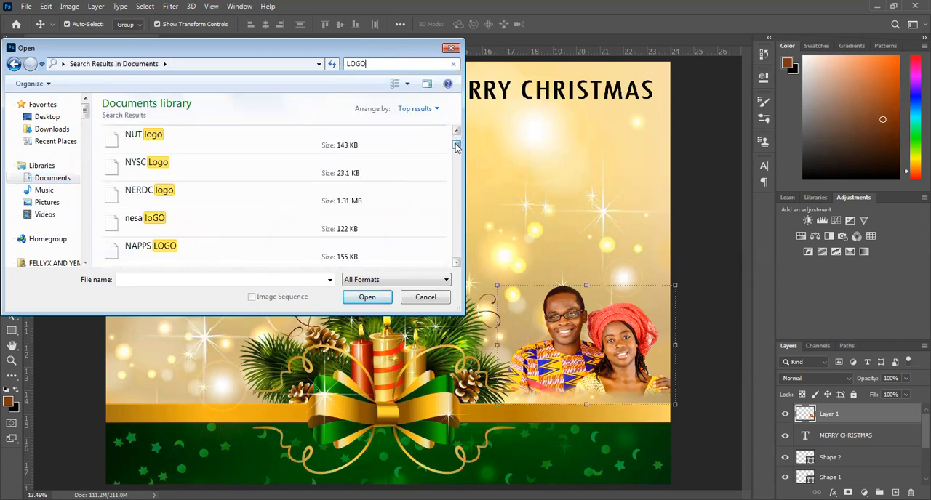
# Refine the file search to "VISION LOGO" and bring the VISION LOGO NEW REGISTERED file into the poster.
pyautogui.click(377, 63)
pyautogui.press('Home')
pyautogui.write('VISION')
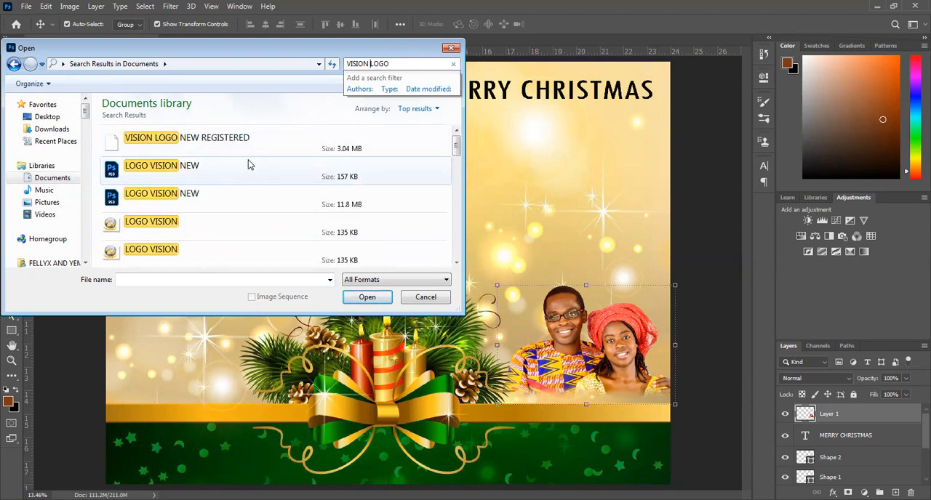
pyautogui.click(192, 168)
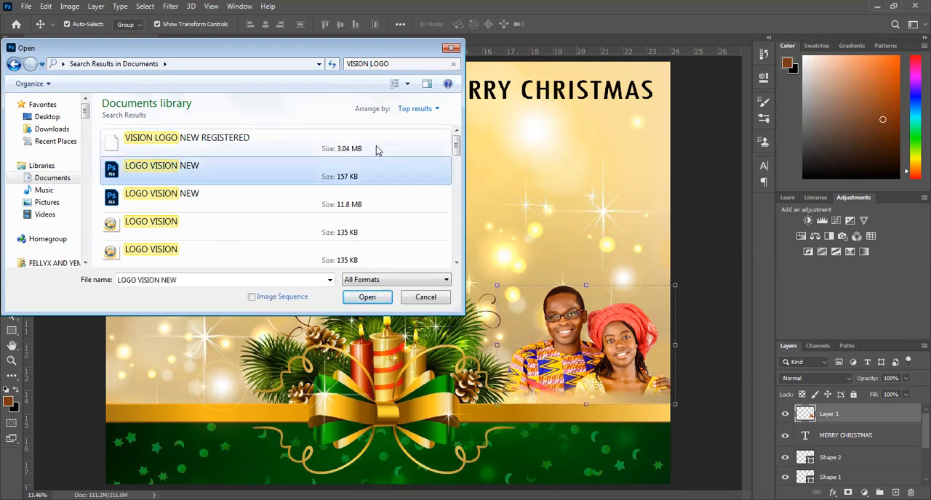
pyautogui.moveTo(457, 148)
pyautogui.mouseDown()
pyautogui.moveTo(457, 161)
pyautogui.moveTo(456, 146)
pyautogui.mouseUp()
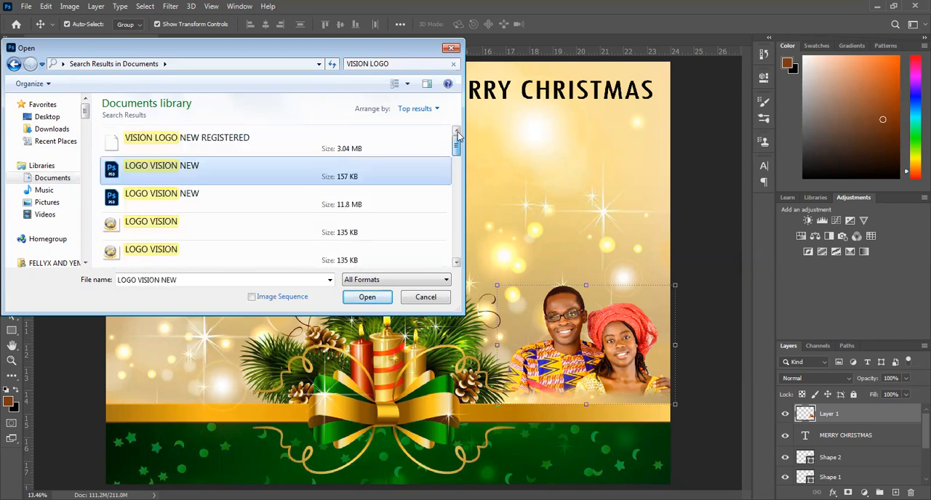
pyautogui.click(360, 137)
pyautogui.click(381, 299)
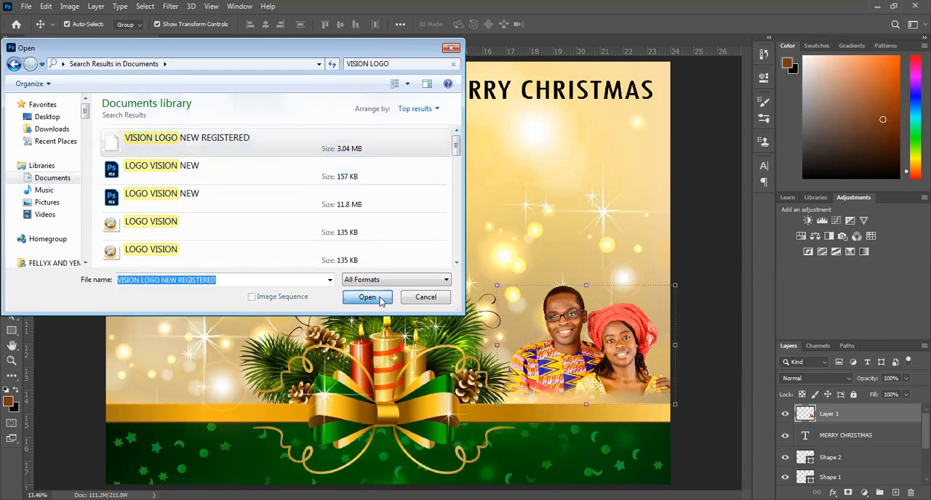
pyautogui.press('Return')
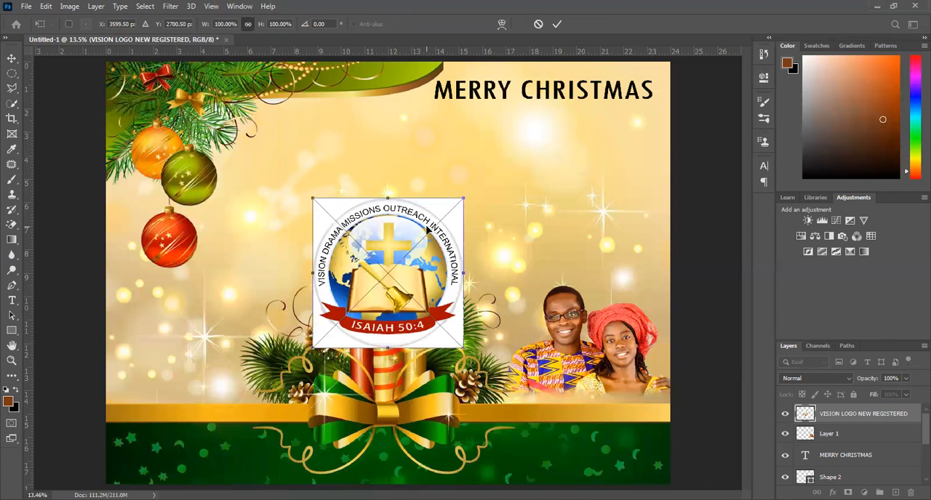
# Commit the placed logo and move it above the candles, beside the hanging baubles.
pyautogui.press('Return')
pyautogui.moveTo(403, 269); pyautogui.dragTo(287, 149)
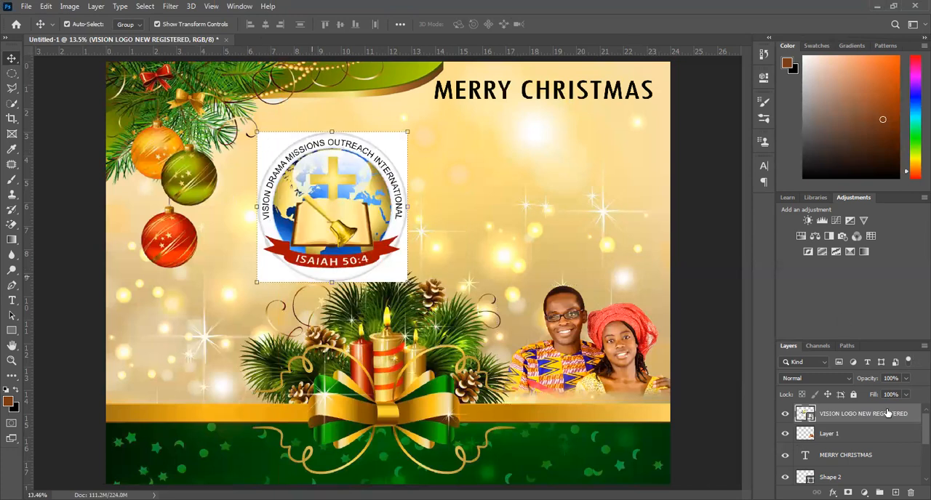
# Rasterize the VISION LOGO NEW REGISTERED layer and remove the white background around the round logo with the Magic Eraser.
pyautogui.rightClick(783, 215)
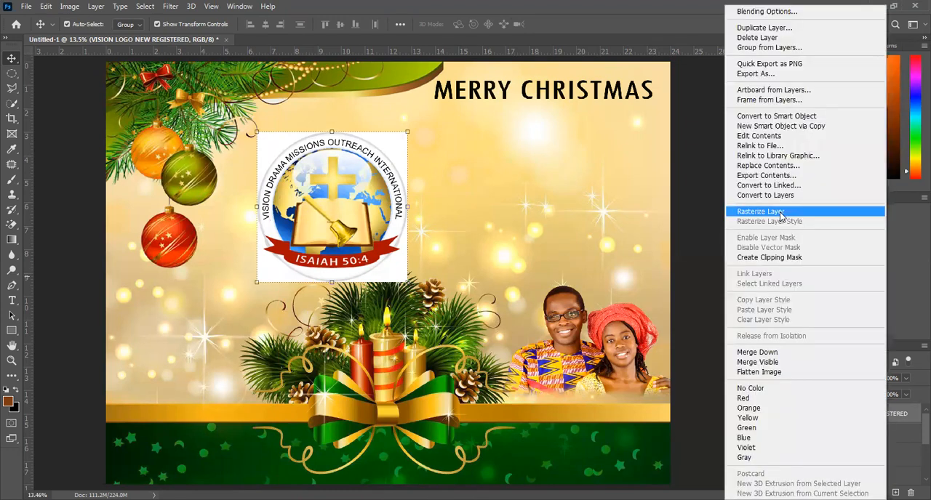
pyautogui.click(781, 215)
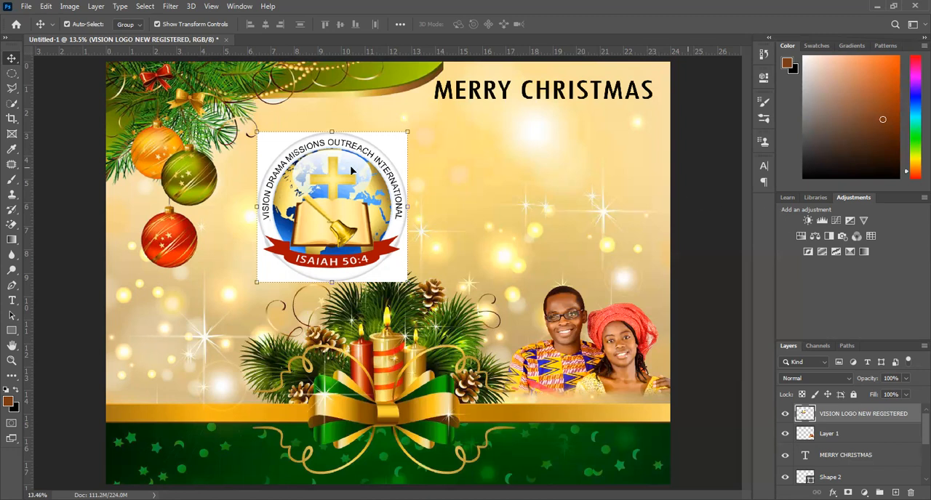
pyautogui.click(12, 224)
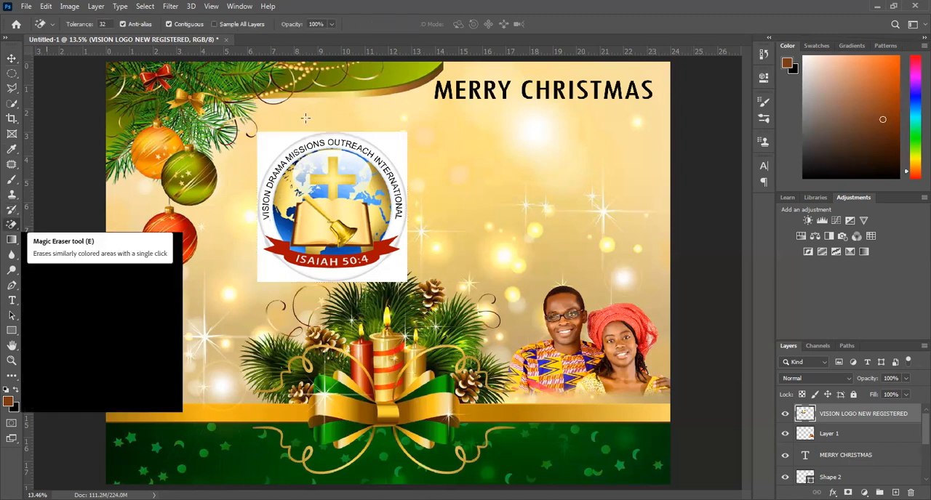
pyautogui.click(260, 146)
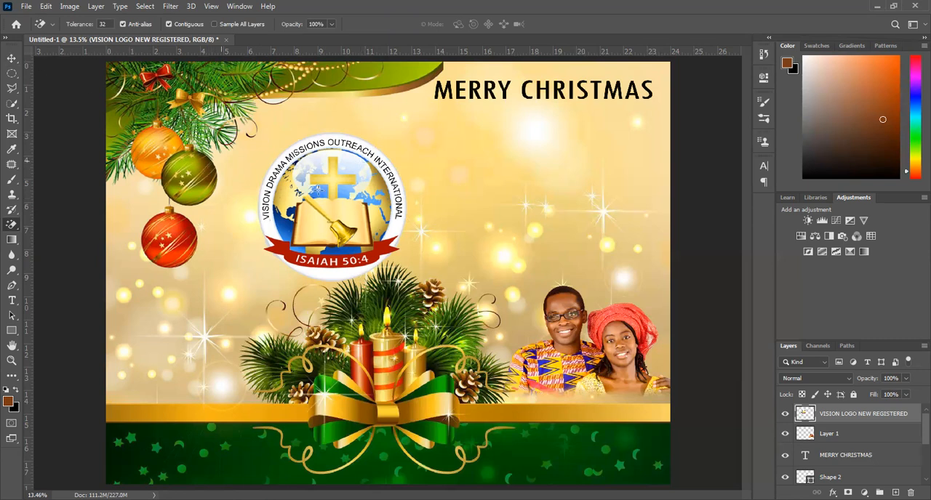
# Shrink the logo to a small badge and place it at the left end of the poster's green band.
pyautogui.click(10, 55)
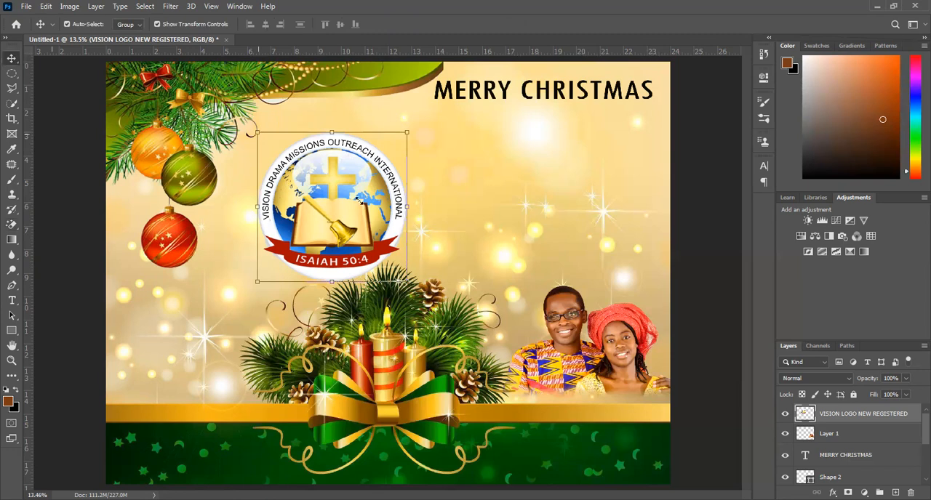
pyautogui.moveTo(382, 221); pyautogui.dragTo(383, 222)
pyautogui.press('Return')
pyautogui.moveTo(393, 254); pyautogui.dragTo(183, 453)
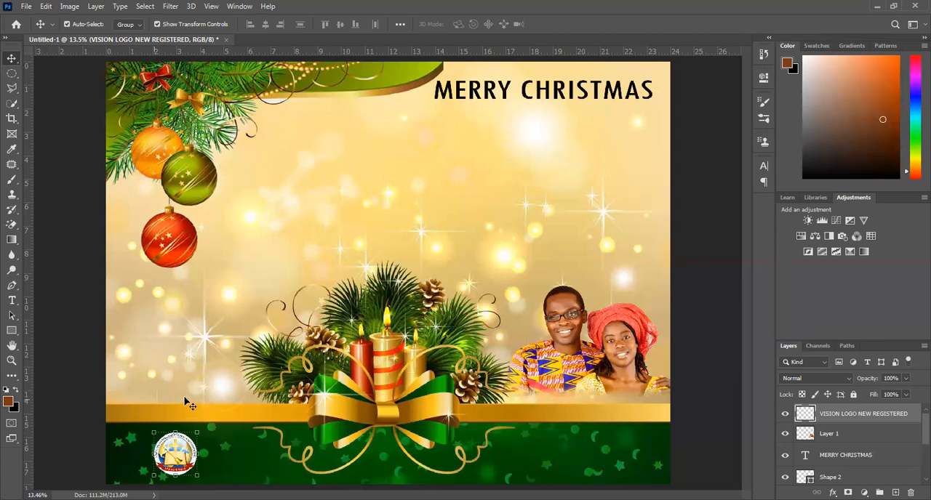
pyautogui.click(207, 347)
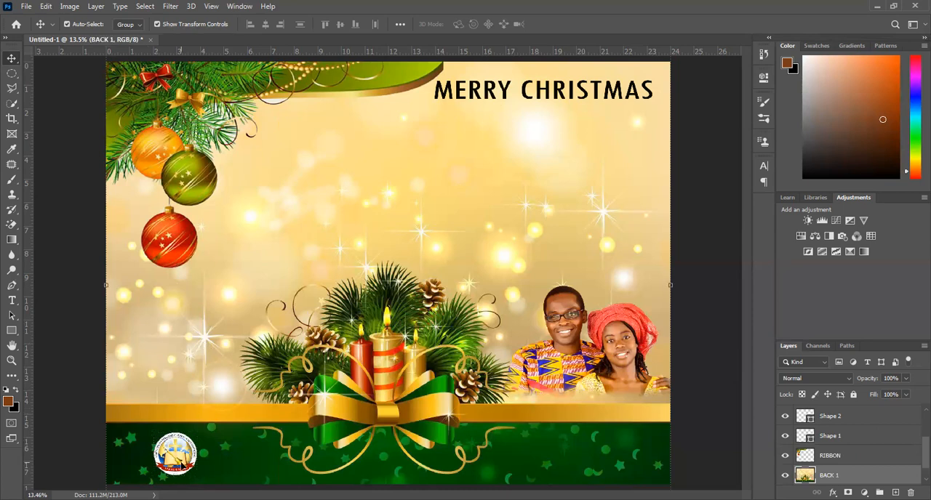
pyautogui.click(182, 462)
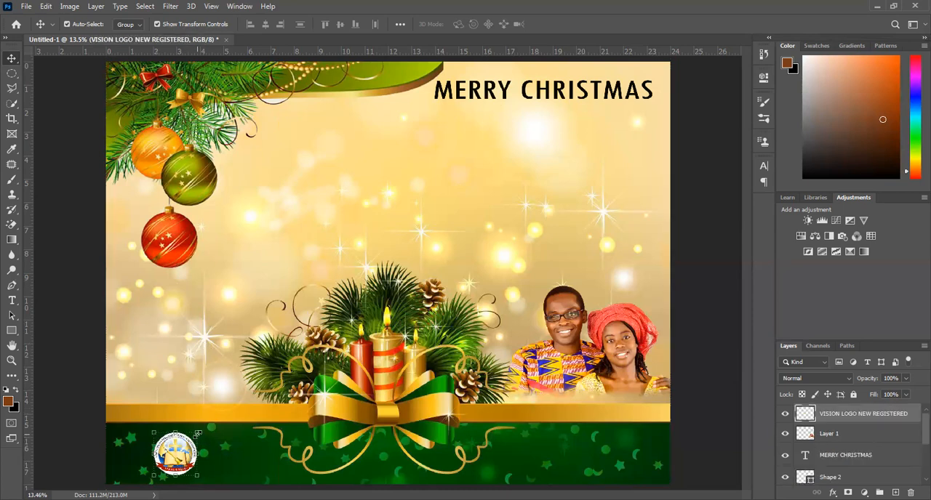
pyautogui.moveTo(198, 434); pyautogui.dragTo(188, 439)
pyautogui.press('Return')
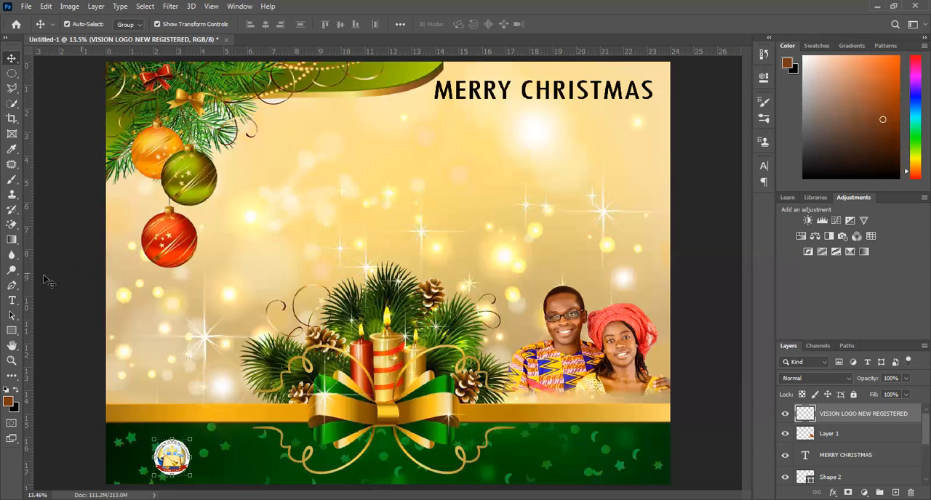
# Add a horizontal text line reading "VISION DRAMA MISSIONS OUTREACH INT'L" in the open area above the candles.
pyautogui.click(13, 301)
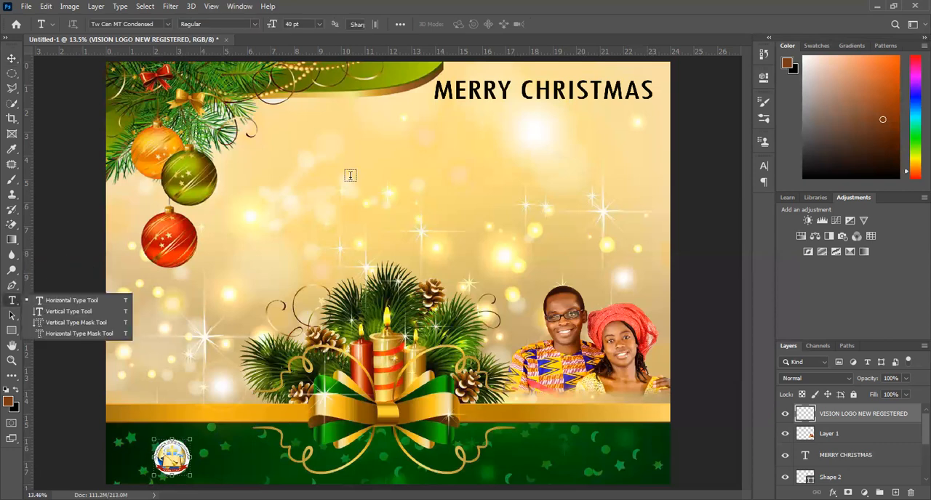
pyautogui.click(349, 176)
pyautogui.click(349, 175)
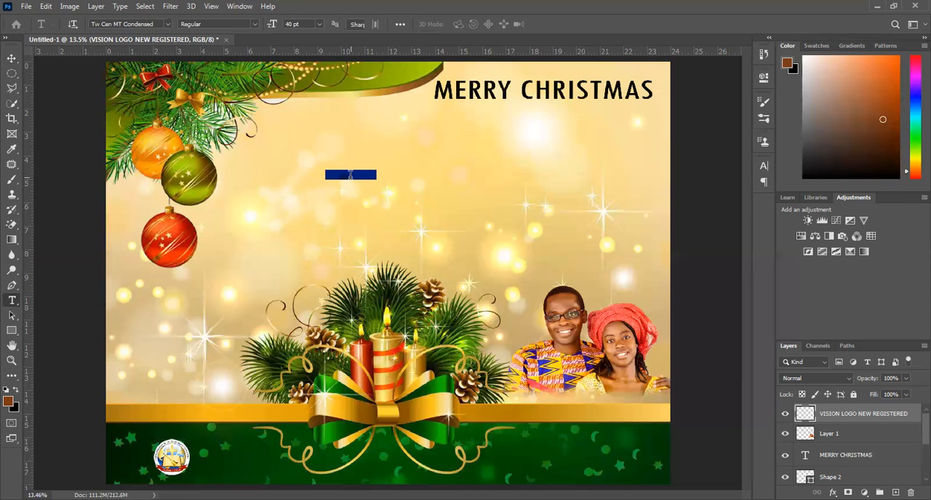
pyautogui.write('VISION')
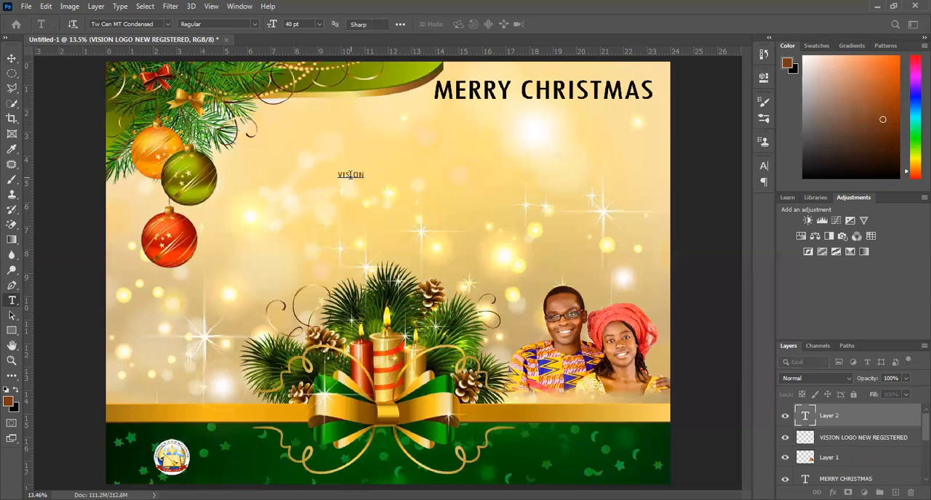
pyautogui.write(' DRAMA MIS SIONS')
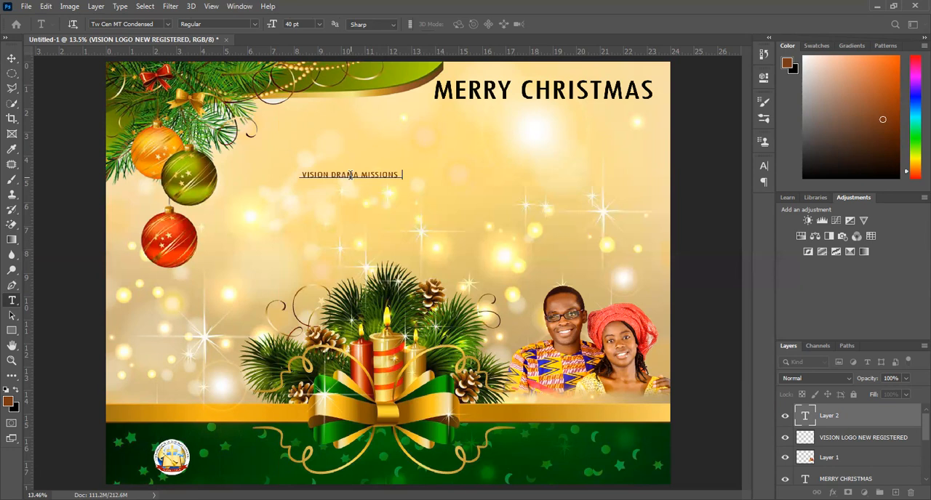
pyautogui.write(' OUTREAS')
pyautogui.press('BackSpace')
pyautogui.write('CH IN')
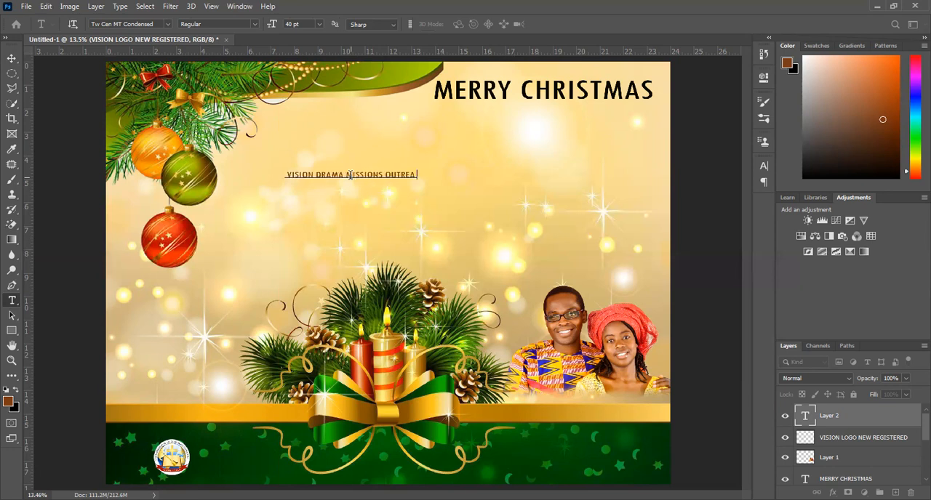
pyautogui.write("T'L")
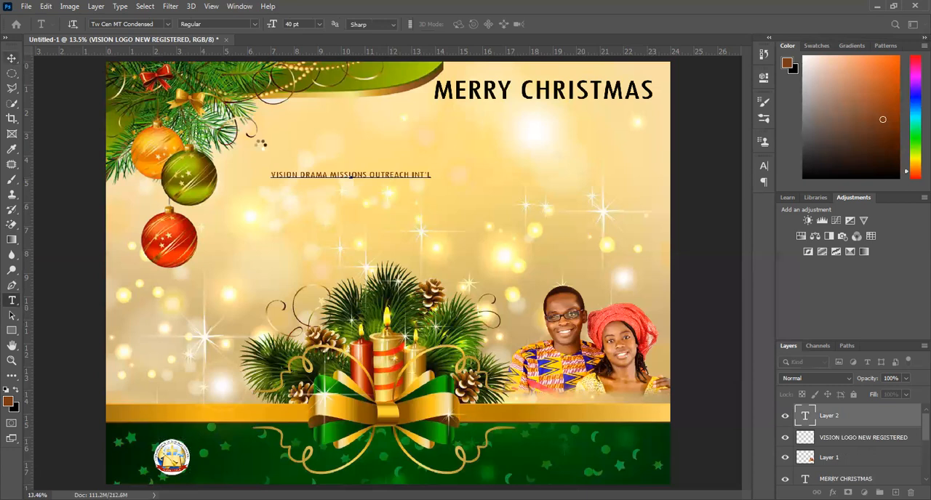
# Move the organisation name down onto the green band and set its font size to 100 pt.
pyautogui.click(10, 58)
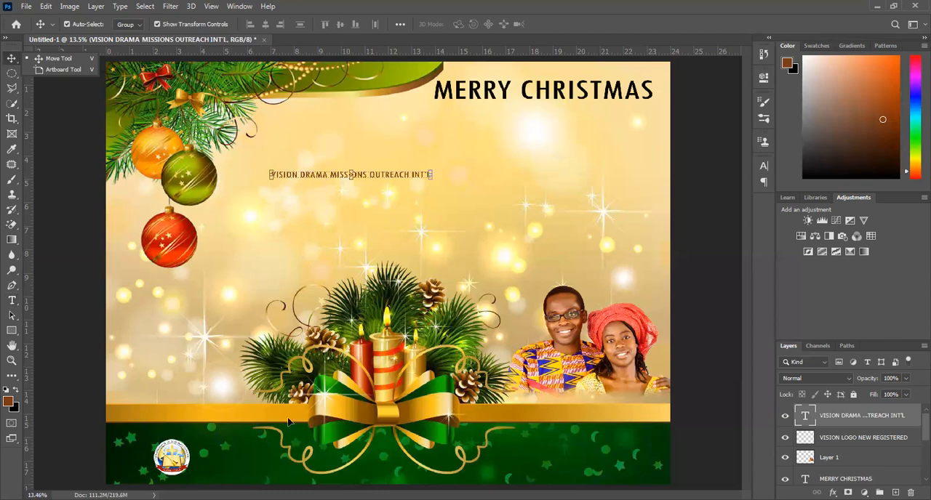
pyautogui.moveTo(320, 174); pyautogui.dragTo(291, 455)
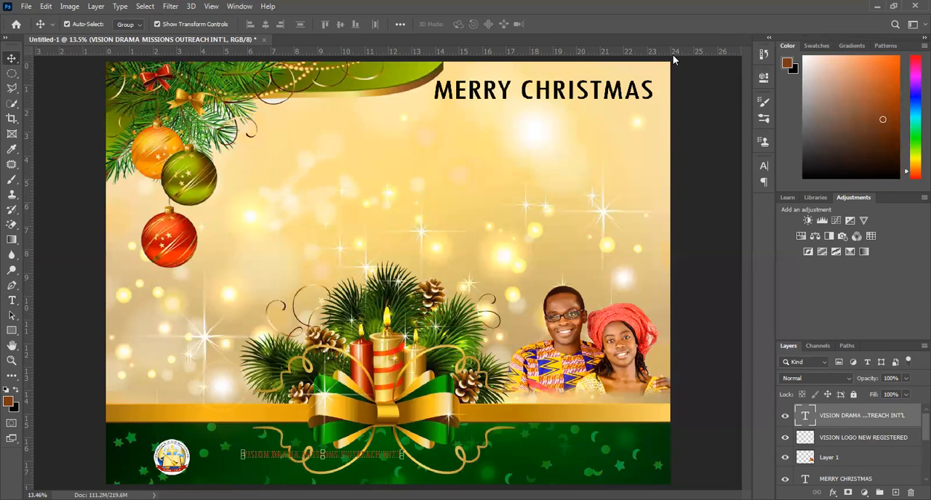
pyautogui.click(764, 168)
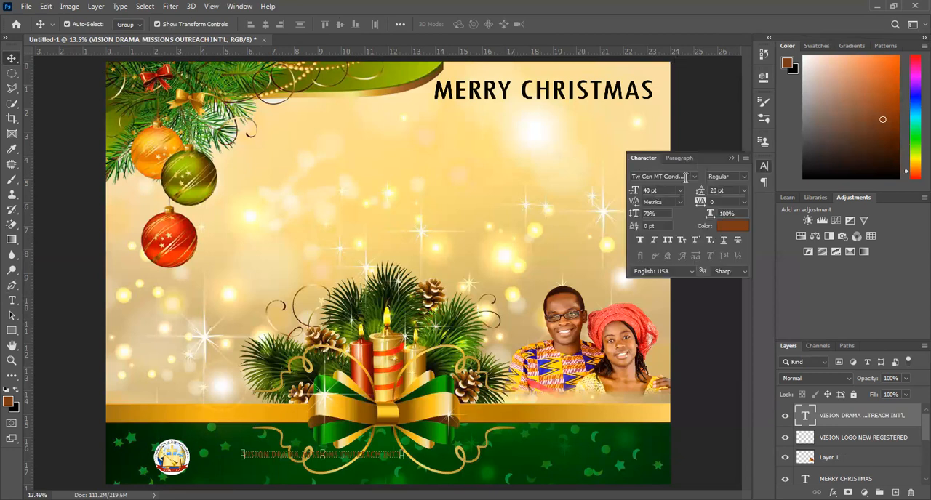
pyautogui.click(647, 190)
pyautogui.write('100')
pyautogui.press('Return')
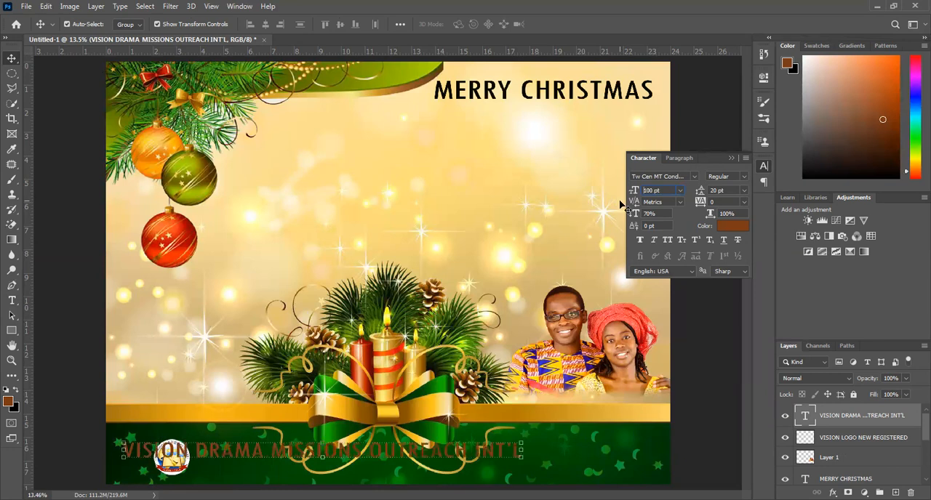
# Color the organisation name off-white (fffdf4), sampled from the background glow, and position it on the green band beside the logo.
pyautogui.click(738, 227)
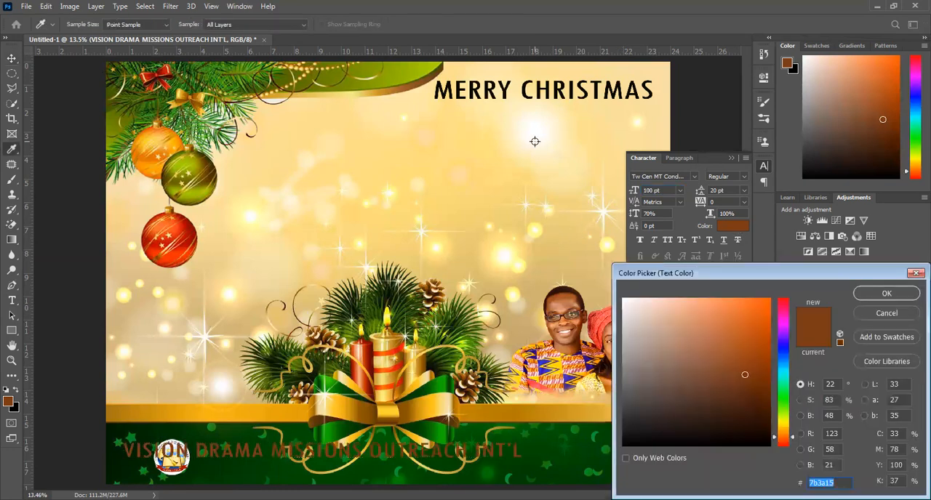
pyautogui.click(534, 141)
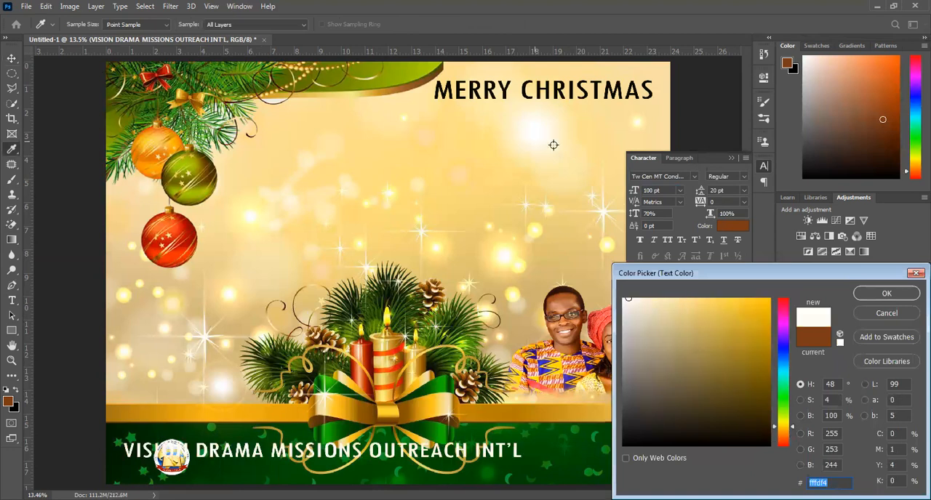
pyautogui.click(889, 294)
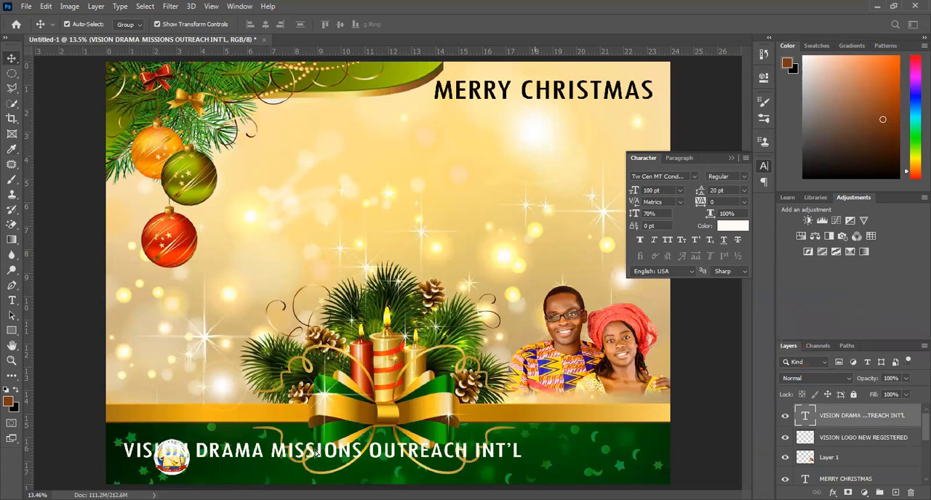
pyautogui.moveTo(314, 452); pyautogui.dragTo(396, 458)
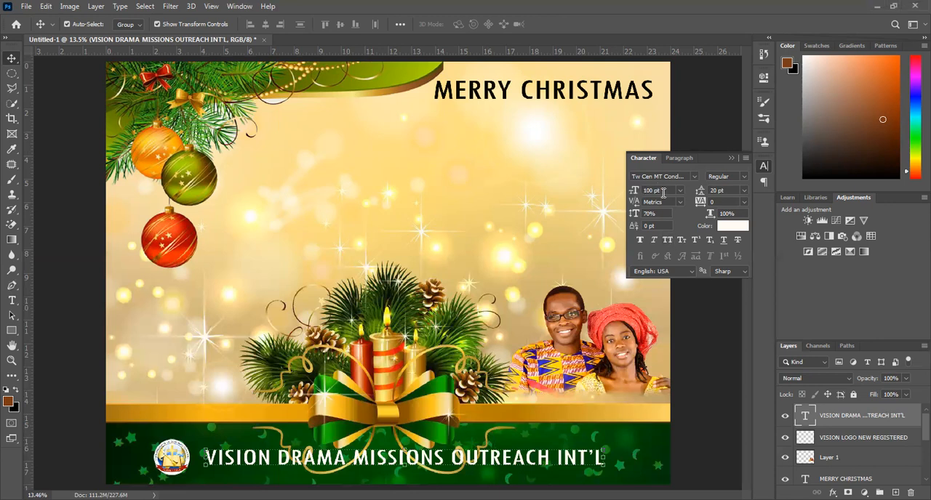
# Set the organisation name's font size to 90 pt, shift it slightly up, and bring the logo closer to it on the green band.
pyautogui.moveTo(660, 191); pyautogui.dragTo(581, 198)
pyautogui.write('90')
pyautogui.press('Return')
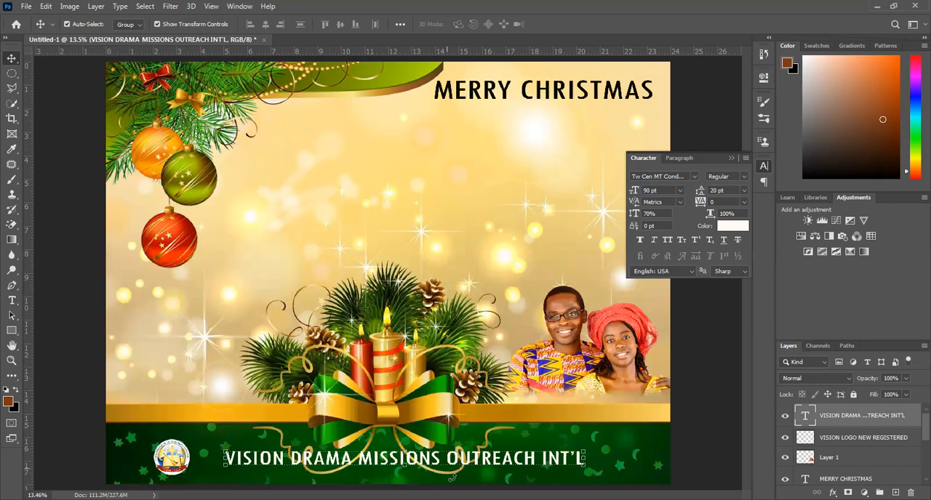
pyautogui.moveTo(387, 464); pyautogui.dragTo(383, 457)
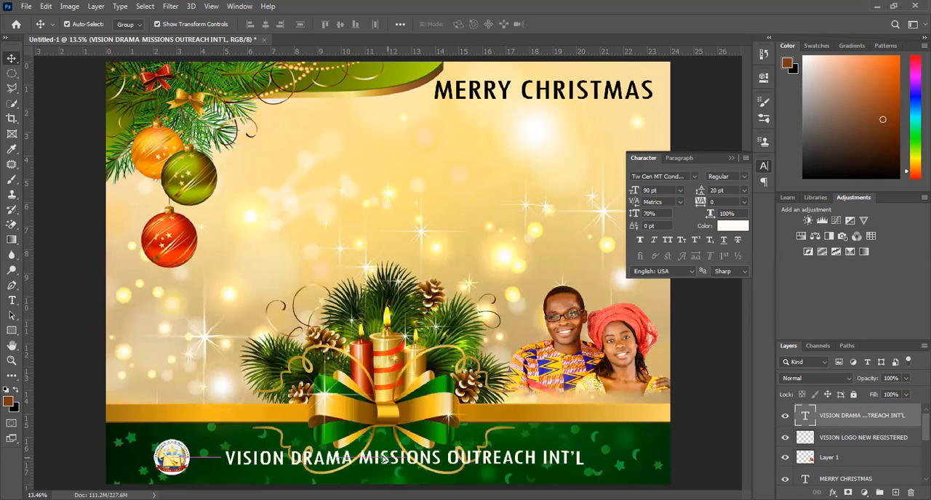
pyautogui.click(186, 464)
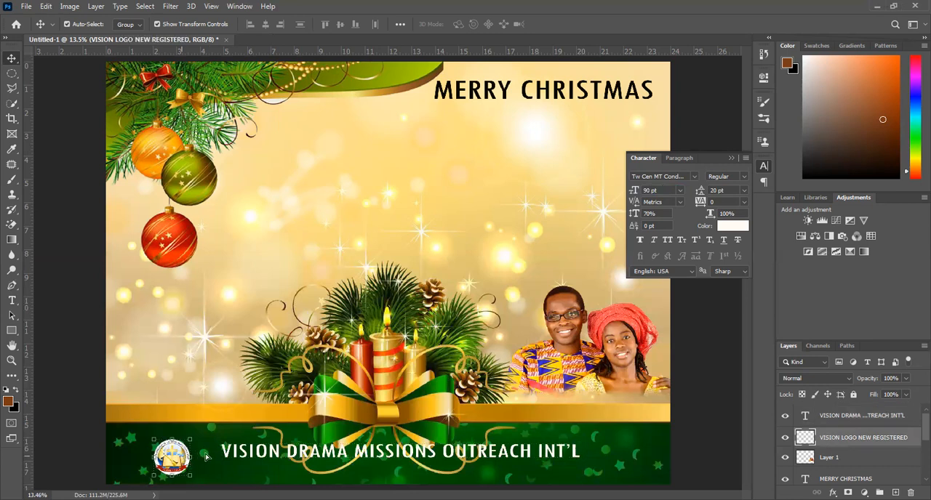
pyautogui.moveTo(206, 456); pyautogui.dragTo(230, 456)
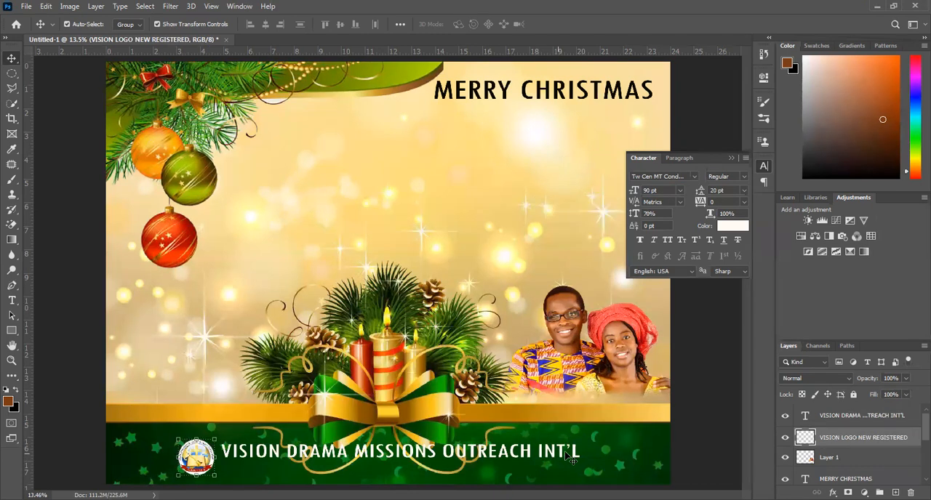
pyautogui.doubleClick(915, 445)
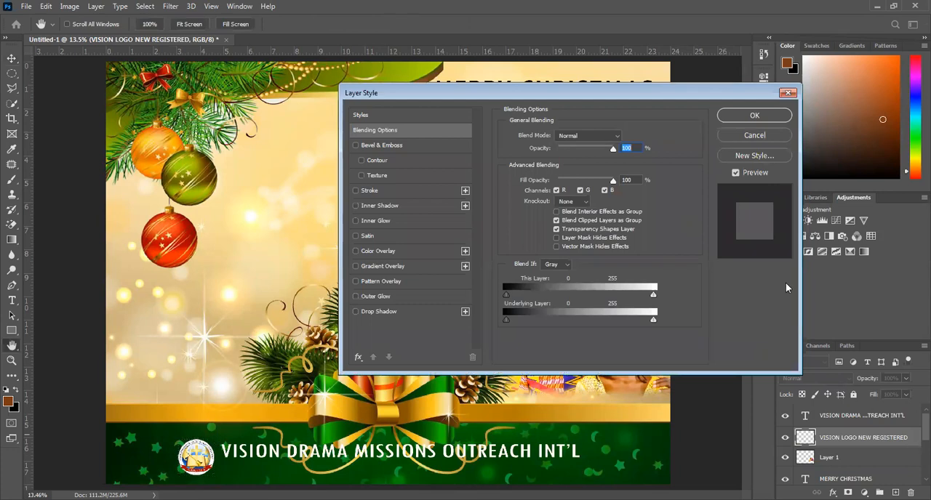
pyautogui.click(749, 138)
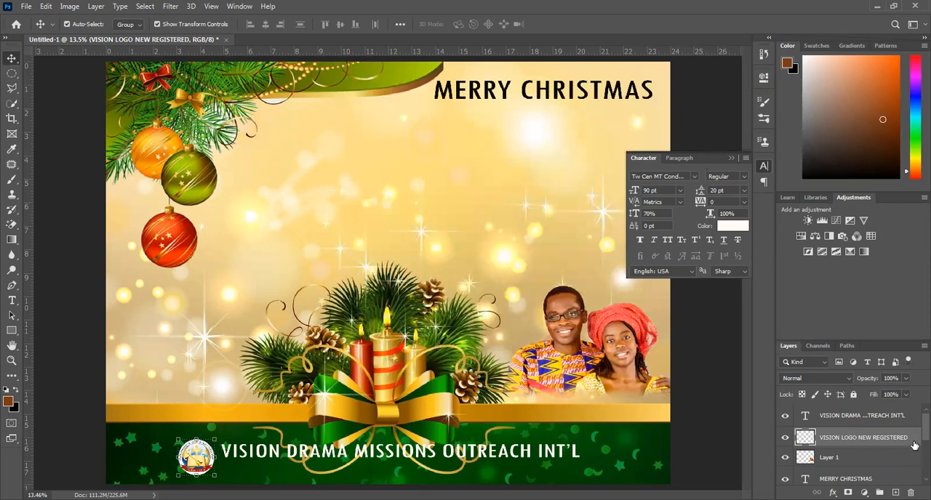
pyautogui.doubleClick(913, 442)
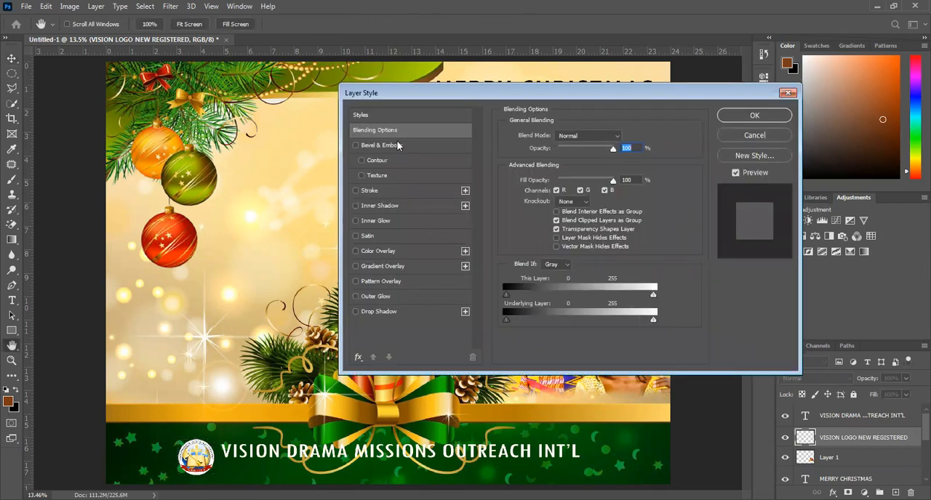
pyautogui.click(378, 145)
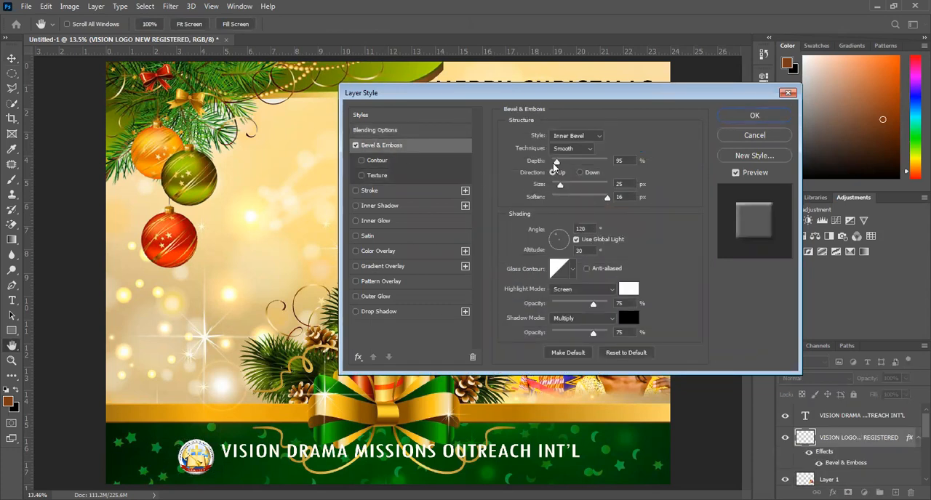
pyautogui.moveTo(558, 161); pyautogui.dragTo(572, 187)
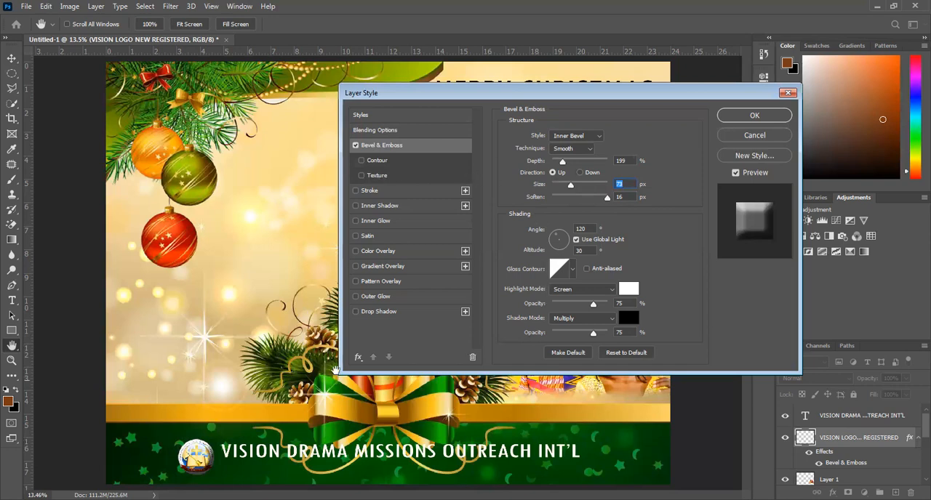
pyautogui.click(381, 312)
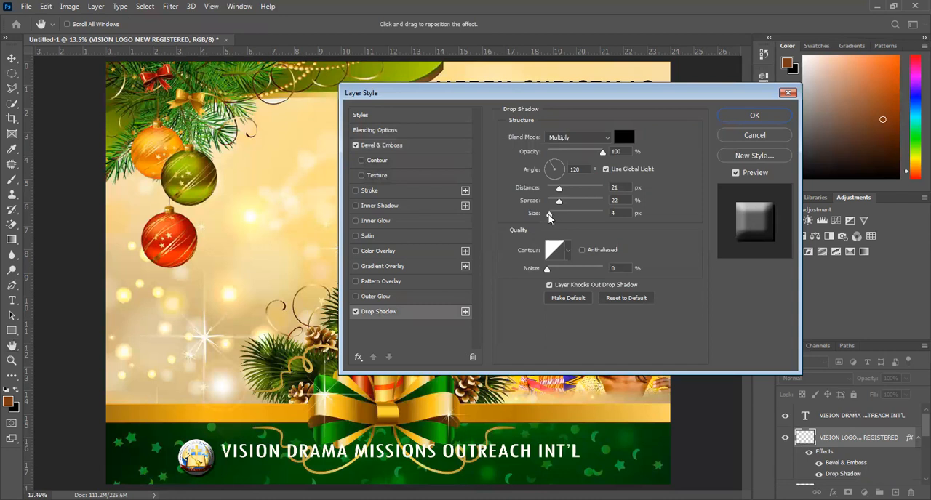
pyautogui.moveTo(549, 214); pyautogui.dragTo(562, 215)
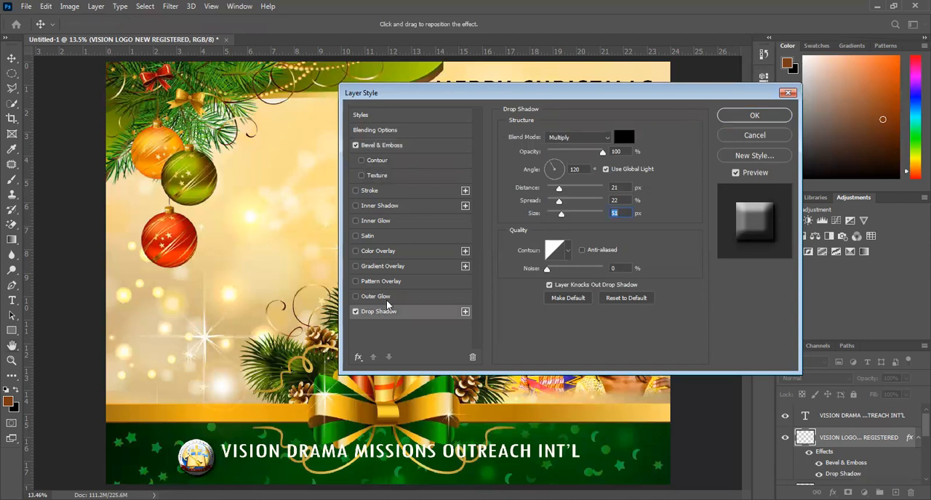
pyautogui.click(749, 136)
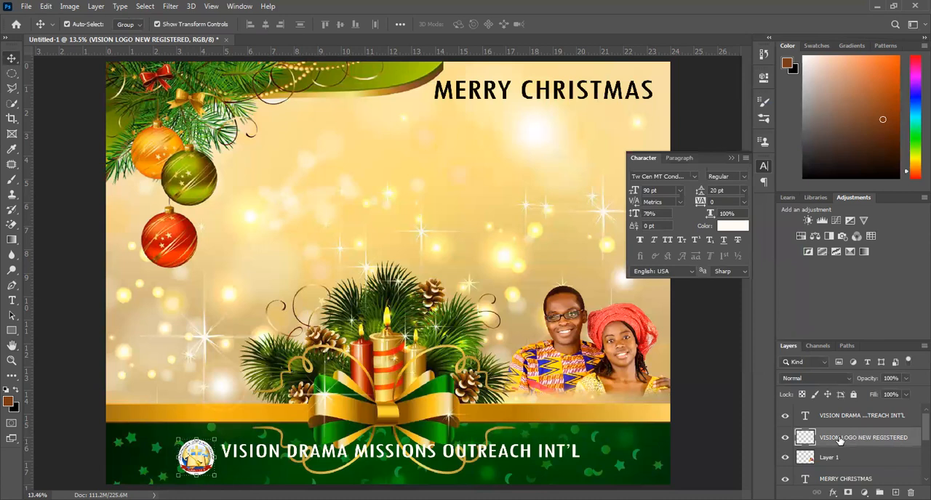
# Apply a Bevel & Emboss effect to the logo layer with 105% depth, Up direction and 27 px size.
pyautogui.doubleClick(914, 445)
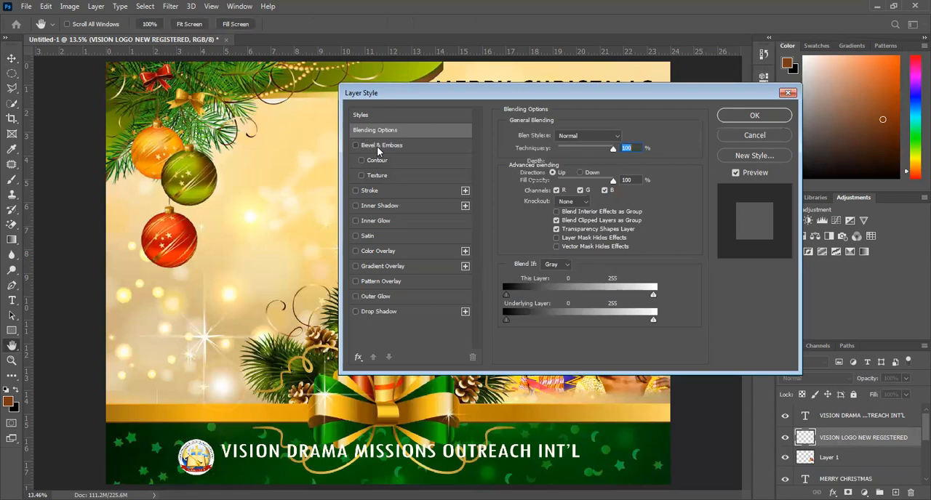
pyautogui.click(378, 145)
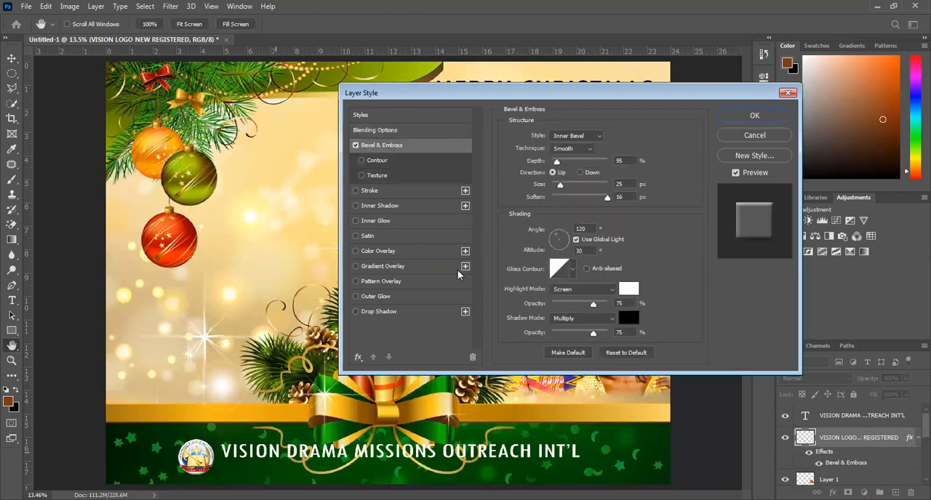
pyautogui.moveTo(556, 163); pyautogui.dragTo(561, 183)
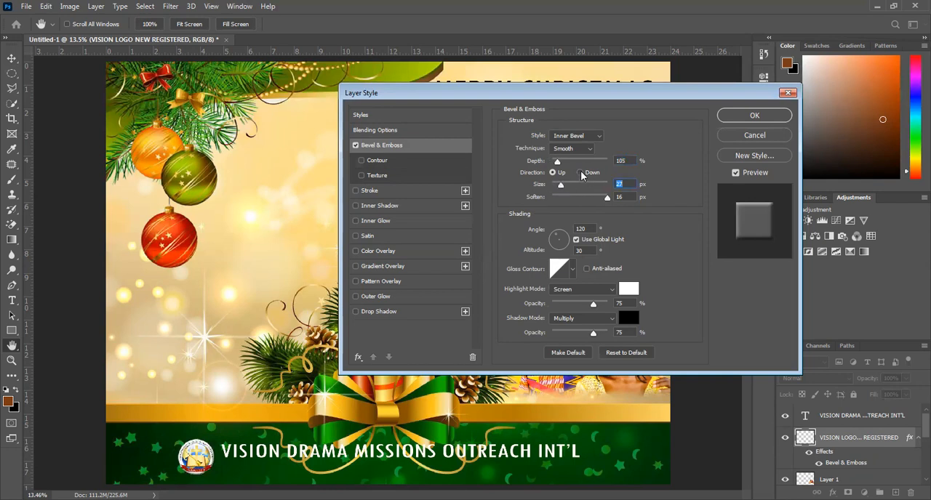
pyautogui.click(580, 174)
pyautogui.click(557, 175)
pyautogui.press('Return')
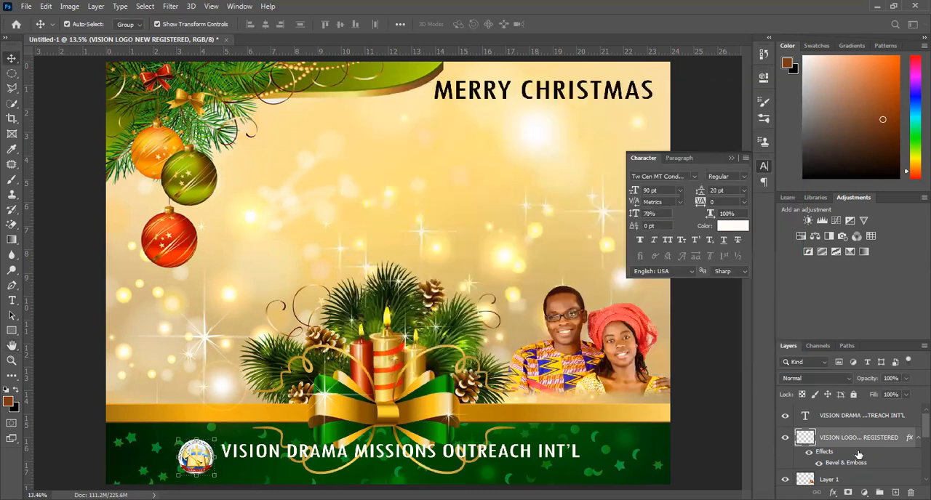
# Nudge the organisation name slightly down and choose the My Pictures folder for saving the poster.
pyautogui.click(846, 416)
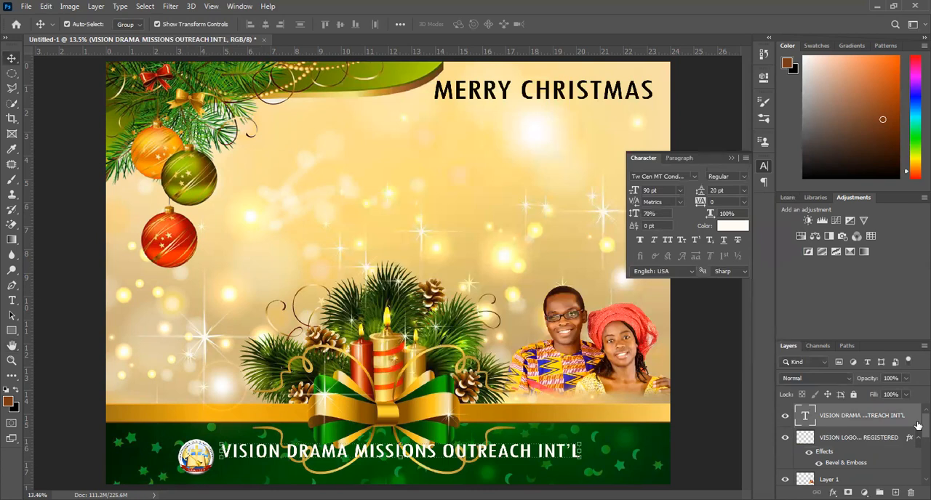
pyautogui.press('Down')
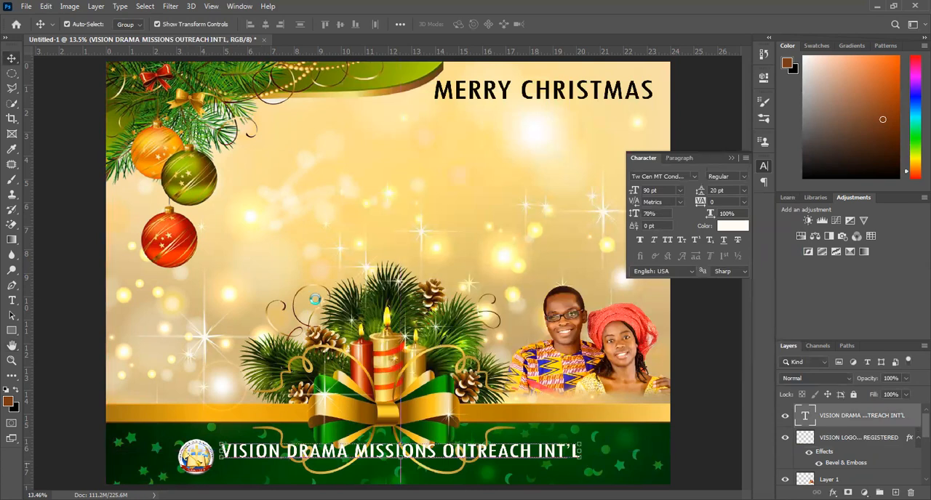
pyautogui.hotkey('ctrl', 's')
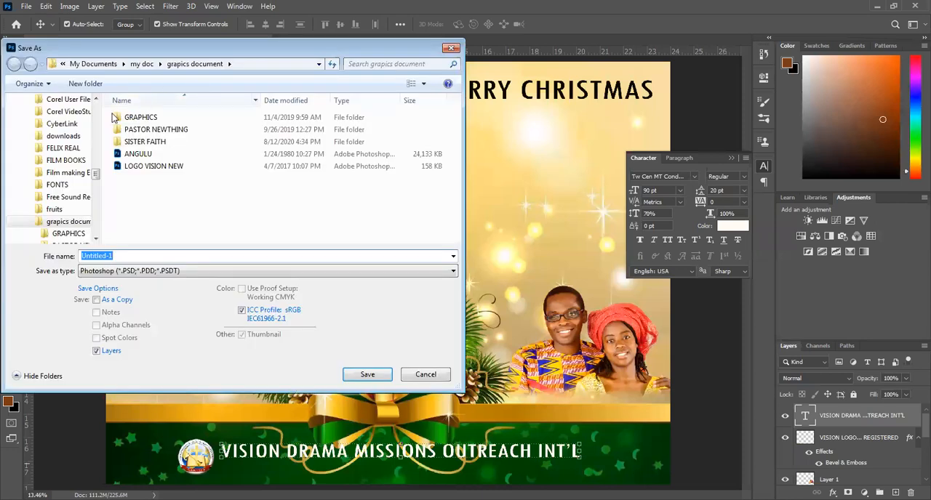
pyautogui.scroll(10, 93, 124)
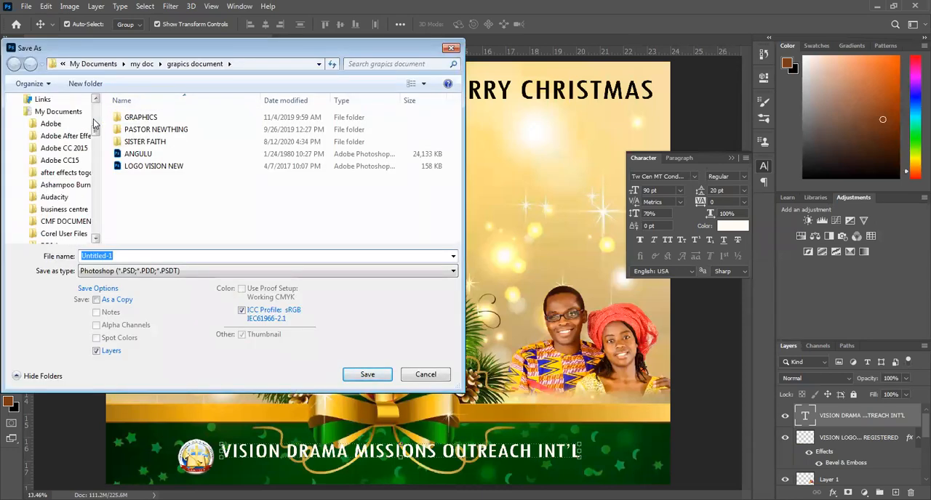
pyautogui.moveTo(93, 124); pyautogui.dragTo(96, 227)
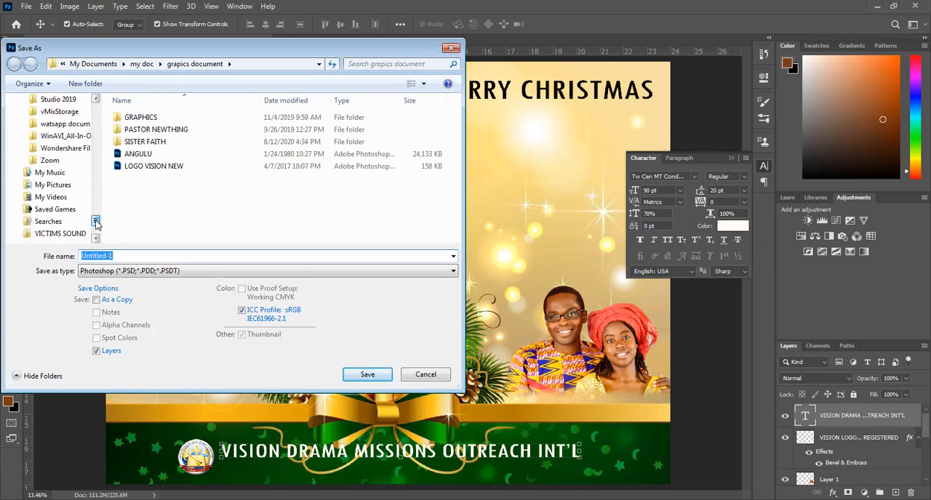
pyautogui.click(51, 185)
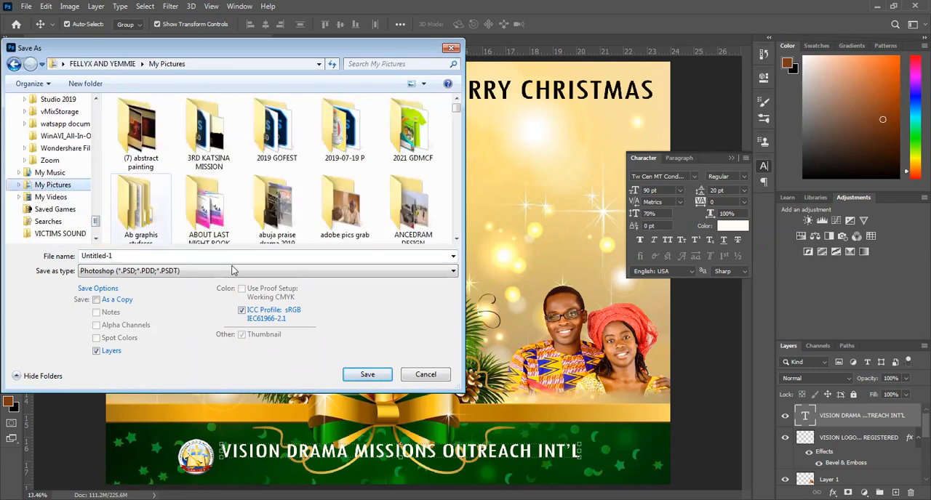
# Save the poster as a Photoshop file named "2021 CHRISTMAS CARD 2" plus the couple's first names, with Maximize Compatibility on.
pyautogui.click(165, 255)
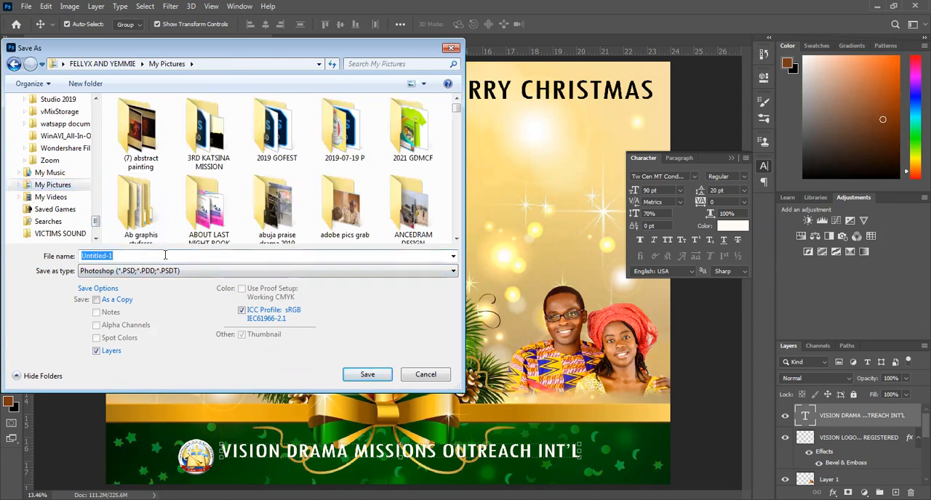
pyautogui.write('2021 ')
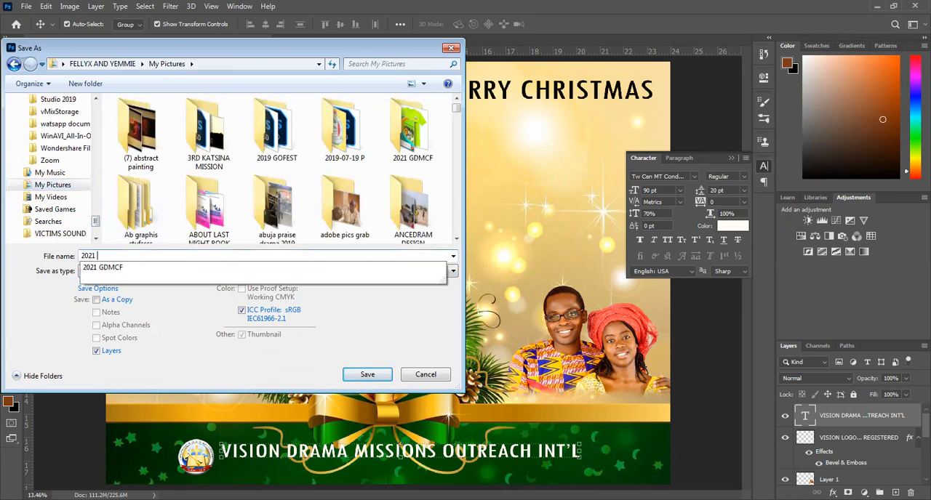
pyautogui.write('CHR')
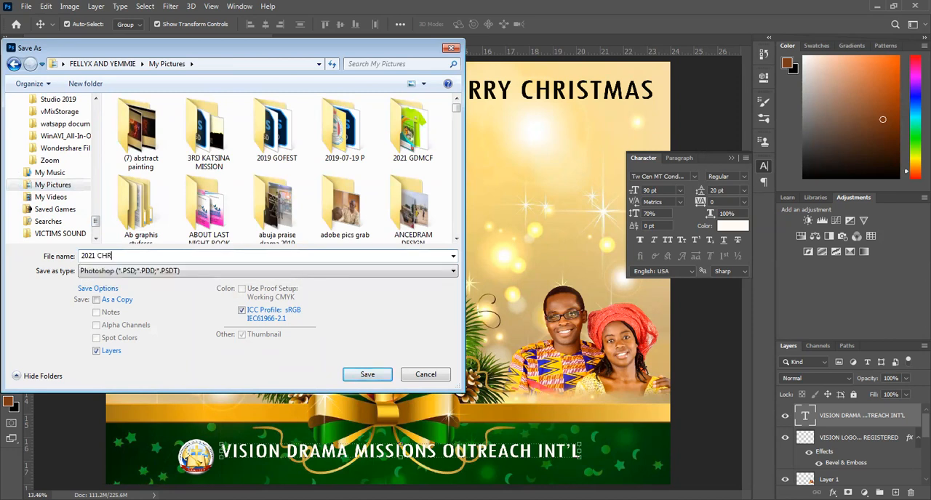
pyautogui.write('ISTMAS CARD 2 FELIX AND YEMI')
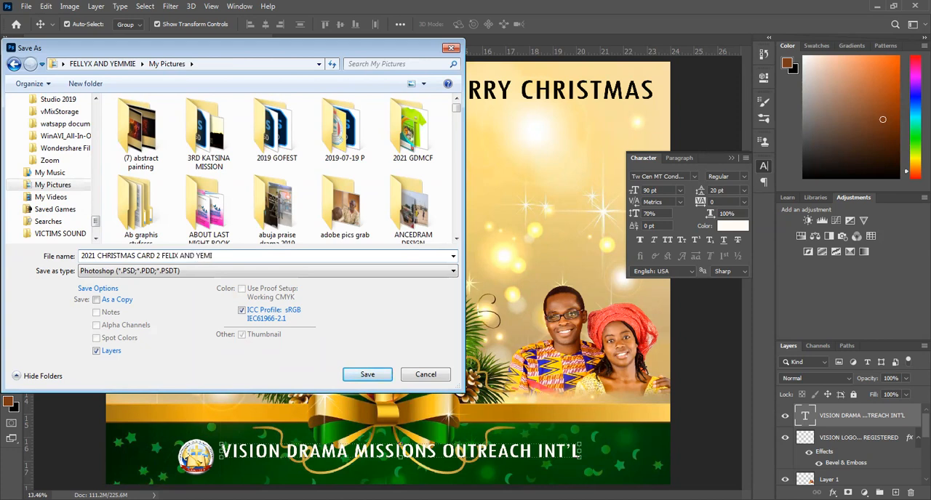
pyautogui.press('Return')
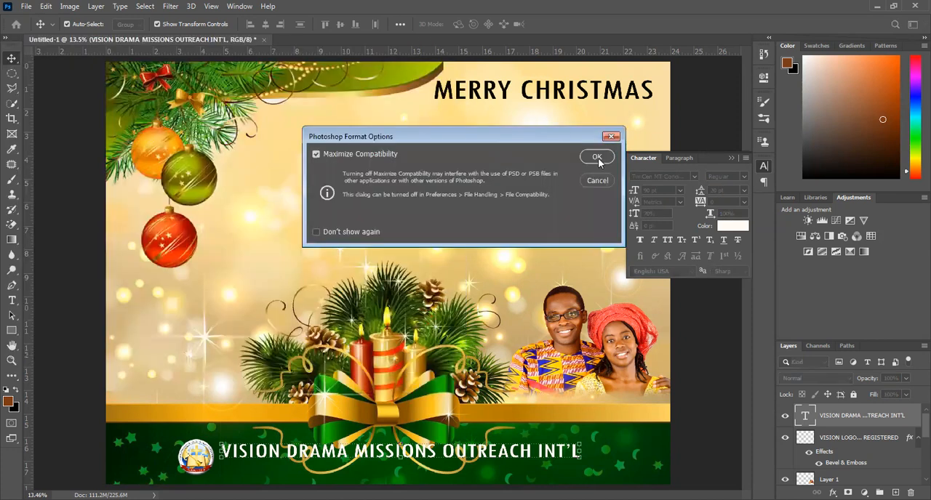
pyautogui.click(596, 157)
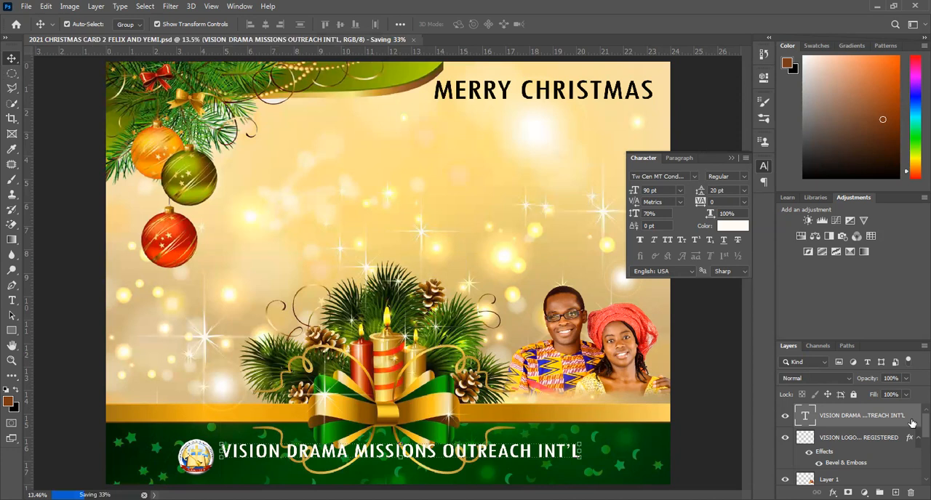
# Add a Drop Shadow with a size of 81 px to the organisation name's text layer.
pyautogui.press('h')
pyautogui.doubleClick(911, 423)
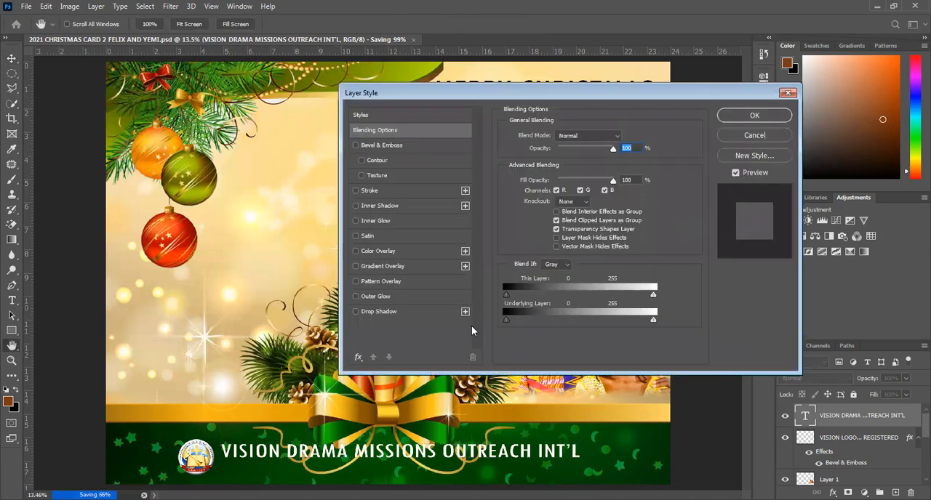
pyautogui.click(366, 313)
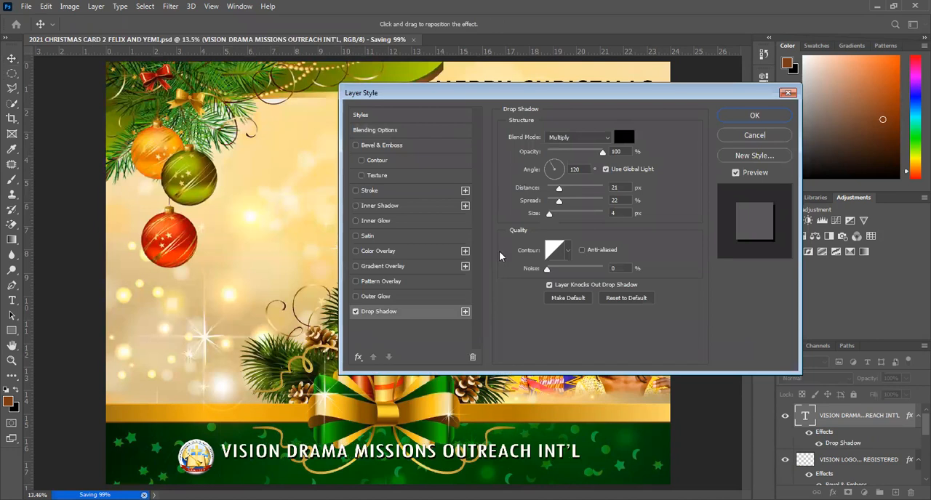
pyautogui.moveTo(549, 217); pyautogui.dragTo(568, 218)
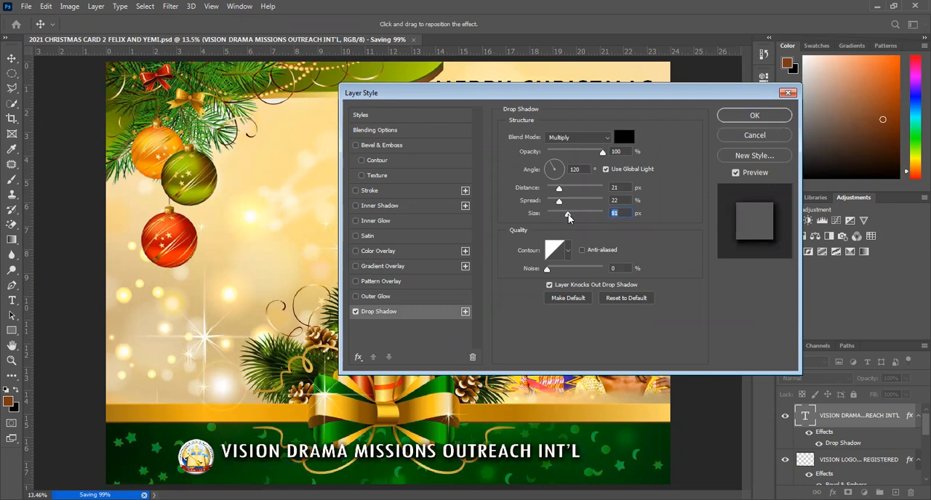
pyautogui.click(749, 114)
pyautogui.press('v')
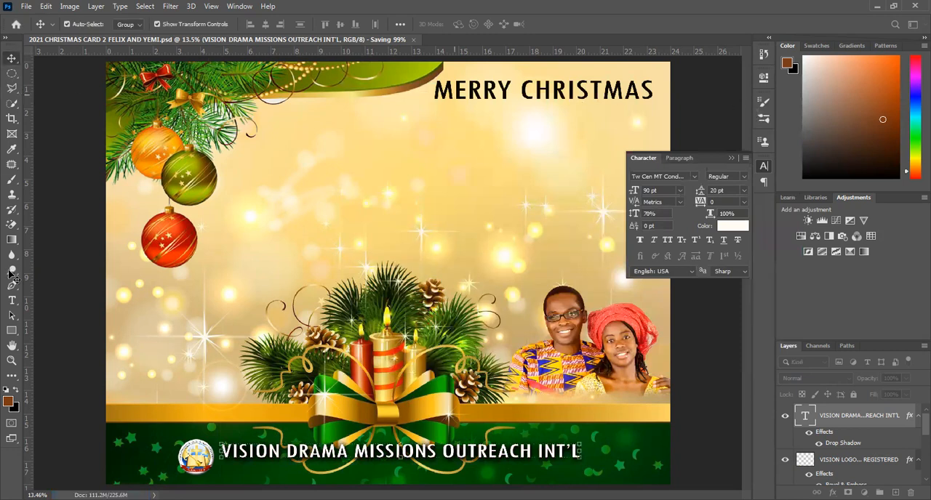
# Add a text line reading "GWAGWALADA, ABUJA NIGERIA" beneath the organisation name in the green band.
pyautogui.click(11, 301)
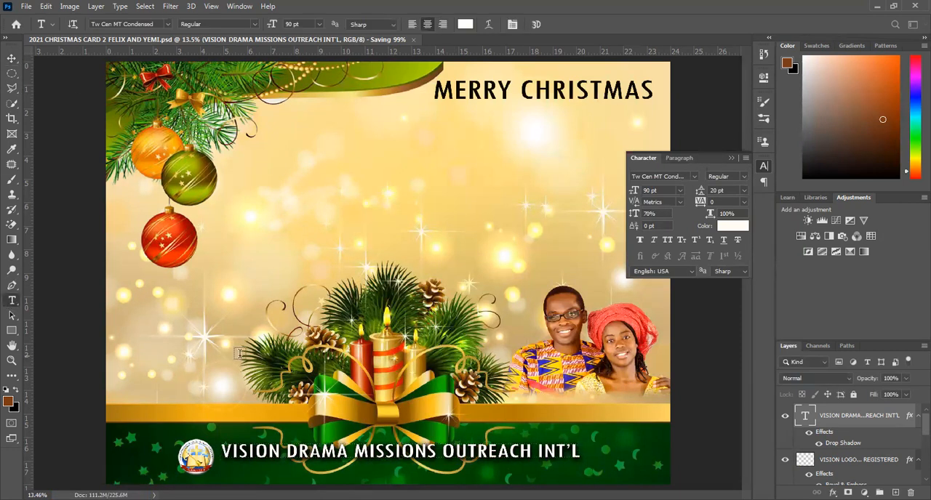
pyautogui.click(245, 470)
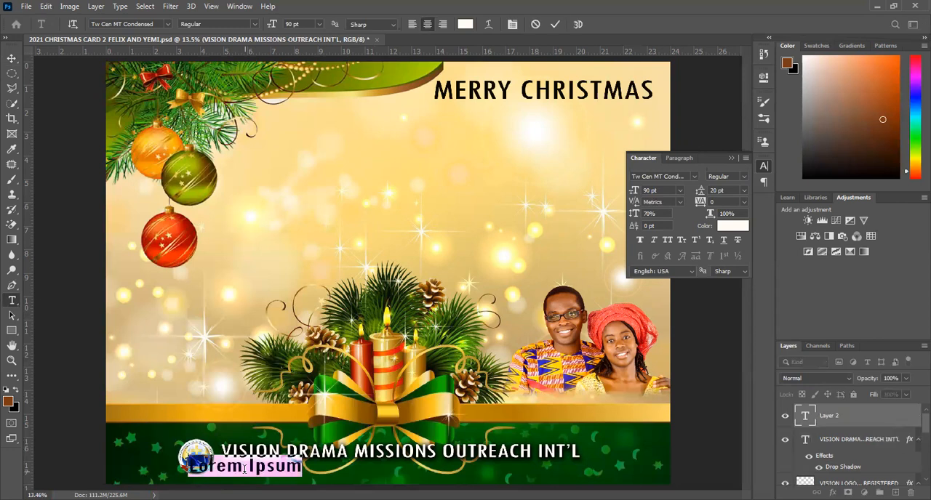
pyautogui.write('UWAGWALA')
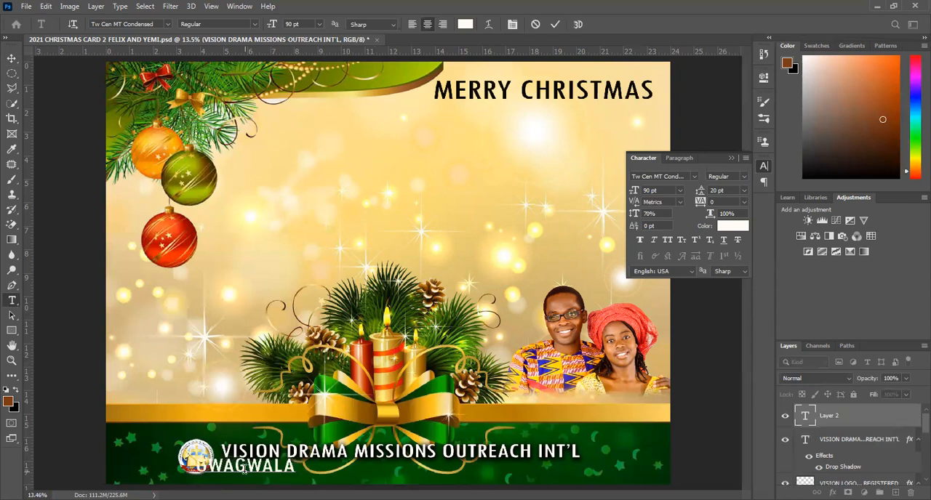
pyautogui.write('DA, ABUJA')
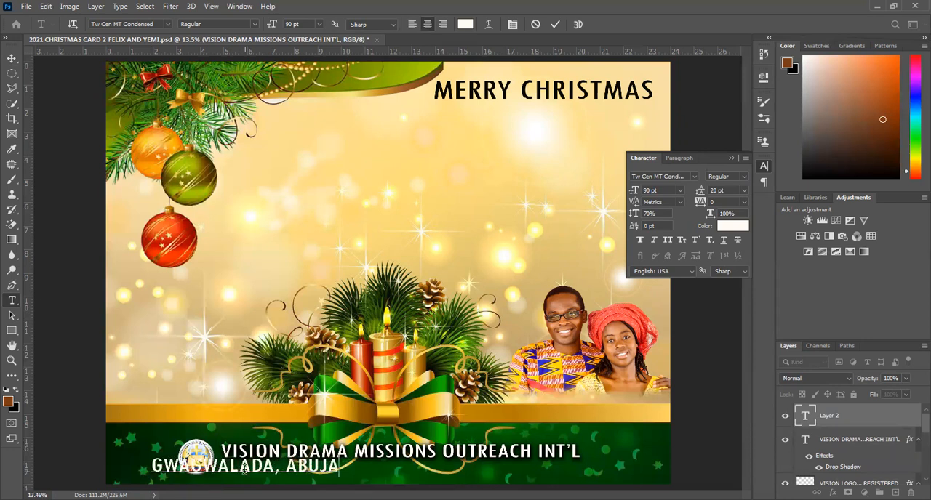
pyautogui.write(' NI')
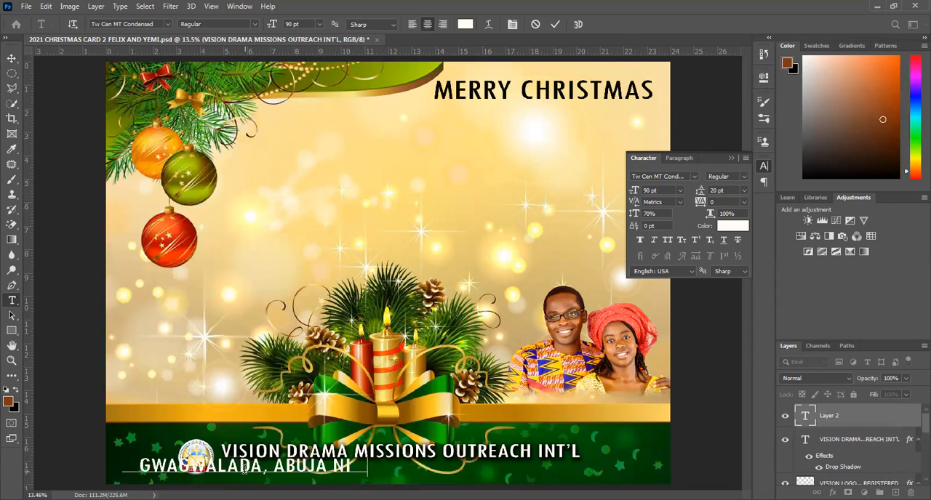
pyautogui.write('GERIA')
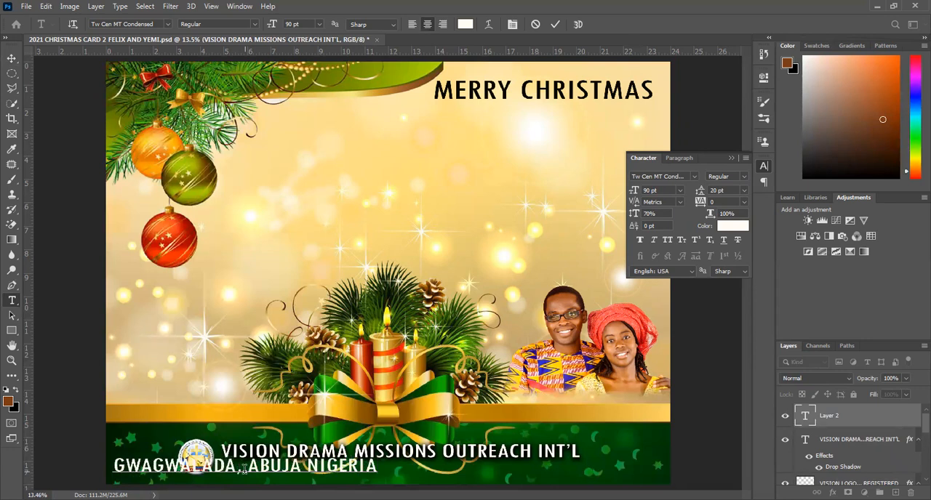
# Add a second line to the location text with the organisation's two phone numbers, separated by a comma.
pyautogui.press('Return')
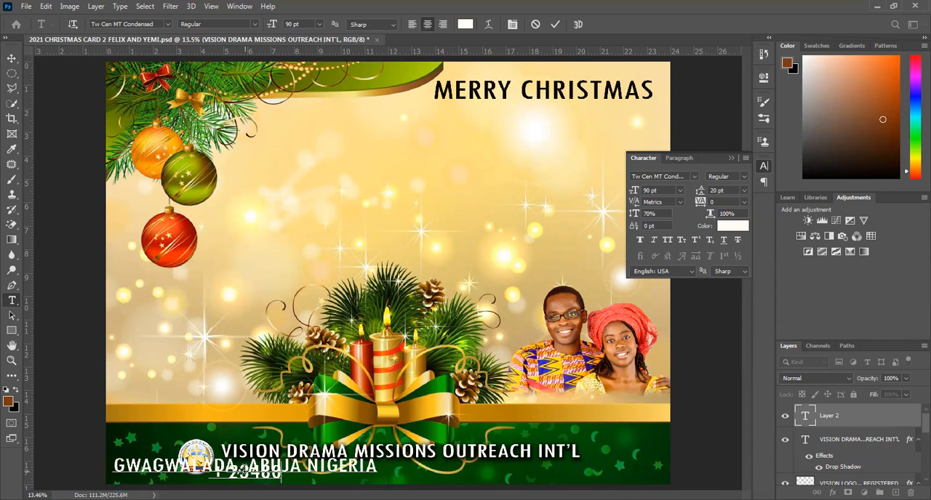
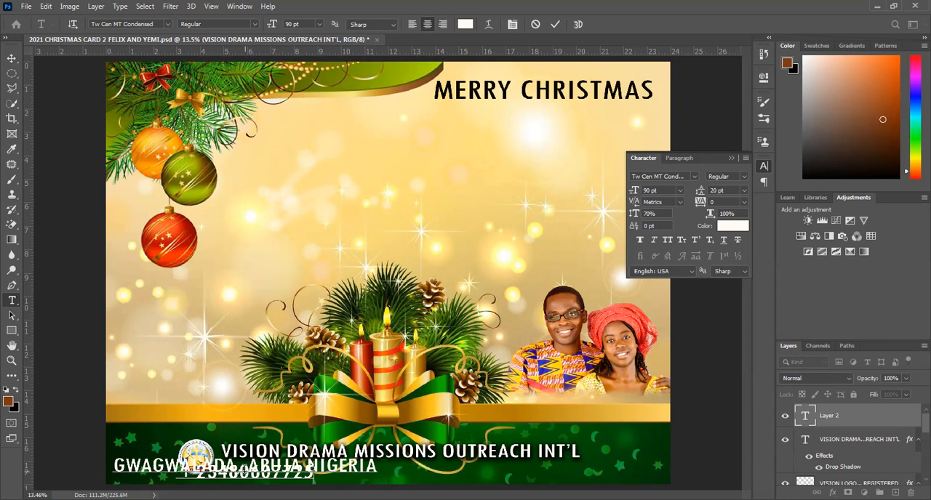
pyautogui.write(', ')
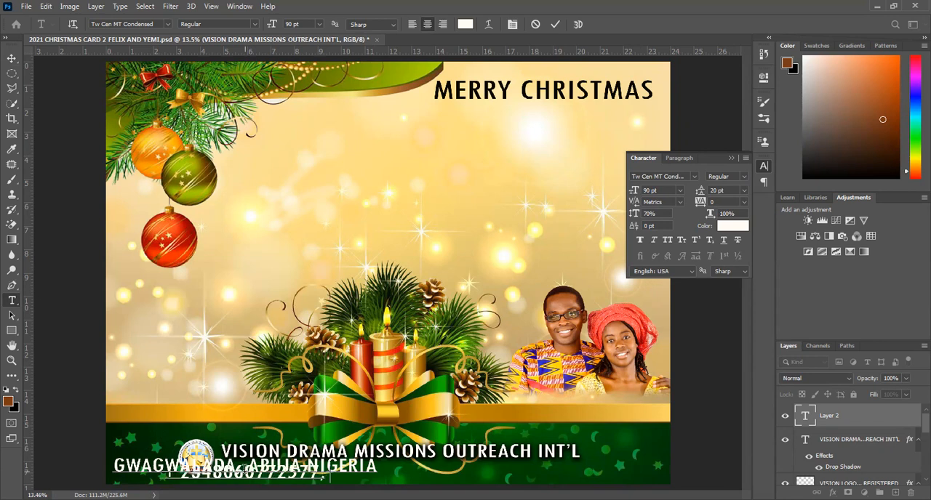
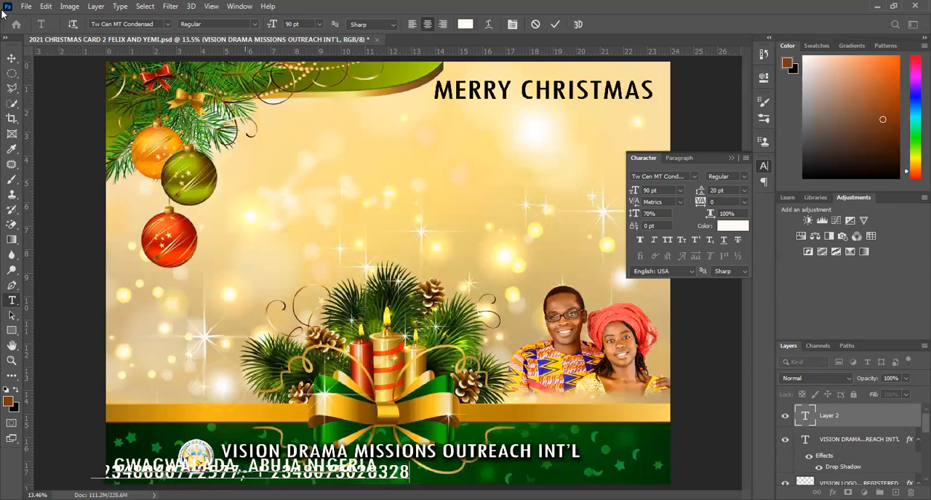
pyautogui.click(12, 56)
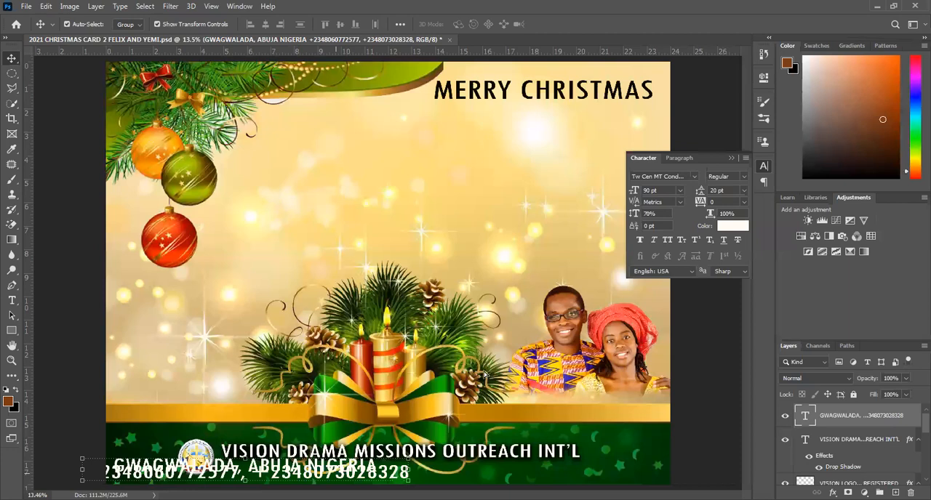
# Move the location and phone text up over the candles and set its leading to 13 pt.
pyautogui.moveTo(487, 372); pyautogui.dragTo(629, 269)
pyautogui.click(731, 190)
pyautogui.write('13')
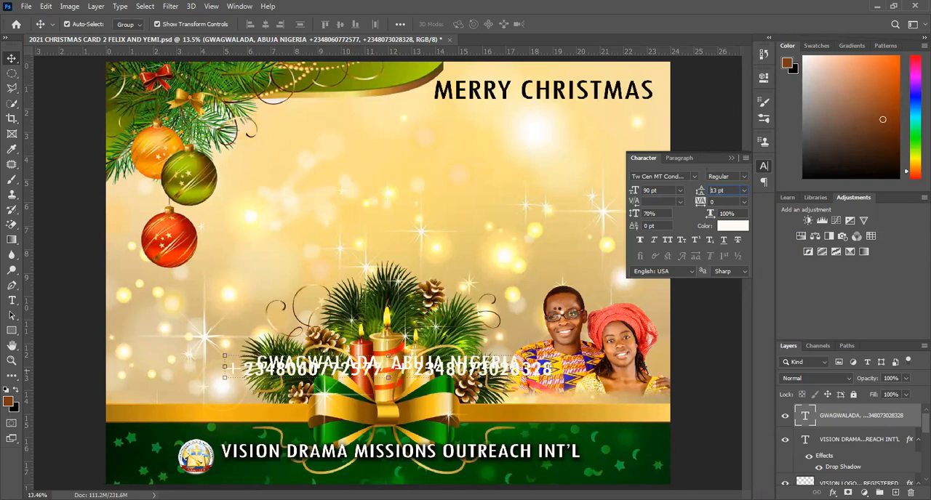
pyautogui.press('Return')
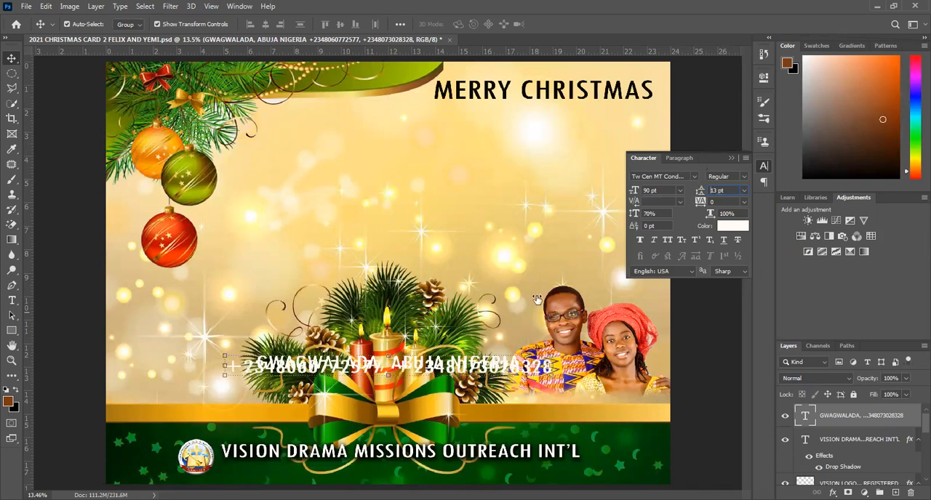
# Resize the location and phone text, trying 20 pt before choosing 48 pt, and set its leading to 36 pt.
pyautogui.click(662, 191)
pyautogui.write('20')
pyautogui.press('Return')
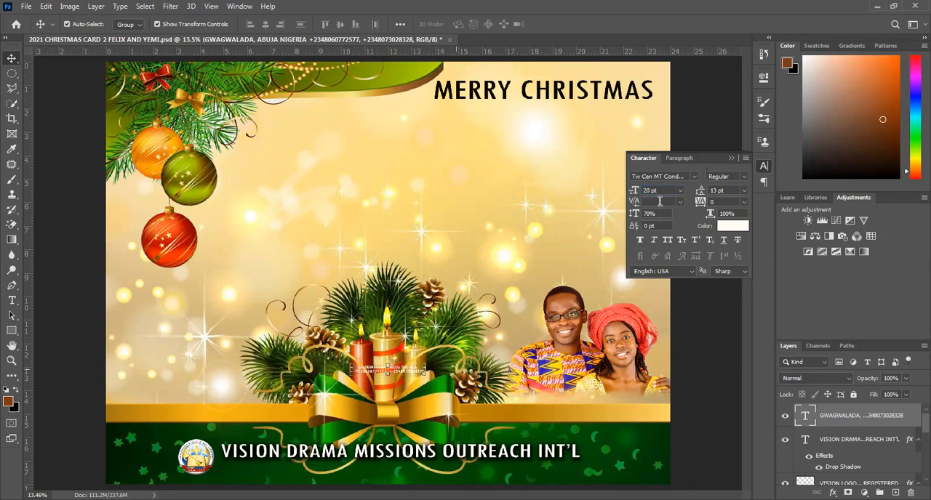
pyautogui.click(680, 194)
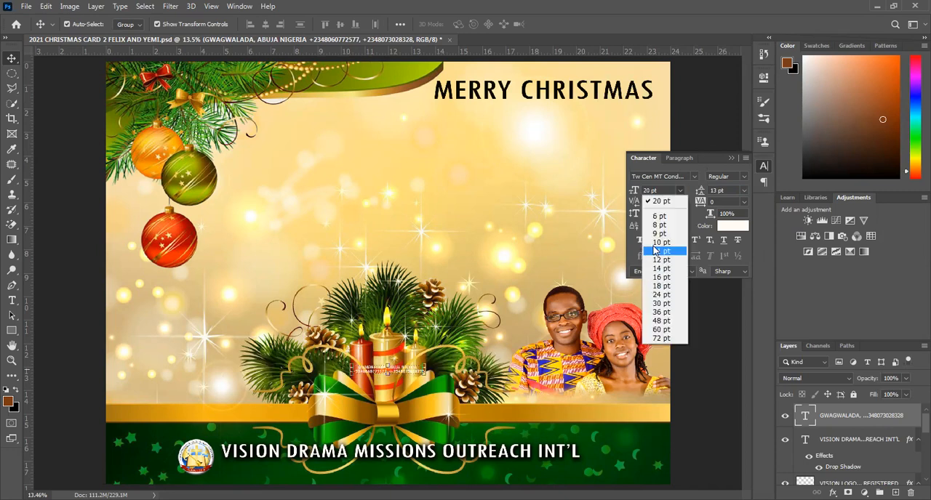
pyautogui.click(666, 321)
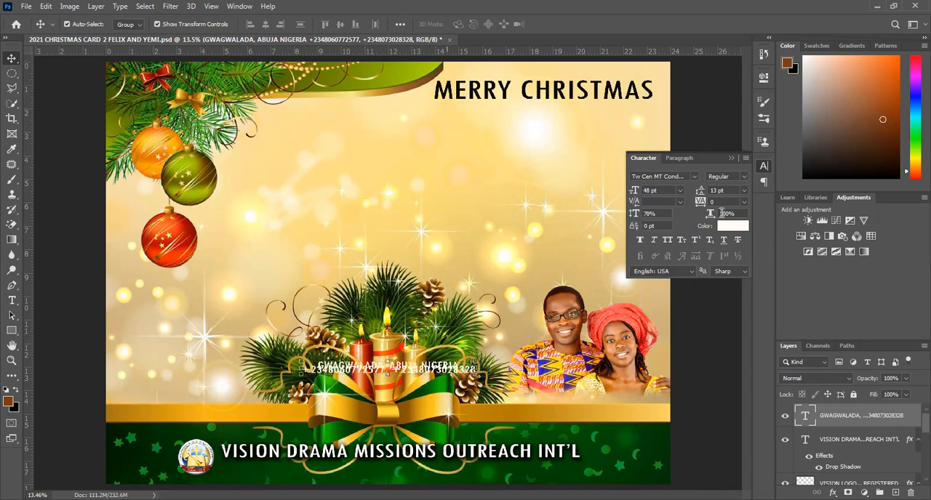
pyautogui.click(743, 191)
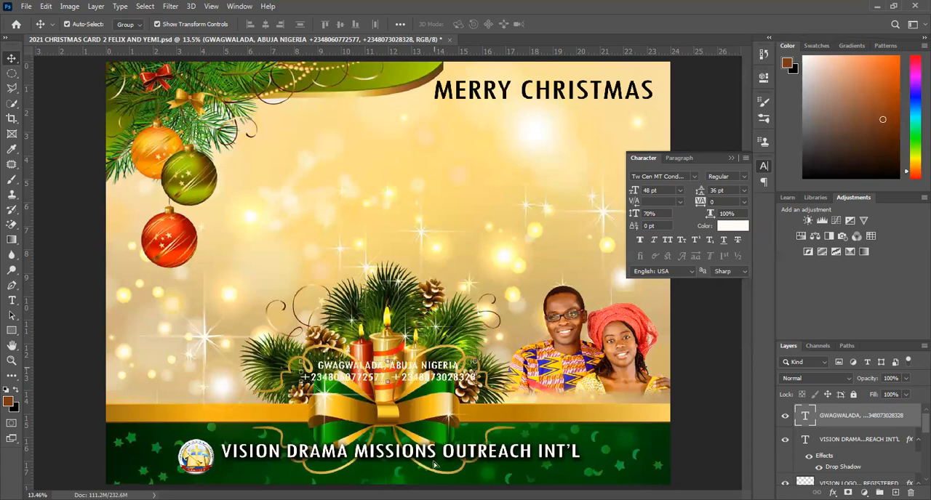
# Place the location and phone text directly below the organisation name and reduce its leading to 32 pt.
pyautogui.moveTo(431, 377); pyautogui.dragTo(432, 475)
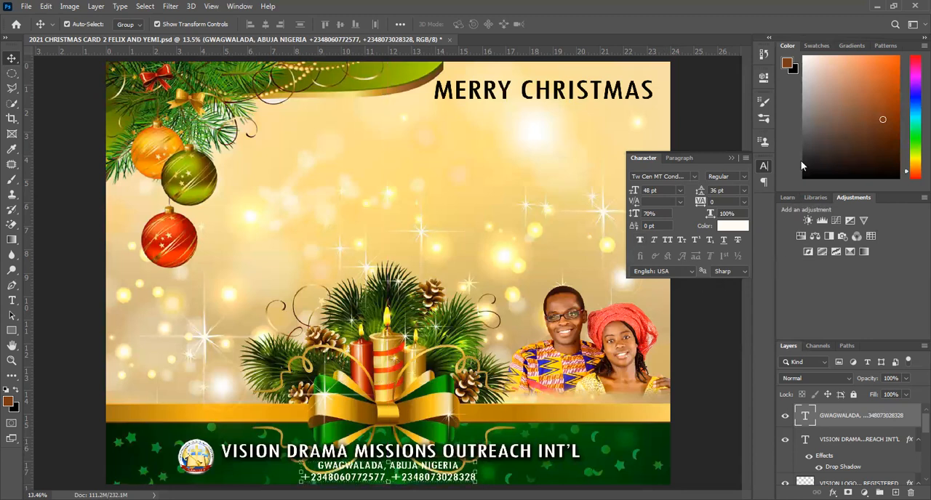
pyautogui.click(701, 191)
pyautogui.moveTo(701, 192); pyautogui.dragTo(702, 193)
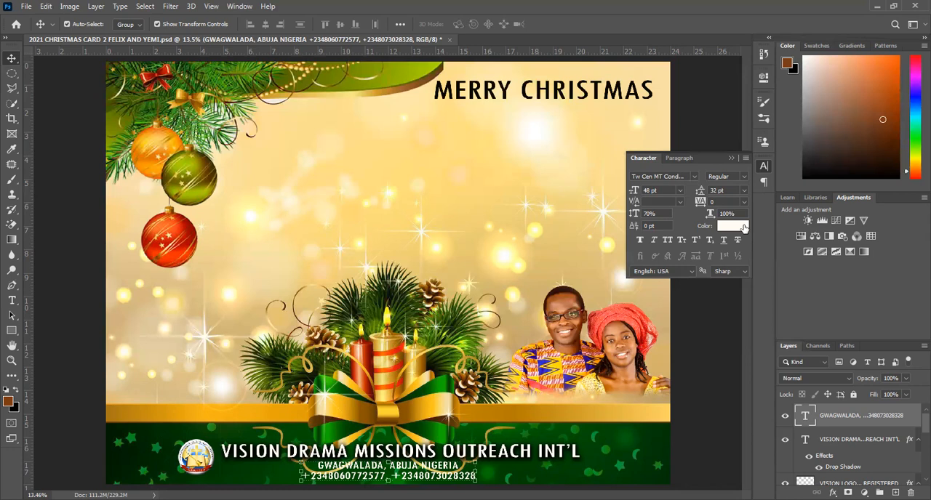
# Apply a Drop Shadow to the location and phone text with 55% opacity and a size of 43 px.
pyautogui.doubleClick(911, 427)
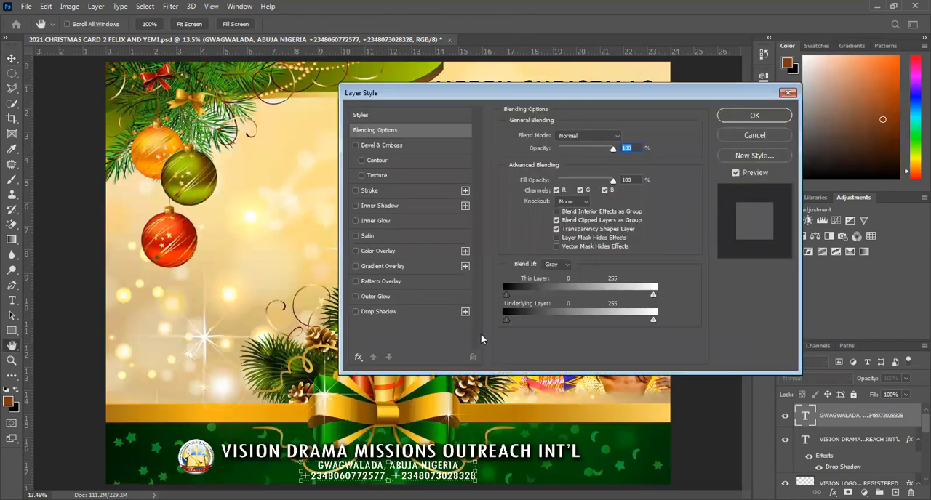
pyautogui.click(386, 313)
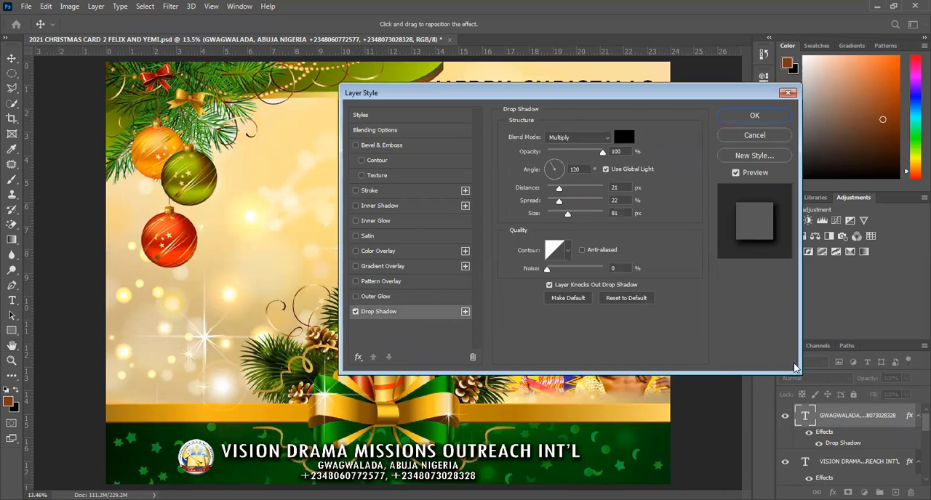
pyautogui.moveTo(586, 151); pyautogui.dragTo(571, 154)
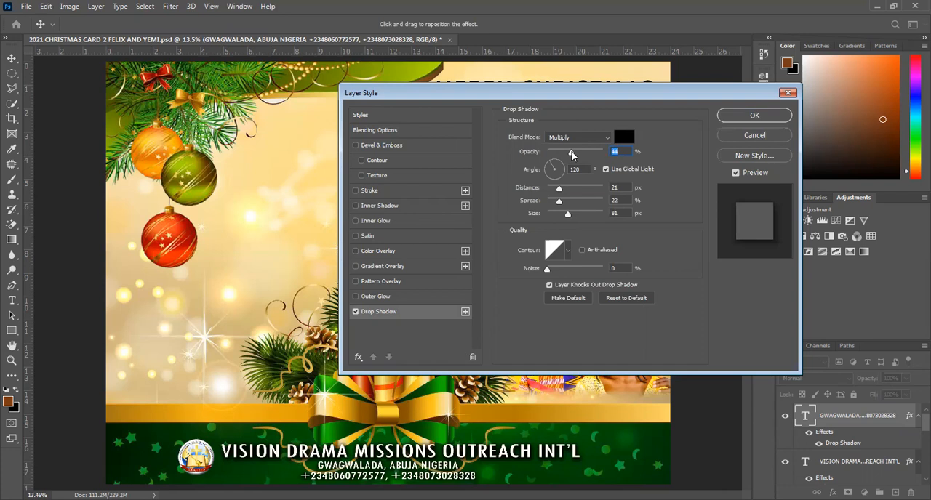
pyautogui.click(579, 152)
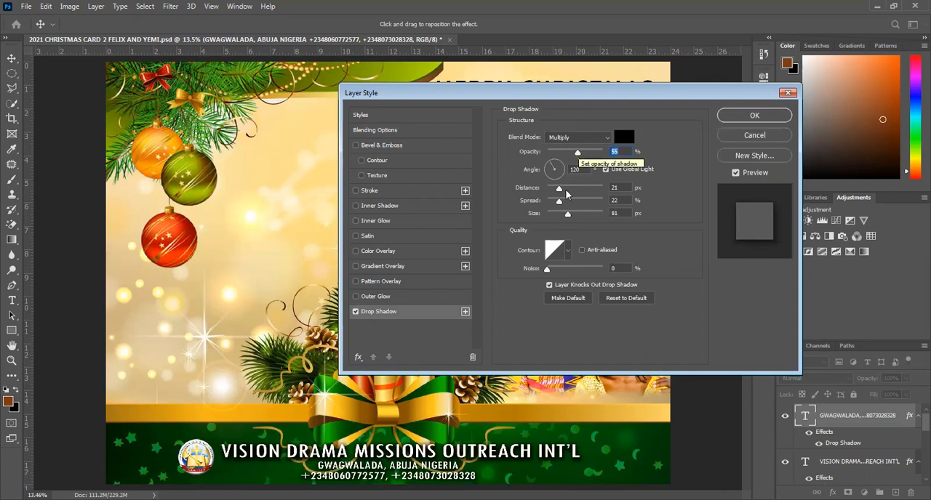
pyautogui.moveTo(564, 213); pyautogui.dragTo(560, 215)
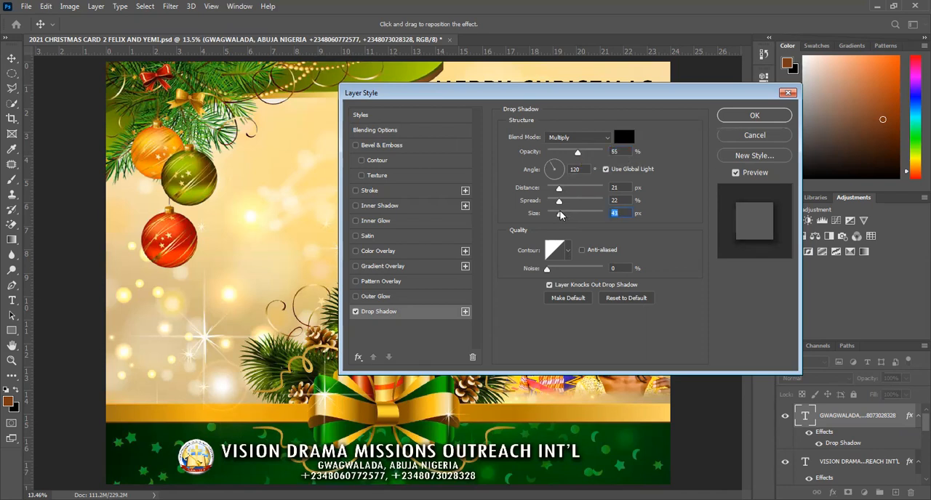
pyautogui.click(729, 118)
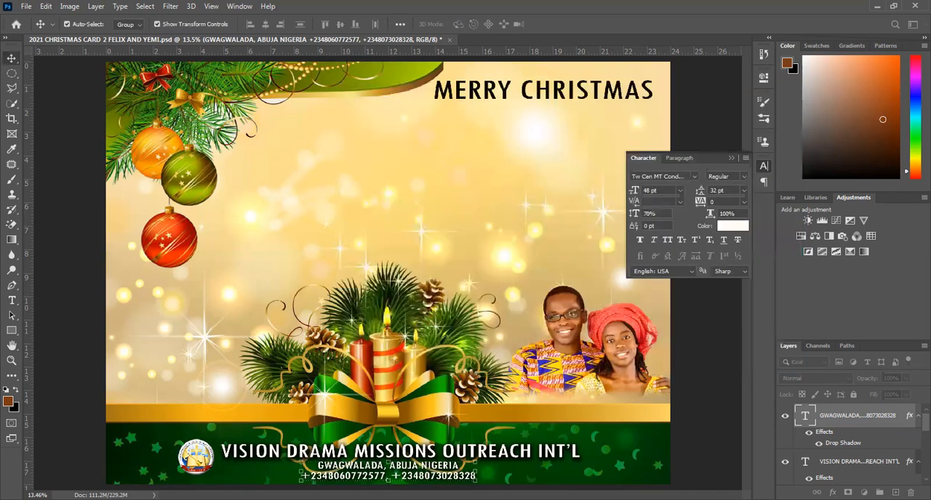
# Recolour the organisation name with the pale gold fbe292 sampled from the poster's background.
pyautogui.click(501, 451)
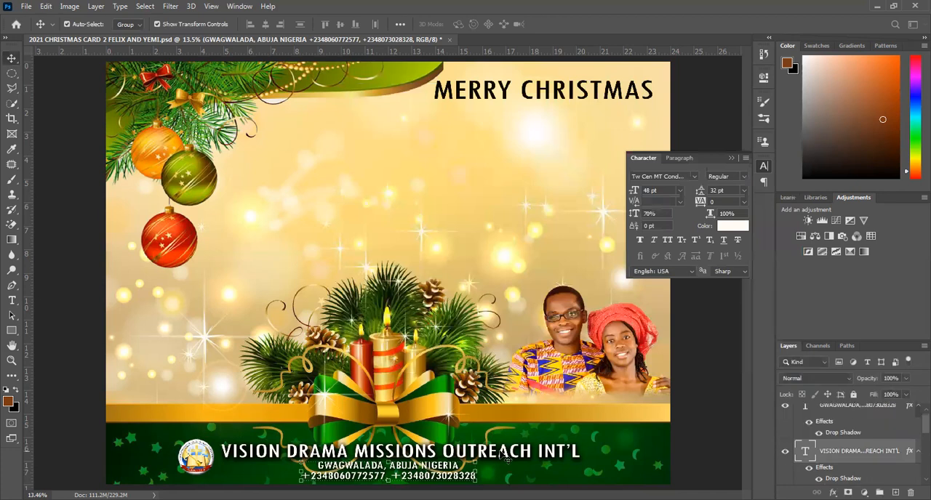
pyautogui.click(738, 228)
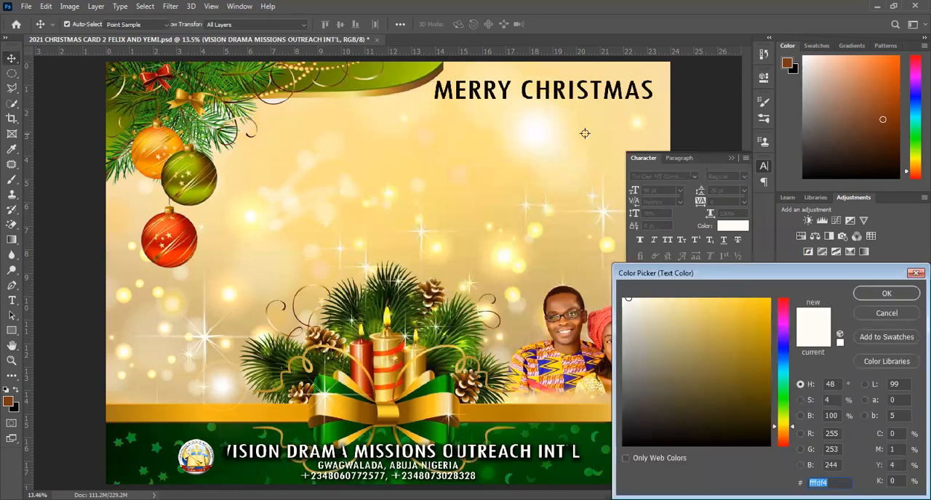
pyautogui.click(585, 133)
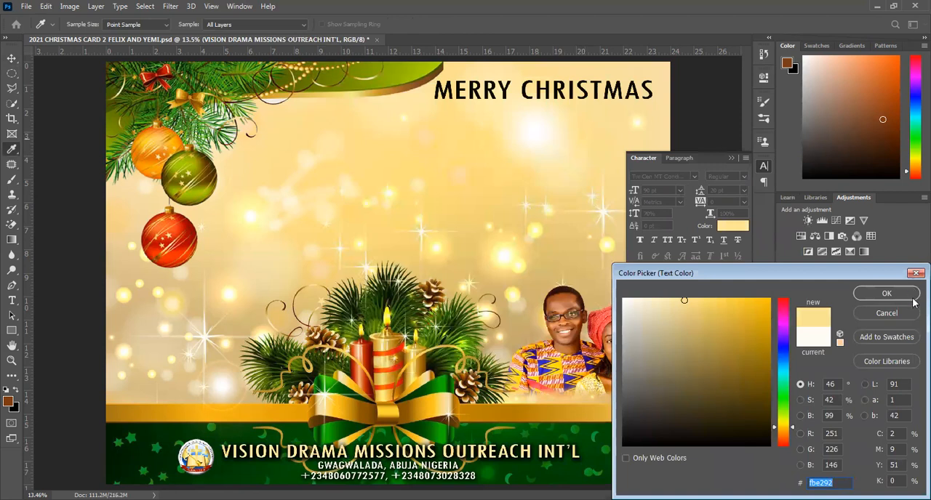
pyautogui.click(886, 293)
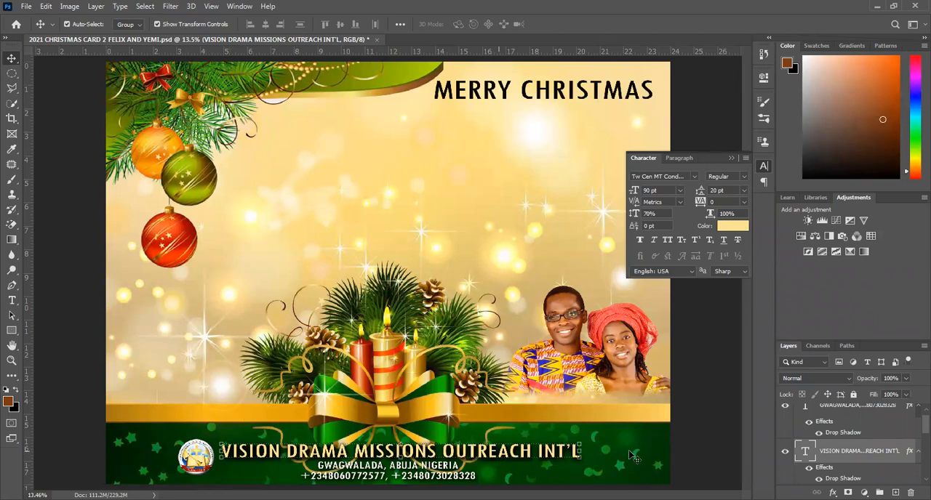
# Save the poster's latest changes and select the "MERRY CHRISTMAS" title layer.
pyautogui.click(441, 206)
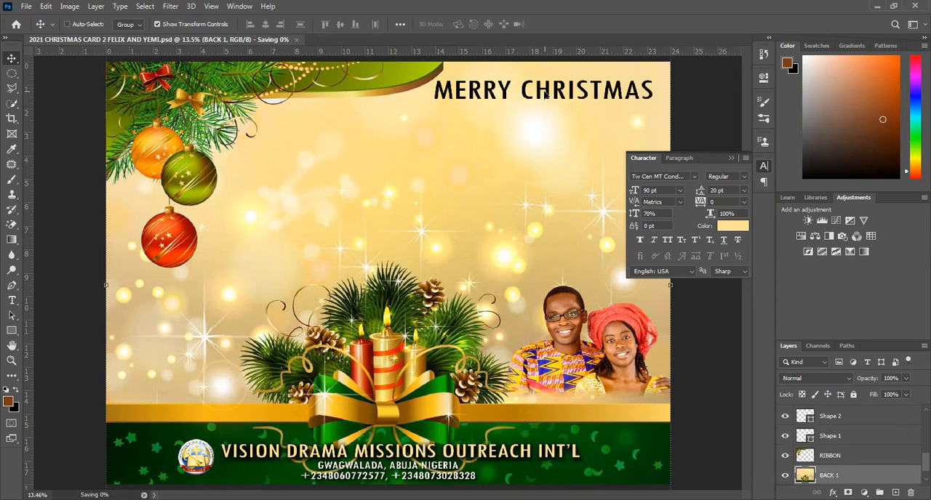
pyautogui.click(550, 99)
pyautogui.hotkey('ctrl', 's')
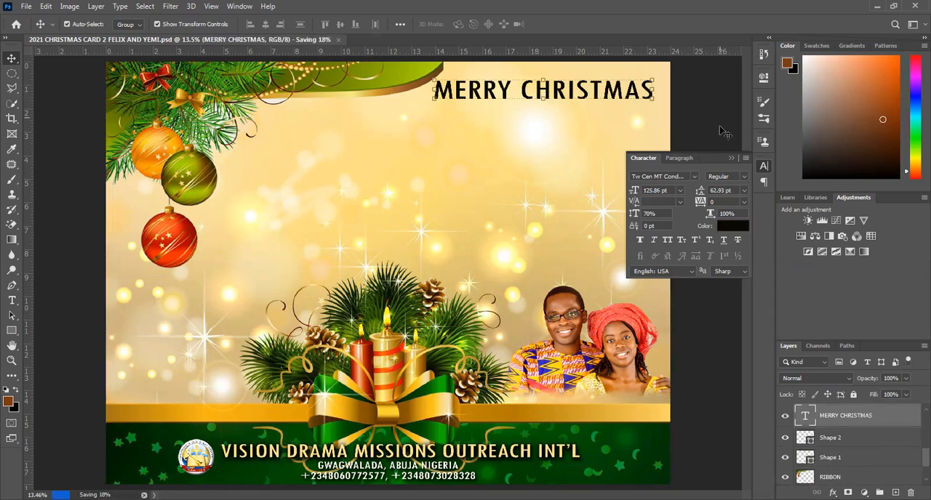
# Try out a succession of alternative fonts on the "MERRY CHRISTMAS" title.
pyautogui.click(665, 176)
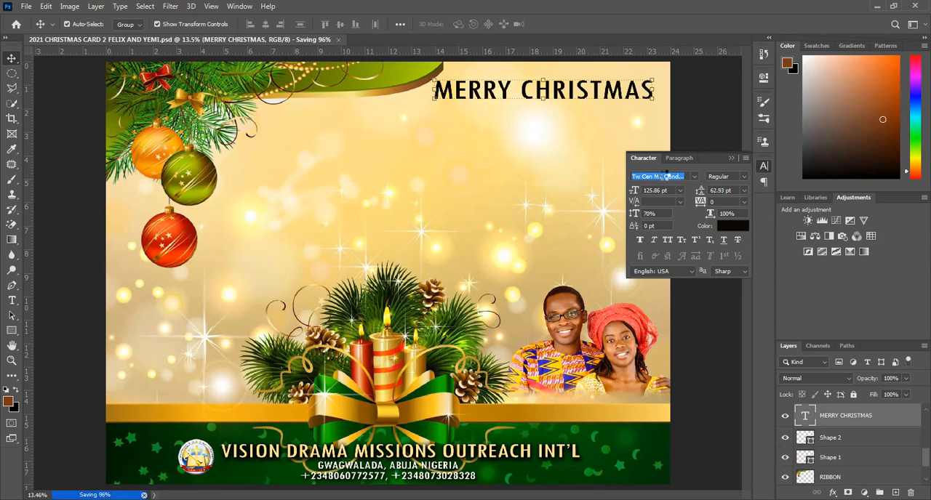
pyautogui.click(664, 174)
pyautogui.click(663, 174)
pyautogui.press('Down')
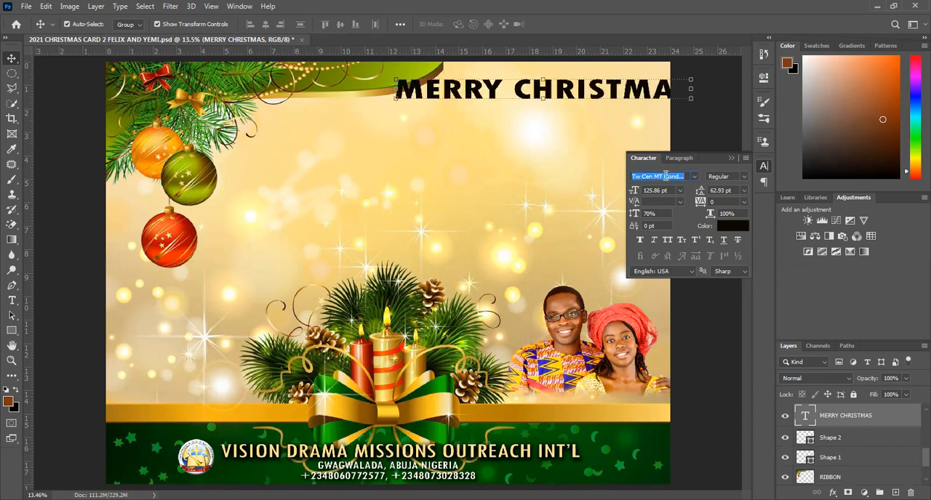
pyautogui.click(664, 175)
pyautogui.press('Down')
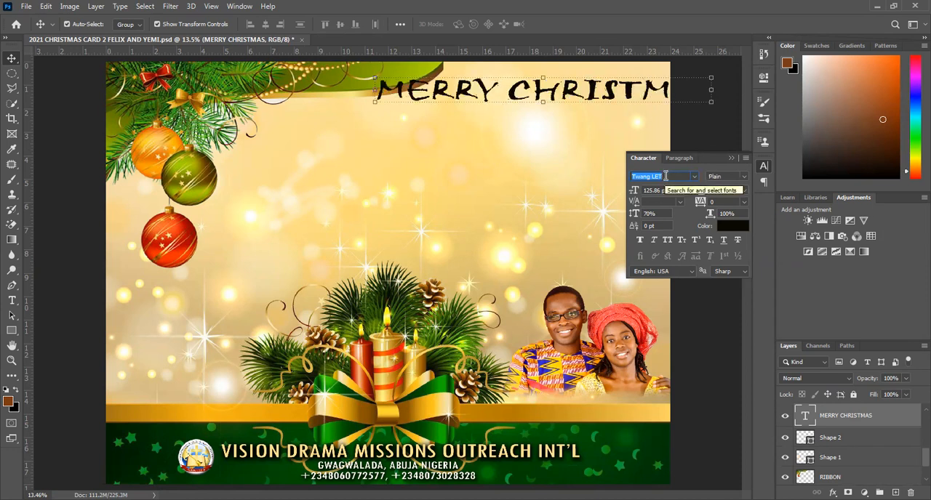
pyautogui.press('Down')
pyautogui.press('Down')
pyautogui.press('Down')
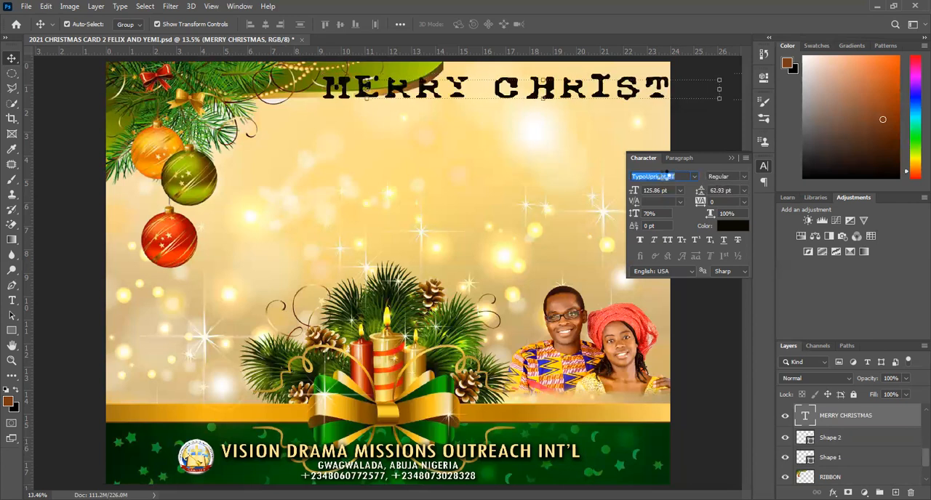
pyautogui.click(666, 176)
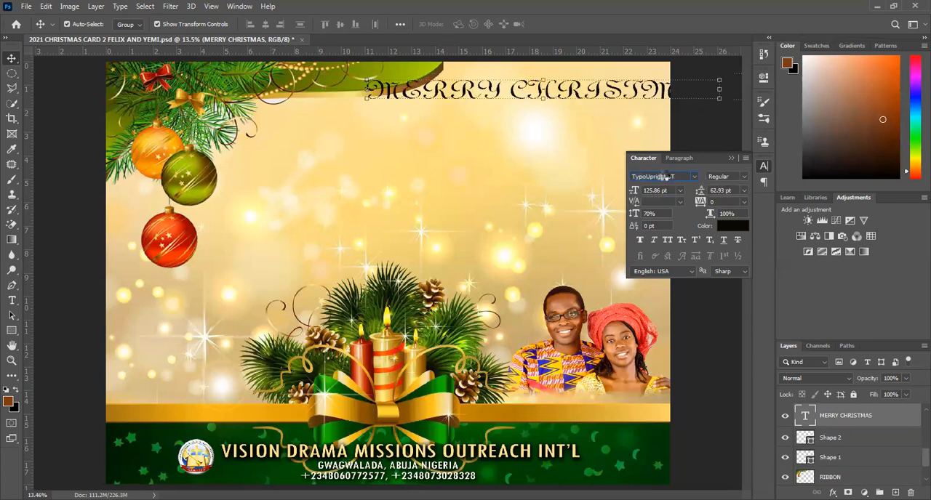
pyautogui.press('Down')
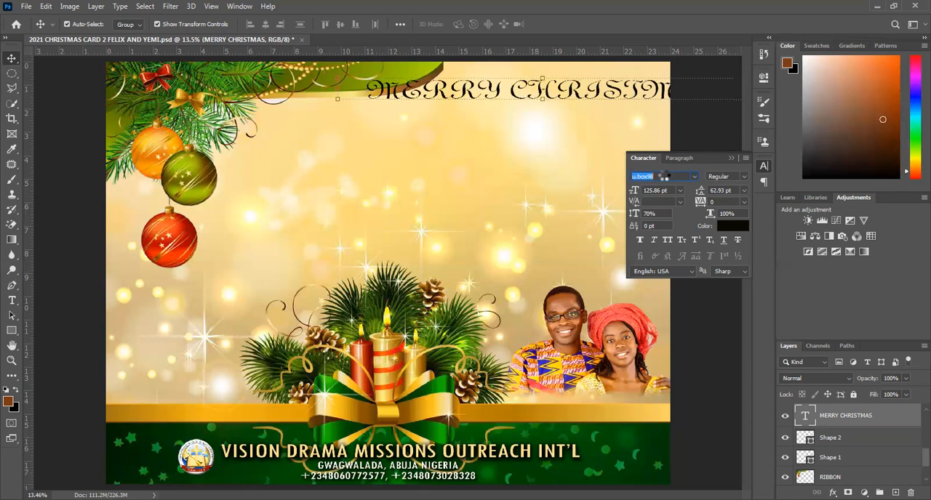
pyautogui.click(662, 176)
pyautogui.press('Down')
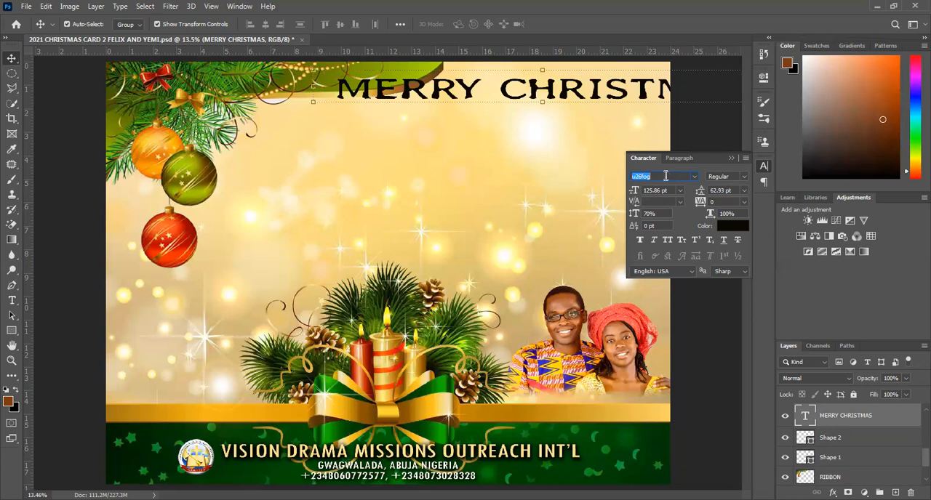
pyautogui.press('Down')
pyautogui.press('Down')
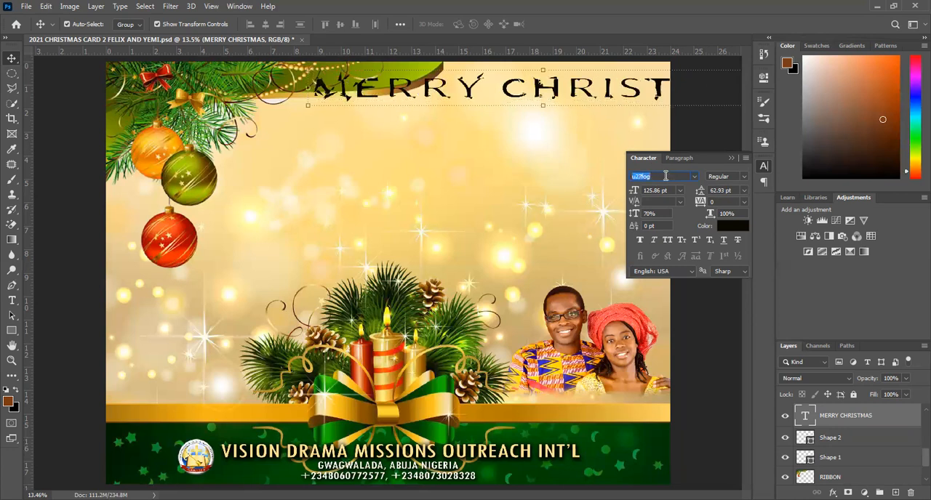
pyautogui.press('Down')
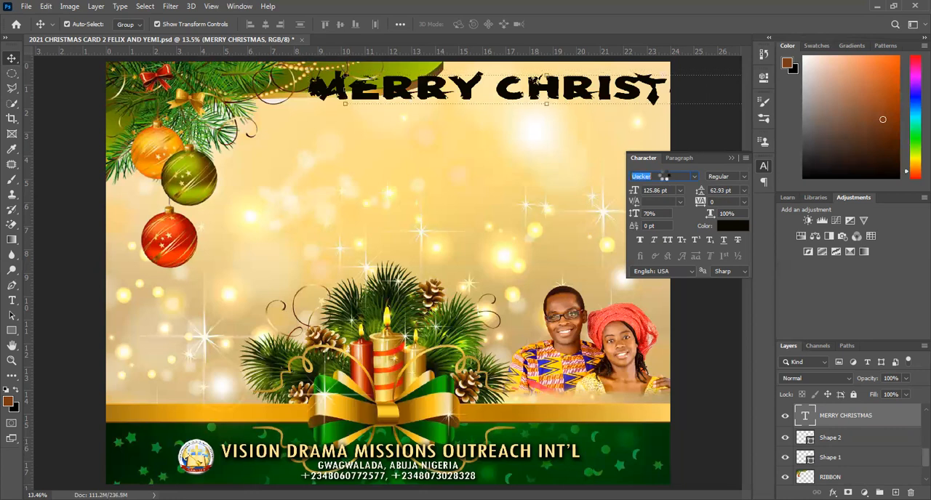
pyautogui.press('Down')
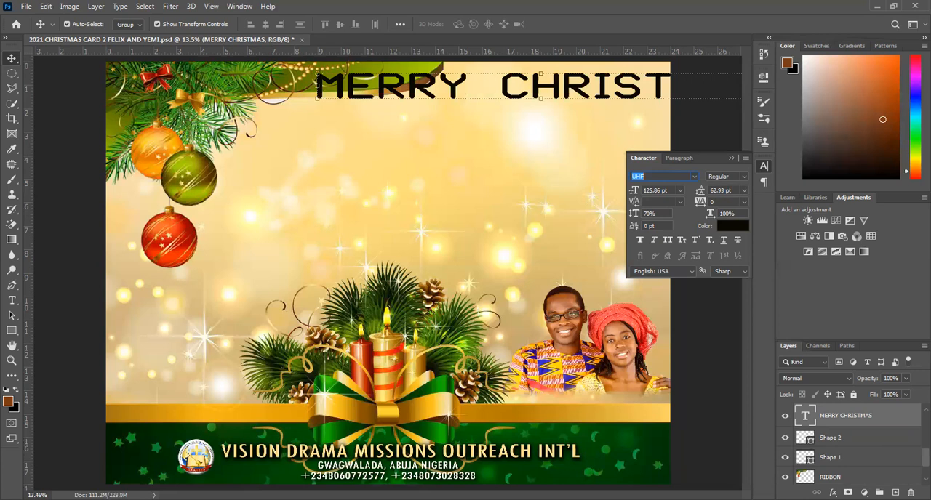
# Set the "MERRY CHRISTMAS" title's font to Myriad Pro Bold and reposition it so the whole text fits inside the poster.
pyautogui.write('M')
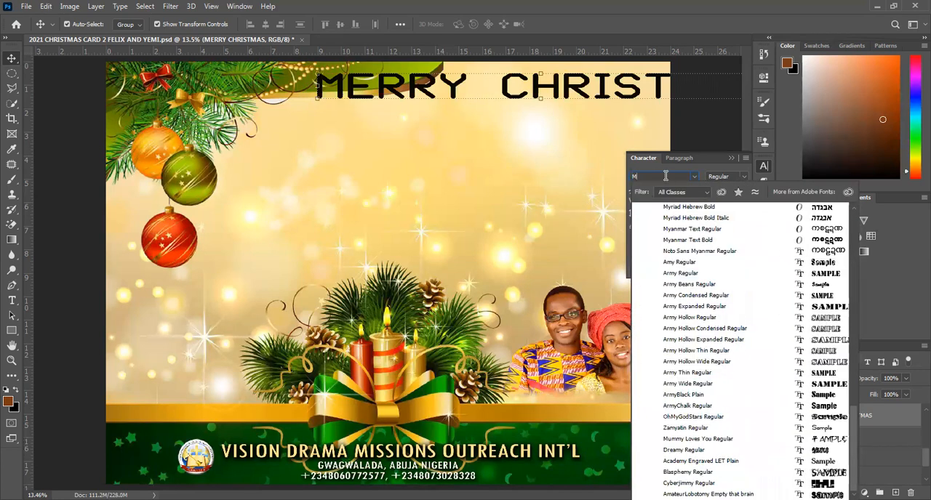
pyautogui.write('Y')
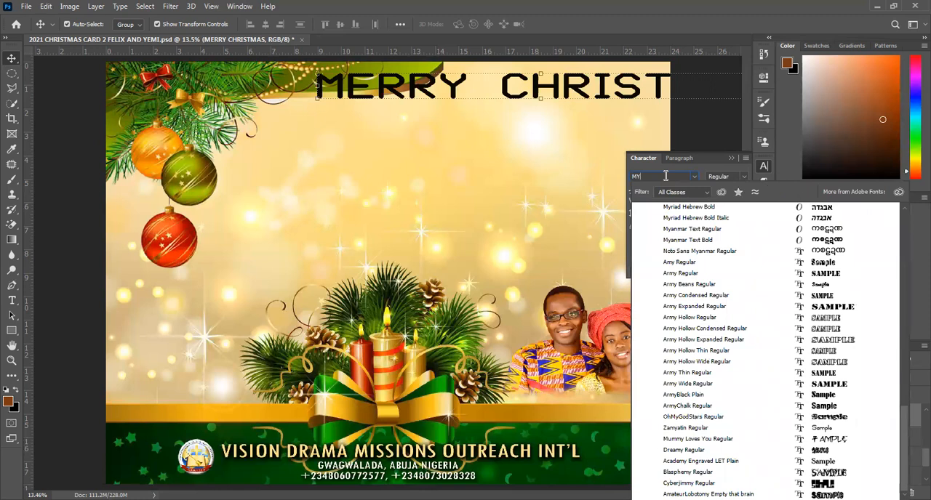
pyautogui.write('P')
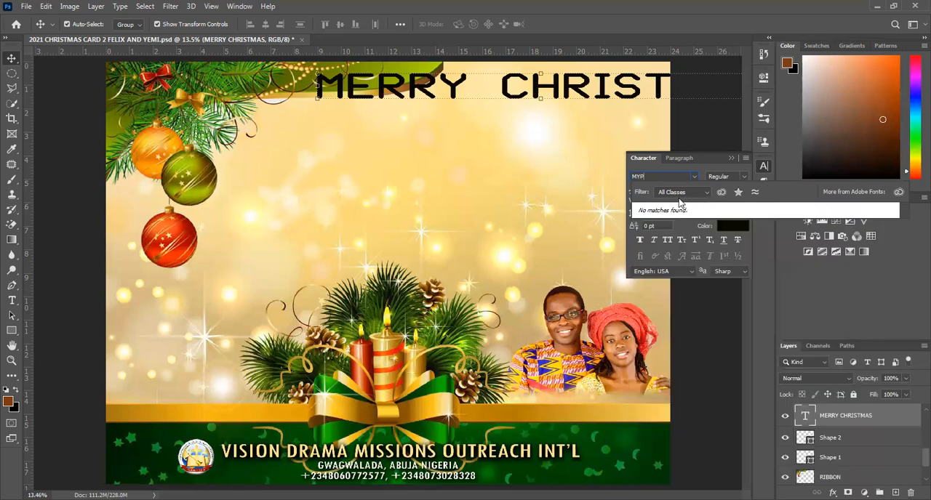
pyautogui.press('BackSpace')
pyautogui.press('BackSpace')
pyautogui.press('BackSpace')
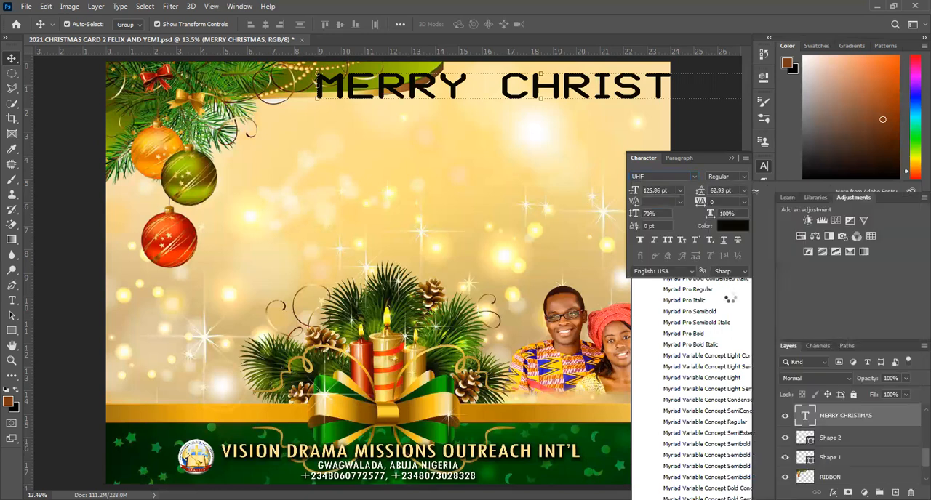
pyautogui.click(674, 176)
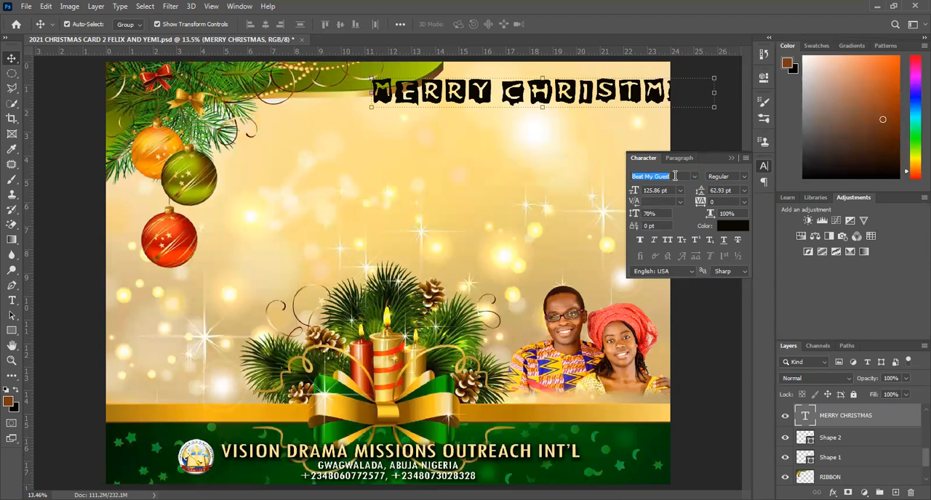
pyautogui.click(693, 176)
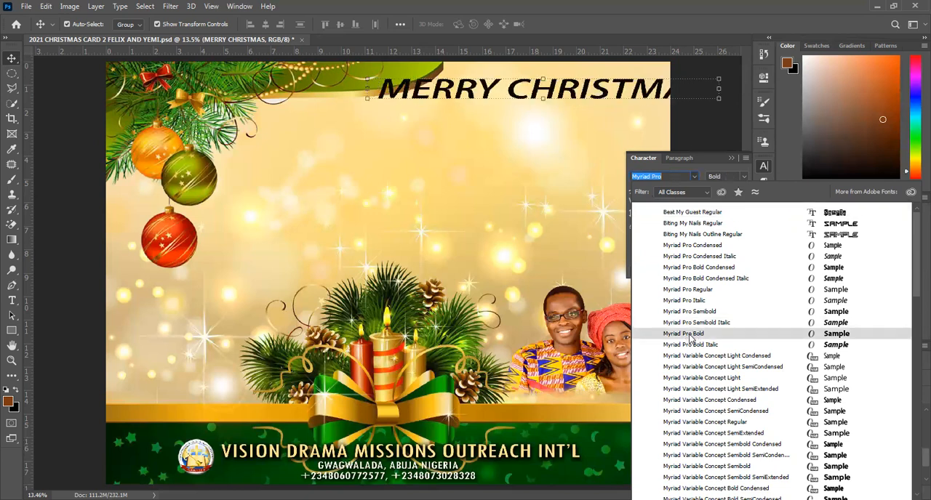
pyautogui.click(687, 335)
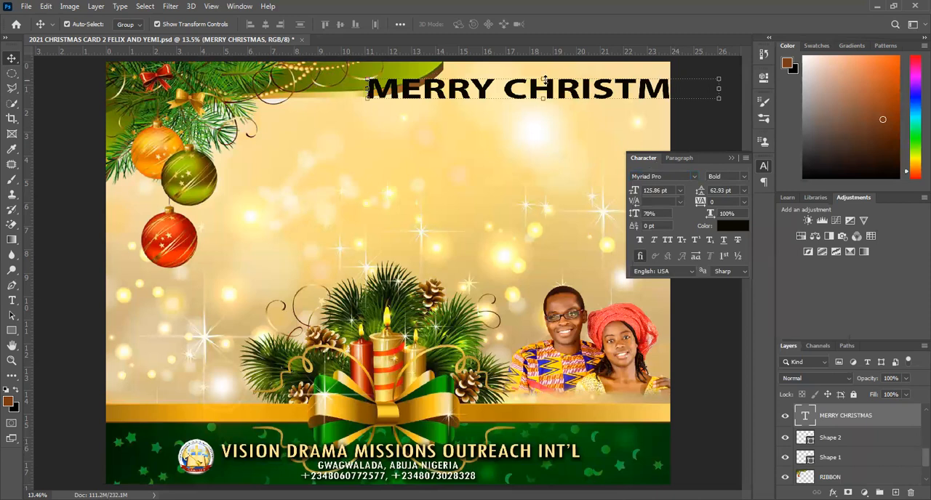
pyautogui.moveTo(555, 96); pyautogui.dragTo(468, 113)
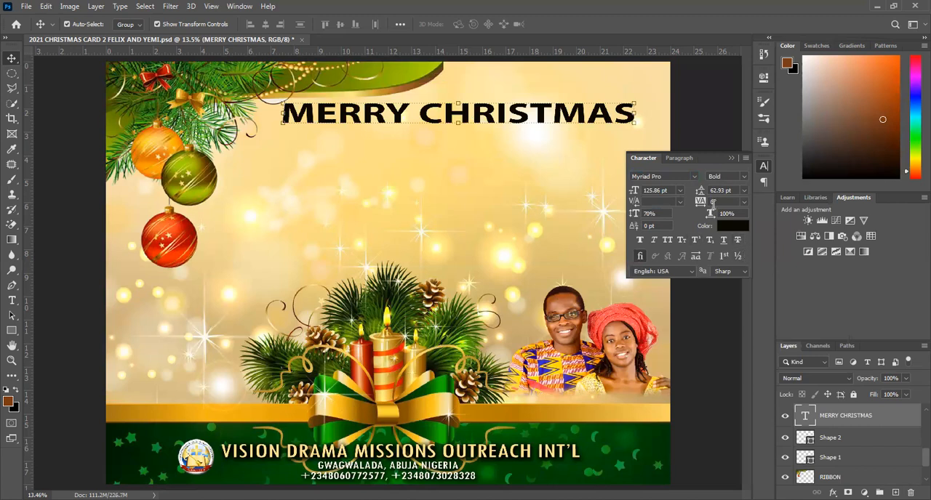
# Recolour the title with the orange-red ed3713 sampled from the red bauble and scale it down to about 91.48%.
pyautogui.click(729, 226)
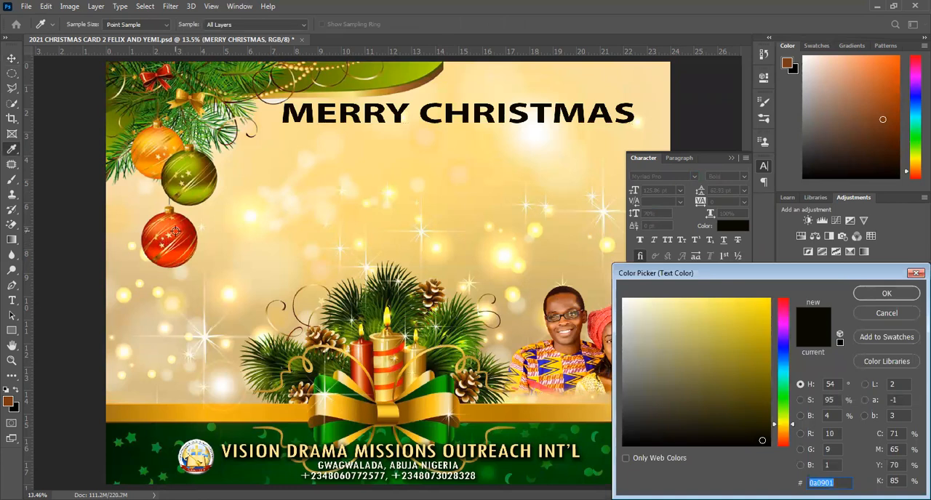
pyautogui.click(879, 314)
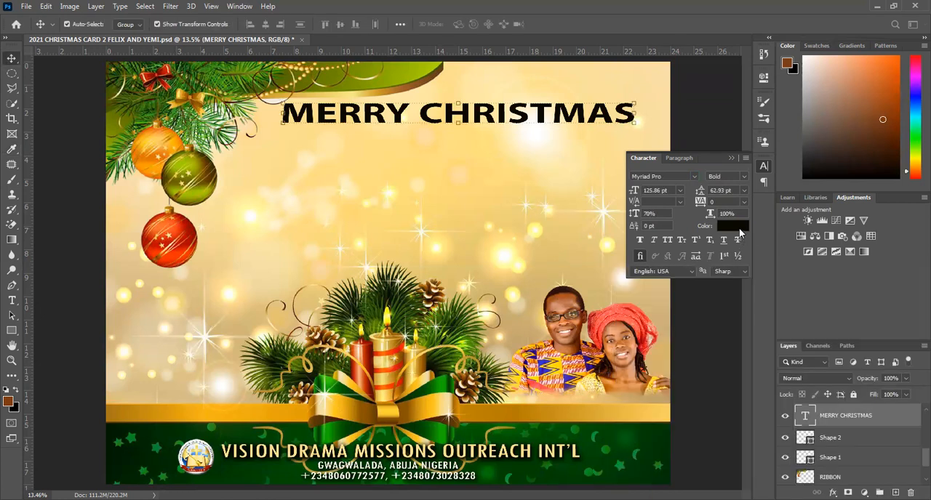
pyautogui.click(739, 227)
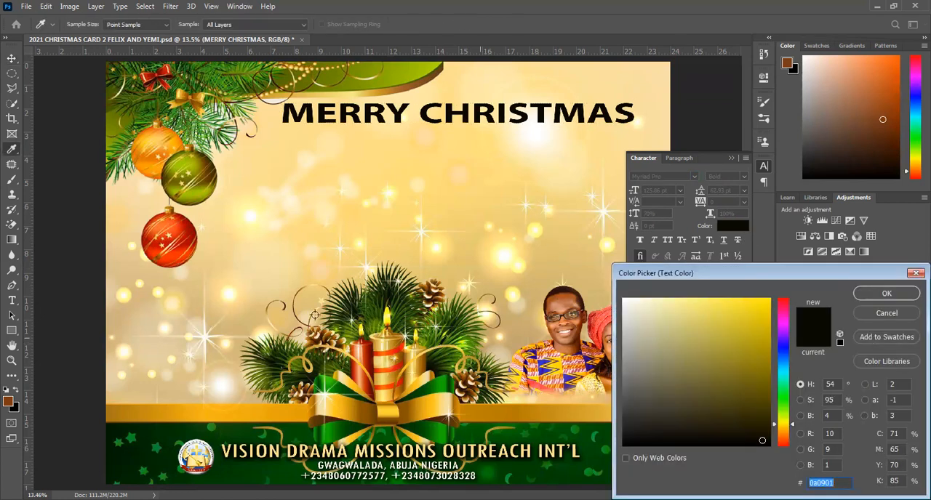
pyautogui.click(176, 231)
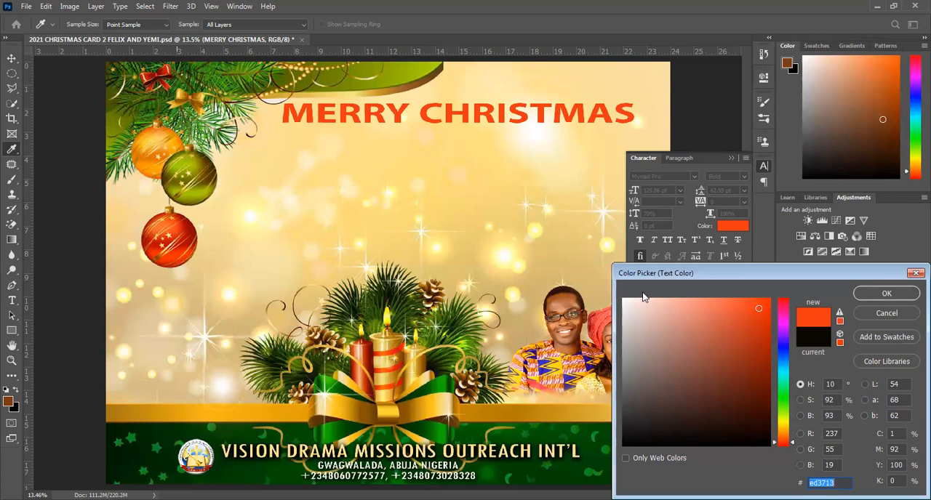
pyautogui.click(885, 294)
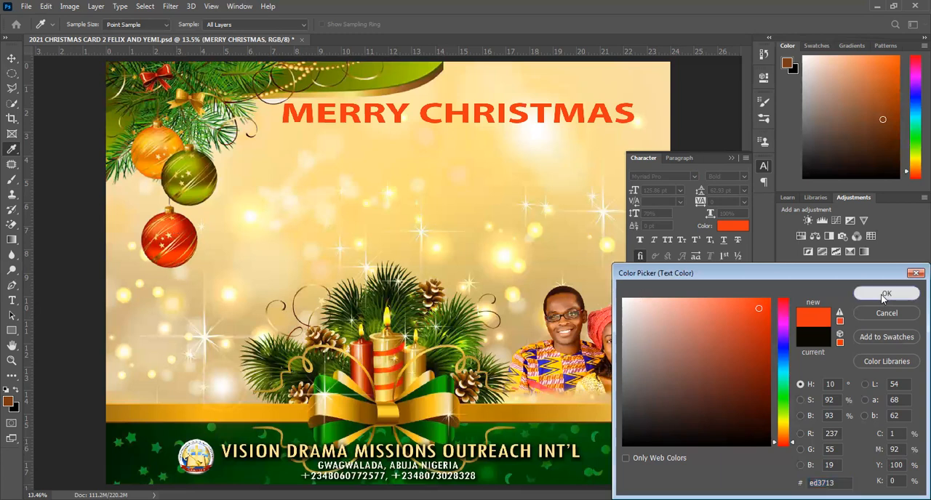
pyautogui.press('v')
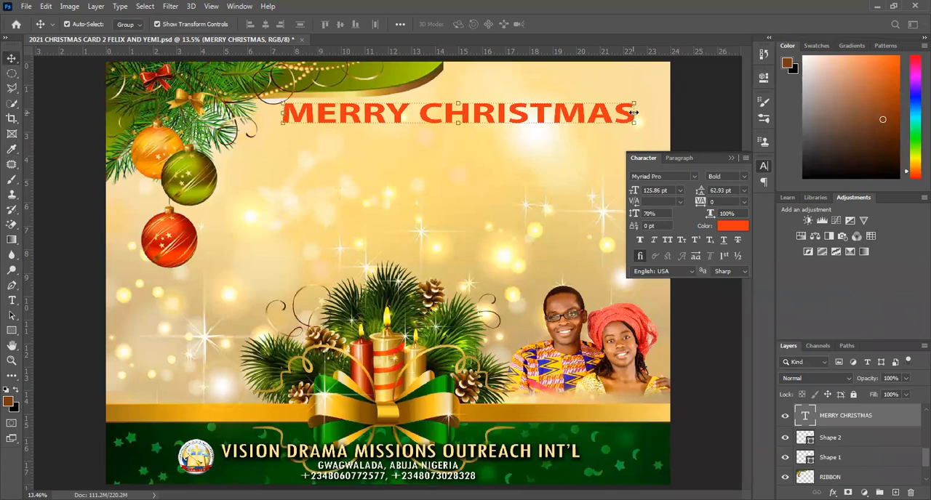
pyautogui.moveTo(637, 112); pyautogui.dragTo(606, 114)
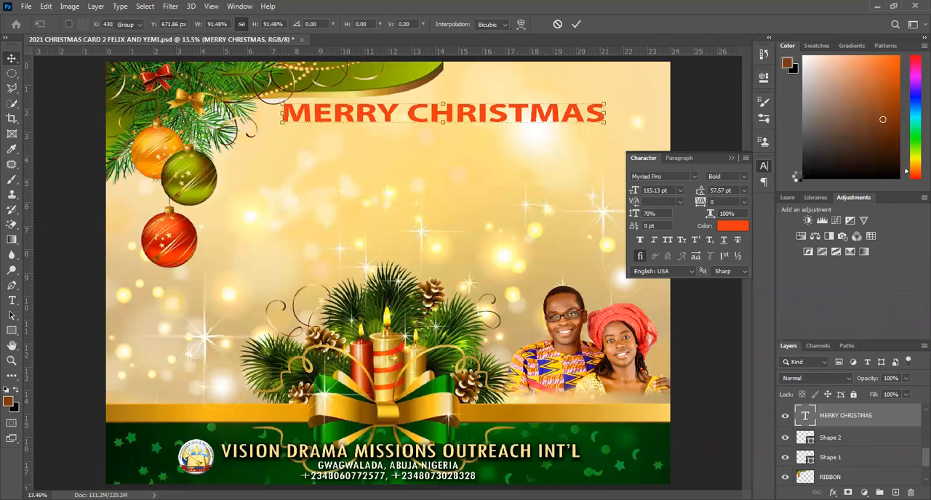
pyautogui.press('Return')
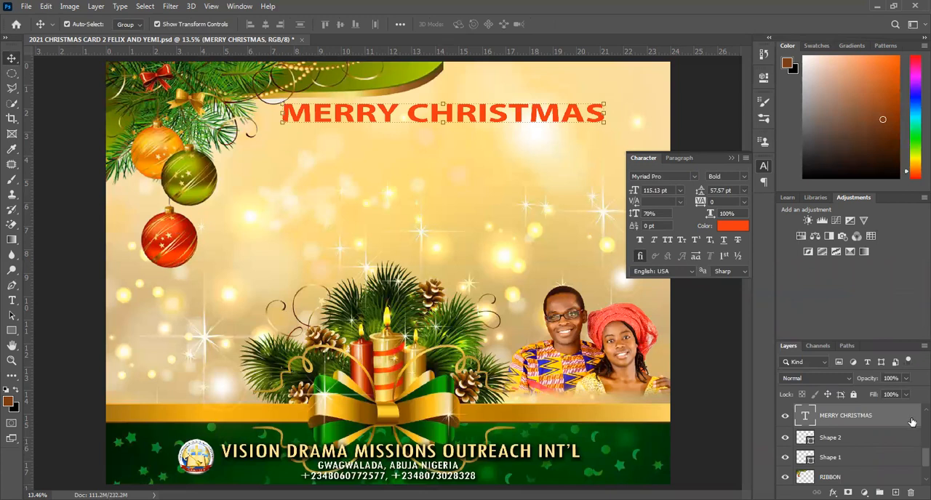
# Apply Bevel & Emboss with Texture to the title, setting depth to 168%, size to 46 px and soften to 2 px.
pyautogui.doubleClick(912, 422)
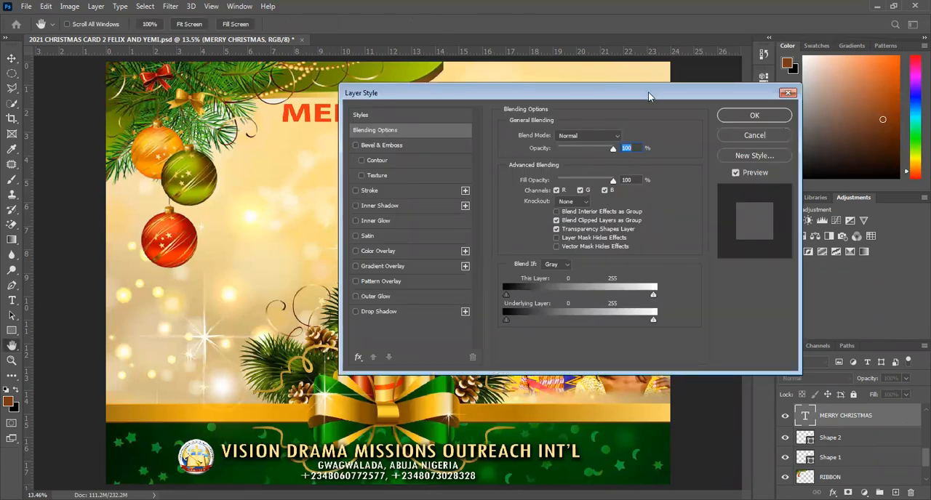
pyautogui.moveTo(648, 92); pyautogui.dragTo(634, 151)
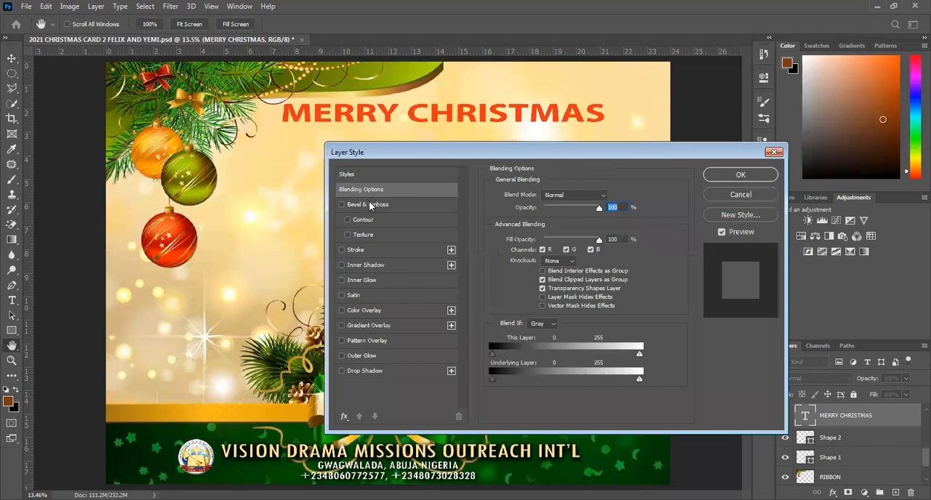
pyautogui.click(369, 206)
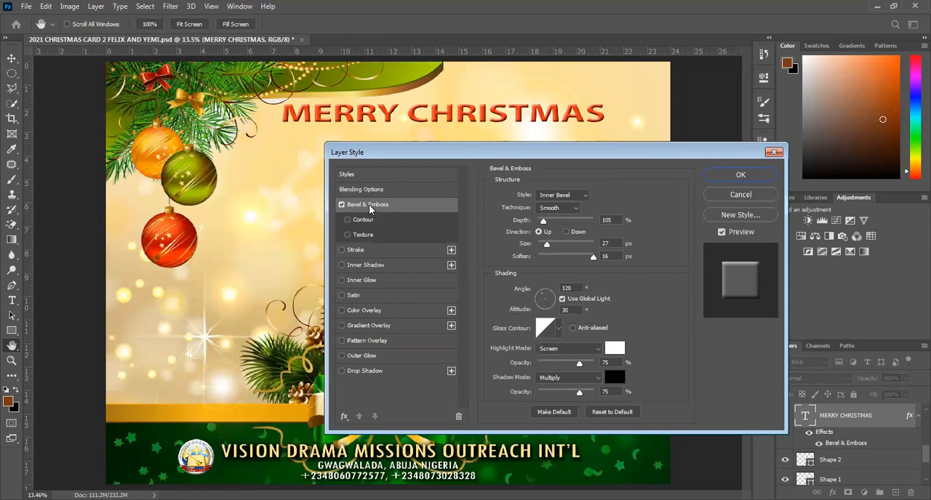
pyautogui.moveTo(542, 222); pyautogui.dragTo(547, 226)
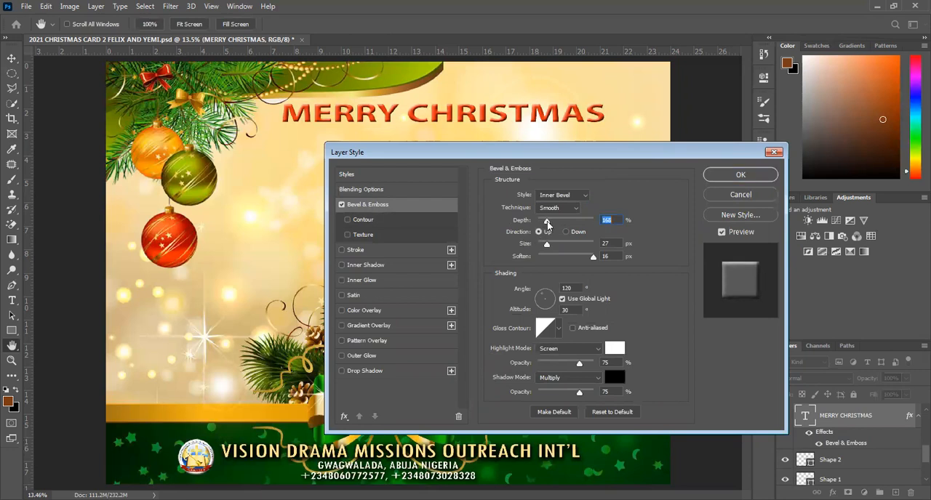
pyautogui.moveTo(548, 247); pyautogui.dragTo(552, 247)
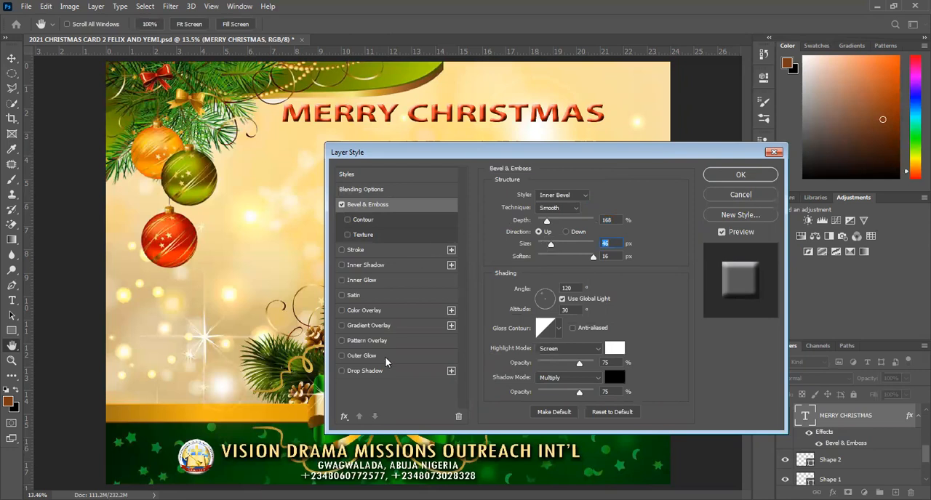
pyautogui.click(362, 235)
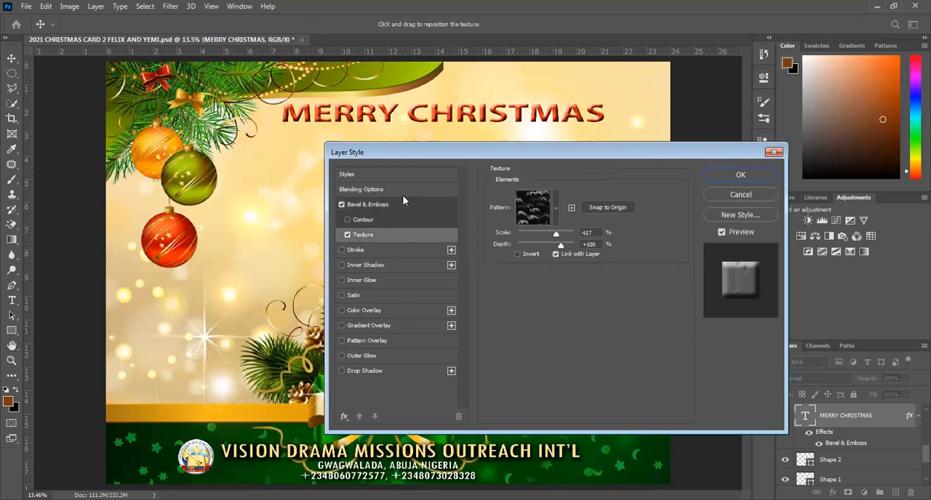
pyautogui.click(379, 208)
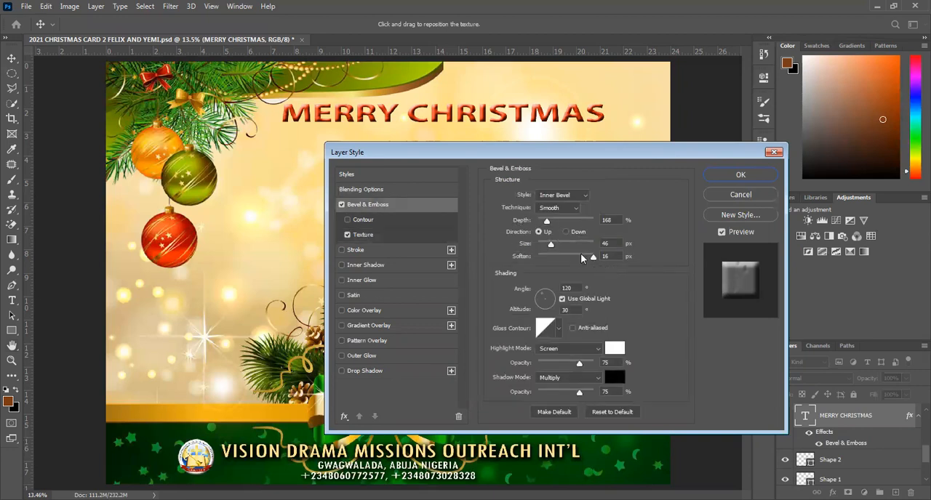
pyautogui.moveTo(577, 259); pyautogui.dragTo(545, 261)
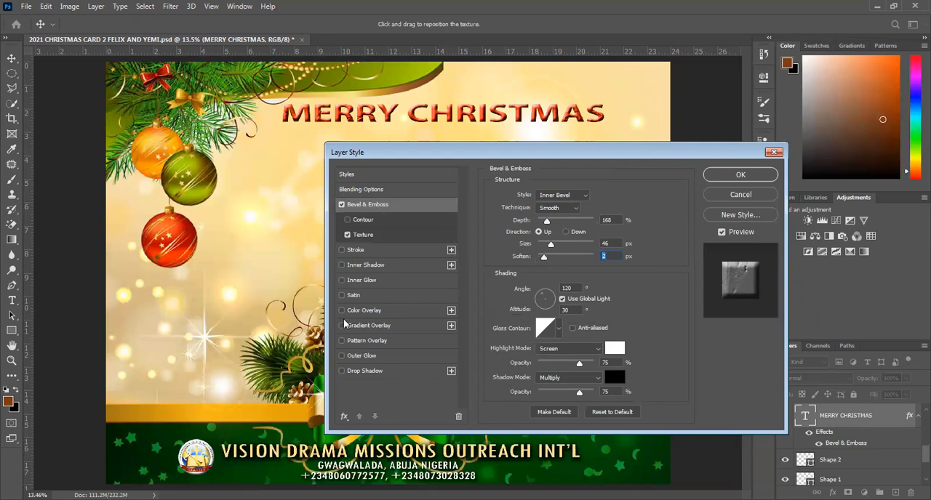
# Add a drop shadow to the "MERRY CHRISTMAS" title with 27 px distance, 13% spread and 9 px size, and save the poster.
pyautogui.click(366, 372)
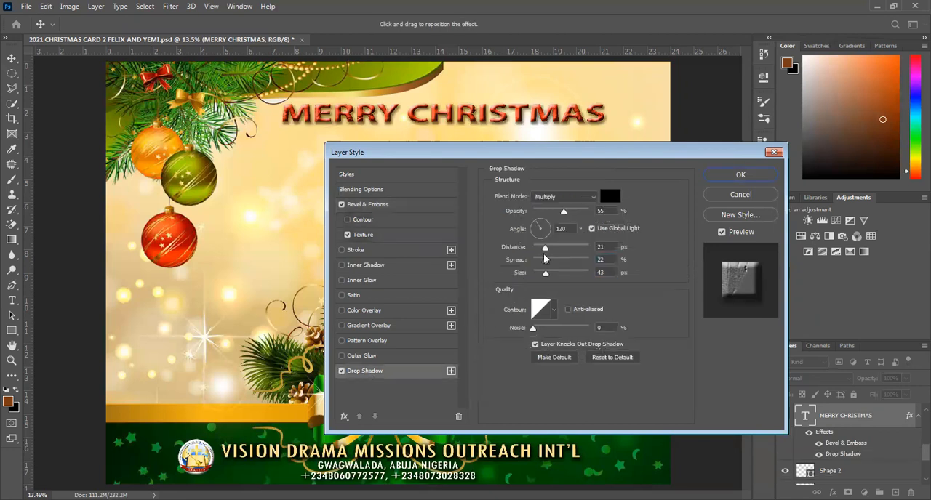
pyautogui.moveTo(544, 274); pyautogui.dragTo(539, 274)
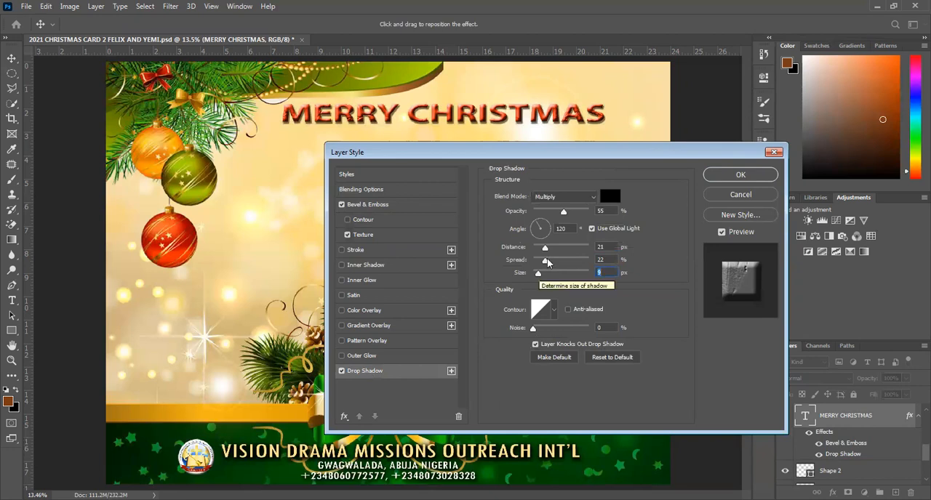
pyautogui.moveTo(545, 260)
pyautogui.mouseDown()
pyautogui.moveTo(541, 249)
pyautogui.moveTo(572, 248)
pyautogui.moveTo(550, 248)
pyautogui.mouseUp()
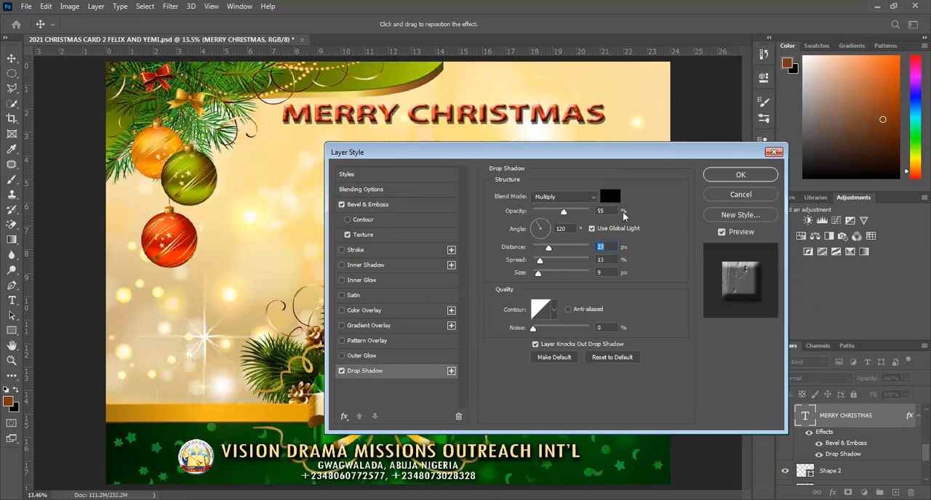
pyautogui.click(740, 174)
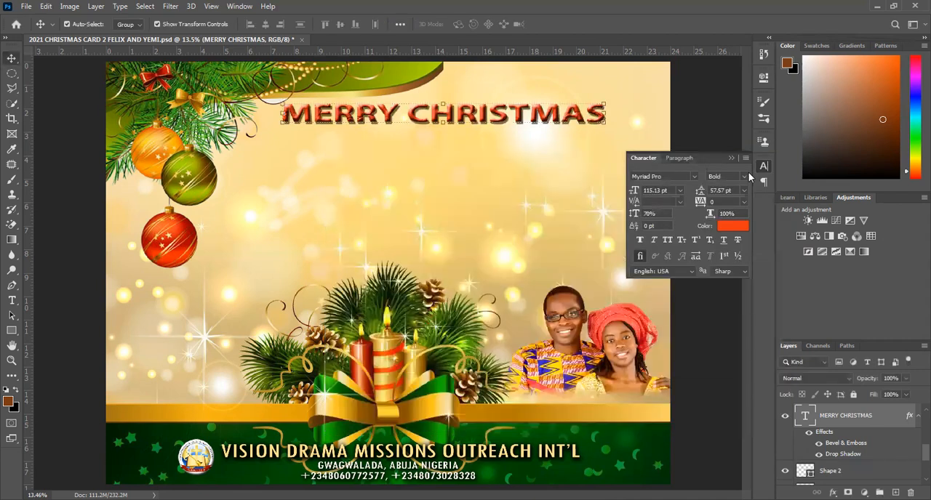
pyautogui.click(503, 204)
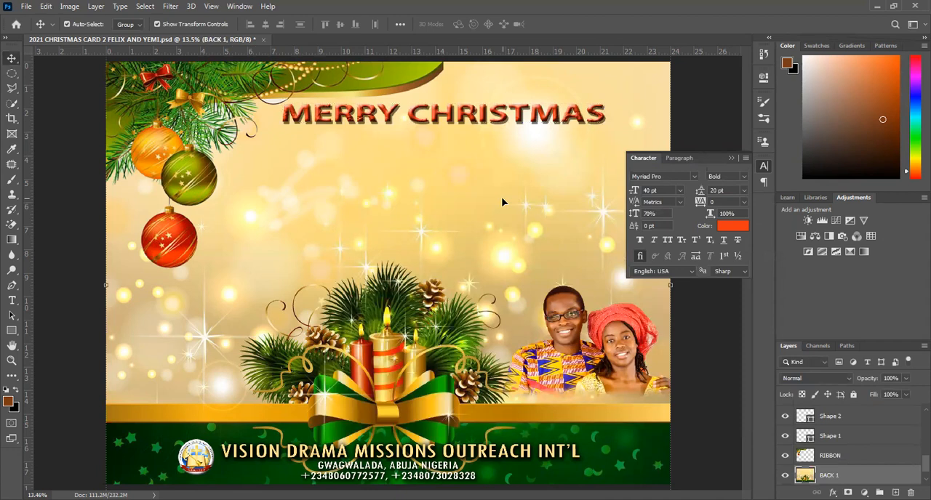
pyautogui.hotkey('ctrl', 's')
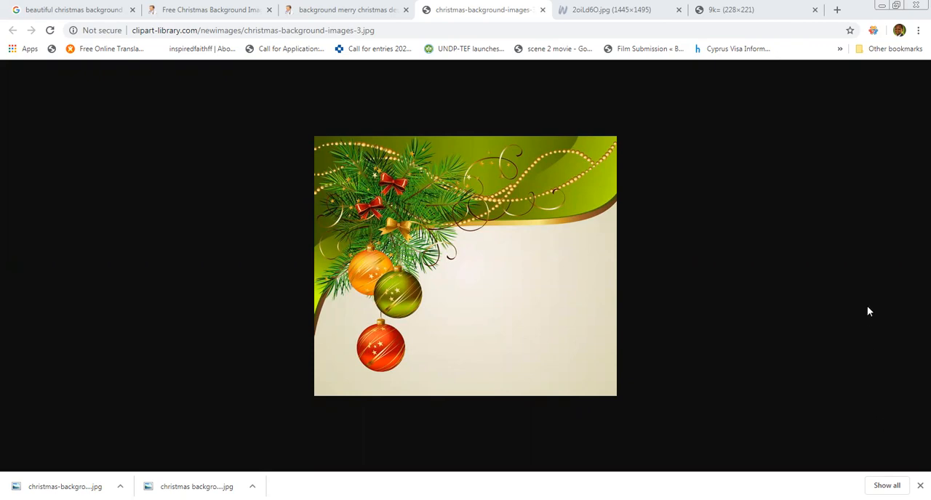
# Switch to Chrome, close the christmas-background-images picture tab, and search Google Images for "Beautiful Christmas cap".
pyautogui.click(542, 9)
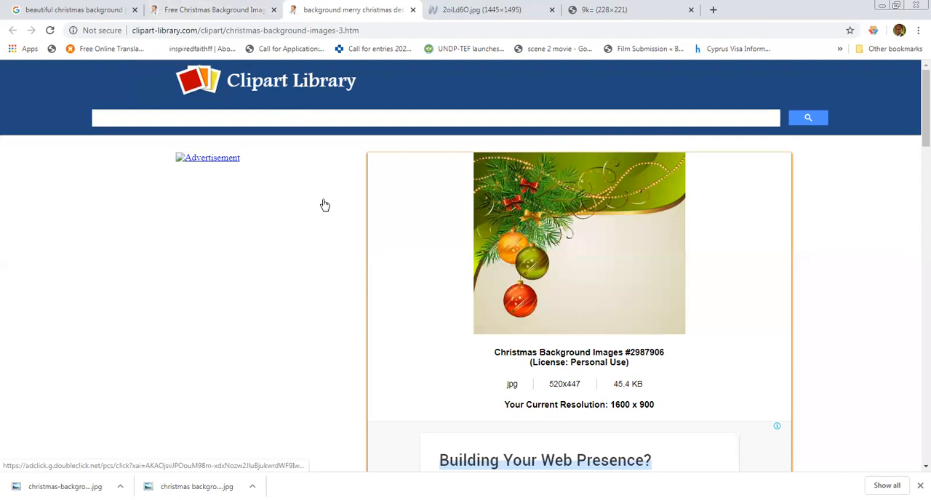
pyautogui.click(69, 10)
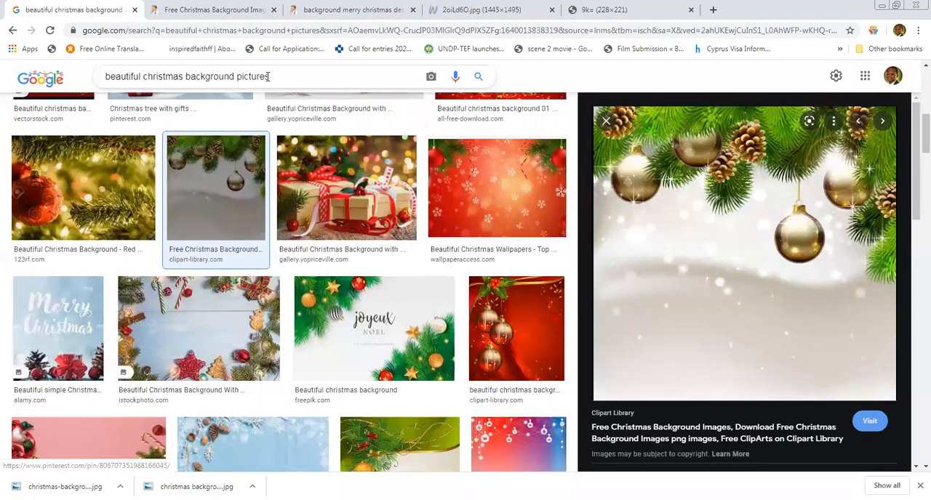
pyautogui.moveTo(265, 78); pyautogui.dragTo(518, 95)
pyautogui.hotkey('ctrl', 'a')
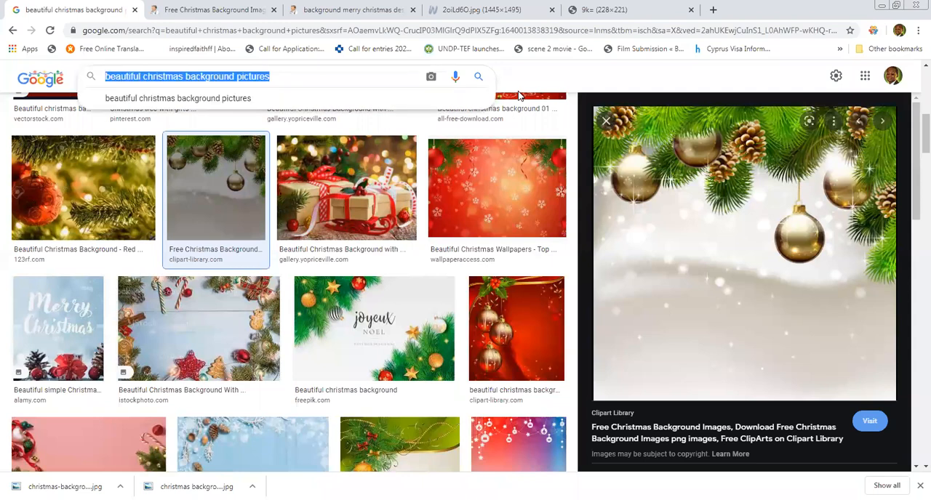
pyautogui.write('BEAU')
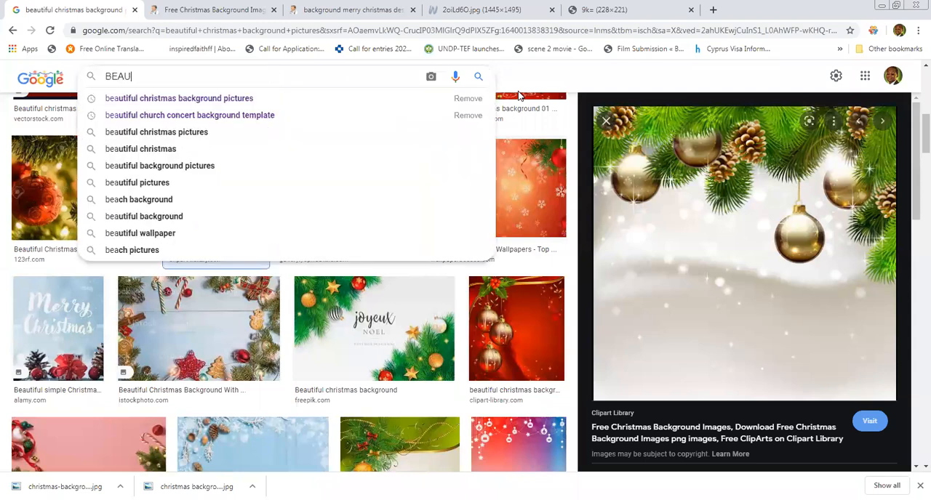
pyautogui.write('TIFUL')
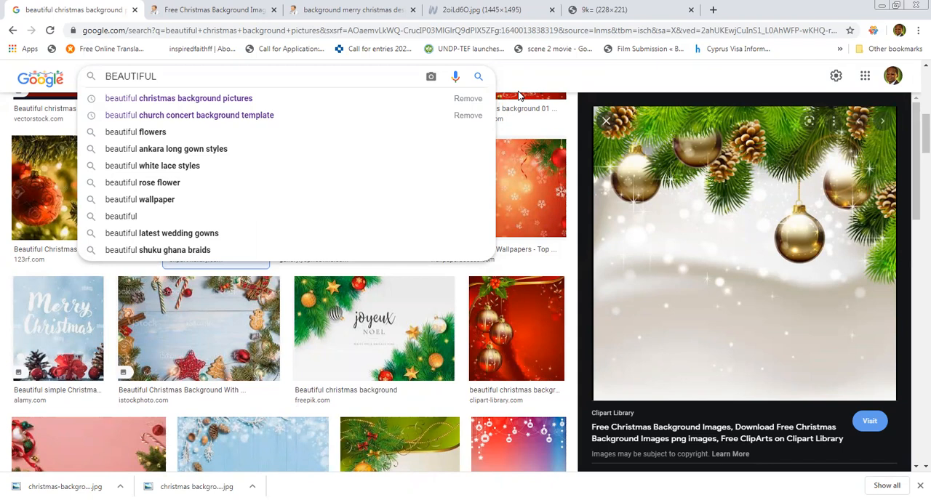
pyautogui.press('BackSpace')
pyautogui.press('BackSpace')
pyautogui.press('BackSpace')
pyautogui.press('BackSpace')
pyautogui.press('BackSpace')
pyautogui.press('BackSpace')
pyautogui.press('BackSpace')
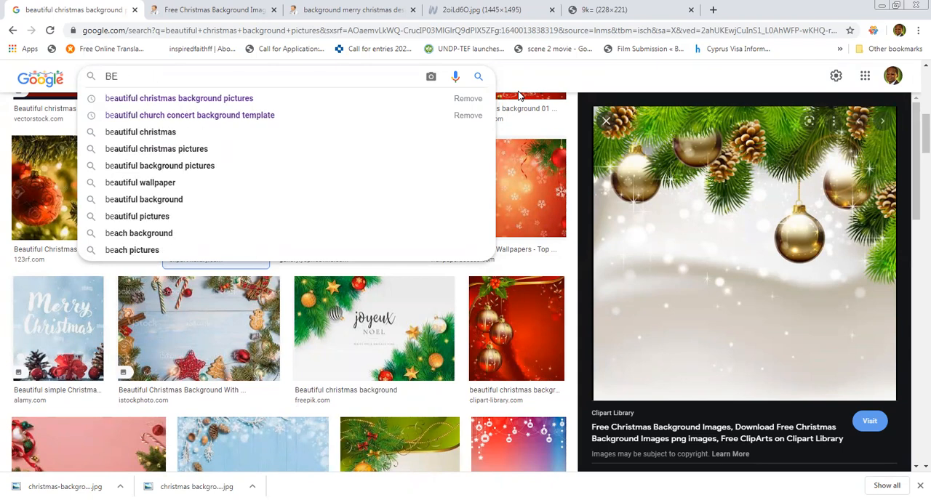
pyautogui.press('BackSpace')
pyautogui.write('eautiful ')
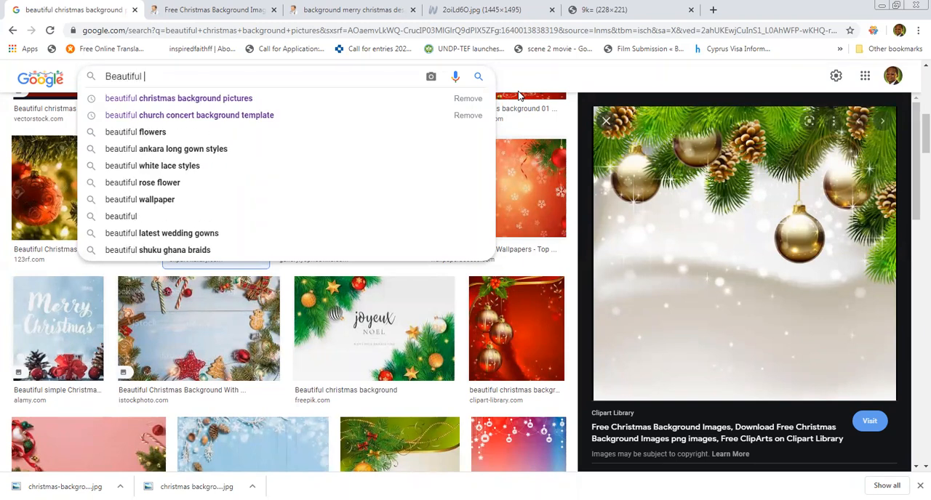
pyautogui.write('Chr')
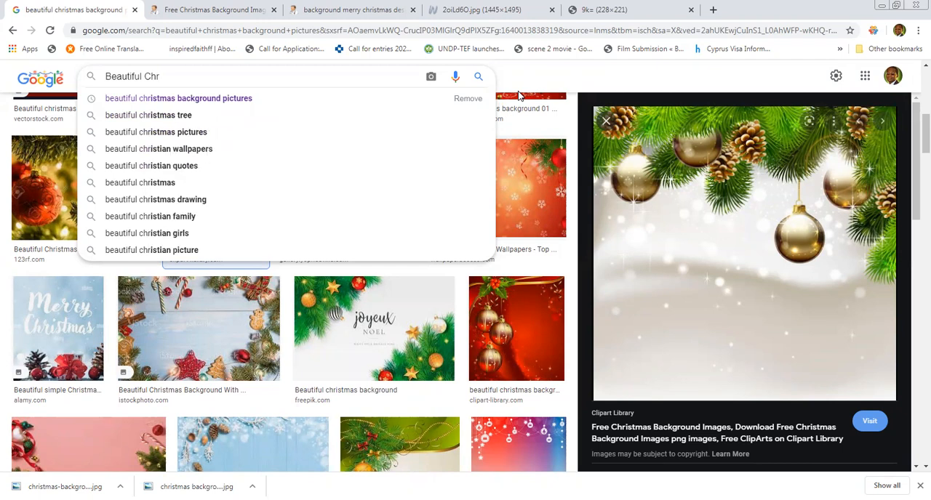
pyautogui.write('is')
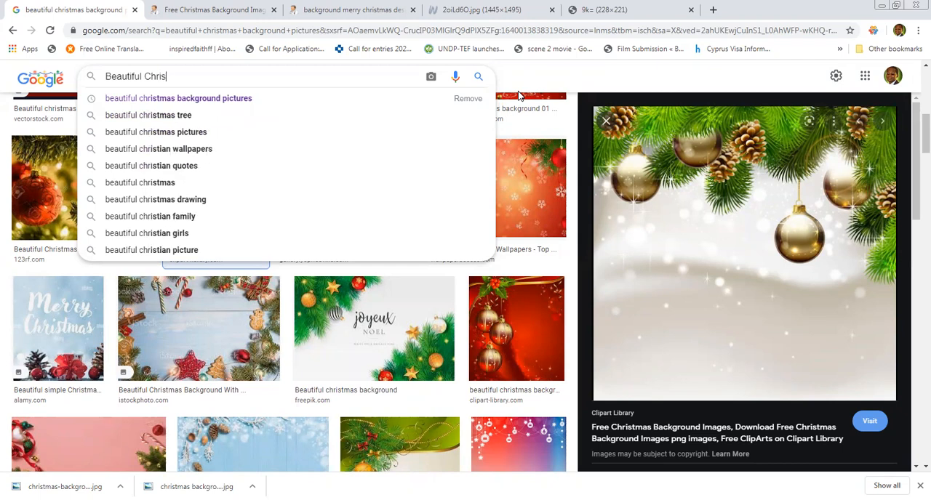
pyautogui.write('tmas')
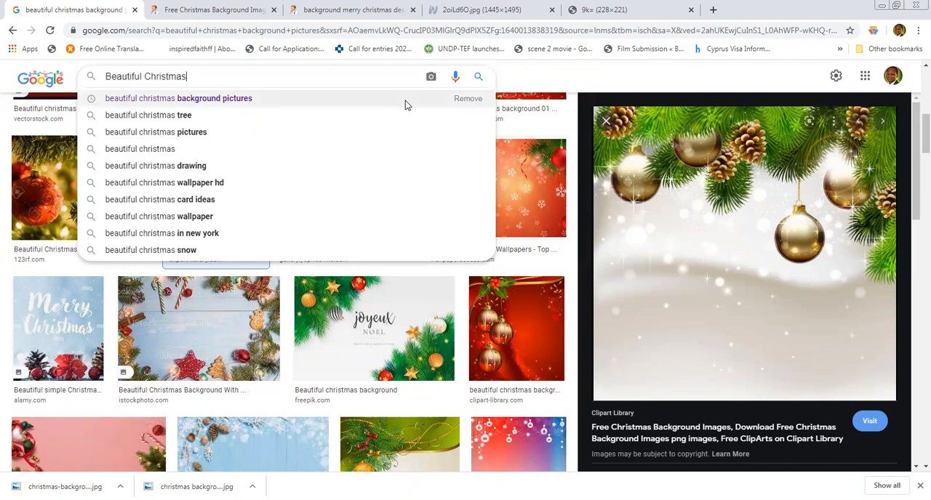
pyautogui.write(' cap')
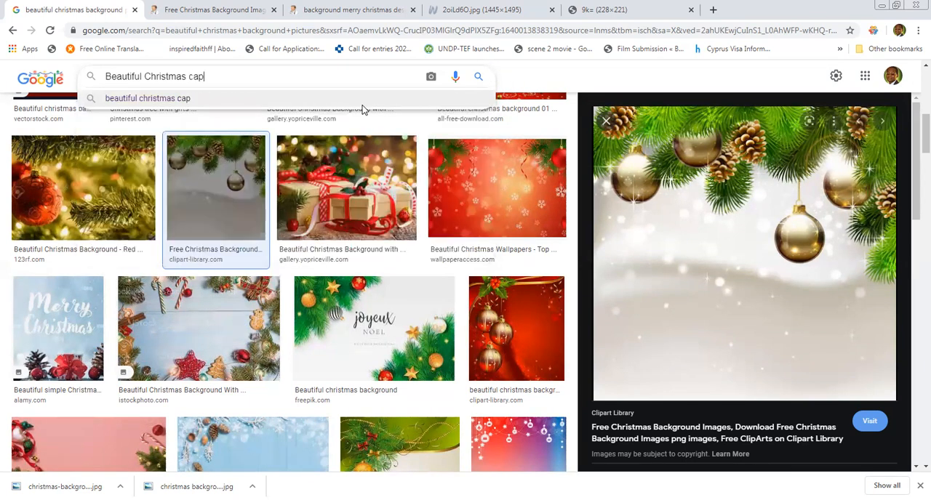
pyautogui.press('Return')
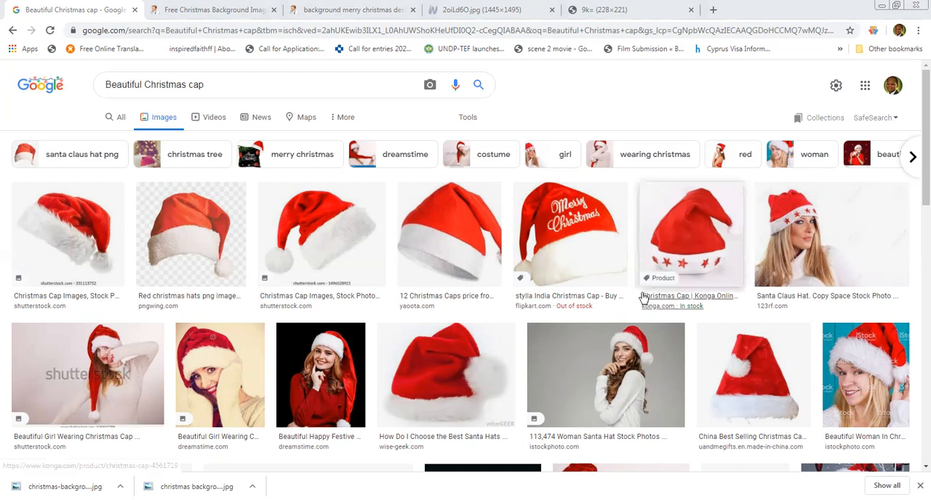
# Preview the stylla India "Merry Christmas" cap result and check its picture in a separate tab, closing that tab again.
pyautogui.click(597, 258)
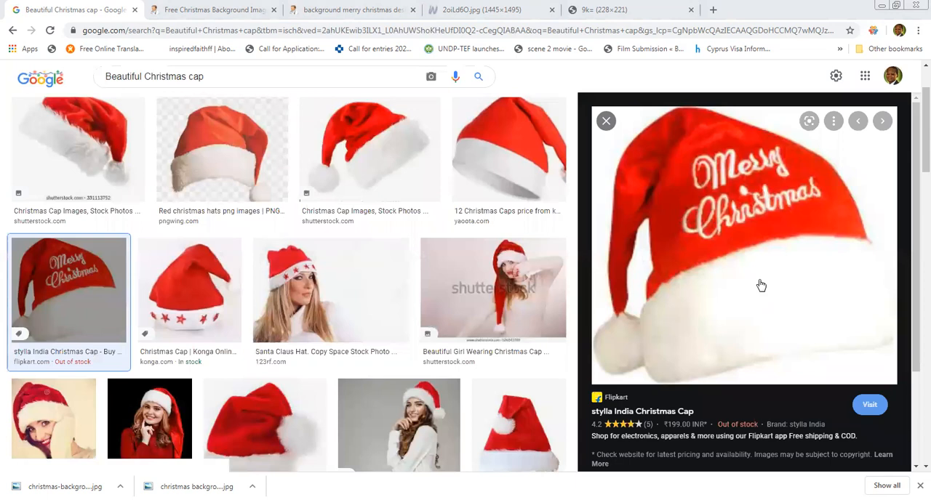
pyautogui.rightClick(738, 245)
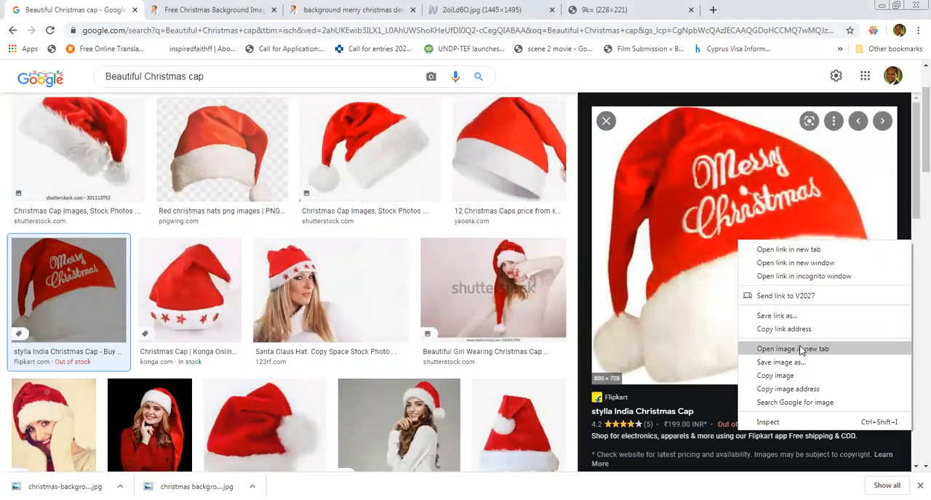
pyautogui.click(800, 350)
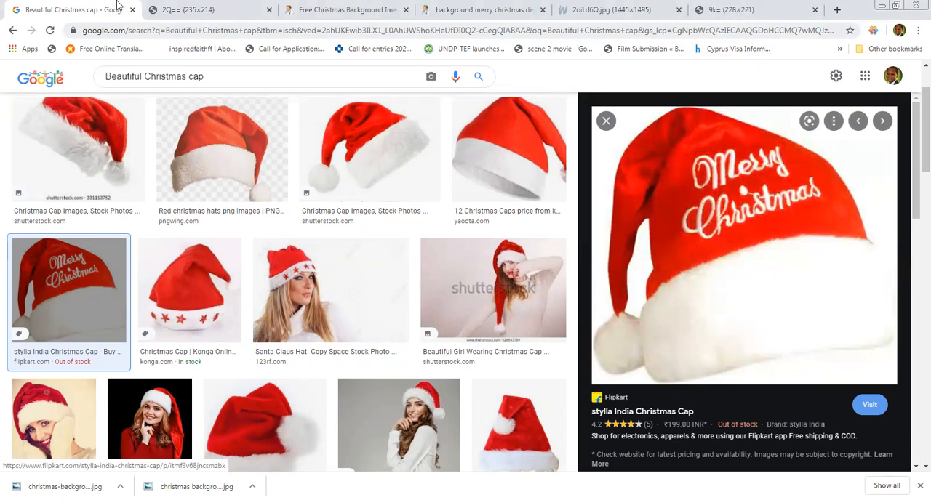
pyautogui.click(209, 11)
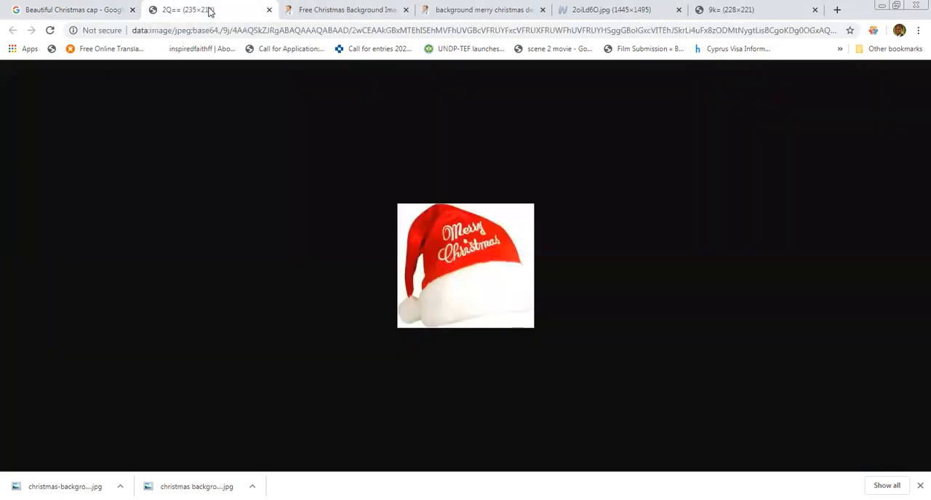
pyautogui.click(269, 10)
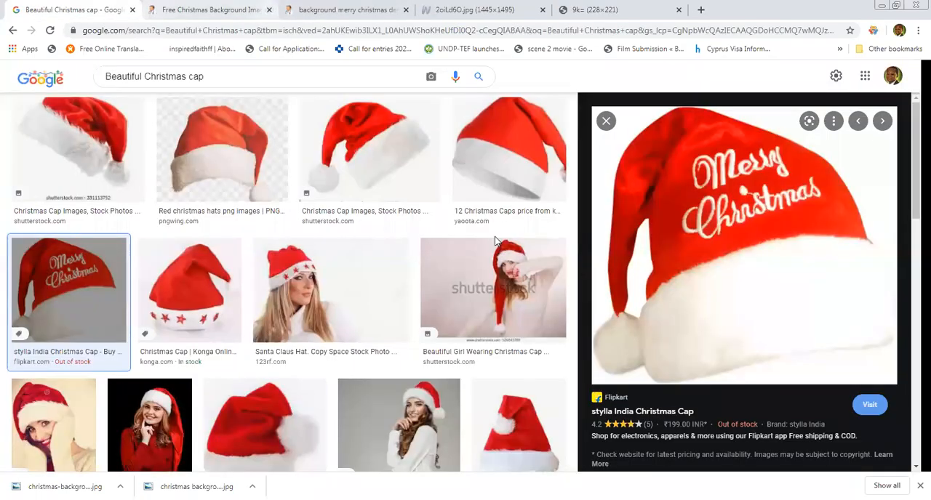
# Visit the "Merry Christmas" cap's Flipkart product page and open its product image in a new tab at full size.
pyautogui.click(643, 414)
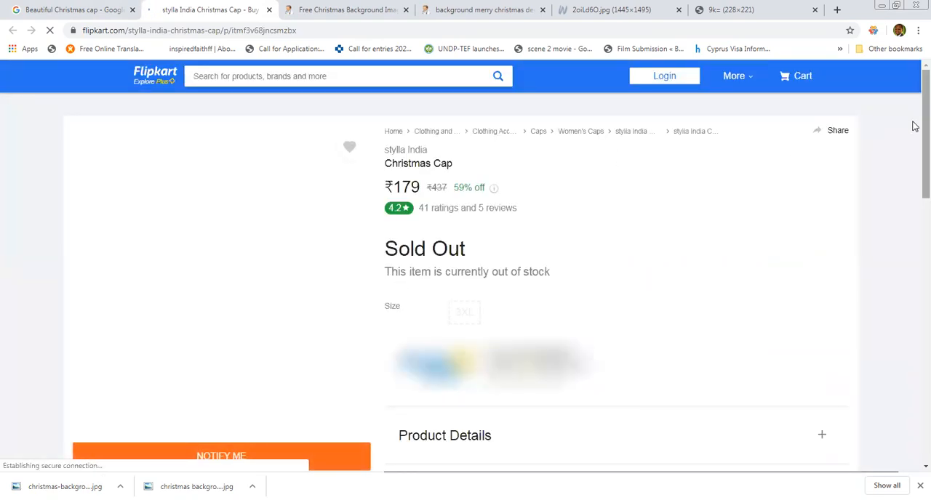
pyautogui.moveTo(915, 127); pyautogui.dragTo(915, 149)
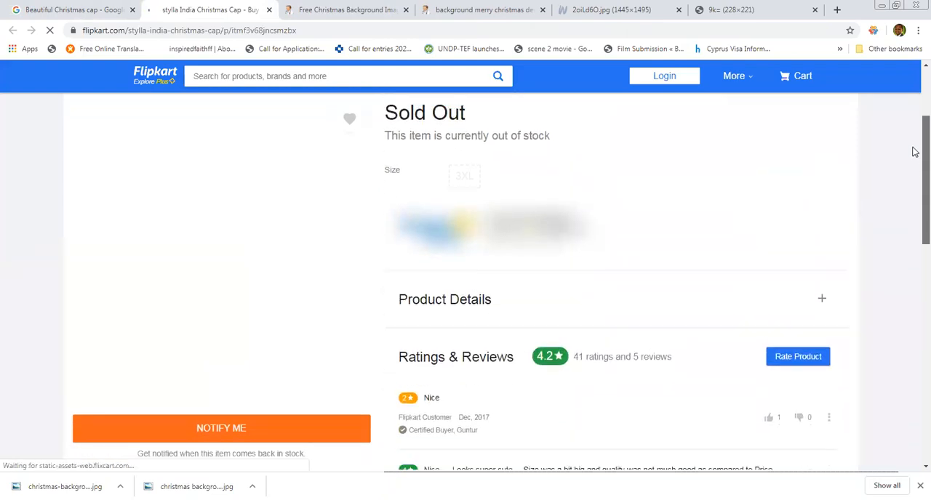
pyautogui.scroll(2, 916, 135)
pyautogui.scroll(-5, 915, 256)
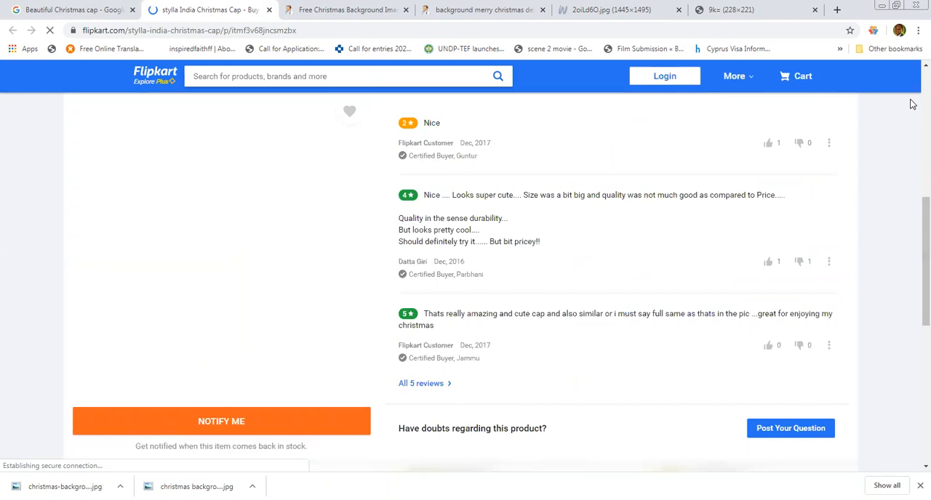
pyautogui.moveTo(915, 246); pyautogui.dragTo(914, 182)
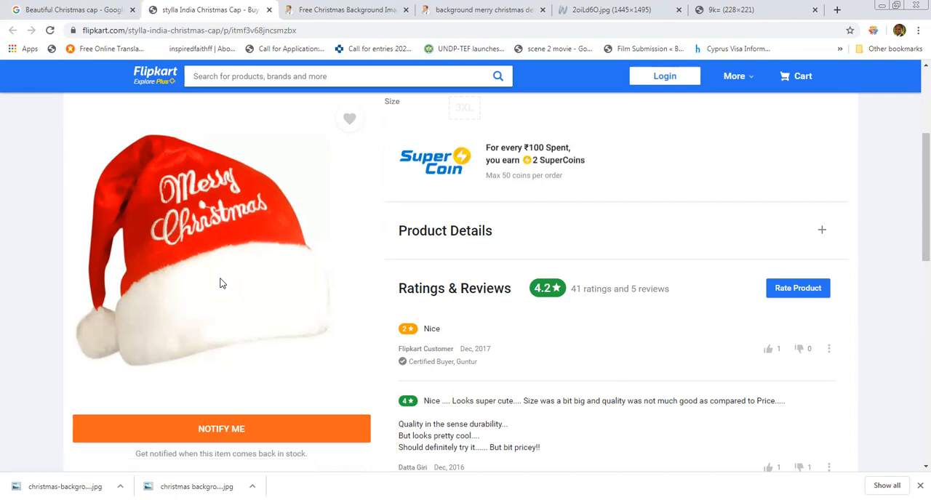
pyautogui.rightClick(220, 279)
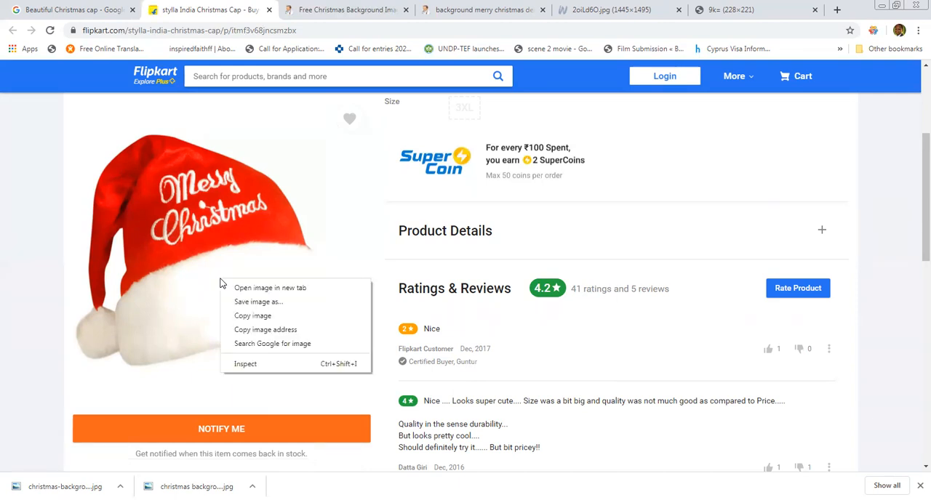
pyautogui.click(260, 289)
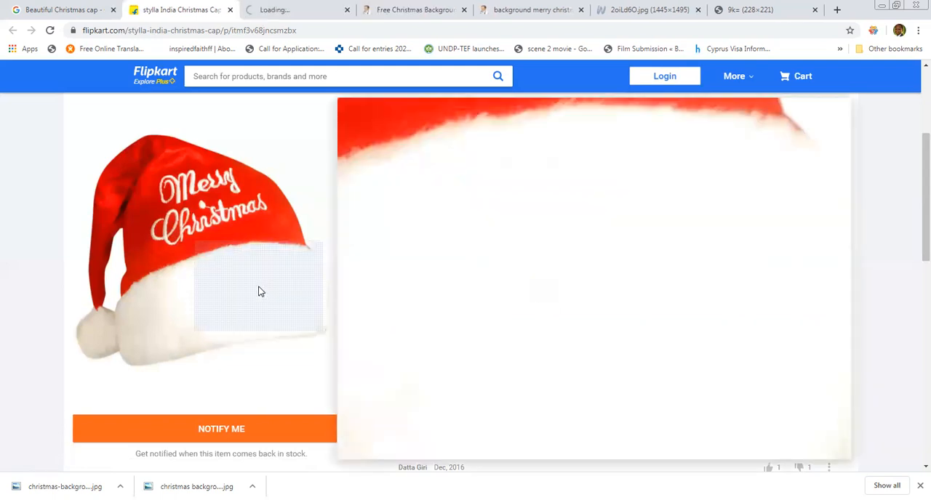
pyautogui.click(328, 6)
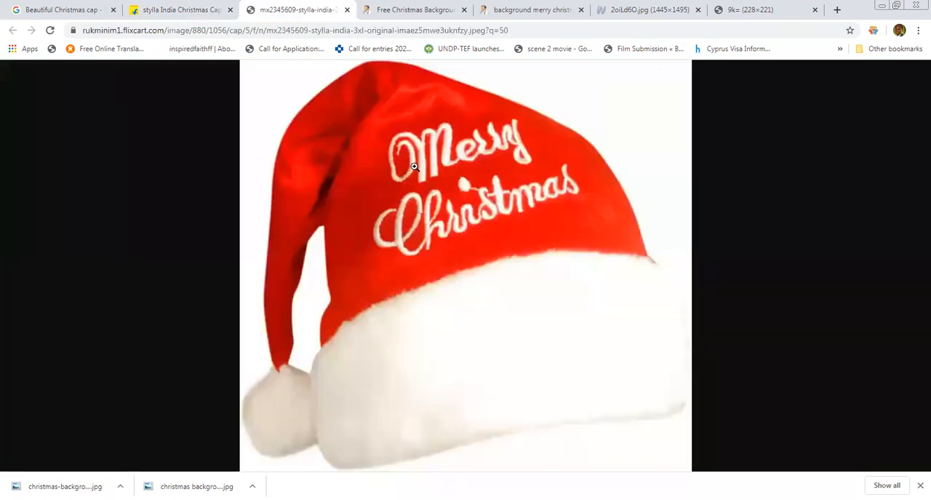
pyautogui.click(414, 167)
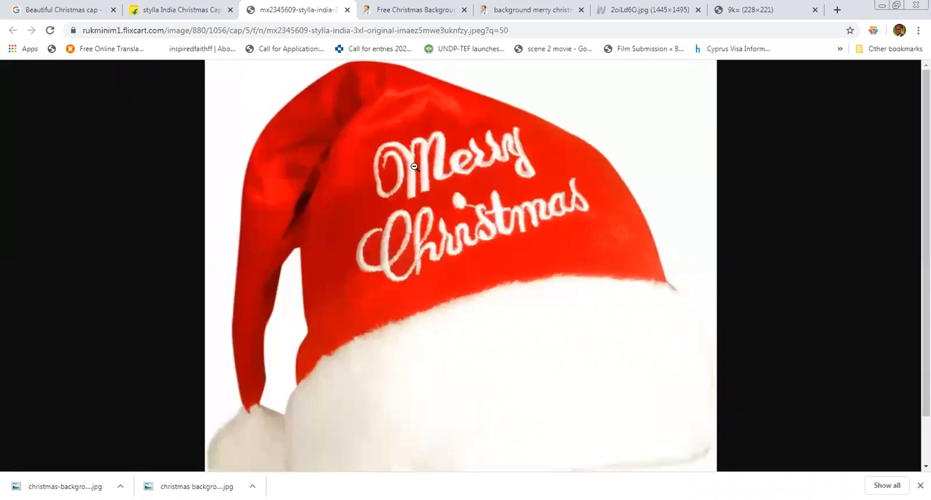
# Save the full-size cap image to the Downloads folder as a JPEG named "christmas cap".
pyautogui.rightClick(414, 167)
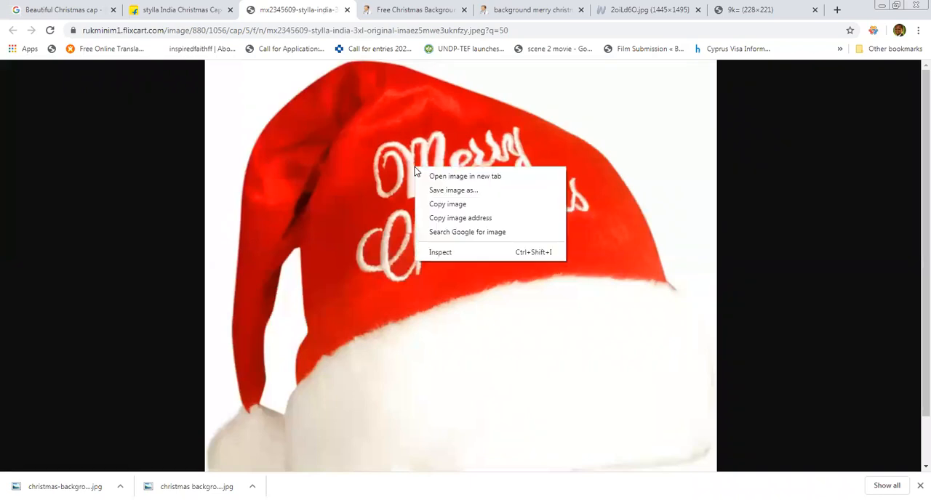
pyautogui.click(464, 191)
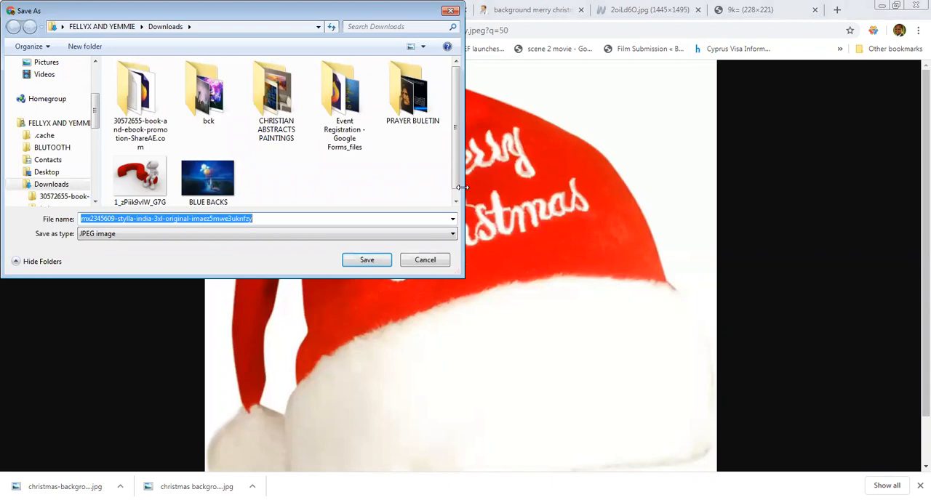
pyautogui.write('christmas cap')
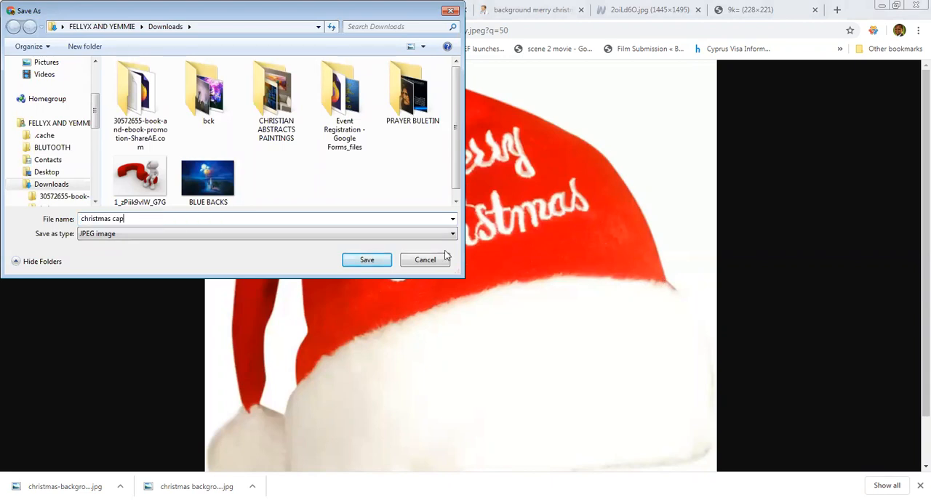
pyautogui.click(367, 260)
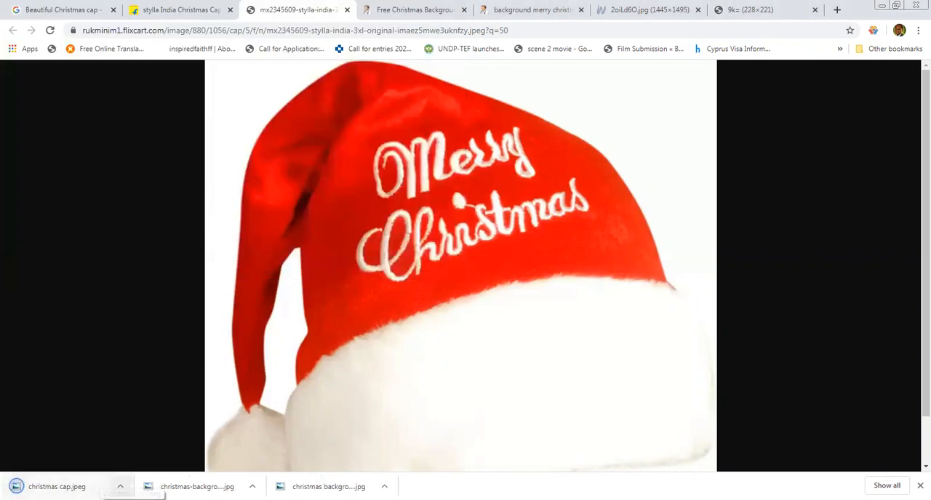
# Show the downloaded "christmas cap" file in its folder and place it in the Photoshop poster document.
pyautogui.click(120, 486)
pyautogui.click(156, 447)
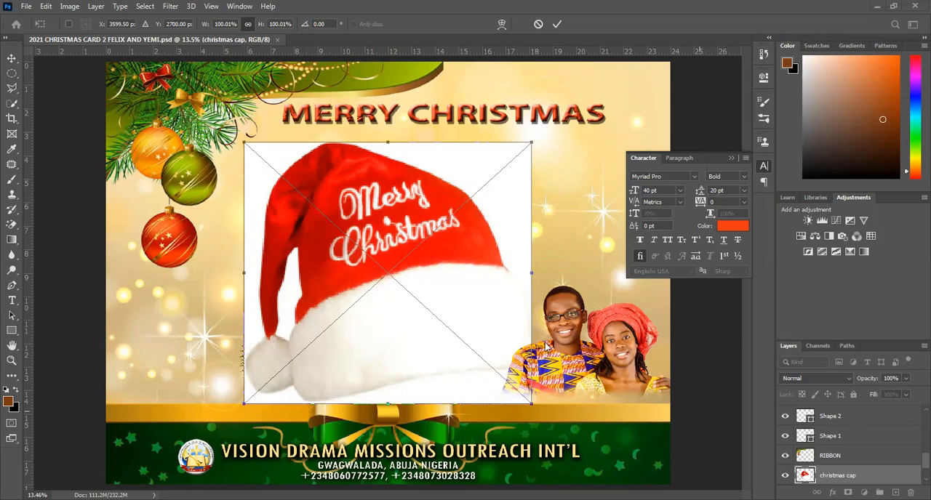
pyautogui.click(556, 25)
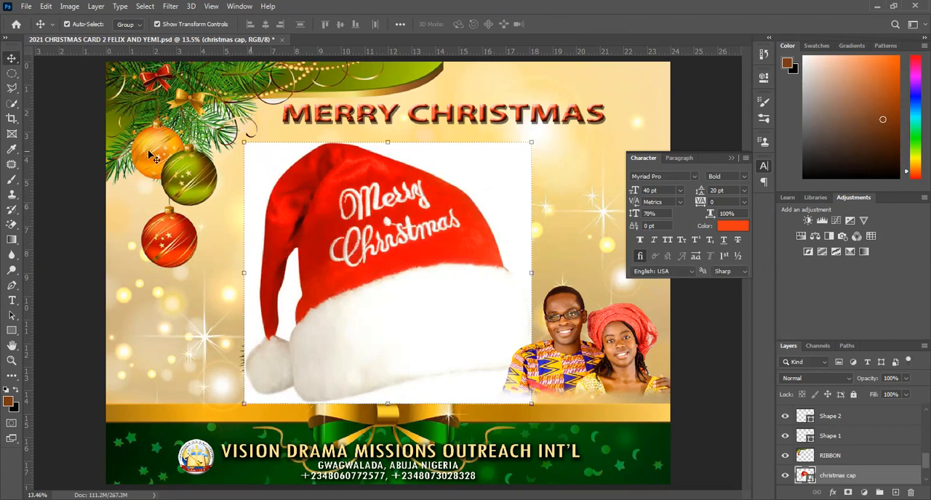
# Rasterize the christmas cap layer and remove the white gap between the cap's tail and body with the Magic Eraser.
pyautogui.click(11, 225)
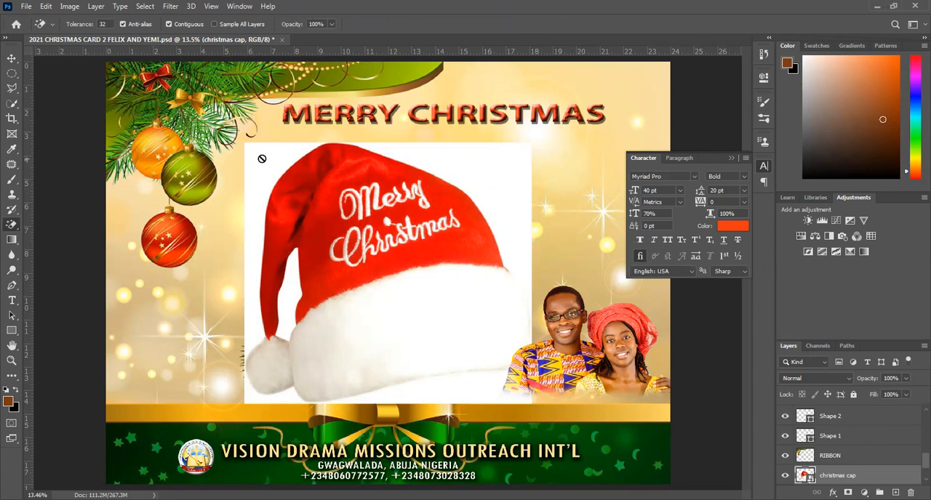
pyautogui.rightClick(844, 476)
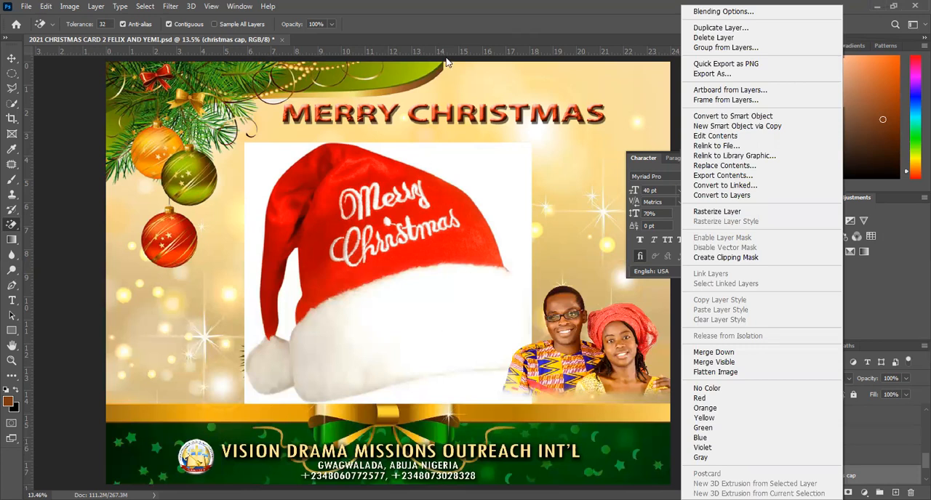
pyautogui.click(727, 213)
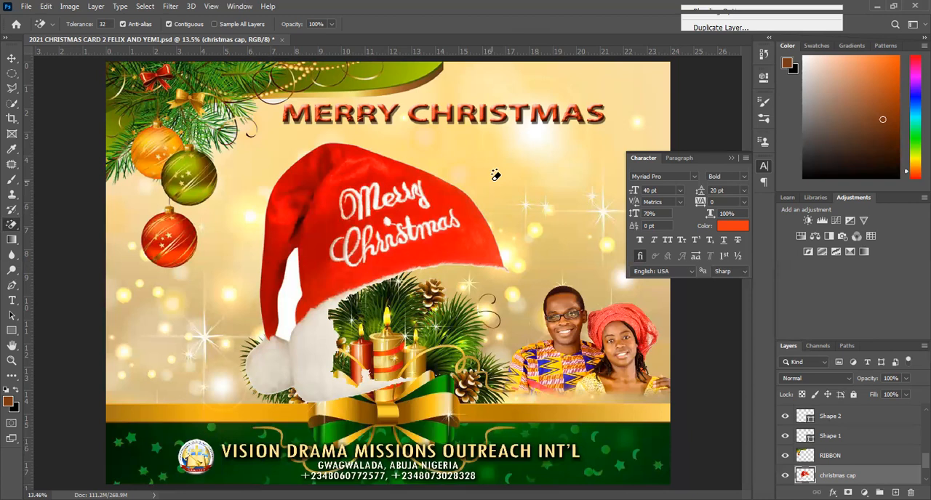
pyautogui.hotkey('ctrl', 'z')
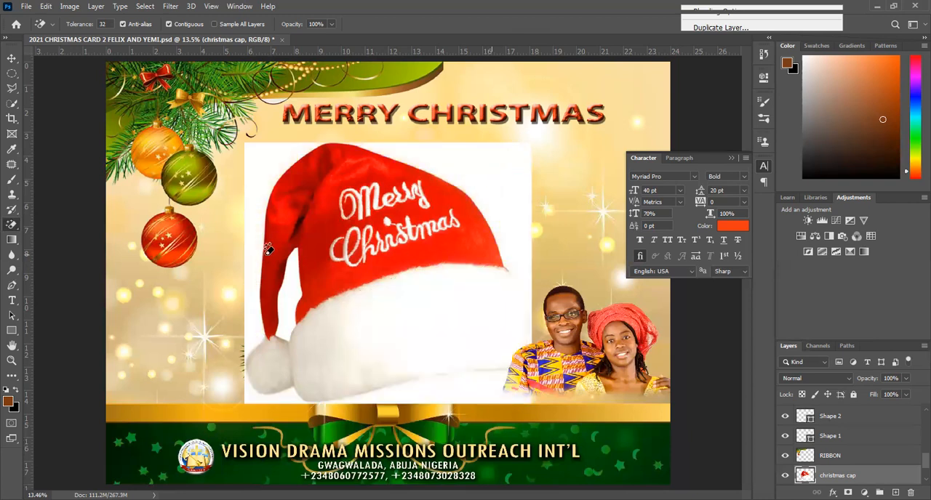
pyautogui.click(292, 293)
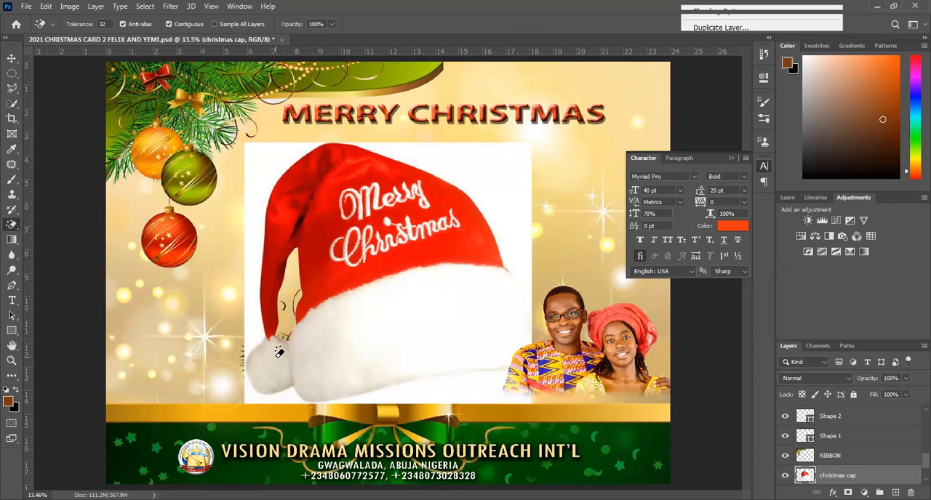
pyautogui.click(260, 177)
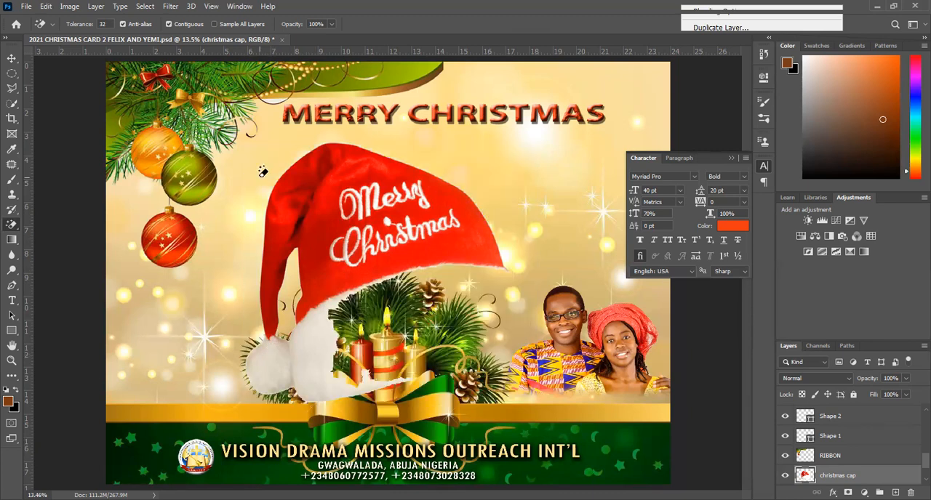
pyautogui.hotkey('ctrl', 'z')
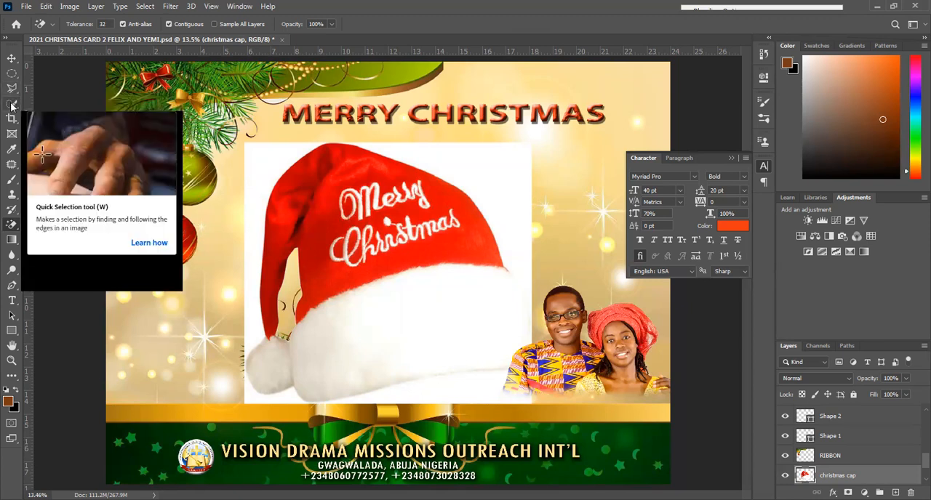
# Select the white background on both sides of the cap with the Magic Wand and delete it.
pyautogui.moveTo(12, 106); pyautogui.dragTo(66, 128)
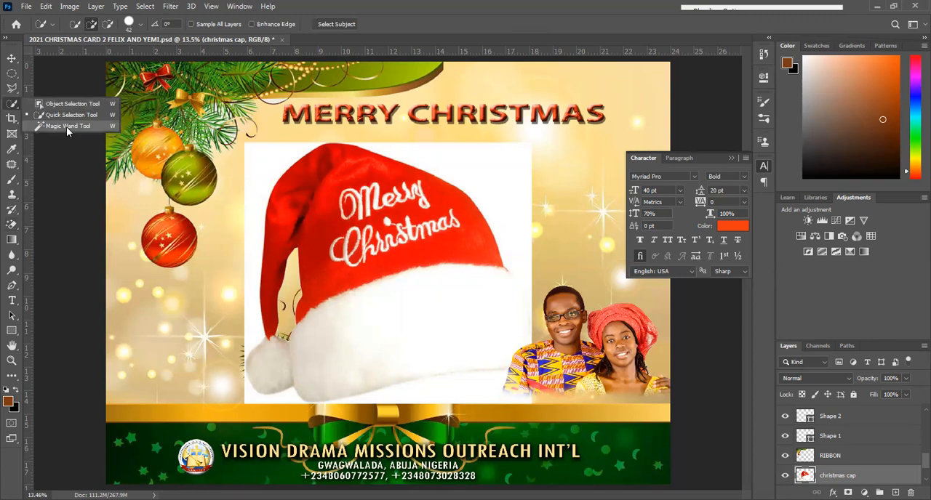
pyautogui.click(67, 127)
pyautogui.click(264, 181)
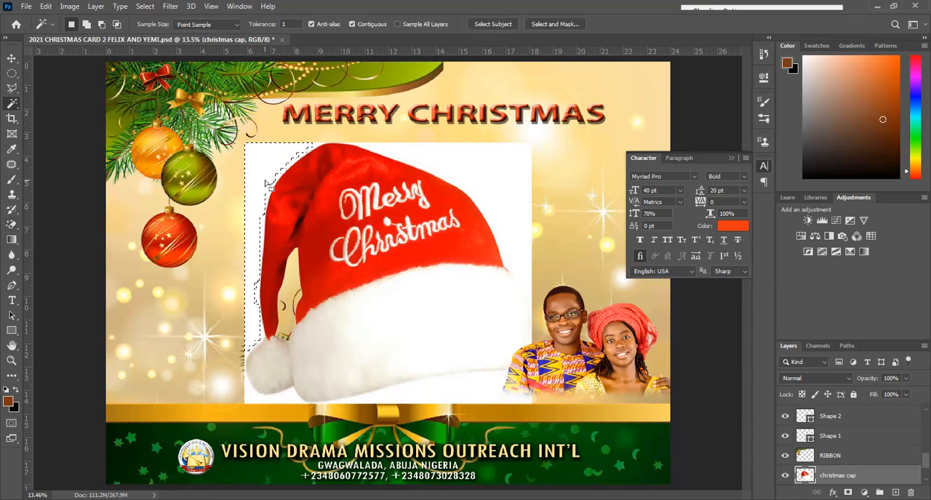
pyautogui.press('Delete')
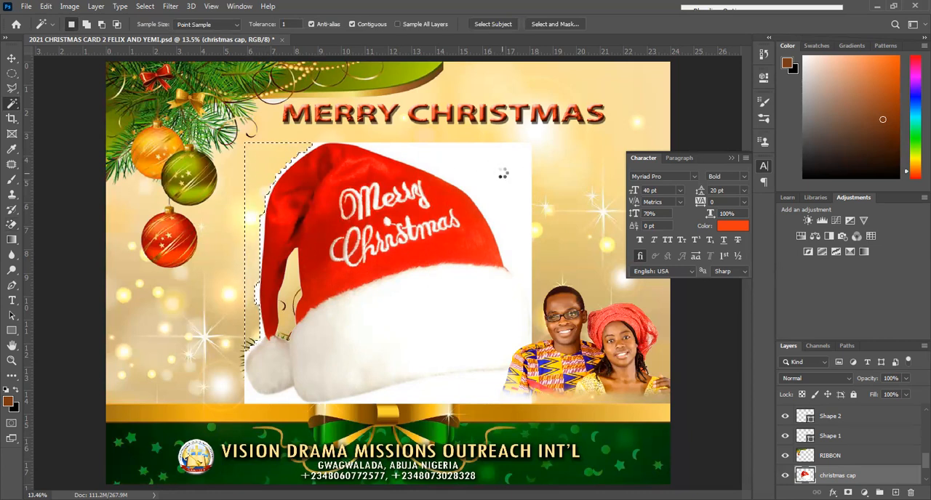
pyautogui.click(503, 178)
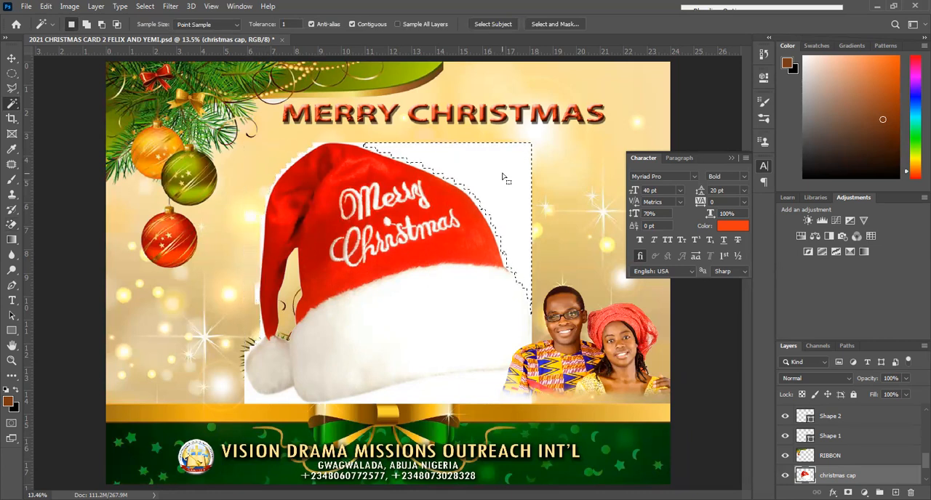
pyautogui.press('Delete')
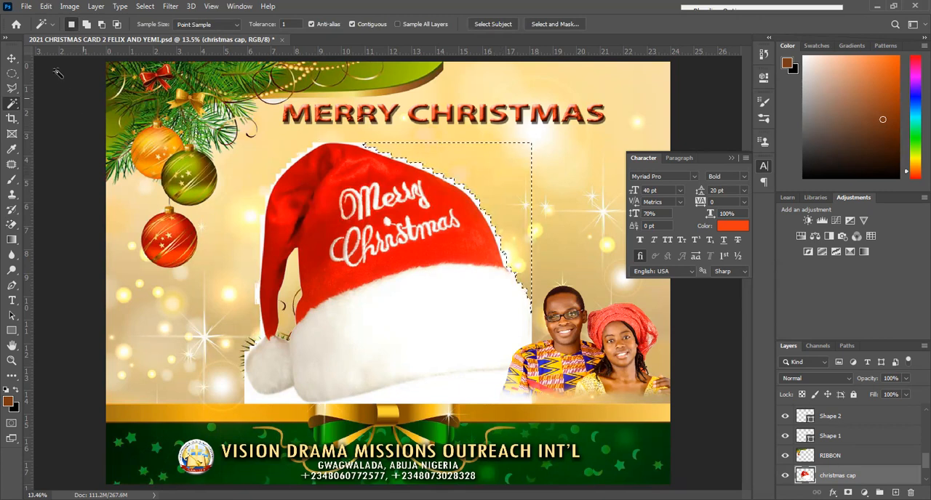
# Outline the cap with the Polygonal Lasso, invert the selection, delete the leftover white around it and deselect.
pyautogui.click(12, 88)
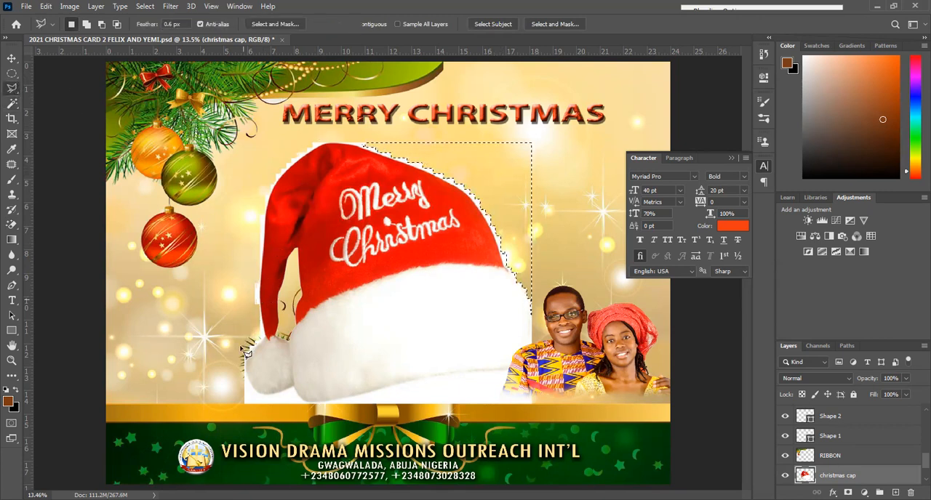
pyautogui.hotkey('ctrl', 'd')
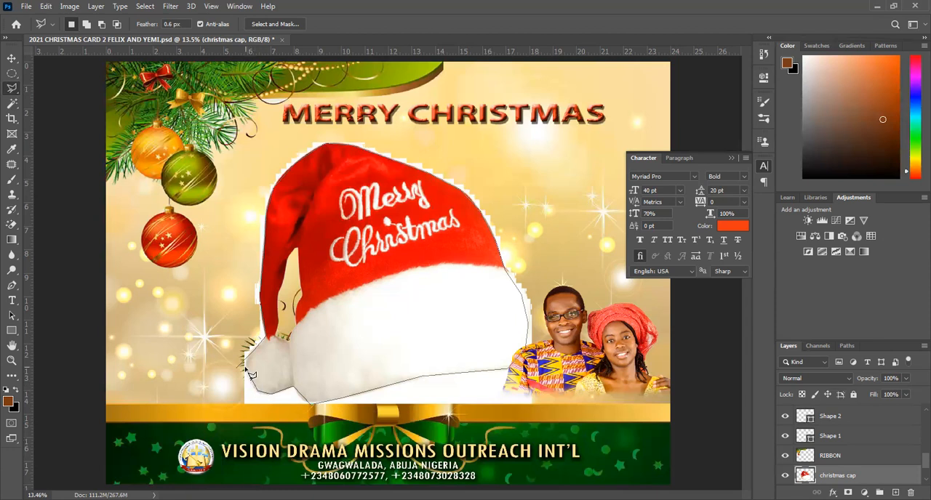
pyautogui.click(249, 373)
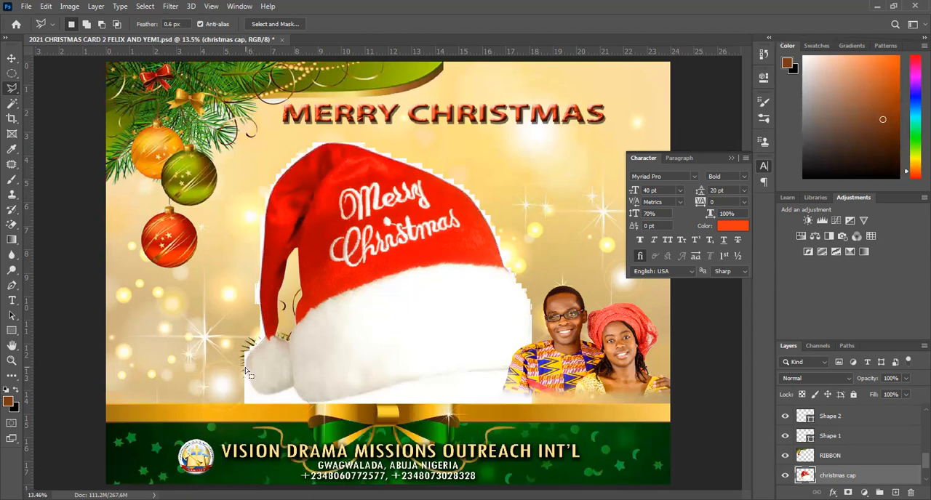
pyautogui.rightClick(344, 304)
pyautogui.click(374, 114)
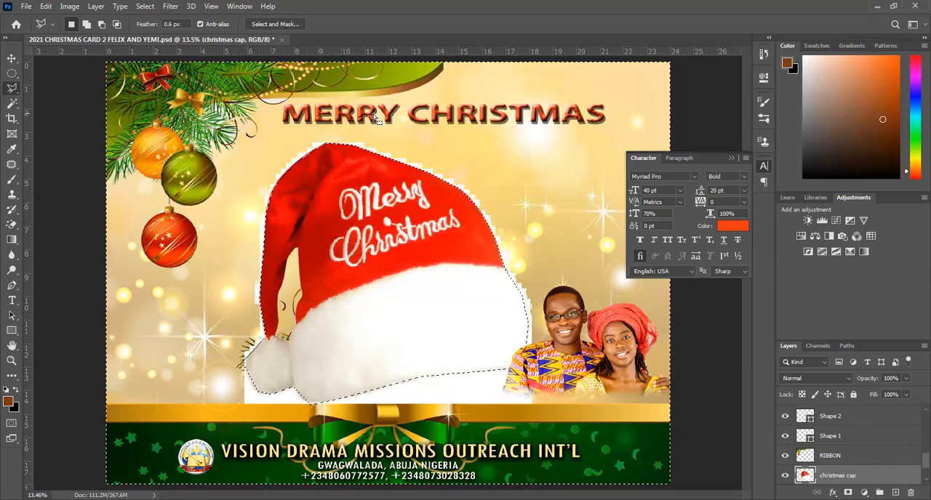
pyautogui.press('Delete')
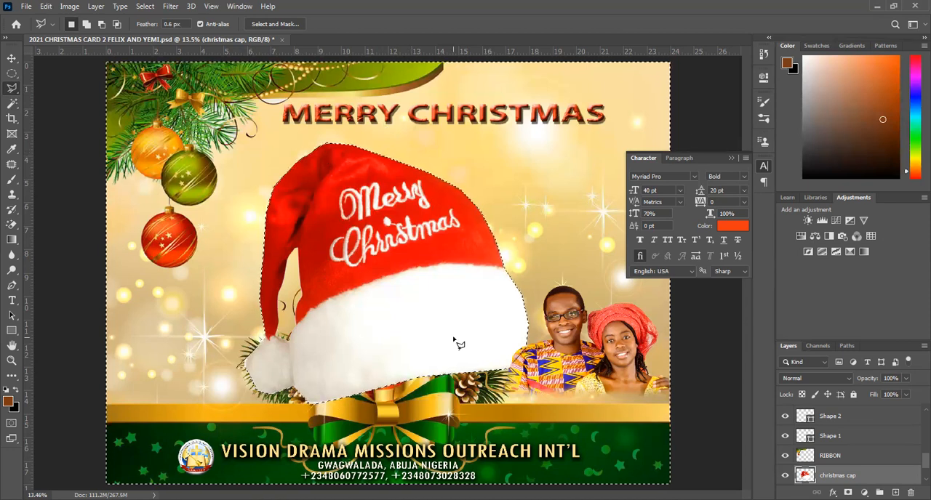
pyautogui.hotkey('ctrl', 'd')
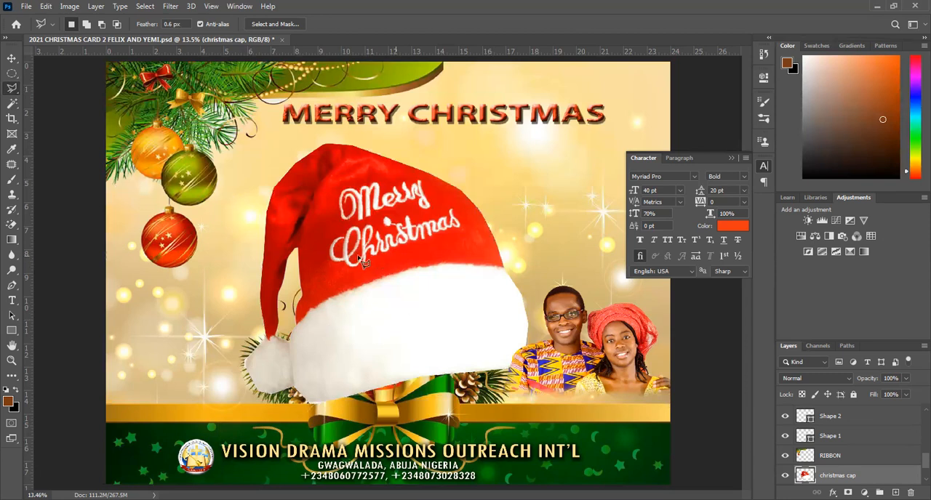
# Scale the cap down to roughly the size of the man's head and place it beside his head.
pyautogui.press('ctrl')
pyautogui.moveTo(358, 259); pyautogui.dragTo(415, 229)
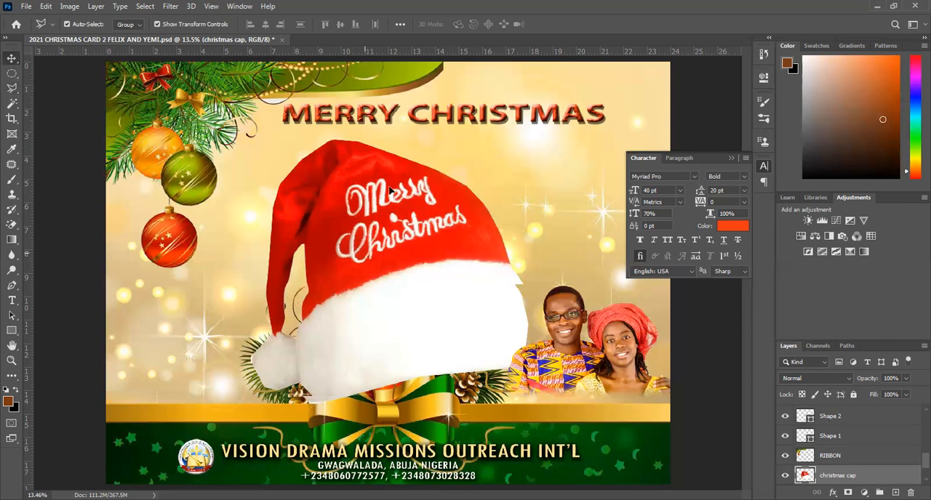
pyautogui.moveTo(390, 190); pyautogui.dragTo(416, 133)
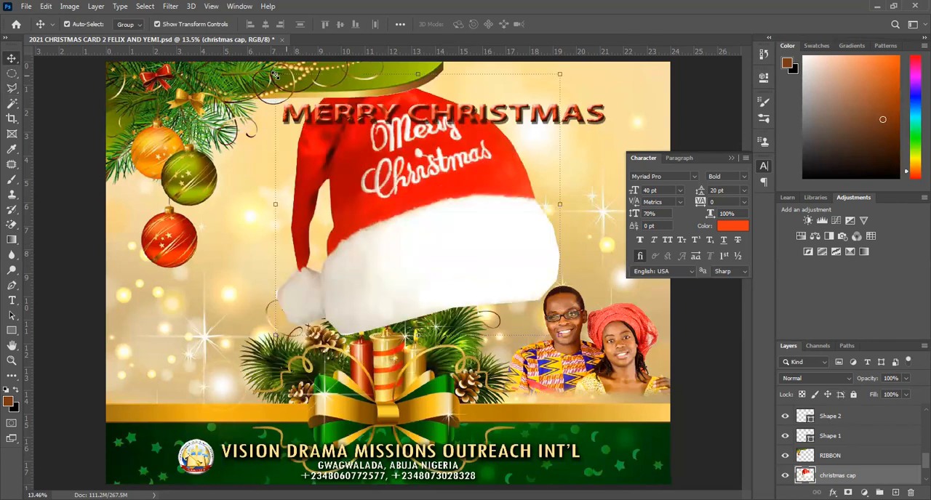
pyautogui.hotkey('ctrl', 't')
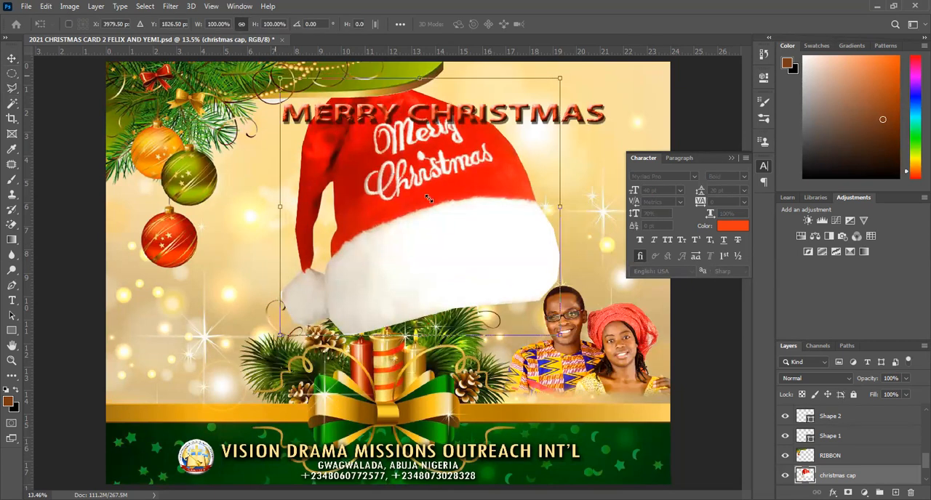
pyautogui.moveTo(473, 227); pyautogui.dragTo(537, 259)
pyautogui.press('Return')
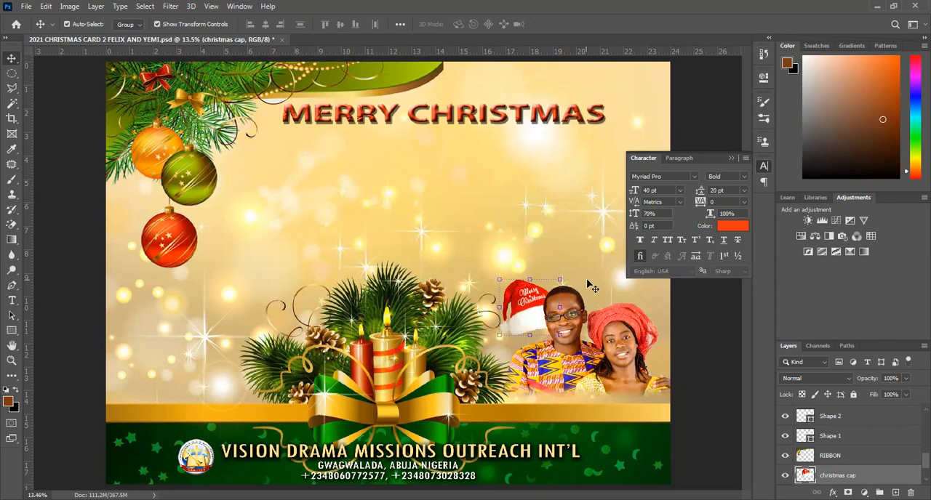
# Zoom in on the couple and move the Christmas cap over the man's head.
pyautogui.press('z')
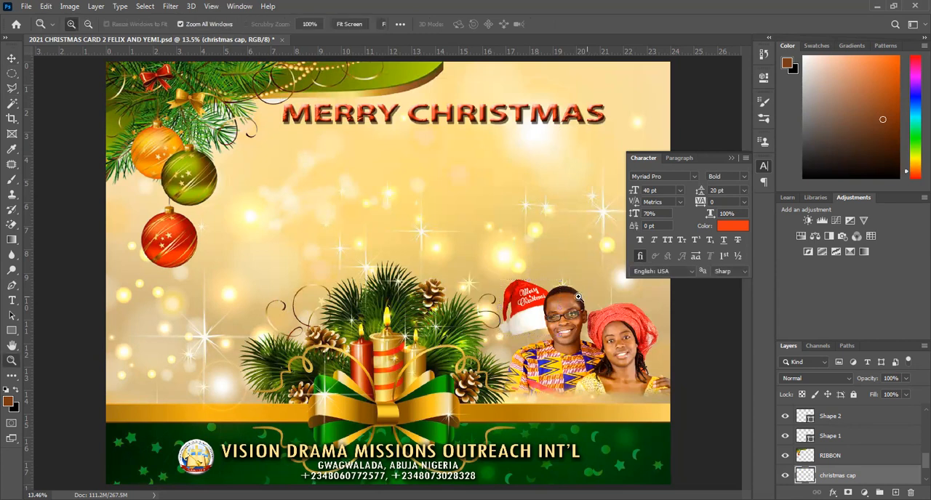
pyautogui.click(578, 297)
pyautogui.click(337, 292)
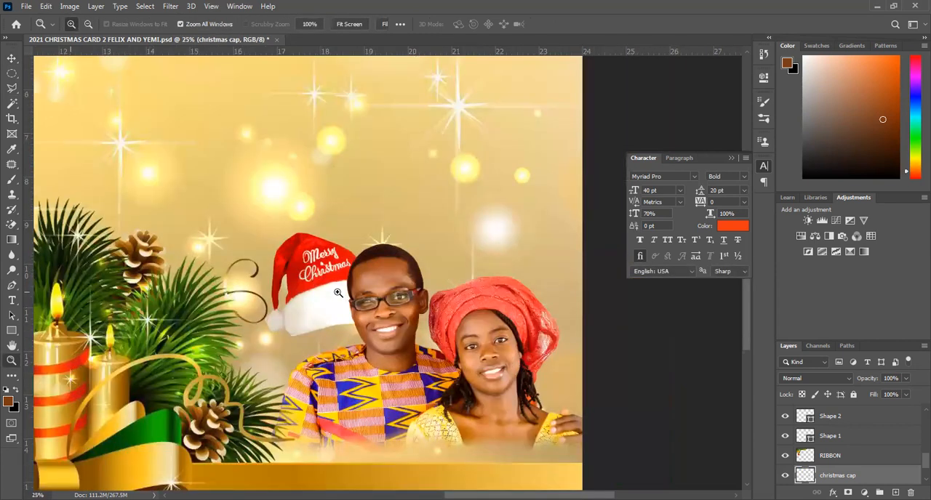
pyautogui.click(12, 58)
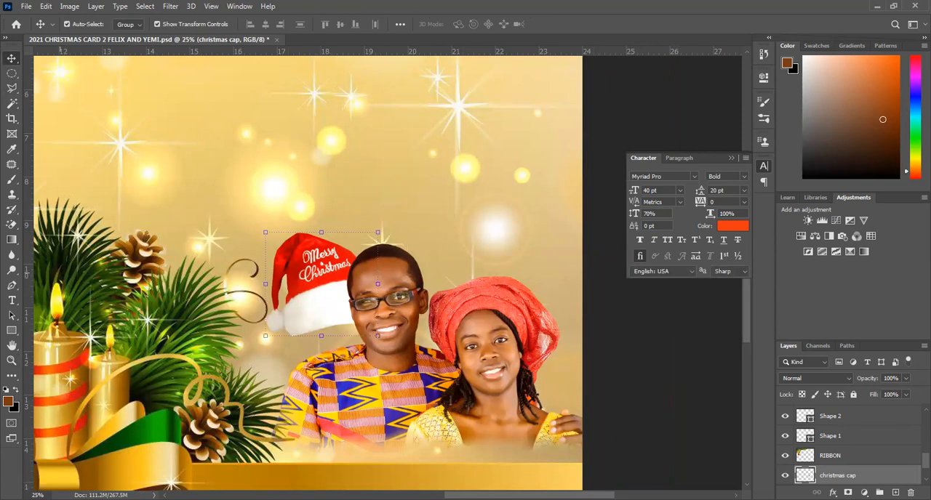
pyautogui.moveTo(321, 285); pyautogui.dragTo(369, 245)
# Move the christmas cap layer up the stack to just above the MERRY CHRISTMAS text layer.
pyautogui.moveTo(852, 402); pyautogui.dragTo(852, 408)
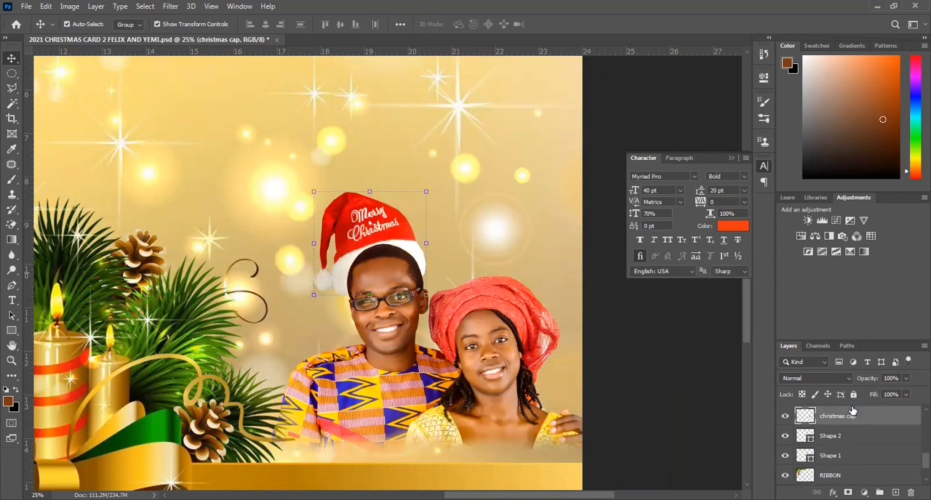
pyautogui.scroll(3, 913, 455)
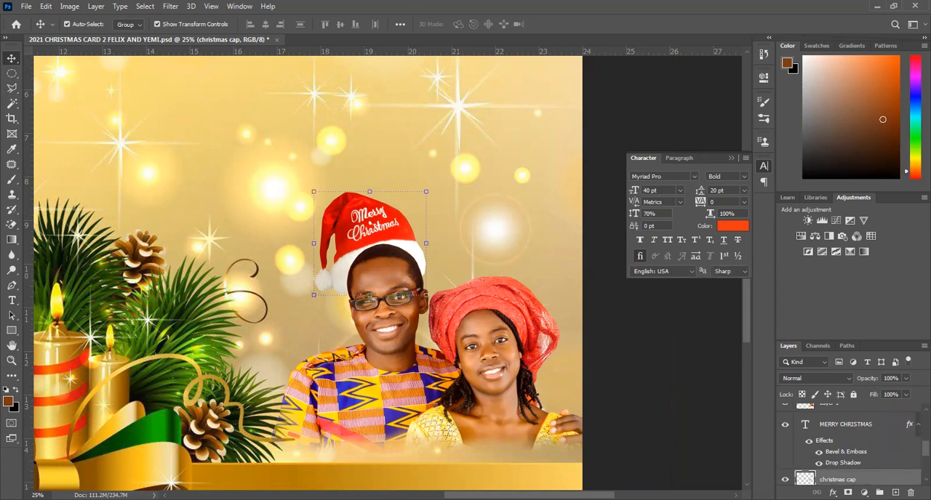
pyautogui.moveTo(835, 408); pyautogui.dragTo(837, 414)
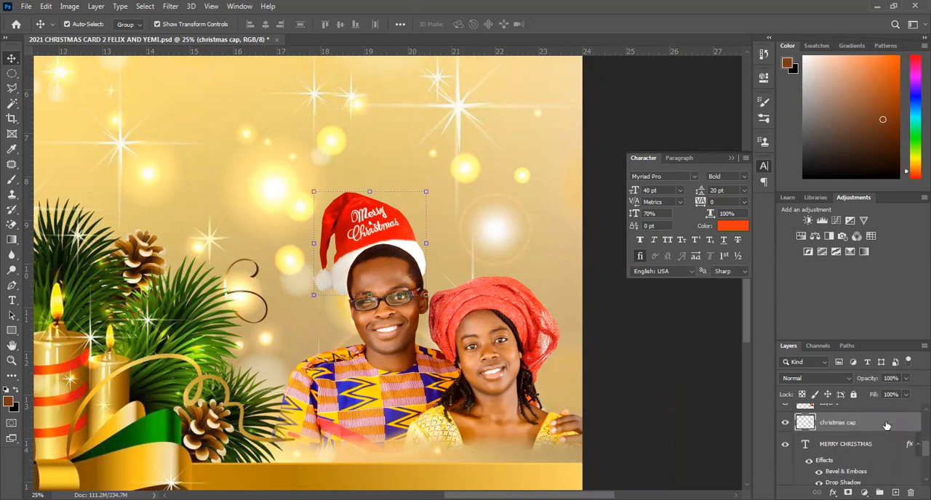
# Rename the couple photo's layer, Layer 1, with the couple's first names.
pyautogui.scroll(2, 913, 452)
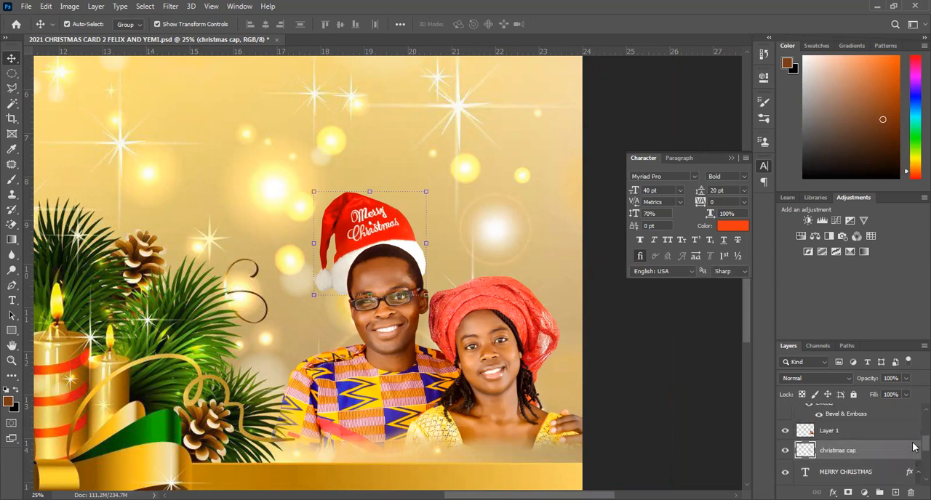
pyautogui.click(829, 431)
pyautogui.doubleClick(829, 431)
pyautogui.write('felix and ye')
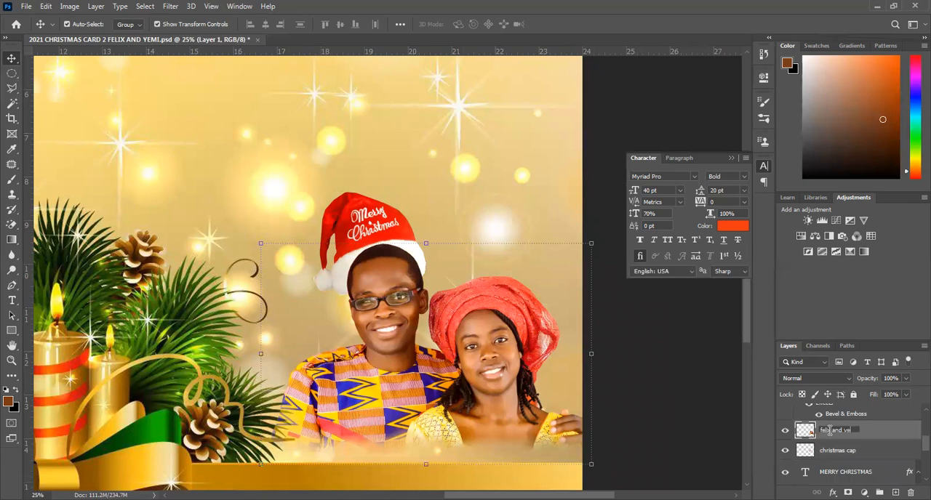
pyautogui.write('mi')
pyautogui.press('Return')
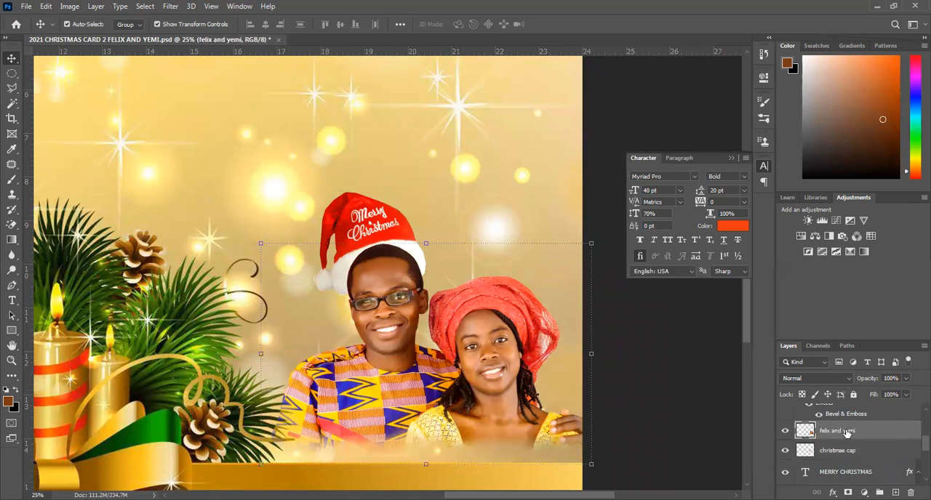
# Bring the christmas cap layer in front of the couple photo and shift the cap slightly up on the man's head.
pyautogui.moveTo(847, 450); pyautogui.dragTo(846, 432)
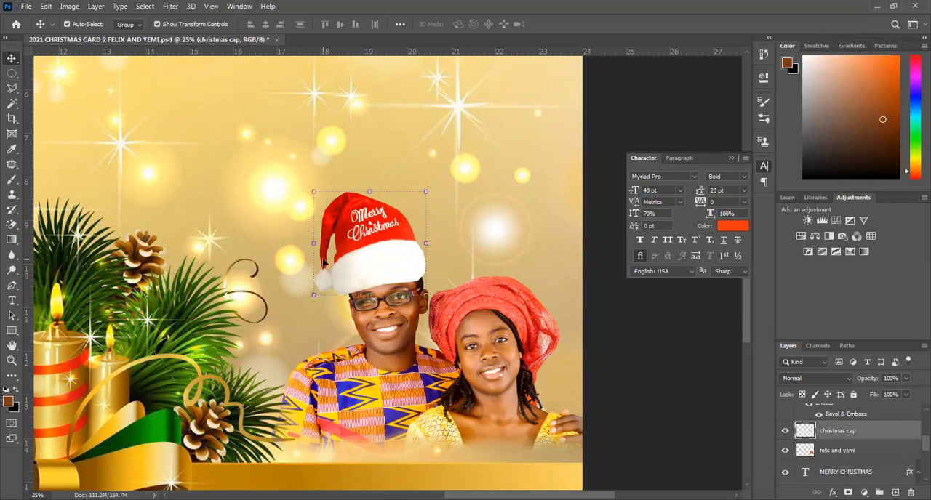
pyautogui.moveTo(377, 254); pyautogui.dragTo(377, 249)
pyautogui.press('z')
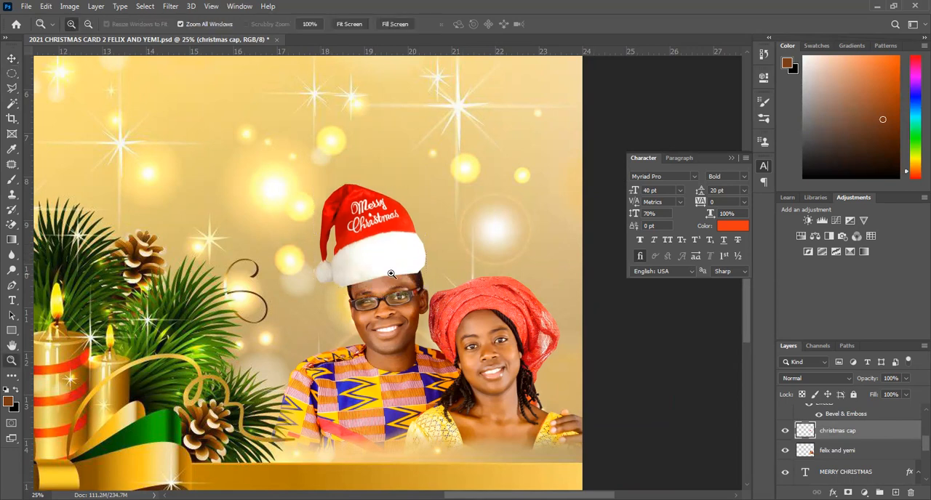
pyautogui.moveTo(400, 284); pyautogui.dragTo(395, 278)
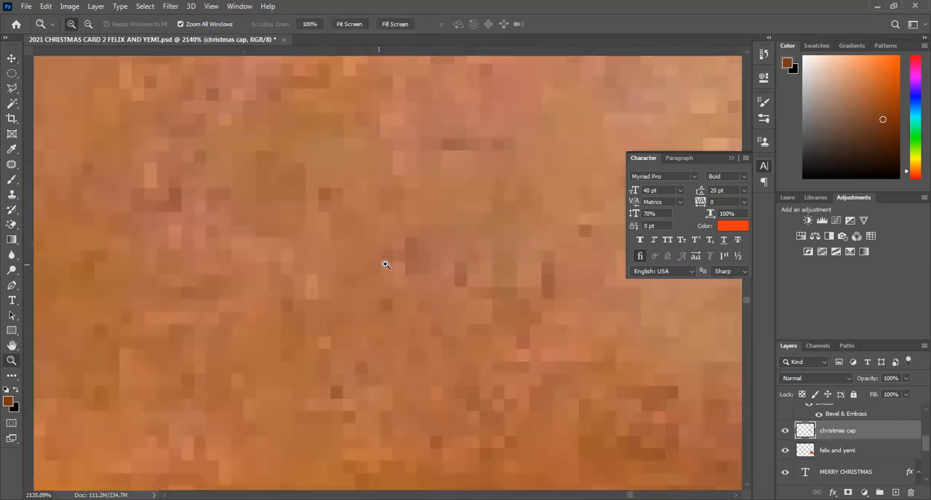
pyautogui.rightClick(388, 269)
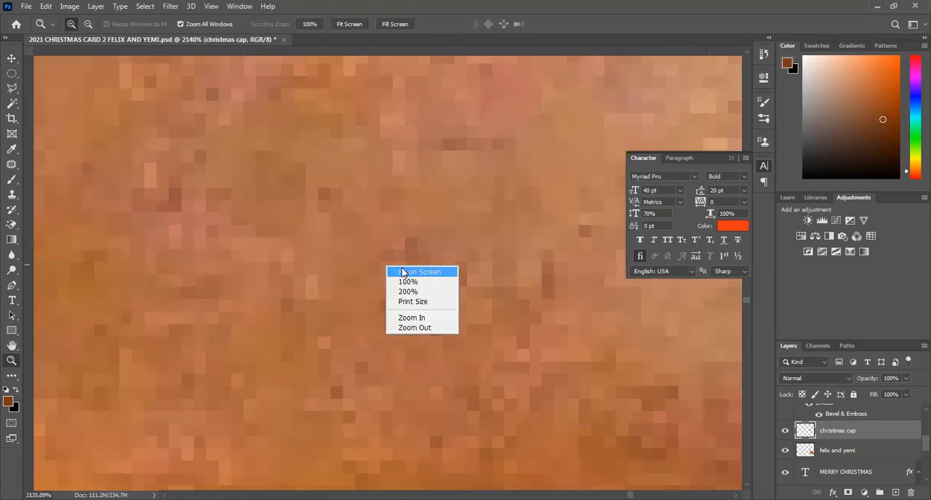
pyautogui.click(399, 270)
# Cut away the rough outer edge of the cap's pompom and adjoining brim corner with a Polygonal Lasso selection, then deselect.
pyautogui.click(570, 291)
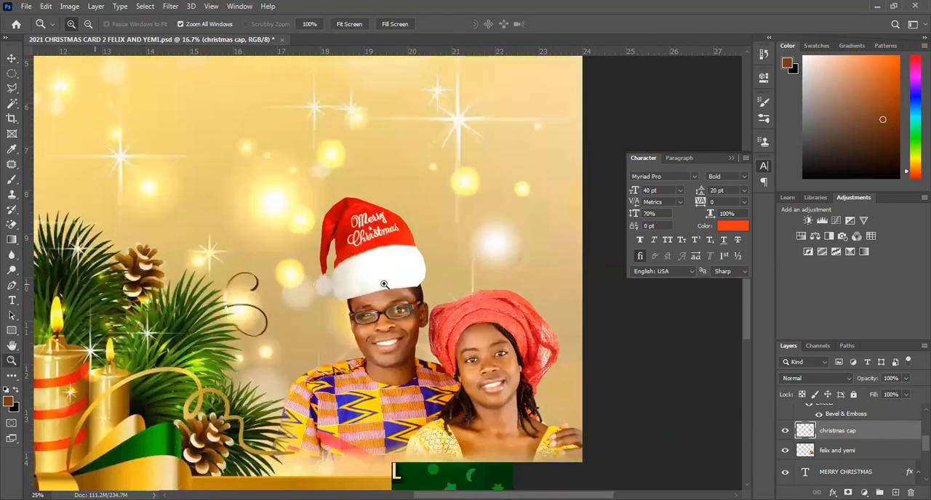
pyautogui.click(375, 285)
pyautogui.click(384, 285)
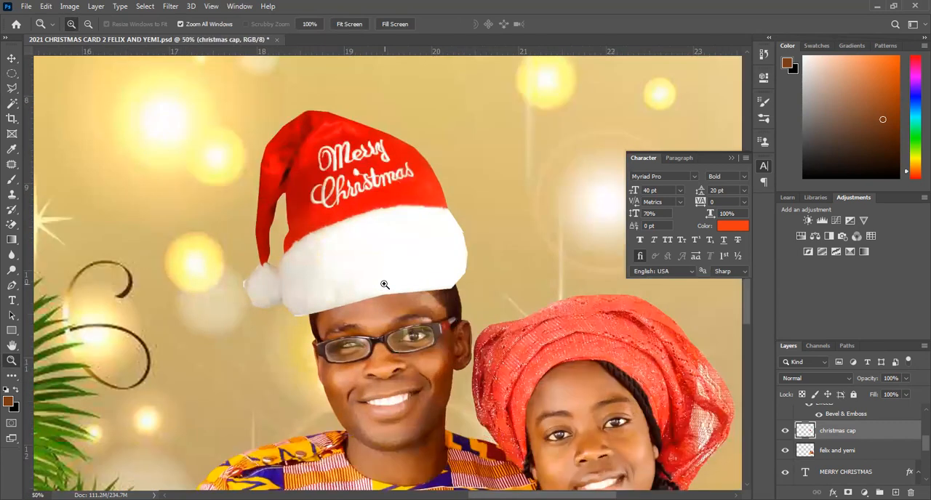
pyautogui.click(384, 285)
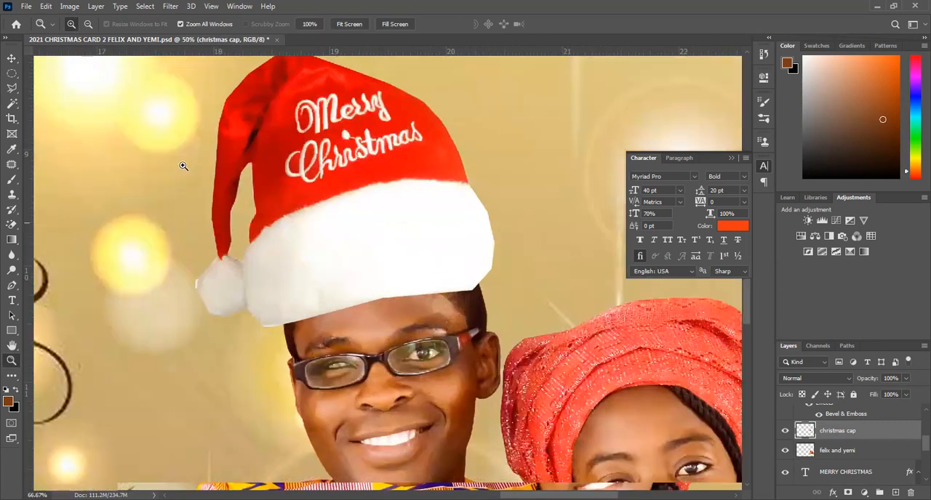
pyautogui.click(11, 58)
pyautogui.click(12, 88)
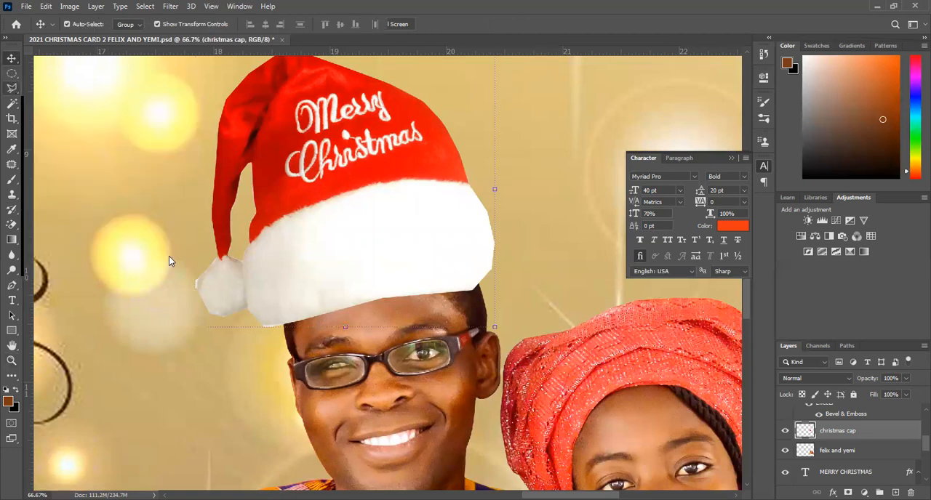
pyautogui.click(203, 269)
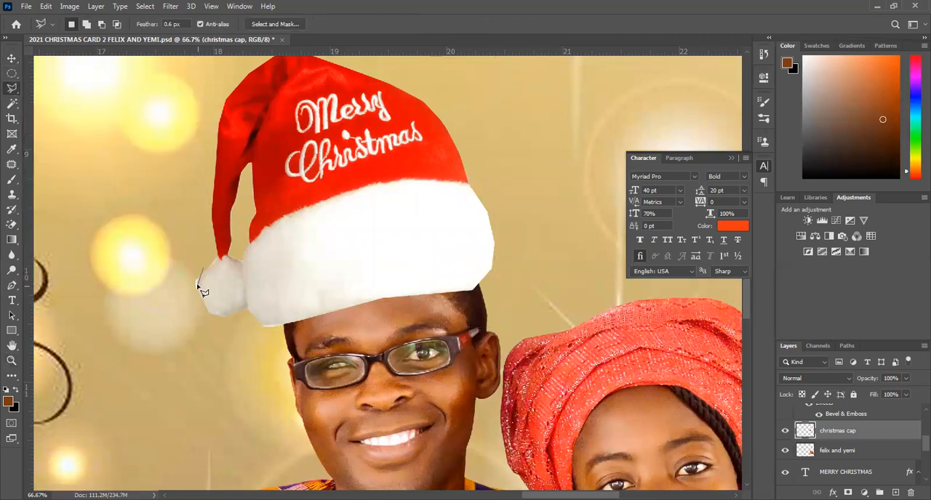
pyautogui.click(197, 283)
pyautogui.click(198, 304)
pyautogui.click(212, 329)
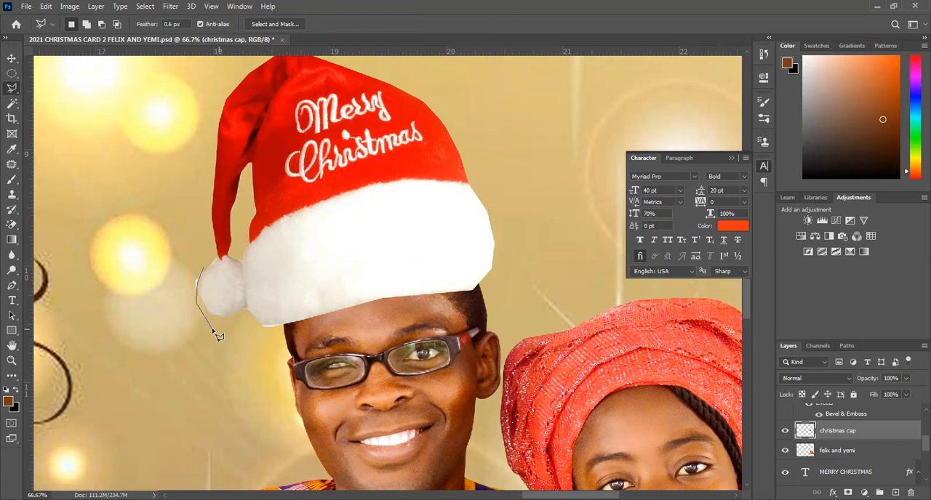
pyautogui.click(252, 313)
pyautogui.click(272, 325)
pyautogui.click(177, 366)
pyautogui.doubleClick(123, 222)
pyautogui.hotkey('ctrl', 'd')
pyautogui.hotkey('ctrl', 'z')
pyautogui.press('v')
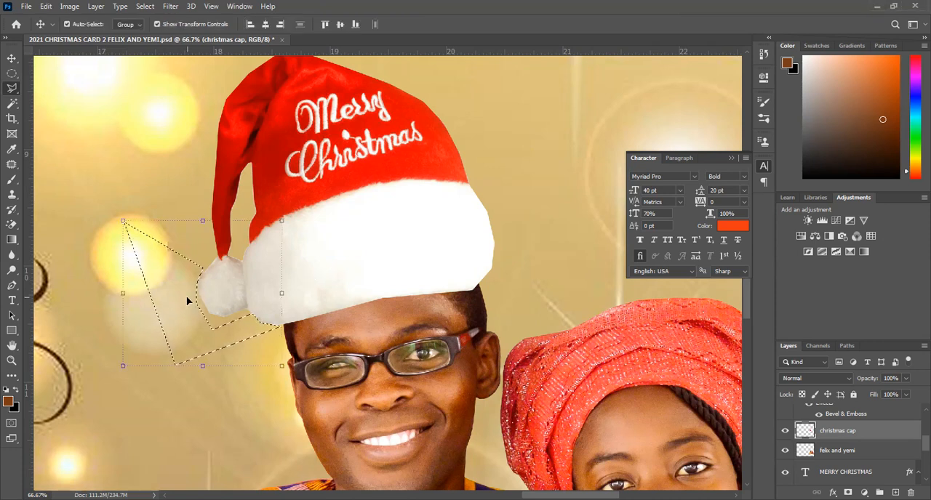
pyautogui.click(12, 88)
pyautogui.click(86, 117)
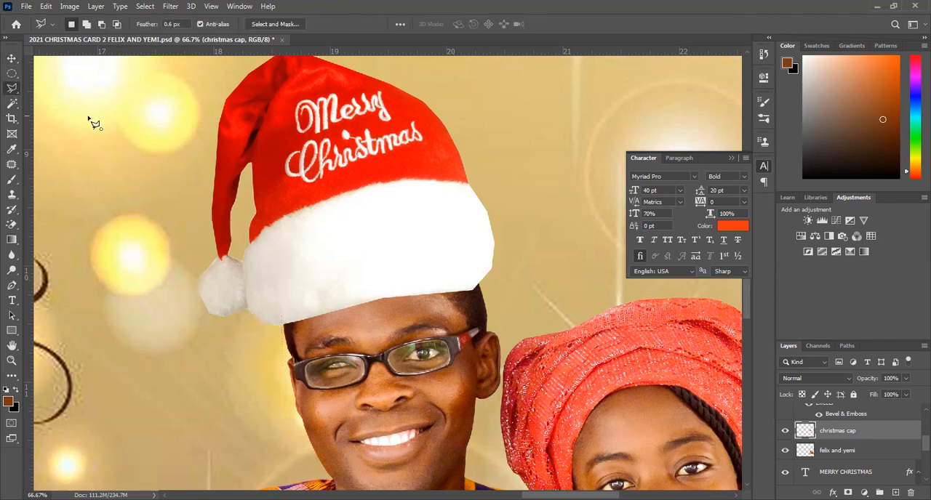
pyautogui.press('Escape')
pyautogui.press('v')
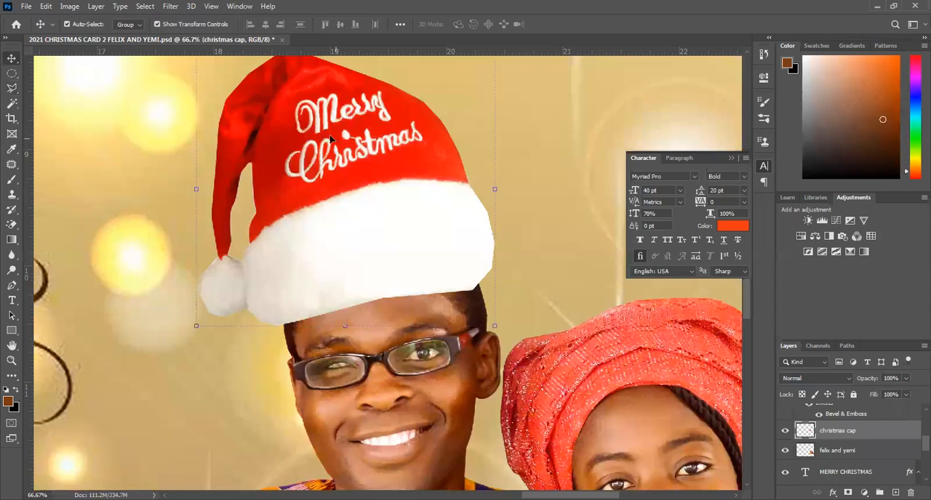
# Rotate the Christmas cap counterclockwise by about 4.7°, scale it down slightly and settle it on the man's head.
pyautogui.moveTo(319, 137); pyautogui.dragTo(318, 140)
pyautogui.click(494, 332)
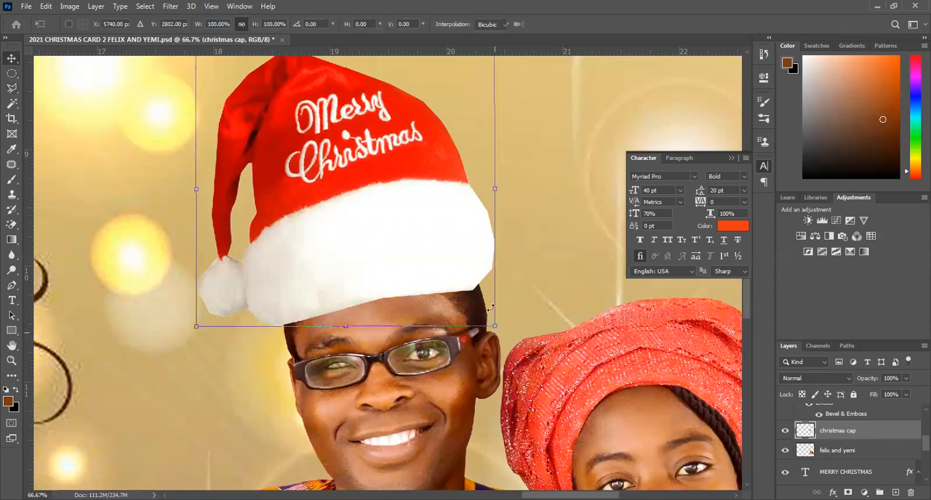
pyautogui.moveTo(488, 306); pyautogui.dragTo(490, 307)
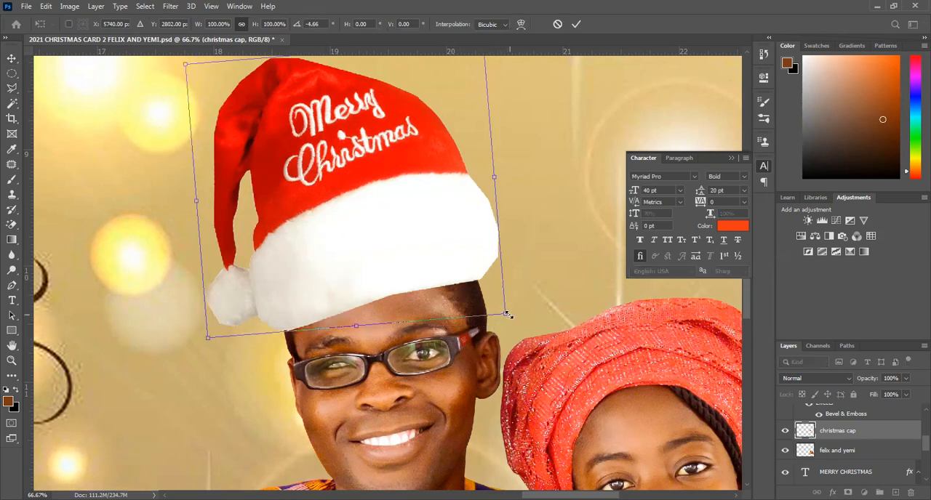
pyautogui.moveTo(507, 315); pyautogui.dragTo(507, 314)
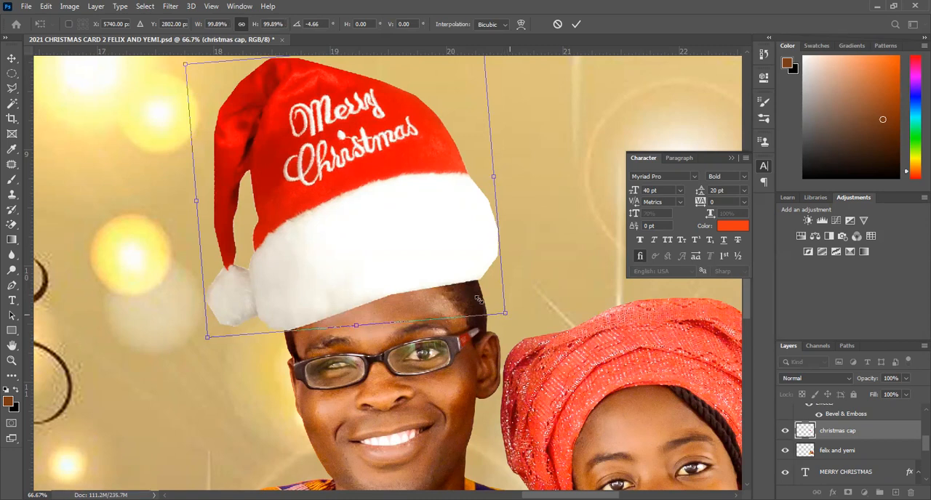
pyautogui.moveTo(476, 298); pyautogui.dragTo(395, 261)
pyautogui.press('Return')
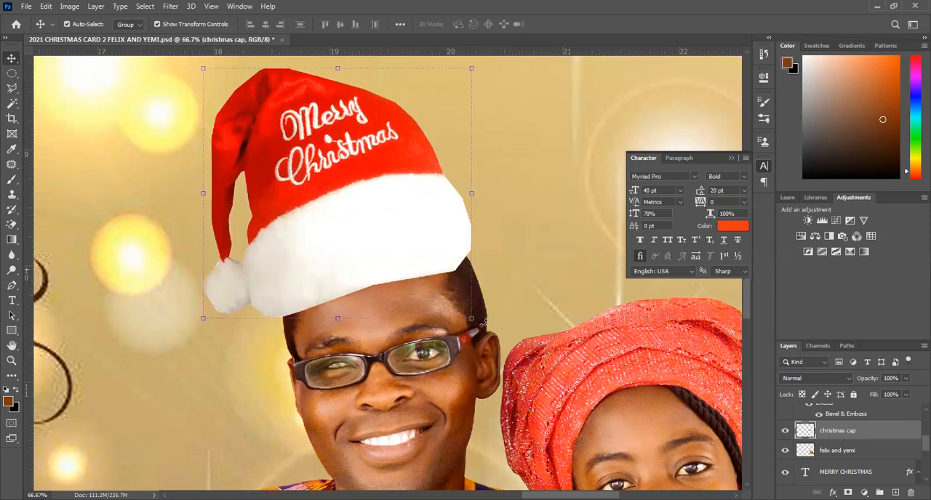
# Rotate the cap a further 7.34° counterclockwise, scale it to about 106% and shift it to match the tilt of the man's head.
pyautogui.click(472, 318)
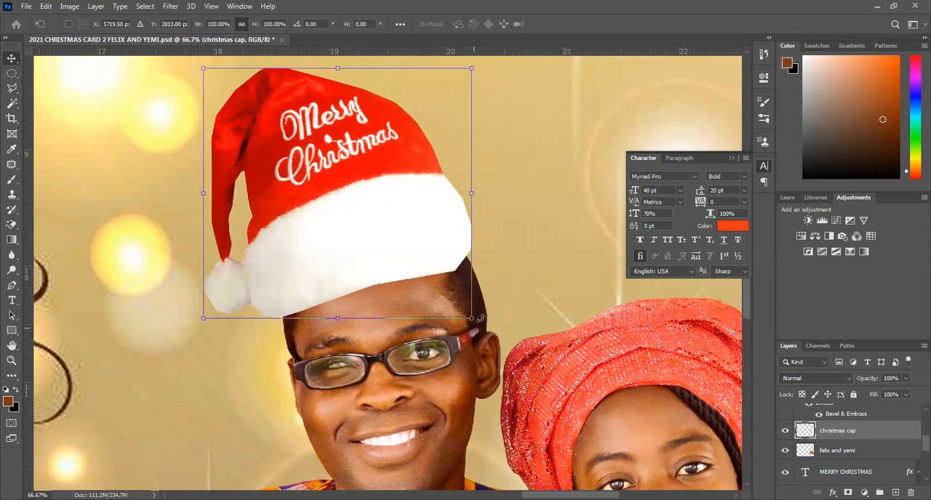
pyautogui.moveTo(481, 305); pyautogui.dragTo(413, 249)
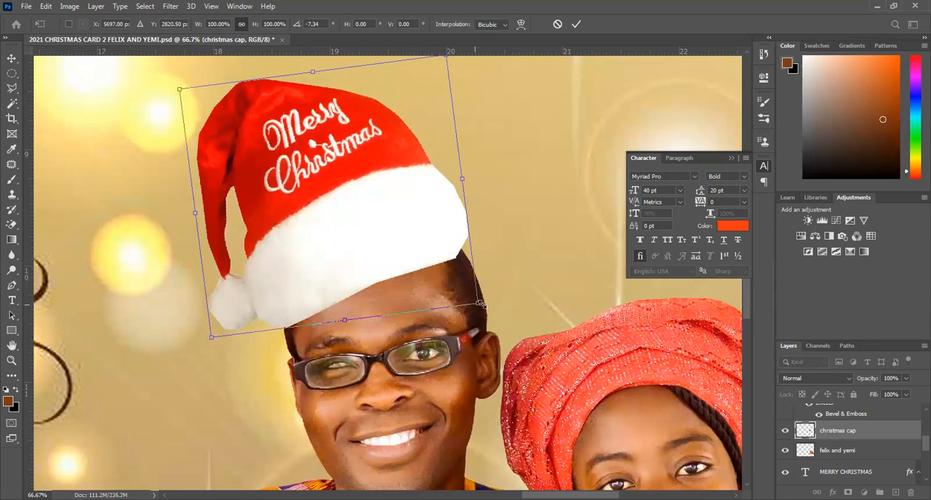
pyautogui.moveTo(481, 303); pyautogui.dragTo(499, 315)
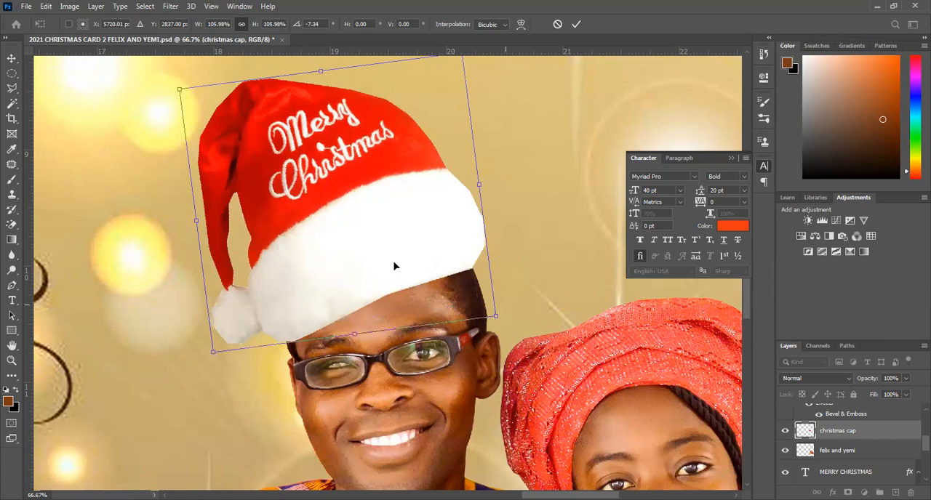
pyautogui.moveTo(393, 266); pyautogui.dragTo(377, 262)
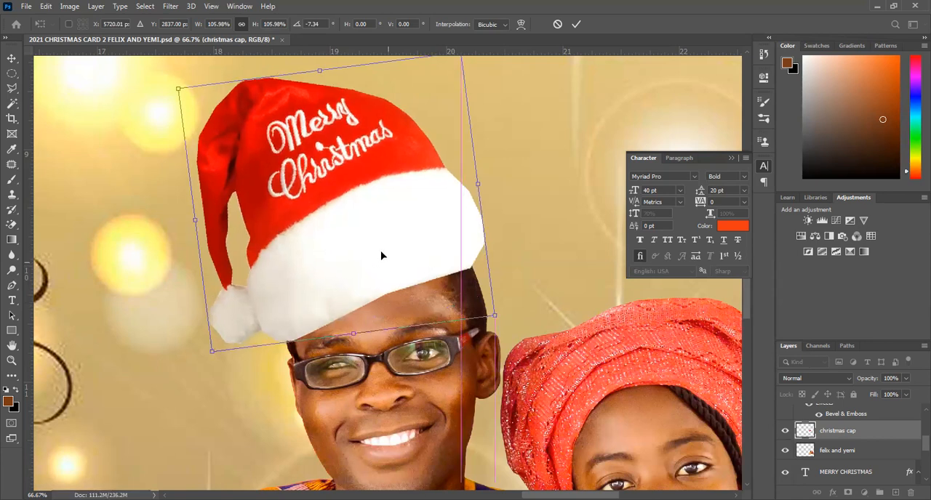
pyautogui.press('Return')
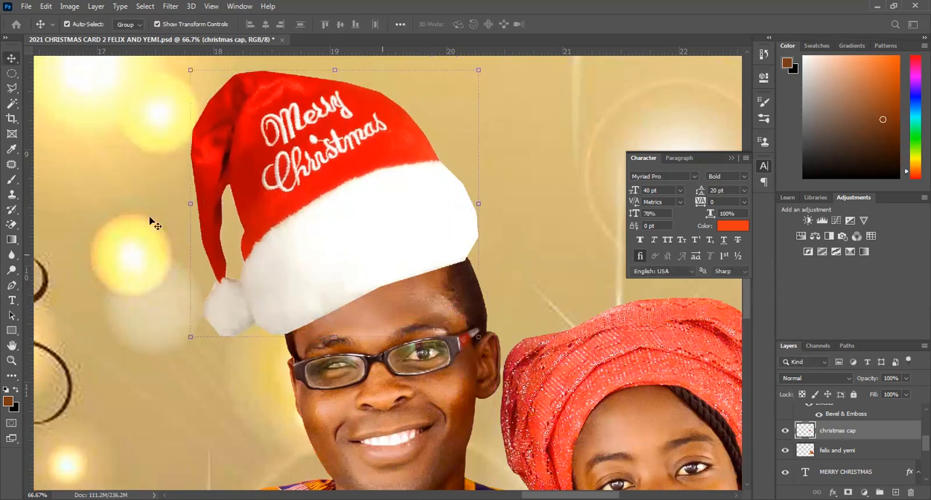
# Trim the lower edge of the cap's white brim along the man's forehead using a Polygonal Lasso selection.
pyautogui.click(12, 88)
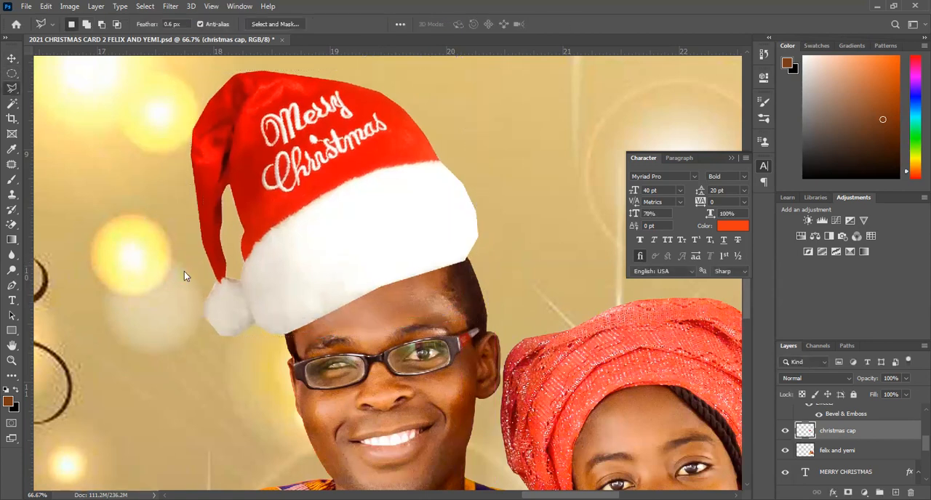
pyautogui.click(287, 335)
pyautogui.click(336, 294)
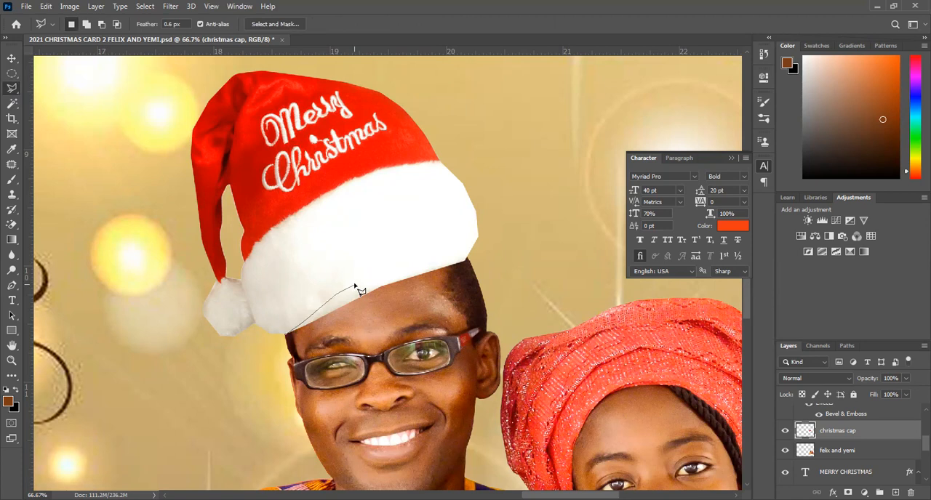
pyautogui.click(399, 267)
pyautogui.press('Escape')
pyautogui.press('Delete')
# Remove the leftover white sliver beneath the brim near the man's temple with another Polygonal Lasso selection.
pyautogui.click(478, 264)
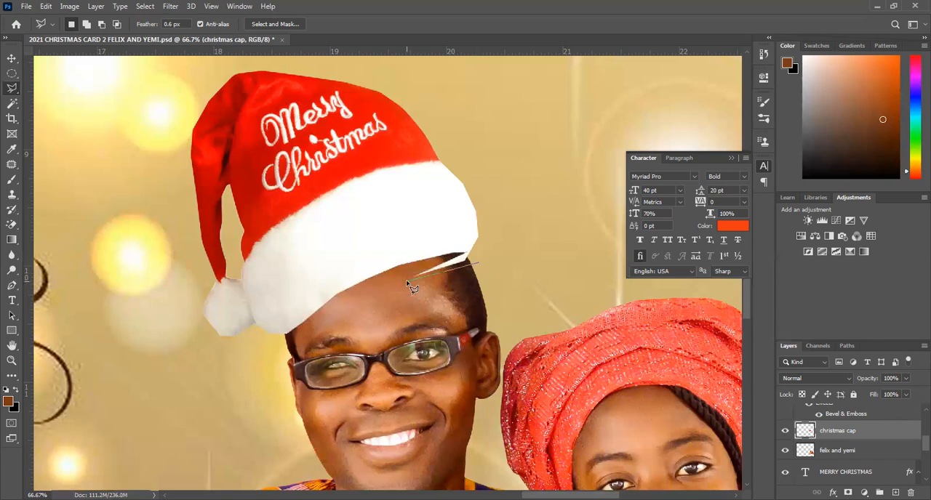
pyautogui.click(408, 282)
pyautogui.doubleClick(475, 254)
pyautogui.click(509, 253)
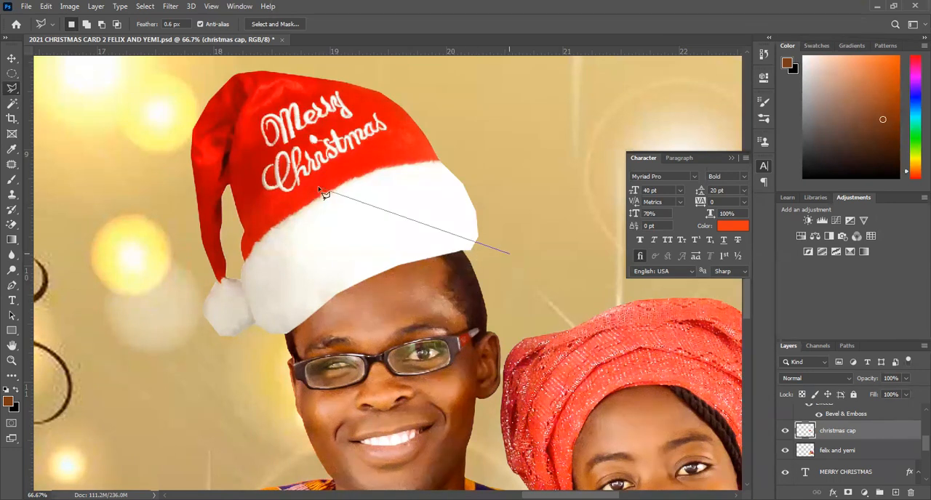
pyautogui.press('Escape')
pyautogui.press('v')
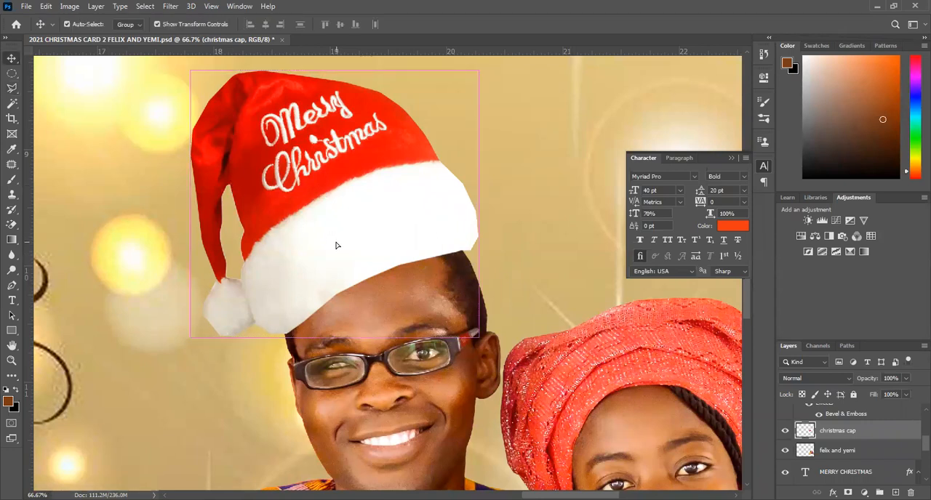
# Nudge the trimmed Christmas cap down so it sits lower on the man's head.
pyautogui.click(336, 245)
pyautogui.press('Down')
pyautogui.press('Down')
pyautogui.press('Down')
pyautogui.press('Down')
pyautogui.press('Down')
pyautogui.press('Down')
pyautogui.press('Down')
pyautogui.press('Down')
pyautogui.press('Down')
pyautogui.press('Down')
pyautogui.press('Down')
pyautogui.press('Down')
pyautogui.press('Down')
pyautogui.press('Down')
pyautogui.press('Down')
pyautogui.press('Down')
pyautogui.press('Down')
pyautogui.press('Down')
pyautogui.press('Down')
pyautogui.press('Down')
pyautogui.press('Down')
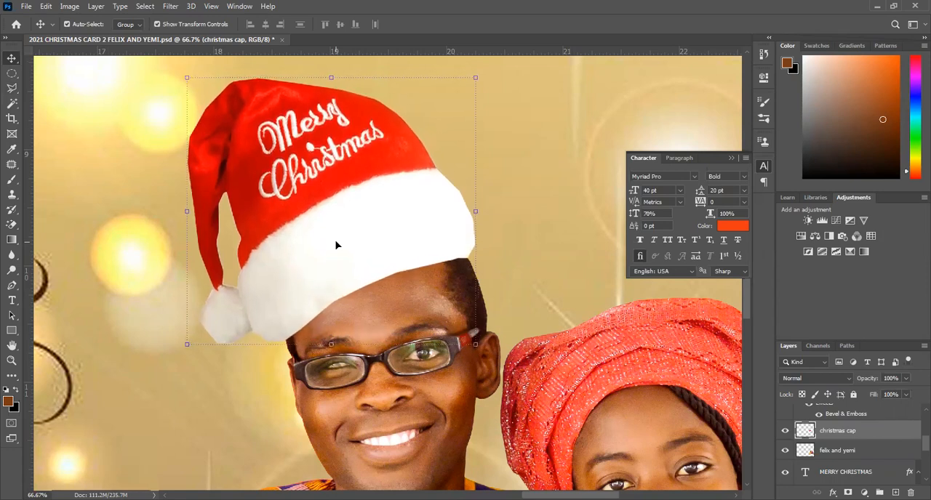
pyautogui.press('Down')
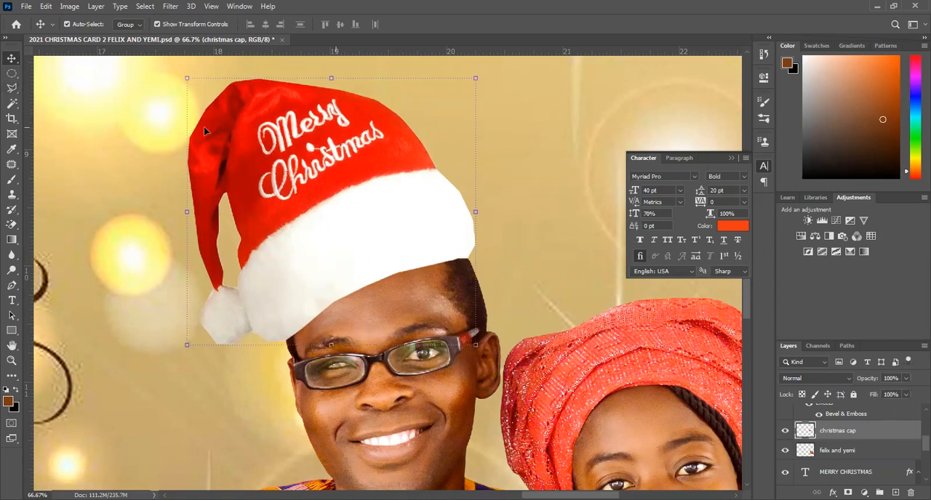
# Add a subtle drop shadow to the christmas cap layer with 20% opacity and a reduced distance.
pyautogui.doubleClick(916, 438)
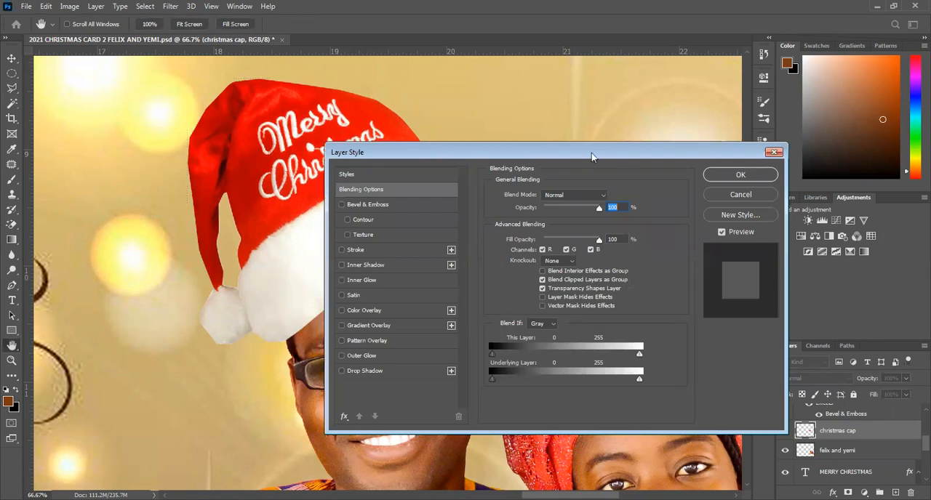
pyautogui.moveTo(591, 154); pyautogui.dragTo(721, 129)
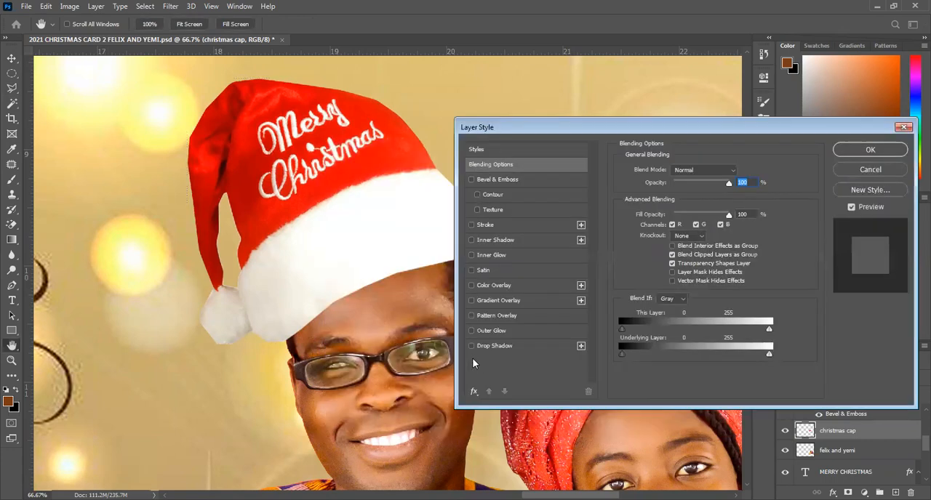
pyautogui.click(503, 346)
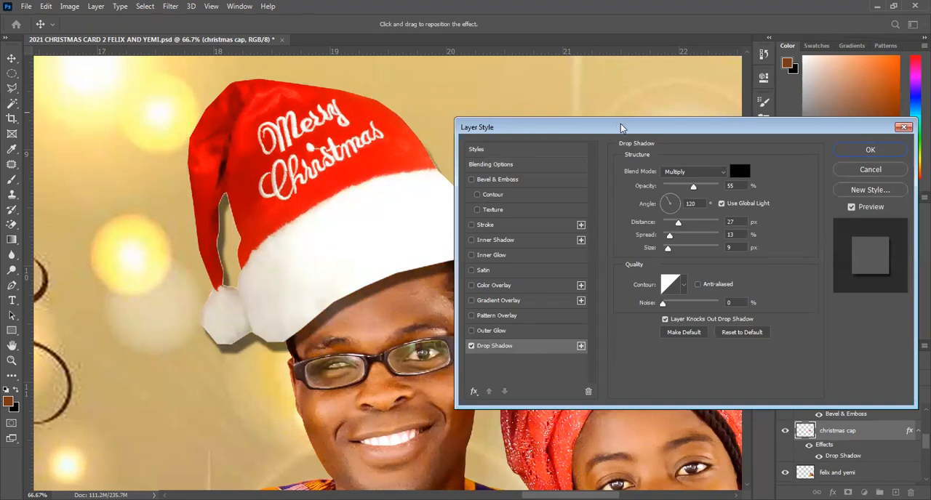
pyautogui.moveTo(664, 120); pyautogui.dragTo(709, 114)
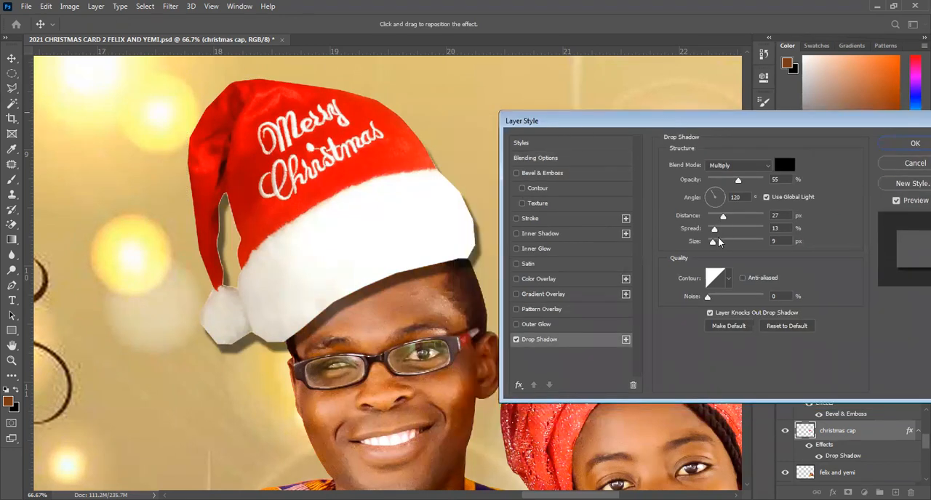
pyautogui.moveTo(722, 216); pyautogui.dragTo(712, 215)
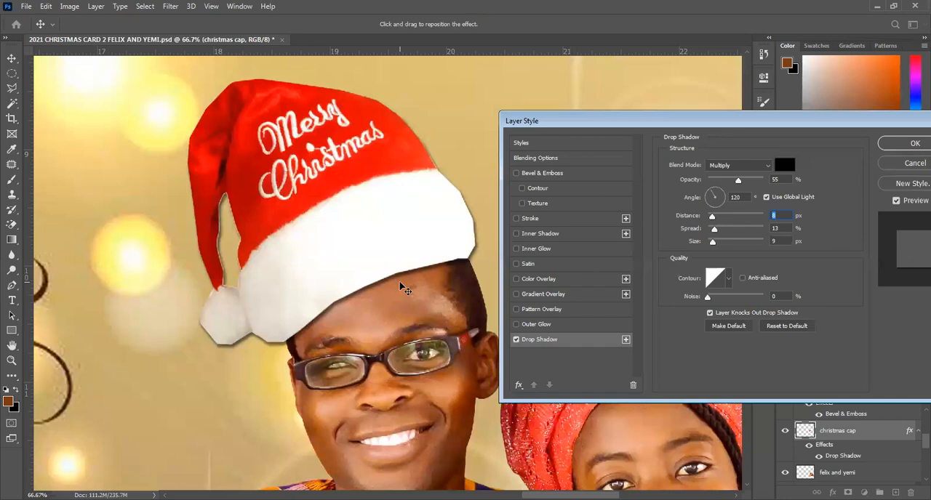
pyautogui.click(720, 179)
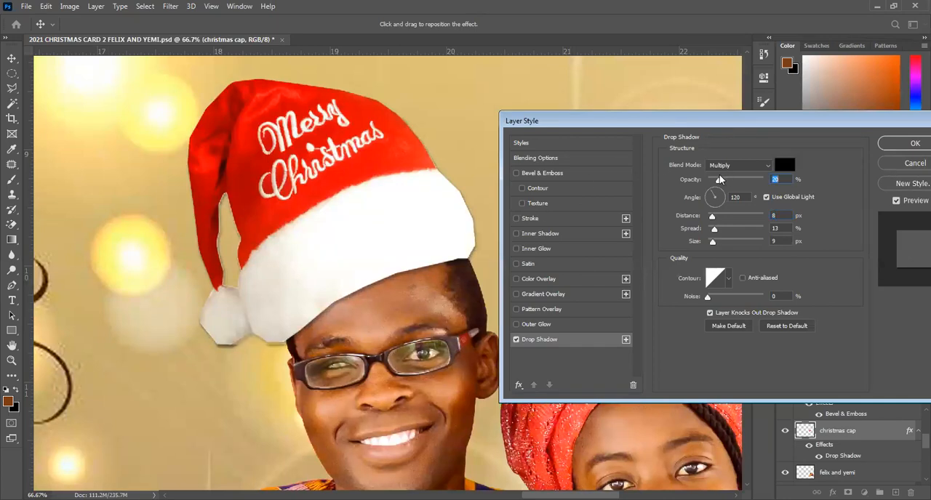
pyautogui.click(713, 215)
pyautogui.click(911, 143)
# Fit the whole poster in view and collapse the Character settings to uncover the artwork.
pyautogui.press('z')
pyautogui.rightClick(434, 161)
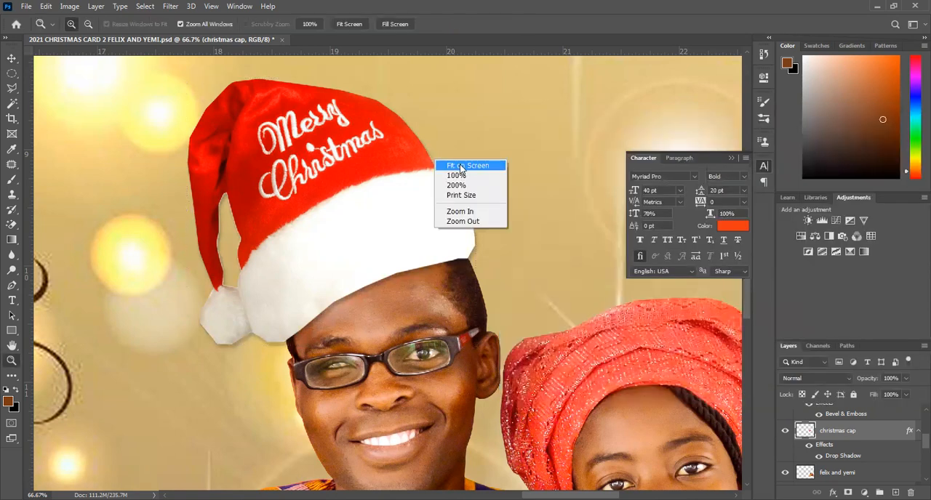
pyautogui.click(460, 167)
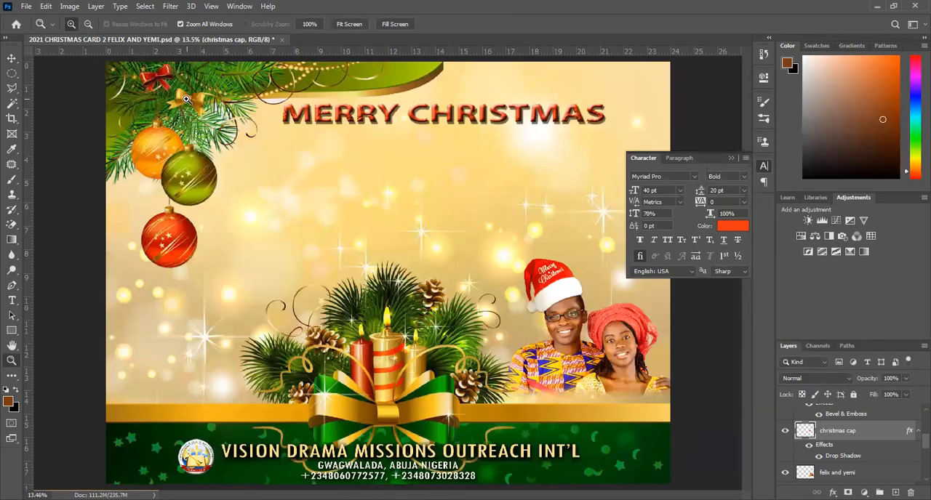
pyautogui.click(729, 158)
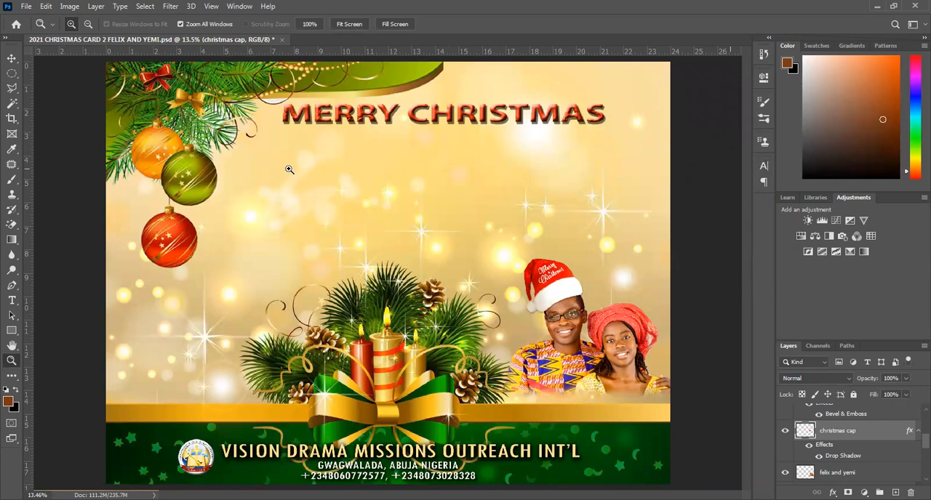
pyautogui.click(11, 58)
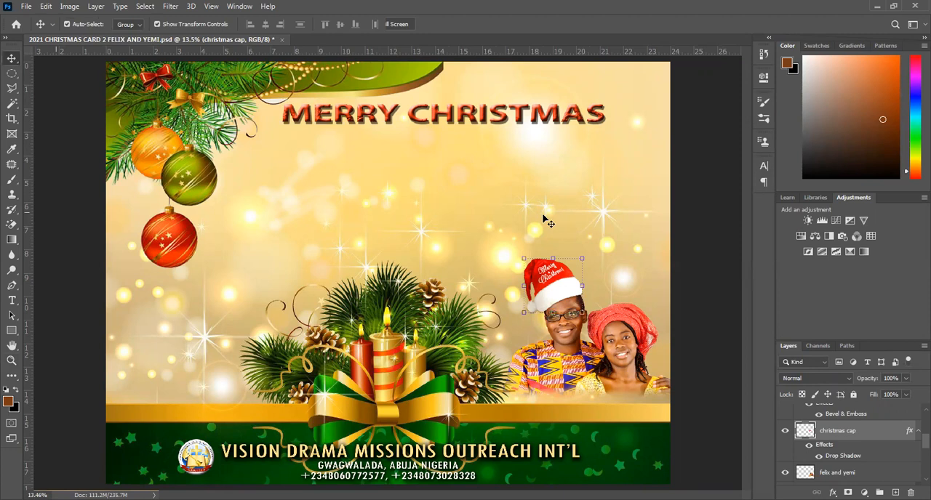
pyautogui.click(555, 260)
pyautogui.moveTo(556, 265); pyautogui.dragTo(560, 271)
pyautogui.hotkey('ctrl', 'z')
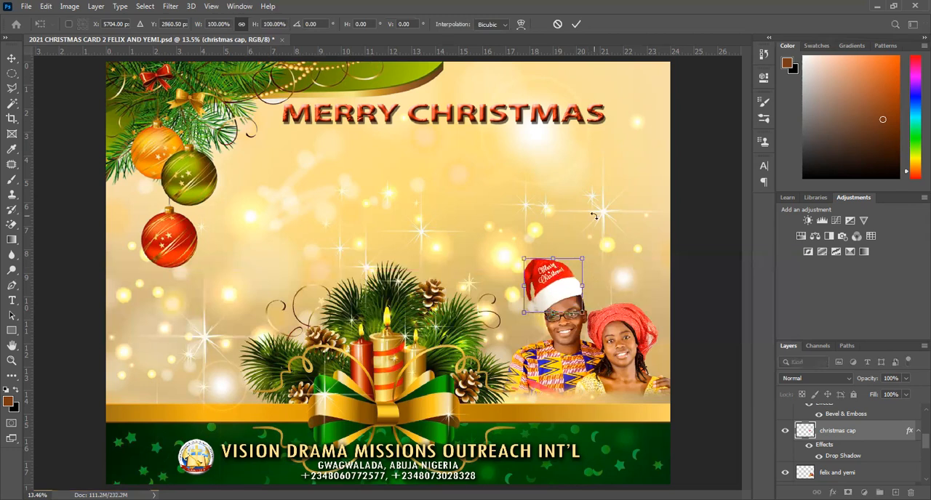
pyautogui.press('Return')
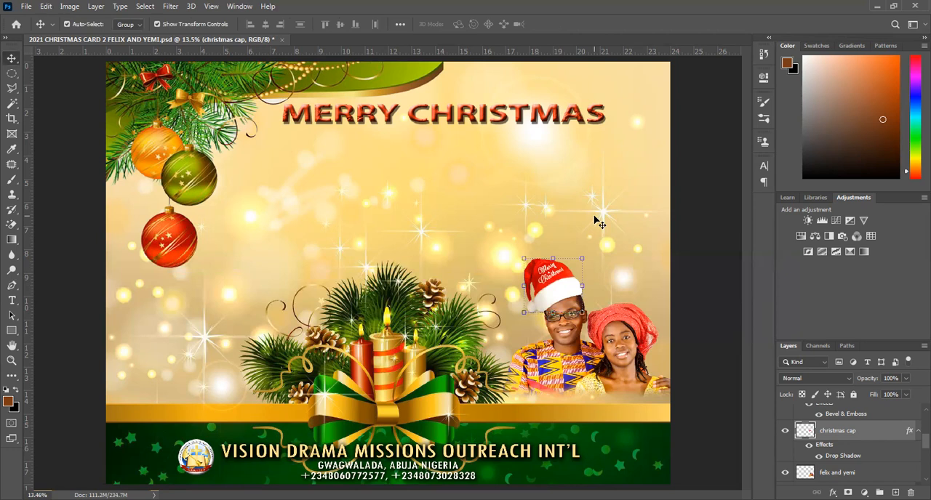
# Trim away the lower strip of the cap's white brim over the man's forehead using a Polygonal Lasso selection, then deselect.
pyautogui.press('z')
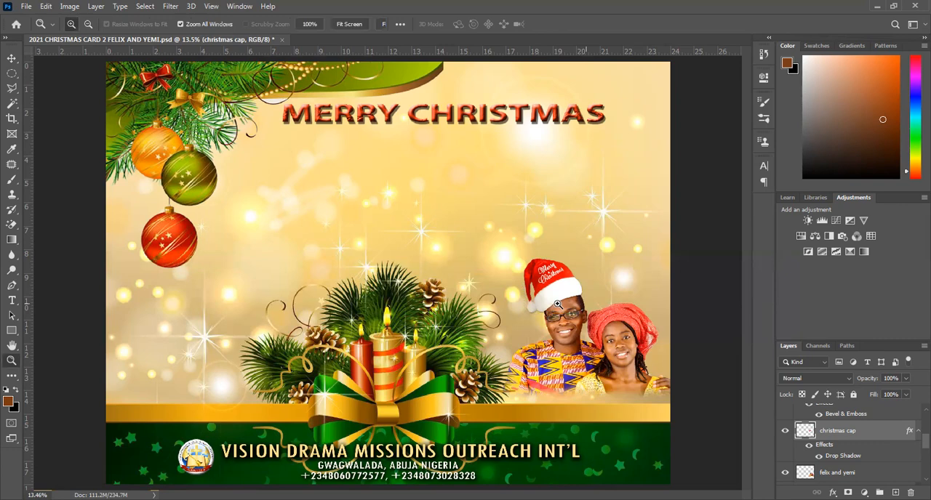
pyautogui.click(557, 303)
pyautogui.click(390, 263)
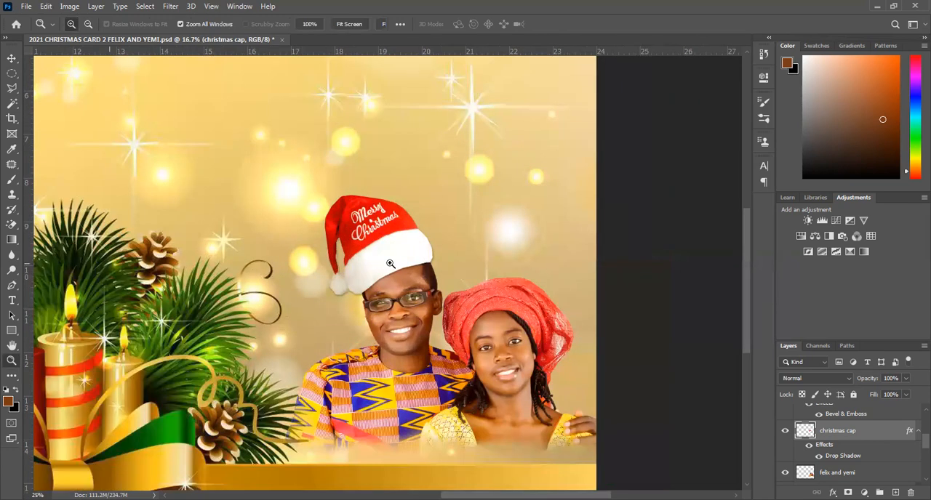
pyautogui.hotkey('ctrl', '+')
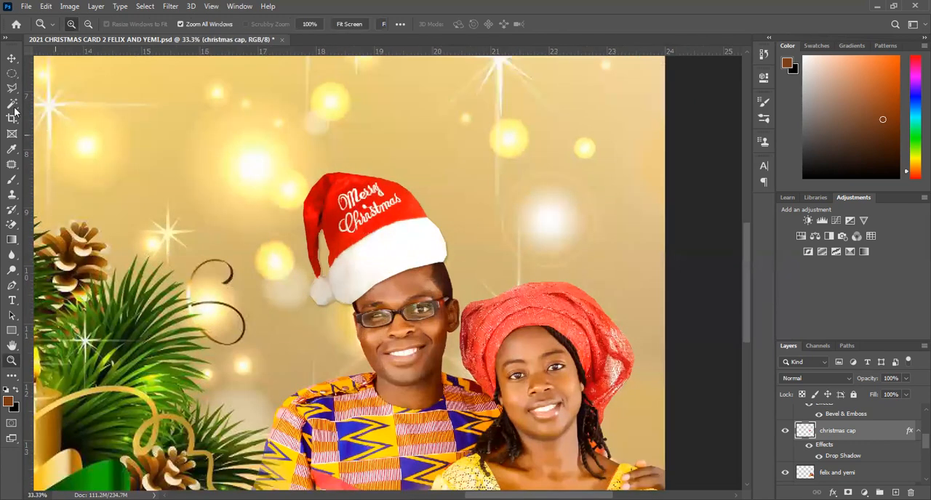
pyautogui.click(10, 88)
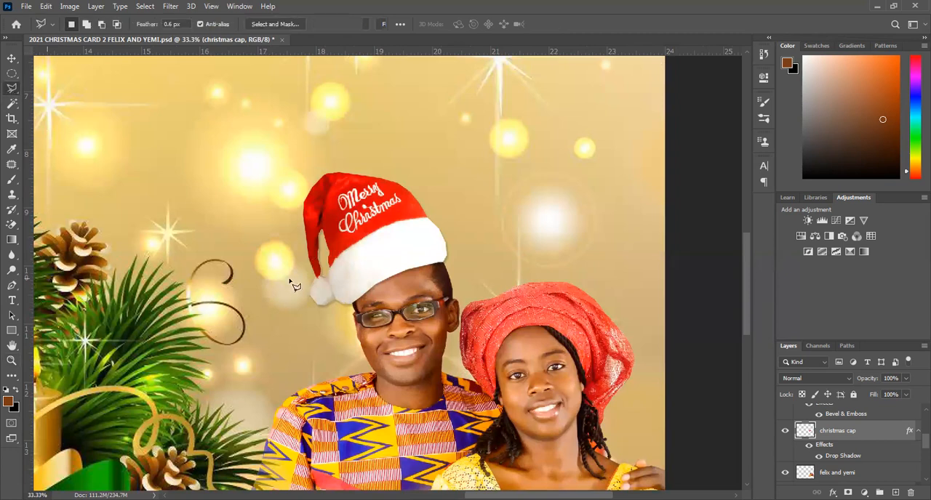
pyautogui.click(336, 300)
pyautogui.click(453, 277)
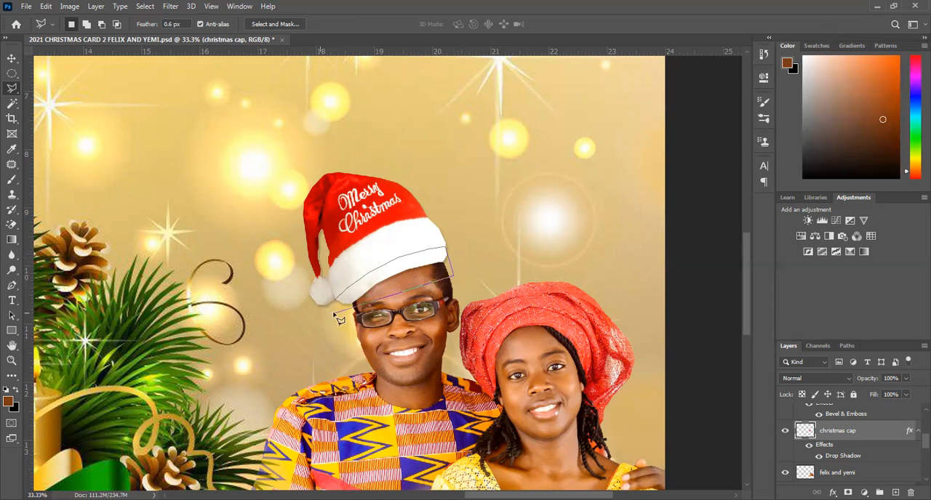
pyautogui.click(336, 307)
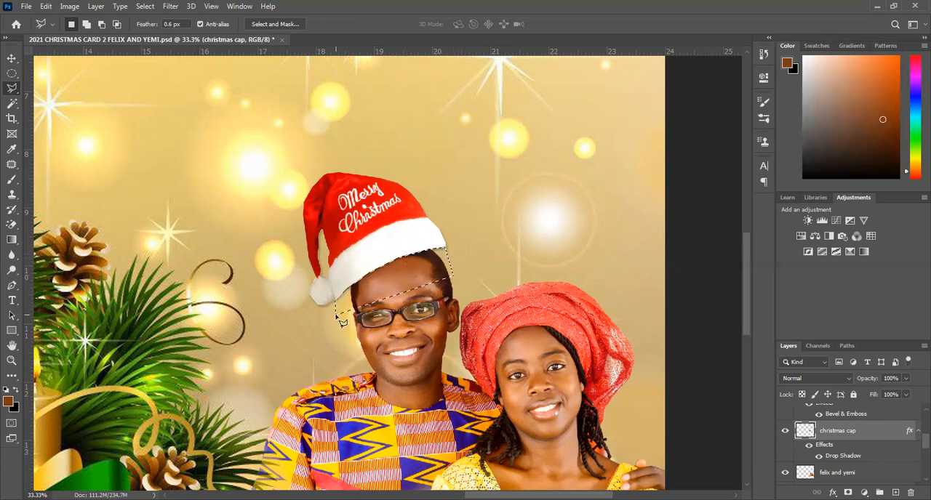
pyautogui.hotkey('ctrl', 'd')
# Scale down the Christmas cap, rotate it about 8° counter-clockwise and reposition it snugly on the man's head.
pyautogui.click(11, 58)
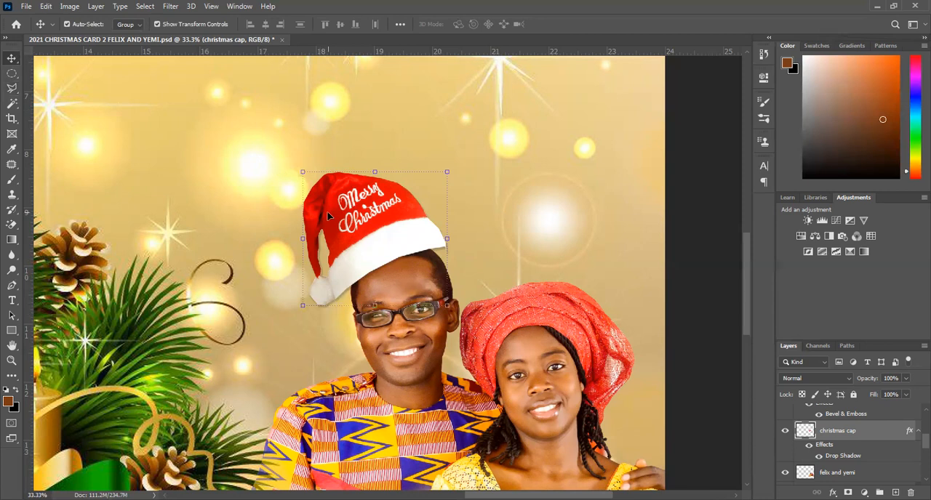
pyautogui.moveTo(373, 243); pyautogui.dragTo(374, 248)
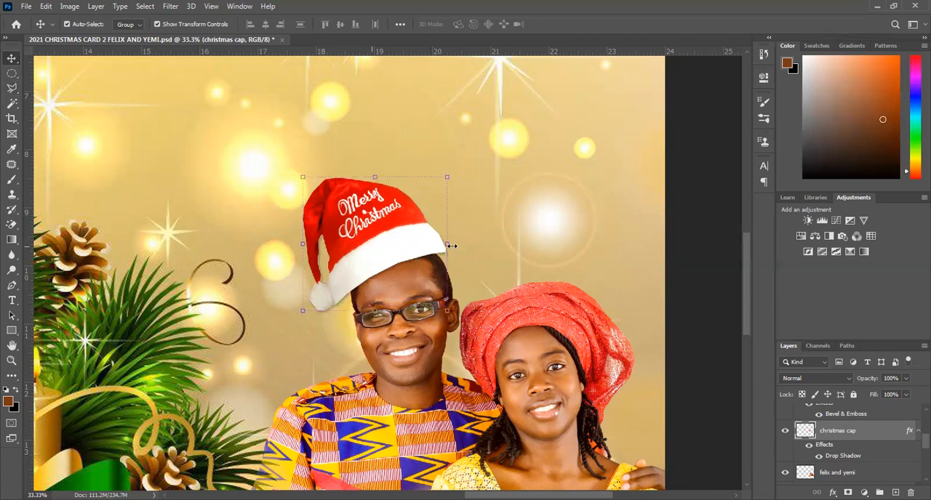
pyautogui.moveTo(448, 245); pyautogui.dragTo(391, 249)
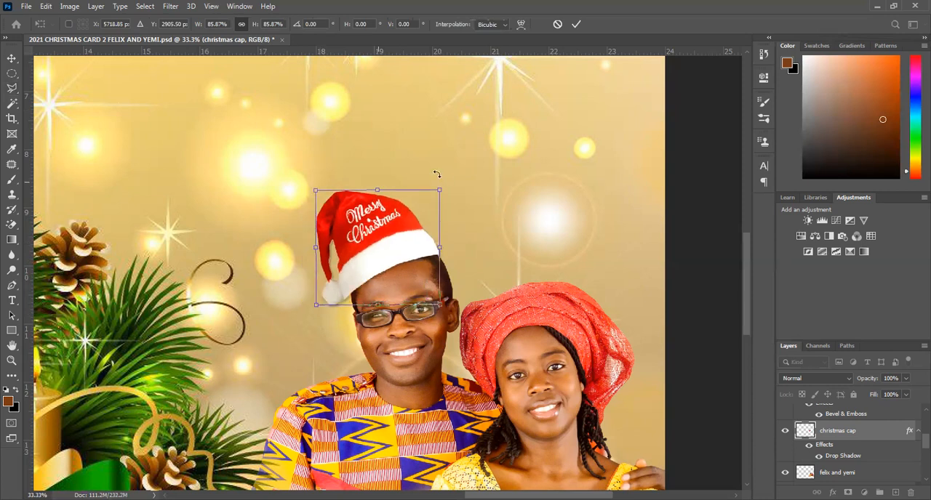
pyautogui.moveTo(435, 173); pyautogui.dragTo(424, 165)
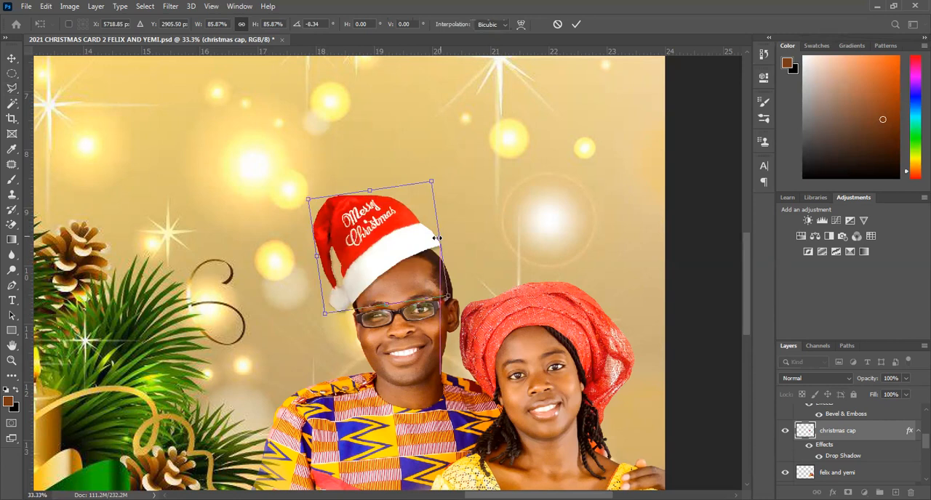
pyautogui.moveTo(431, 248); pyautogui.dragTo(411, 258)
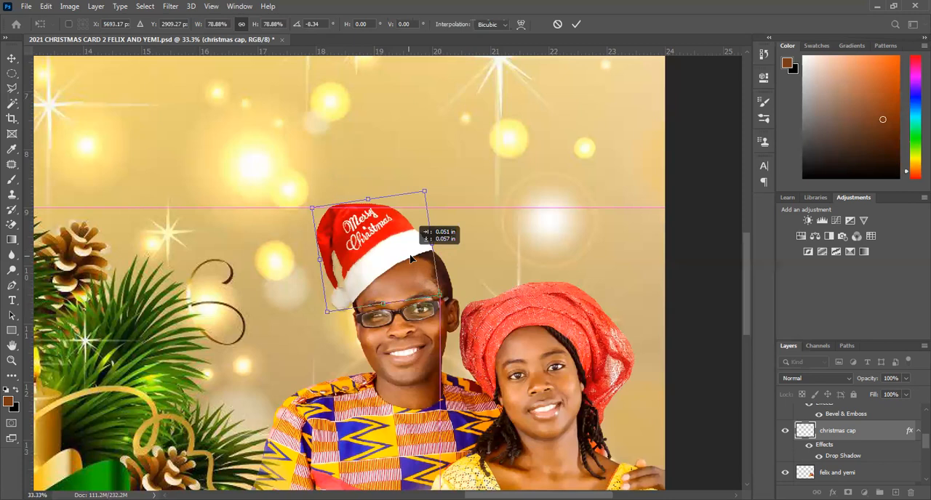
pyautogui.moveTo(412, 259); pyautogui.dragTo(437, 251)
pyautogui.press('Return')
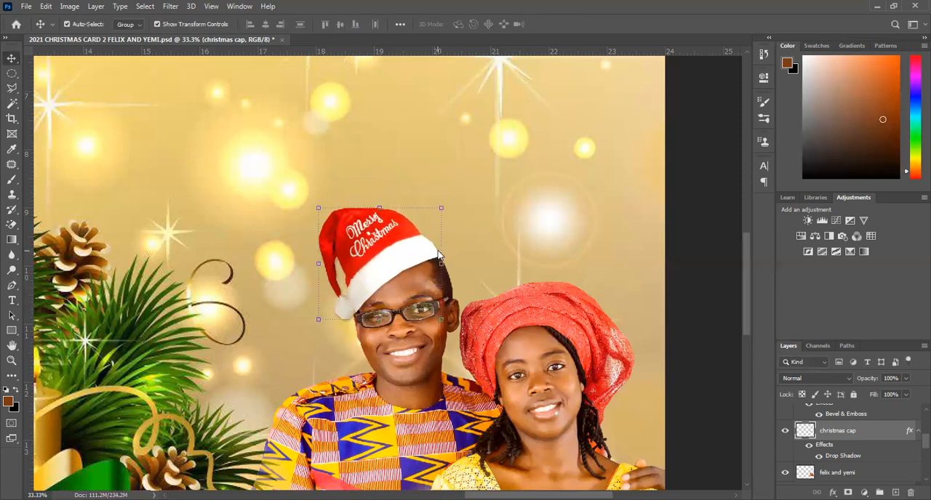
# Nudge the Christmas cap slightly up and rotate it about 3° clockwise, then deselect it by selecting the poster background.
pyautogui.press('Up')
pyautogui.press('Up')
pyautogui.press('Up')
pyautogui.press('Up')
pyautogui.press('Up')
pyautogui.press('Up')
pyautogui.press('Up')
pyautogui.press('Up')
pyautogui.press('Up')
pyautogui.press('Up')
pyautogui.press('Up')
pyautogui.press('Up')
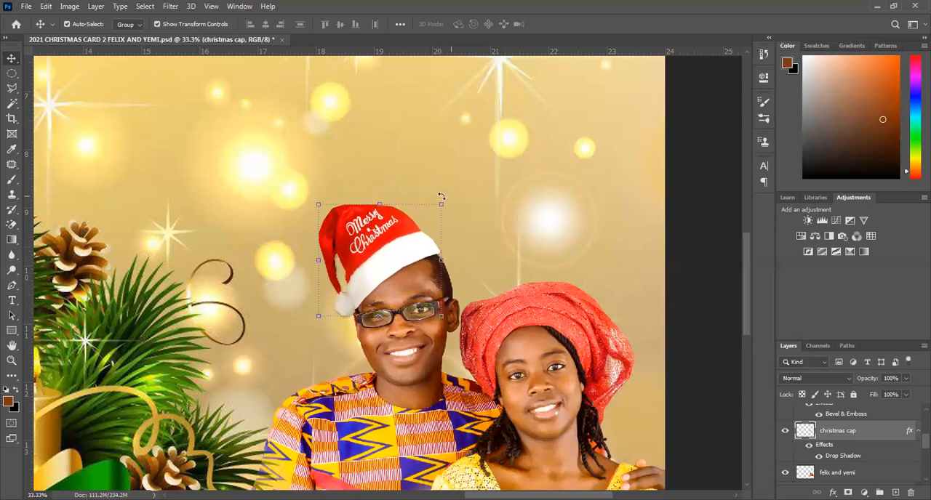
pyautogui.hotkey('ctrl', 't')
pyautogui.moveTo(443, 202); pyautogui.dragTo(446, 204)
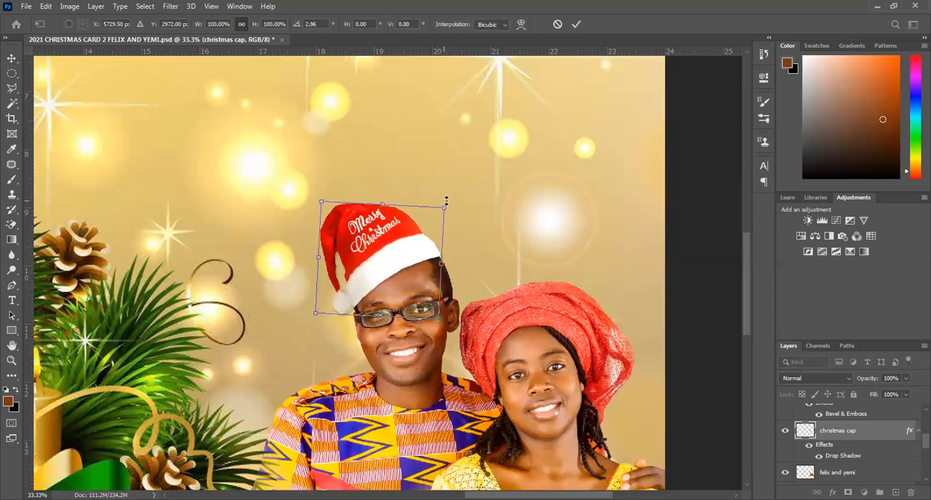
pyautogui.press('Return')
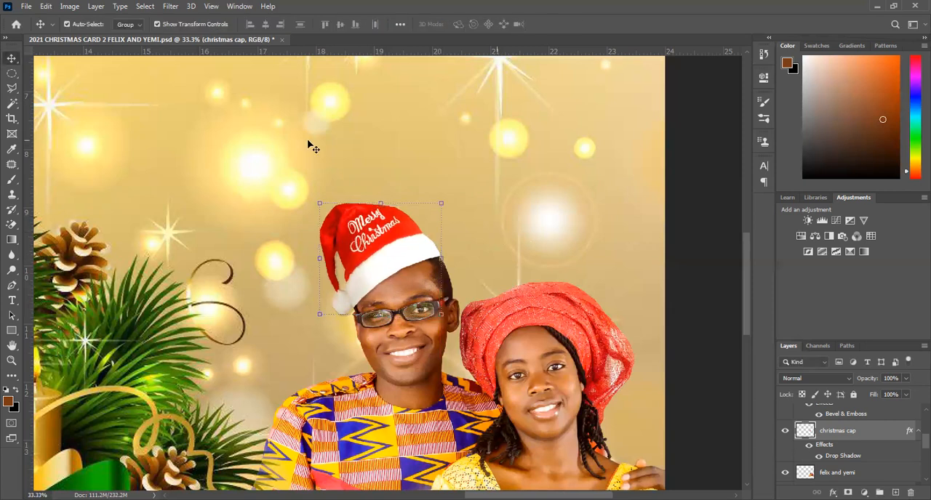
pyautogui.click(311, 149)
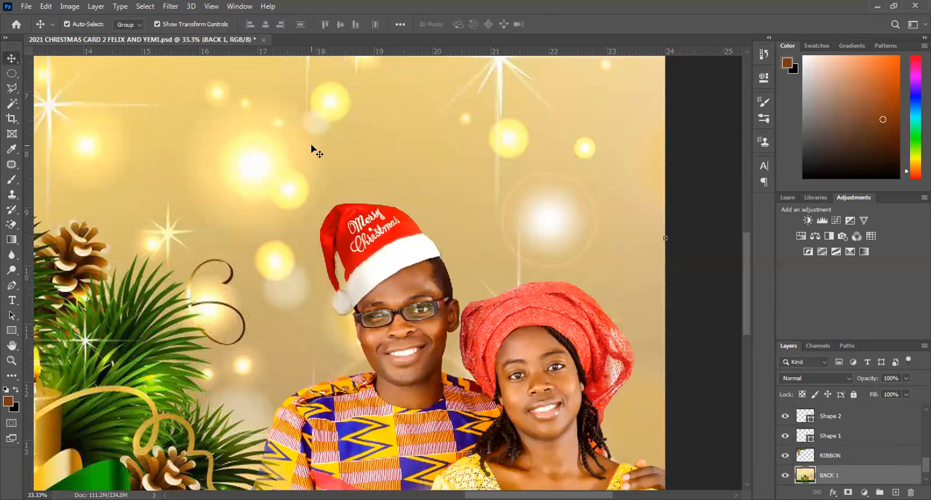
# Fit the whole poster in view and save the document.
pyautogui.press('z')
pyautogui.rightClick(384, 176)
pyautogui.click(407, 184)
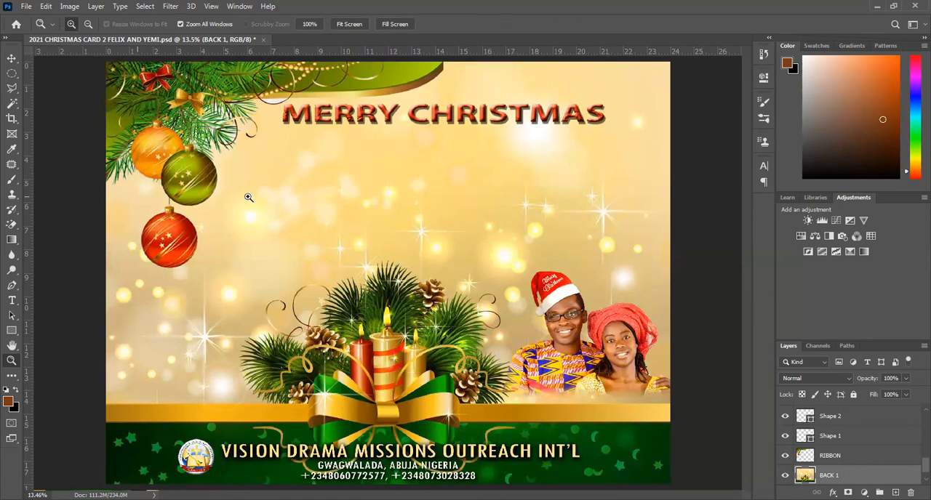
pyautogui.hotkey('ctrl', 's')
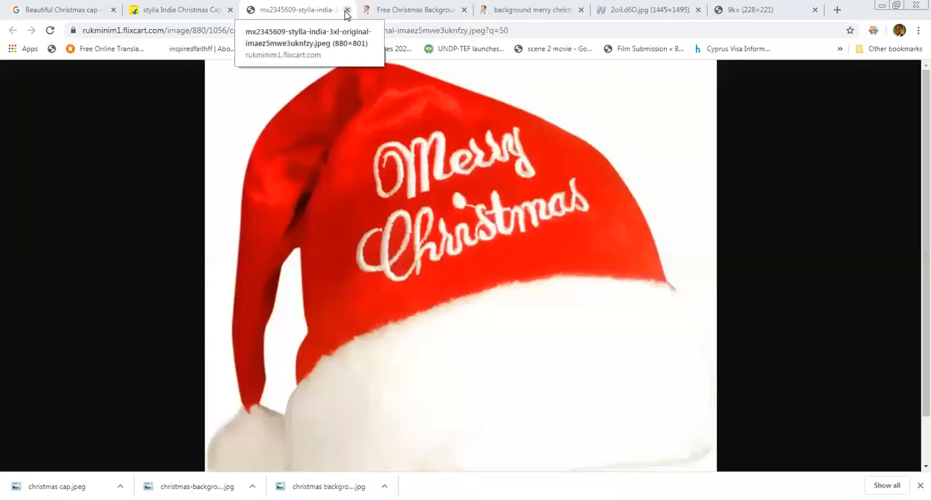
# Switch to Chrome, close the full-size cap image and search Google Images for "Beautiful Biblical Christmas Greetings".
pyautogui.click(346, 10)
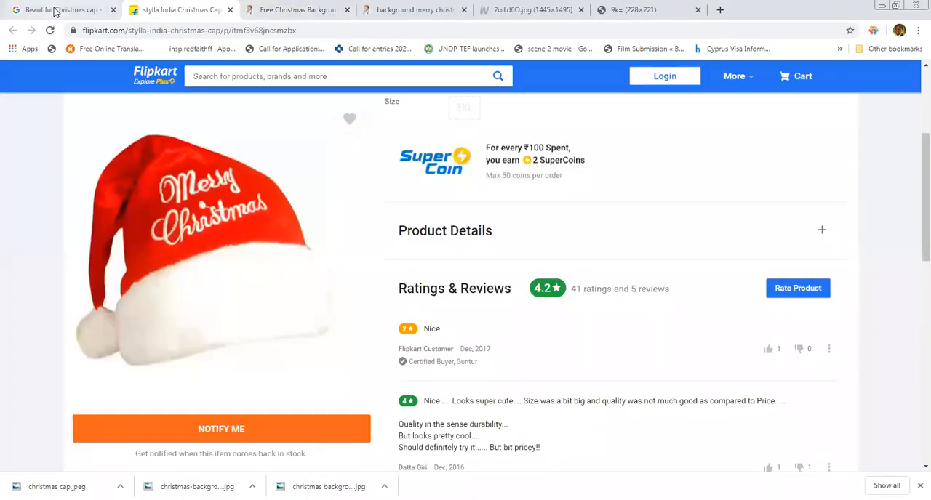
pyautogui.click(55, 11)
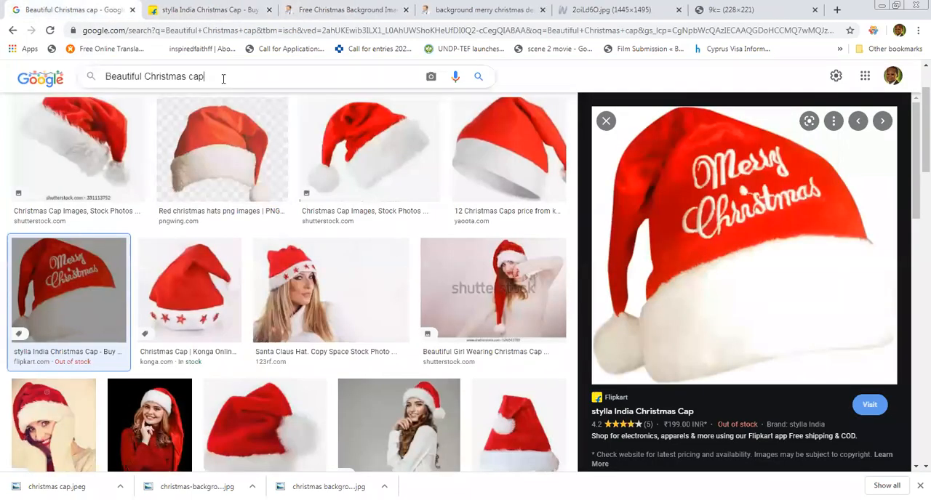
pyautogui.press('BackSpace')
pyautogui.press('BackSpace')
pyautogui.press('BackSpace')
pyautogui.press('BackSpace')
pyautogui.press('BackSpace')
pyautogui.press('BackSpace')
pyautogui.press('BackSpace')
pyautogui.press('BackSpace')
pyautogui.press('BackSpace')
pyautogui.press('BackSpace')
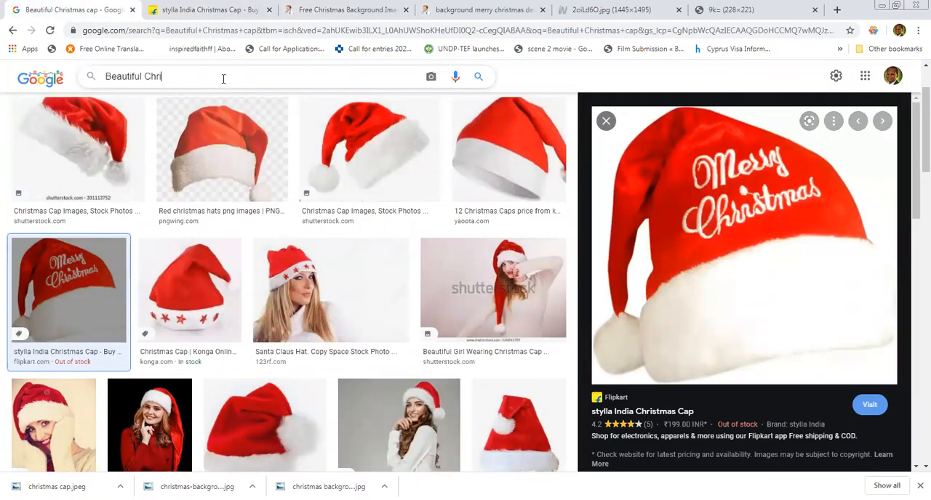
pyautogui.press('BackSpace')
pyautogui.press('BackSpace')
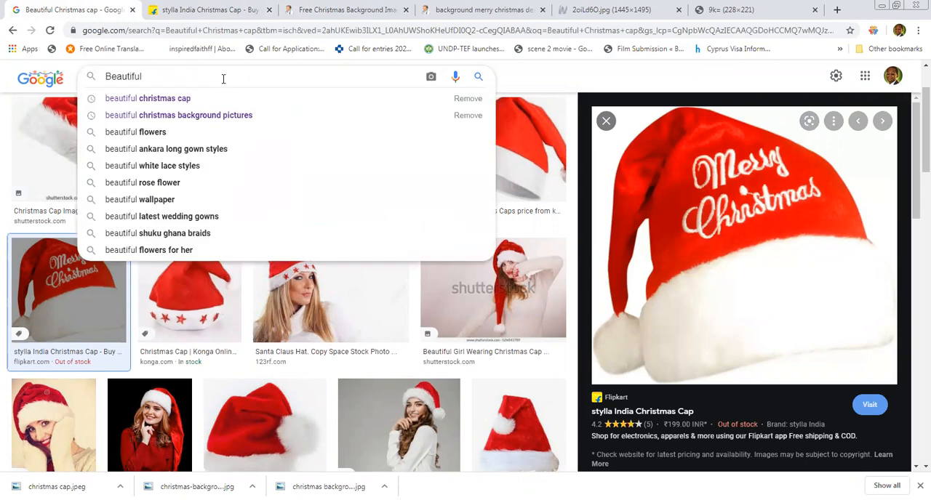
pyautogui.write('Chri')
pyautogui.press('BackSpace')
pyautogui.press('BackSpace')
pyautogui.press('BackSpace')
pyautogui.press('BackSpace')
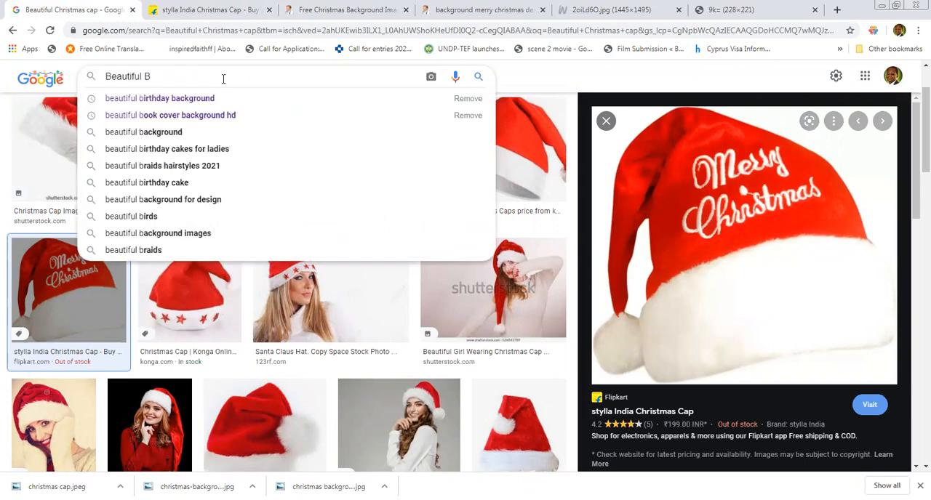
pyautogui.write('Biblical C')
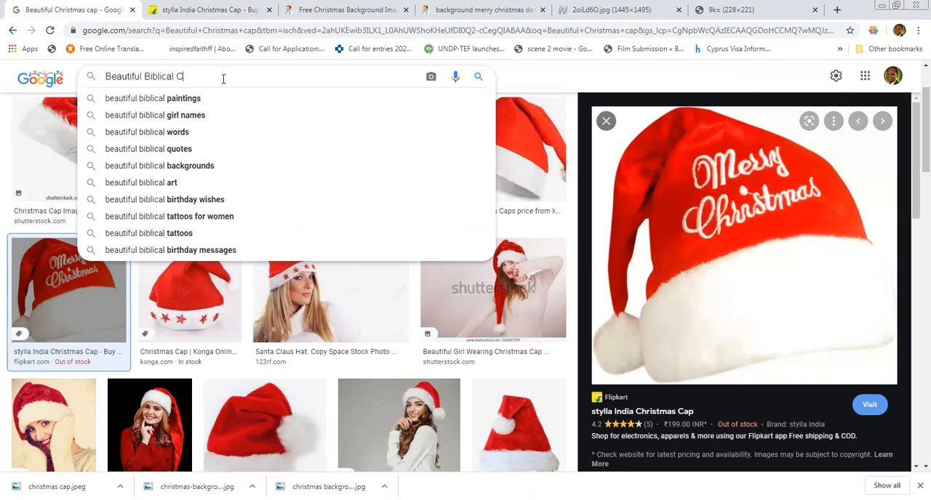
pyautogui.write('hristmas')
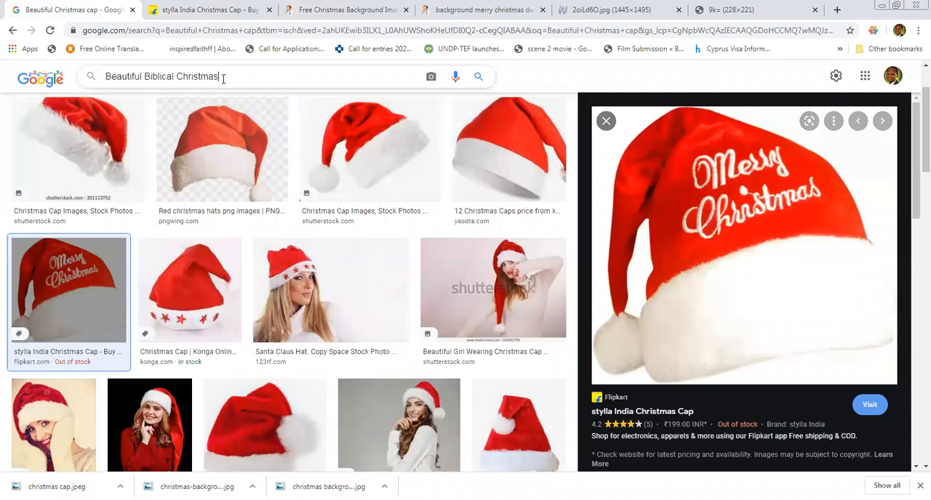
pyautogui.write(' Greetings')
pyautogui.press('Return')
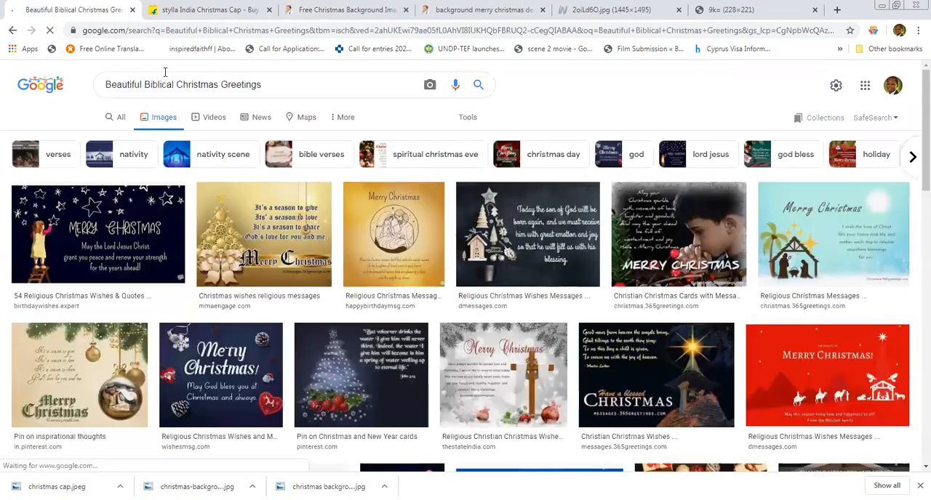
# Extend the search to "Beautiful Biblical Christmas Greetings writeup" and show all web results instead of images.
pyautogui.click(280, 84)
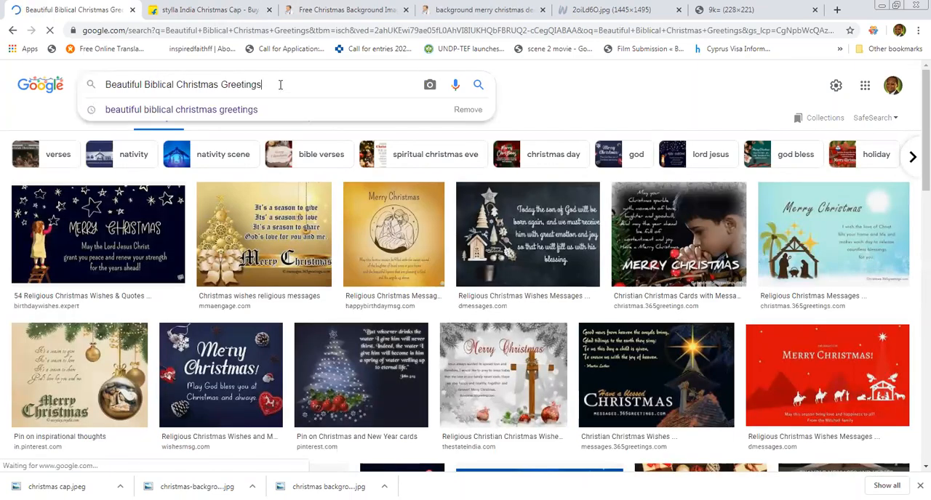
pyautogui.write('writeup')
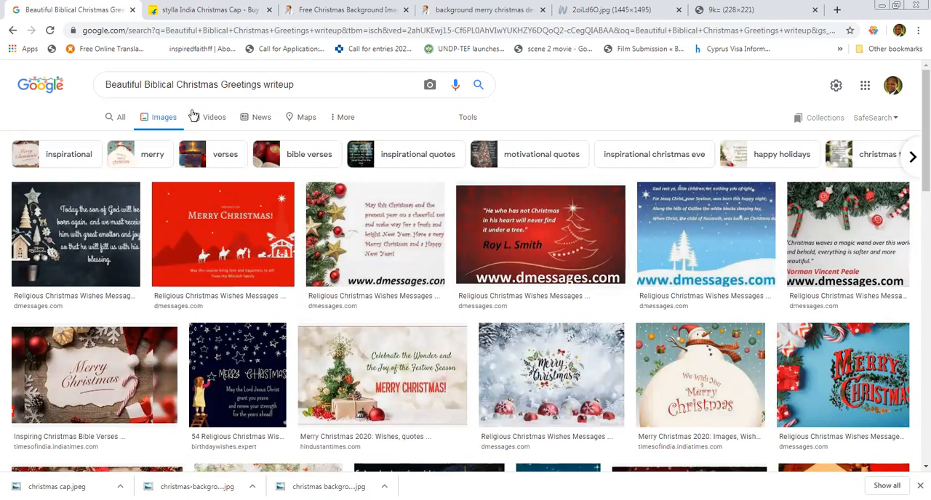
pyautogui.click(119, 120)
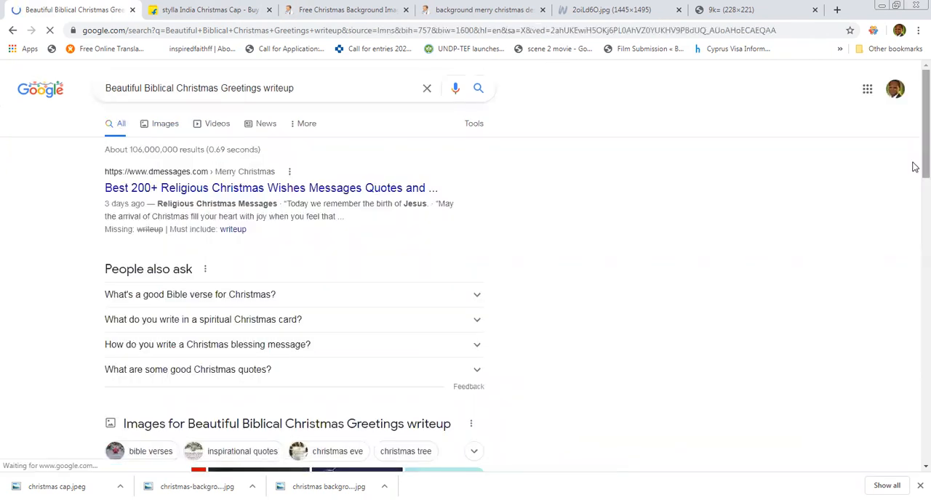
# Open the dmessages.com page of religious Christmas wishes and select the message beginning "Merry Christmas and may your faith in God".
pyautogui.scroll(-1, 914, 168)
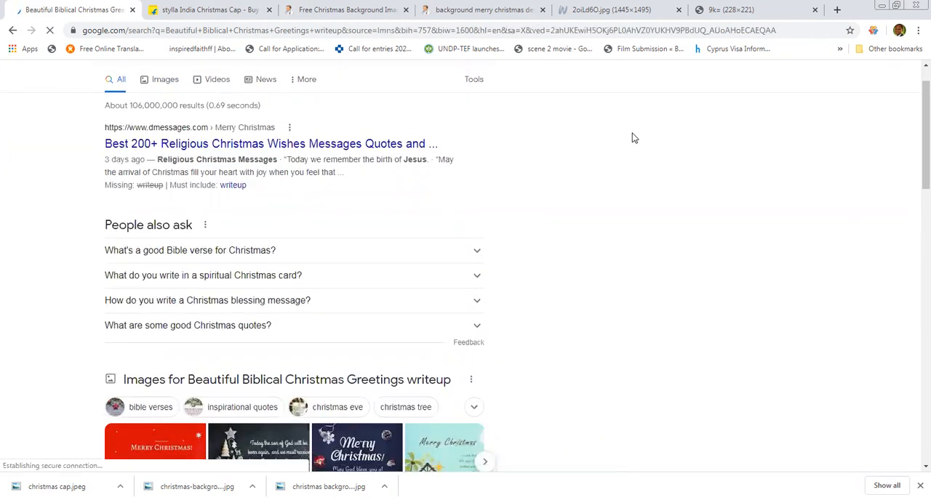
pyautogui.click(390, 146)
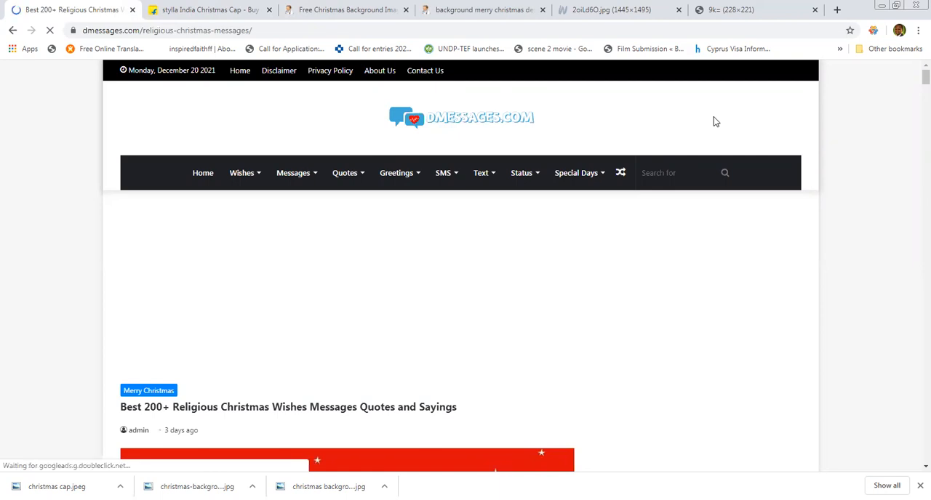
pyautogui.moveTo(914, 78); pyautogui.dragTo(915, 149)
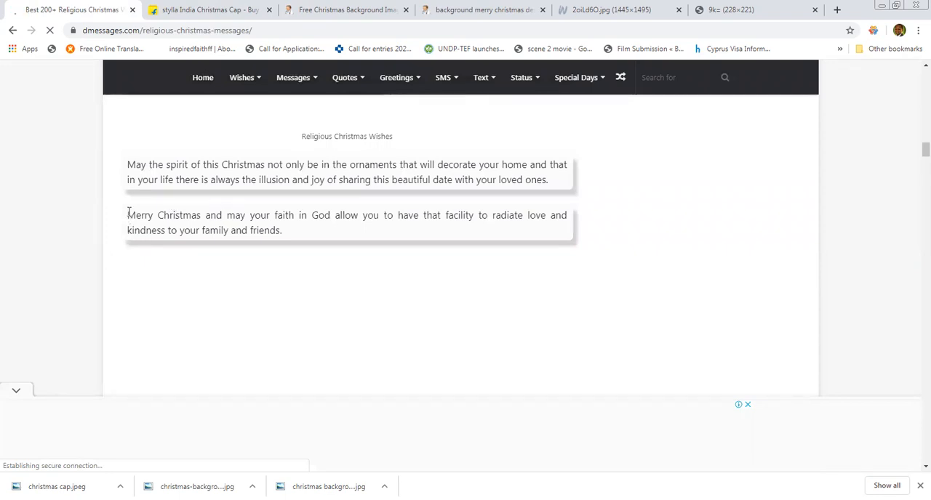
pyautogui.moveTo(128, 212); pyautogui.dragTo(306, 240)
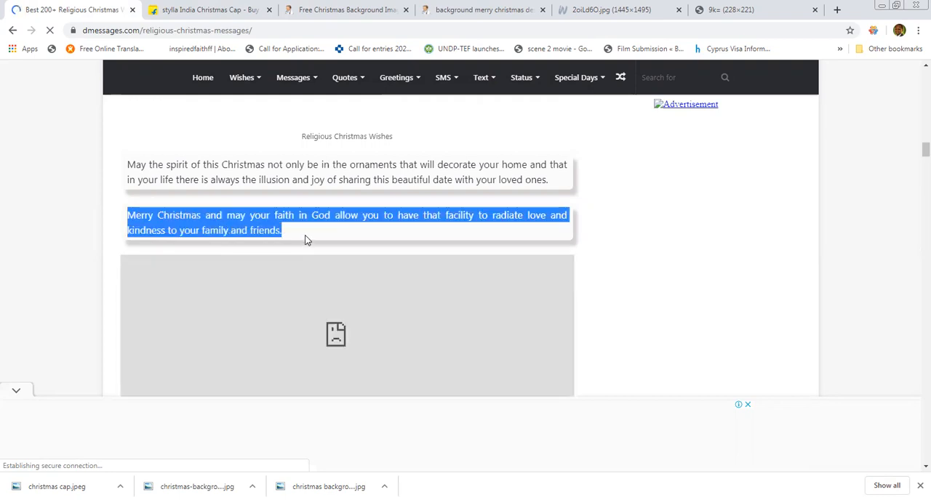
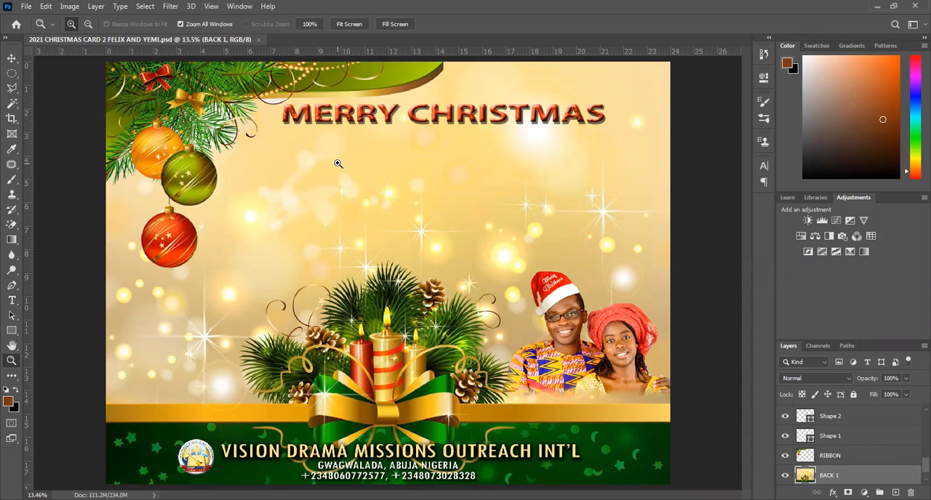
# Paste the copied greeting as a text layer, break it after "to have that" and centre it beneath the MERRY CHRISTMAS title.
pyautogui.press('t')
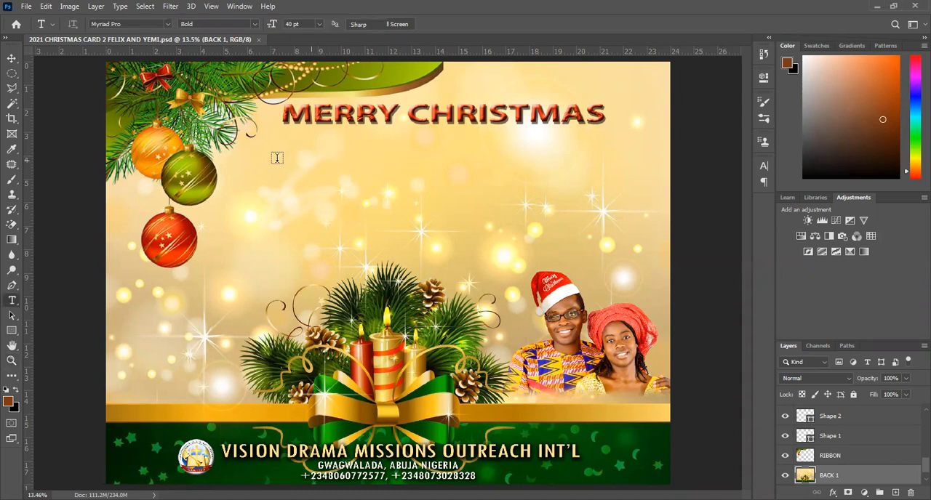
pyautogui.click(277, 158)
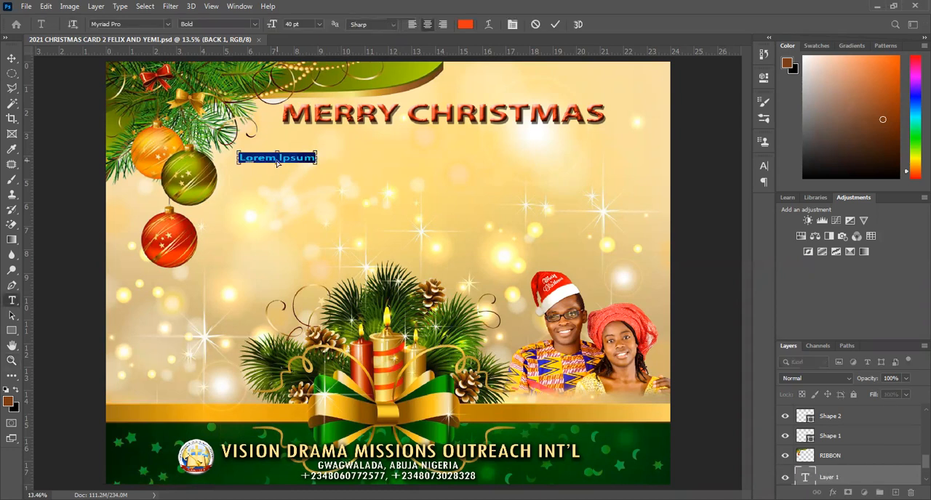
pyautogui.click(277, 158)
pyautogui.write('to have that facility to radiate love and kindness to your family and friends.')
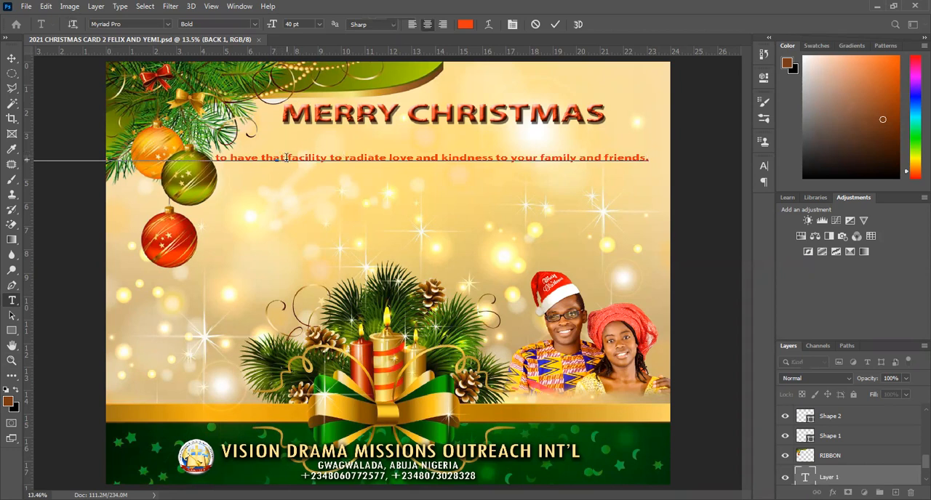
pyautogui.press('Return')
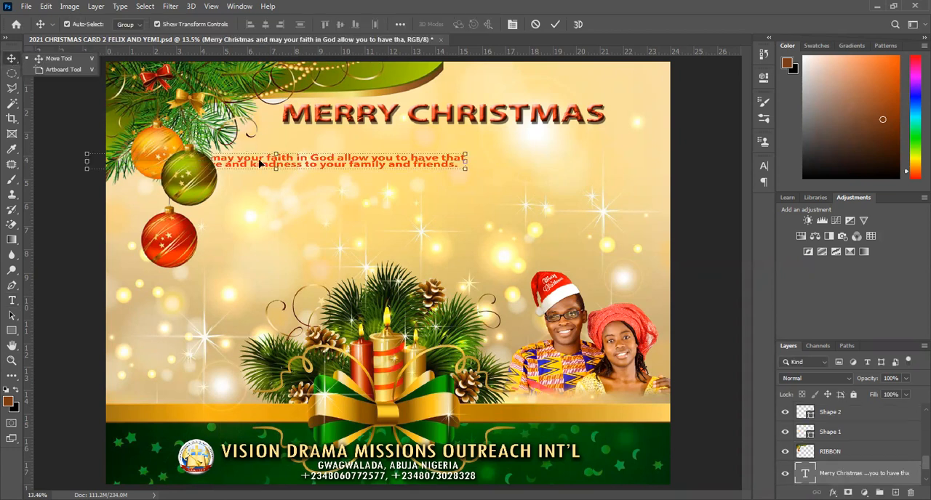
pyautogui.moveTo(259, 163); pyautogui.dragTo(407, 184)
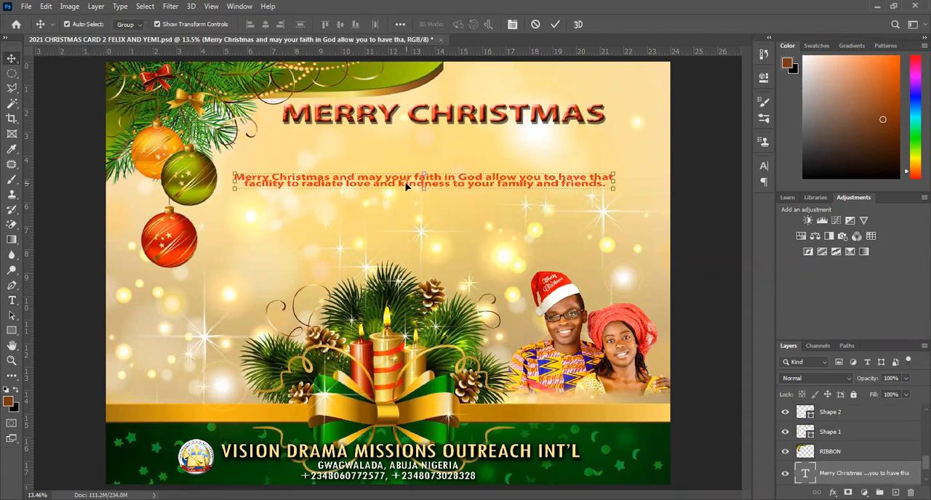
# Break the greeting into four centred lines, splitting after "faith" and after "love and".
pyautogui.press('t')
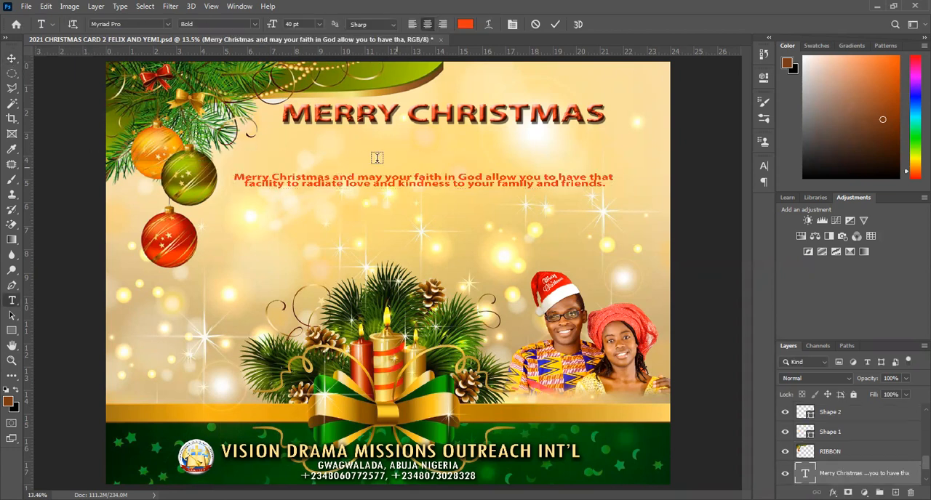
pyautogui.click(443, 176)
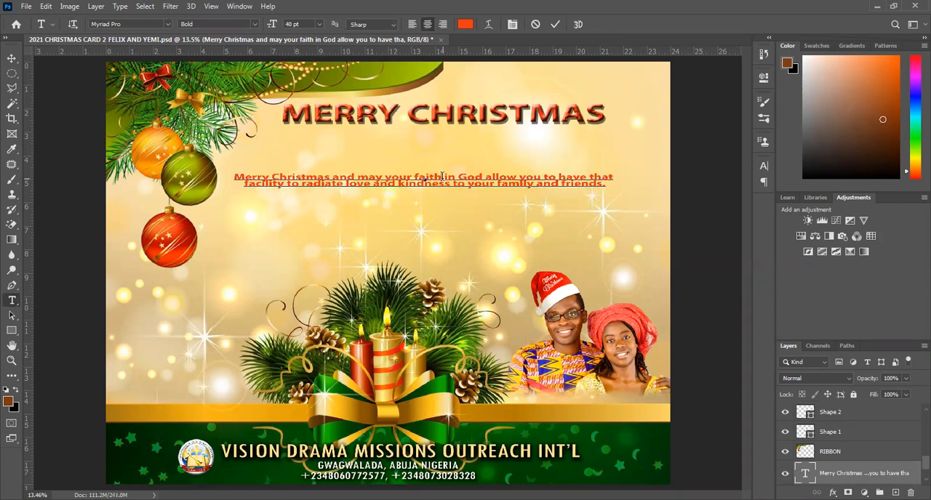
pyautogui.press('Return')
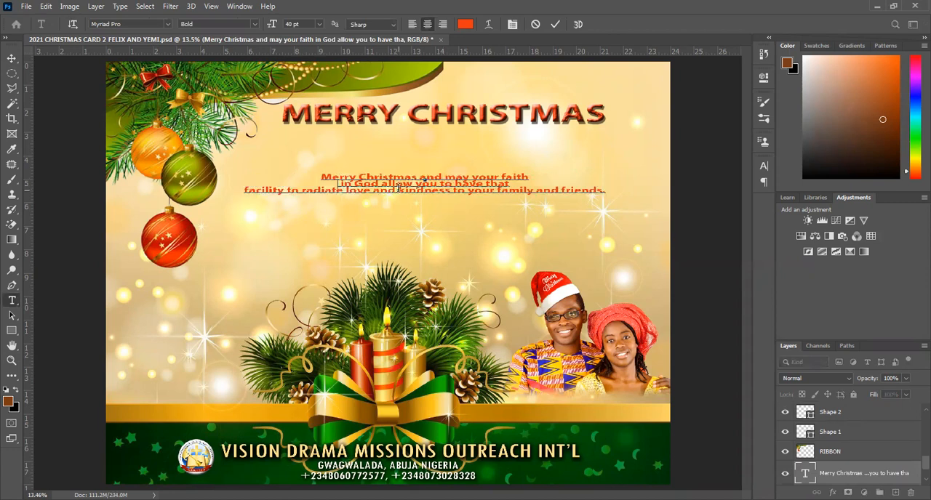
pyautogui.click(398, 187)
pyautogui.press('Return')
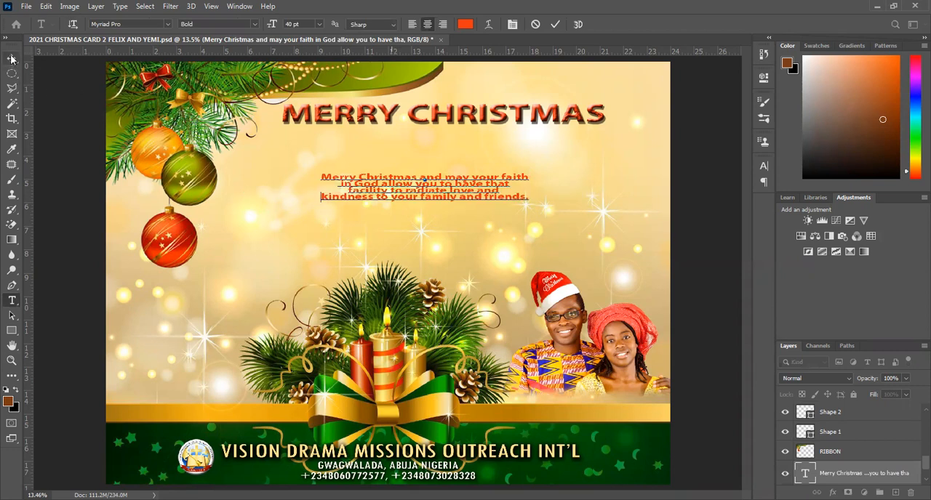
pyautogui.hotkey('ctrl', 'Return')
pyautogui.press('v')
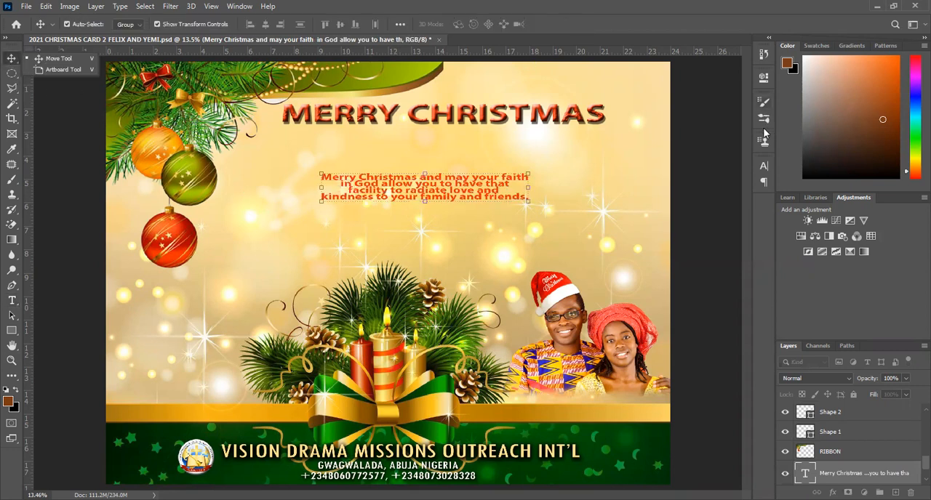
# Search the fonts for "thenau" and try the "a Theme for murder" Regular font on the greeting message.
pyautogui.click(763, 166)
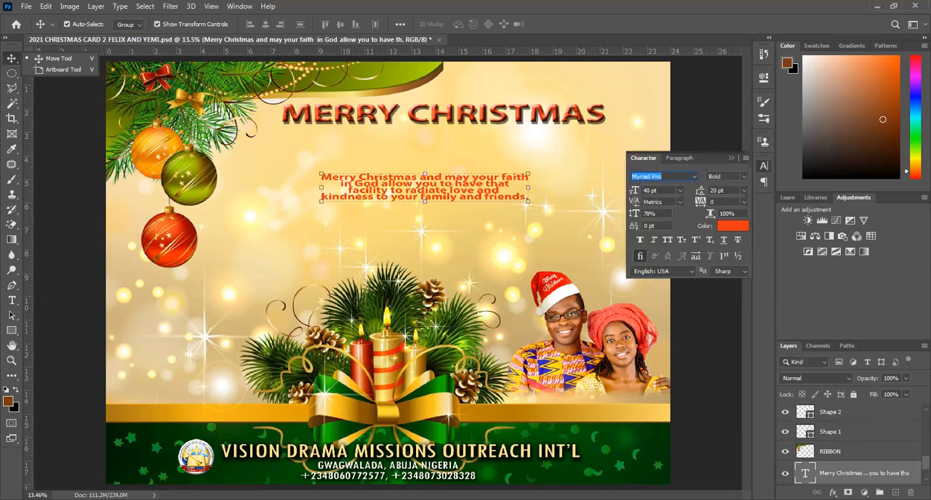
pyautogui.write('thenau')
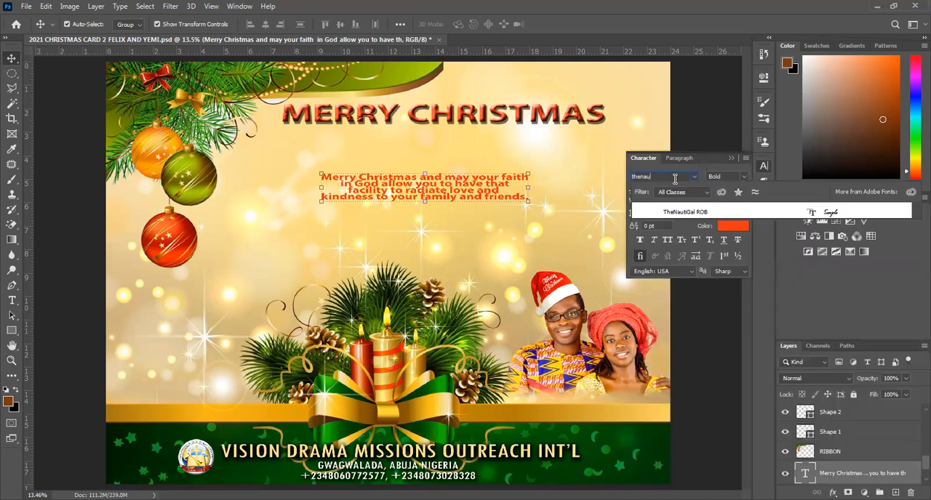
pyautogui.write('tg')
pyautogui.press('BackSpace')
pyautogui.press('BackSpace')
pyautogui.press('BackSpace')
pyautogui.press('BackSpace')
pyautogui.press('BackSpace')
pyautogui.press('BackSpace')
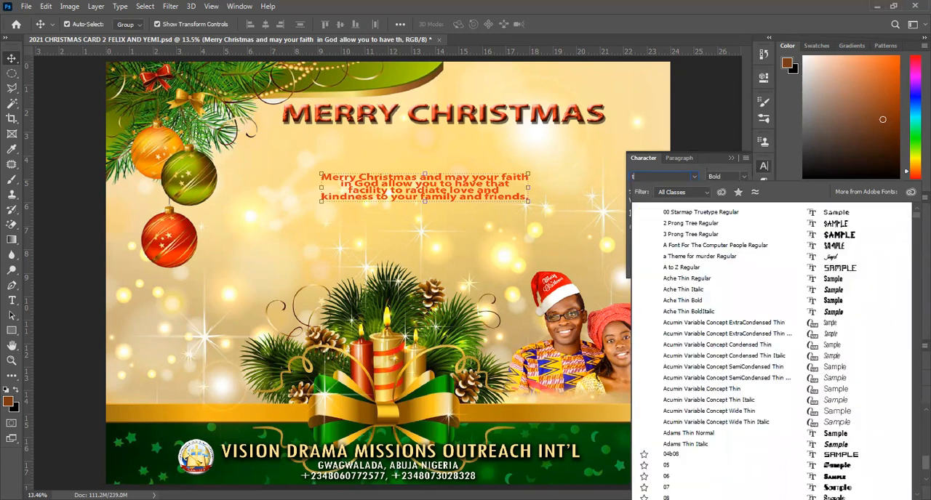
pyautogui.write('heme for mur...')
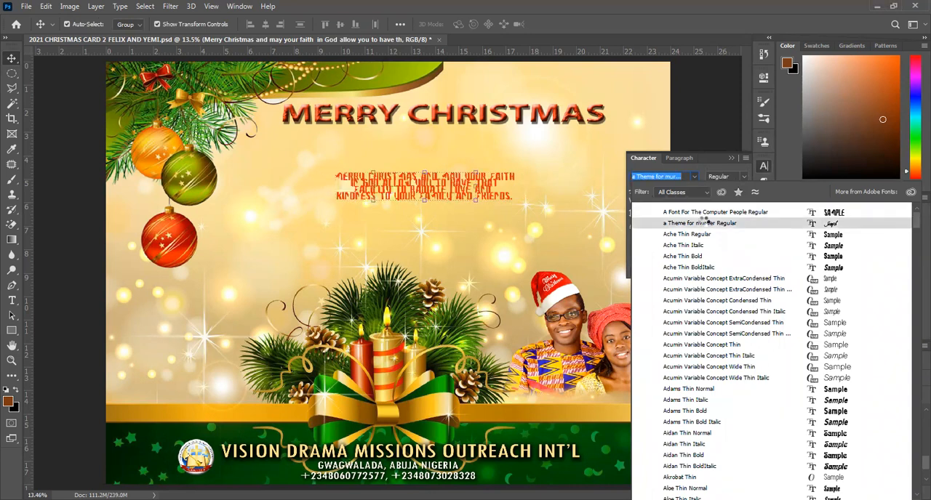
pyautogui.click(703, 224)
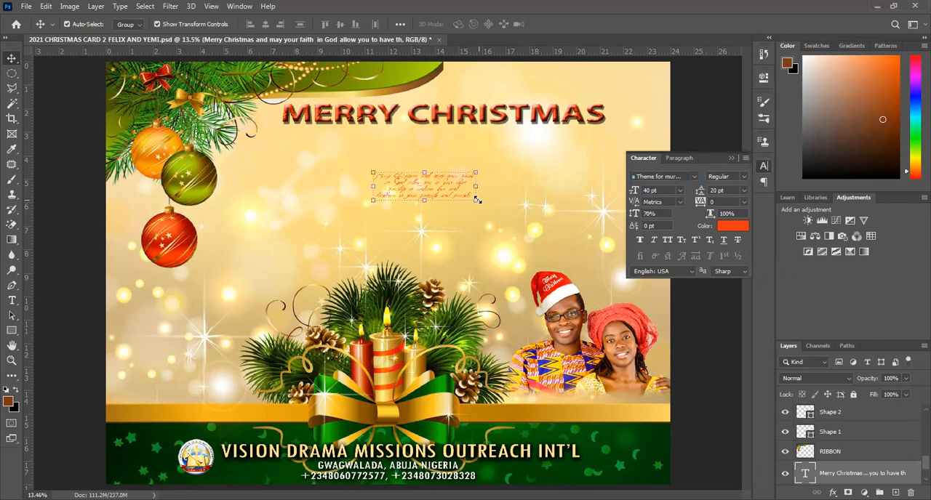
# Try enlarging the greeting message to about 196%, and undo the scaling.
pyautogui.moveTo(477, 201); pyautogui.dragTo(501, 209)
pyautogui.moveTo(561, 274); pyautogui.dragTo(562, 274)
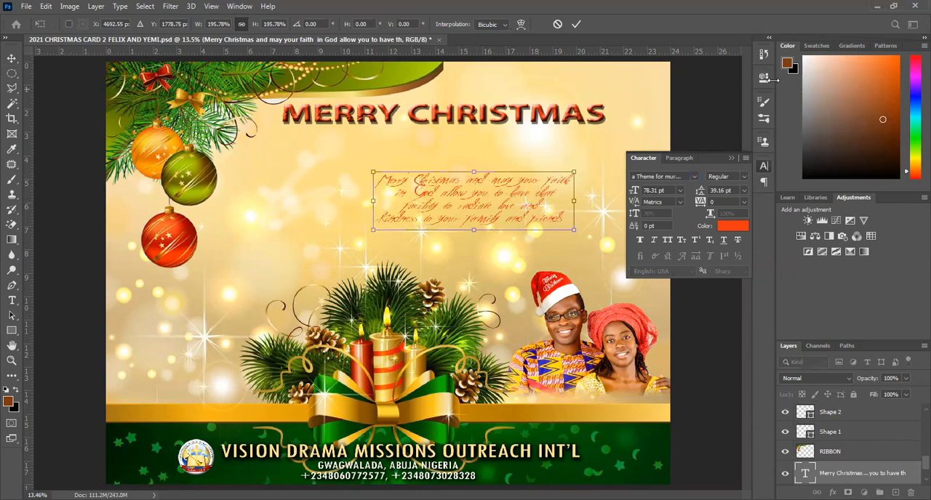
pyautogui.hotkey('ctrl', 'z')
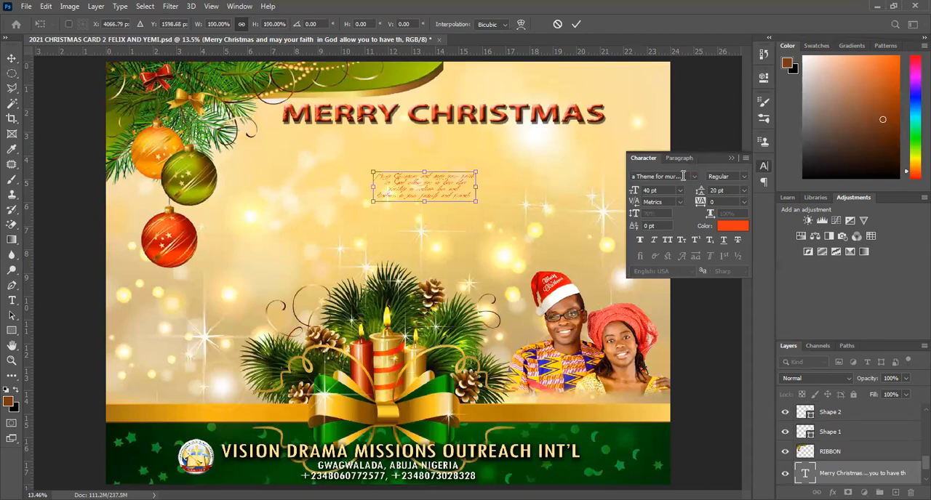
pyautogui.press('Return')
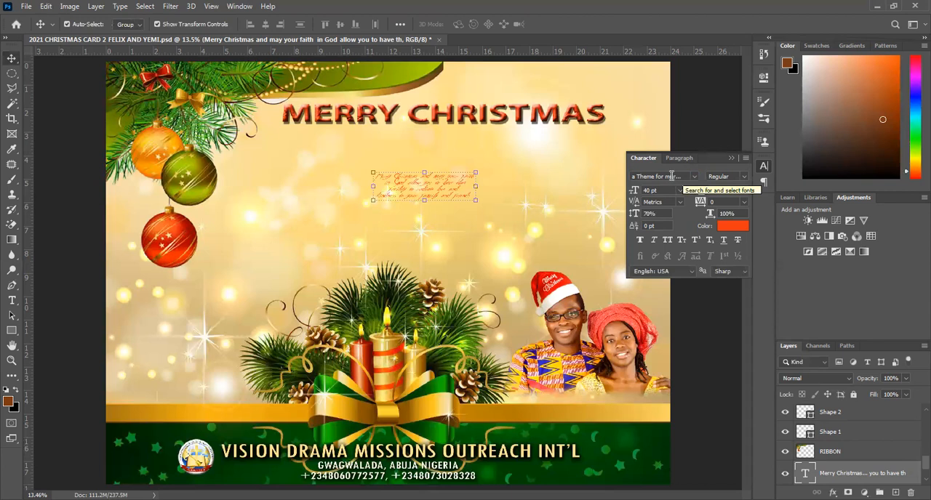
# Try a series of fonts on the greeting message, including Myriad Variable, Tw Cen MT, Metal Spagetti and Unrelated Concept.
pyautogui.click(671, 176)
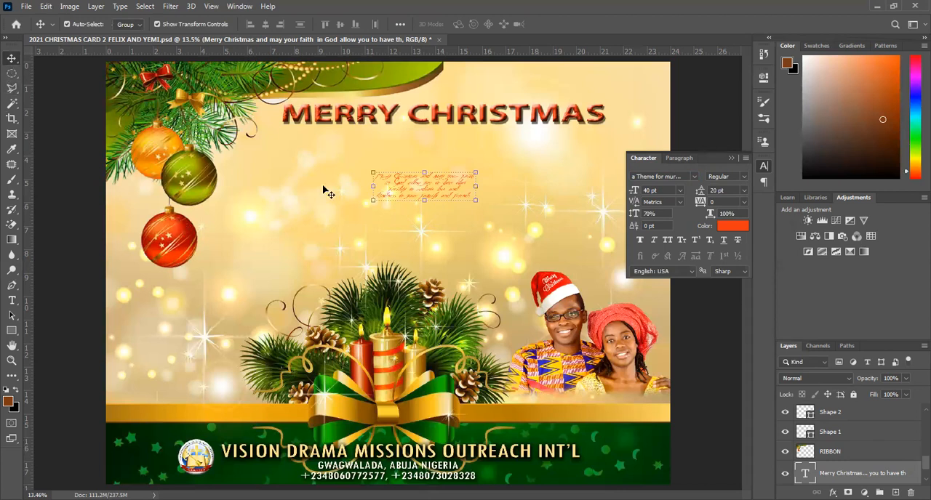
pyautogui.click(415, 192)
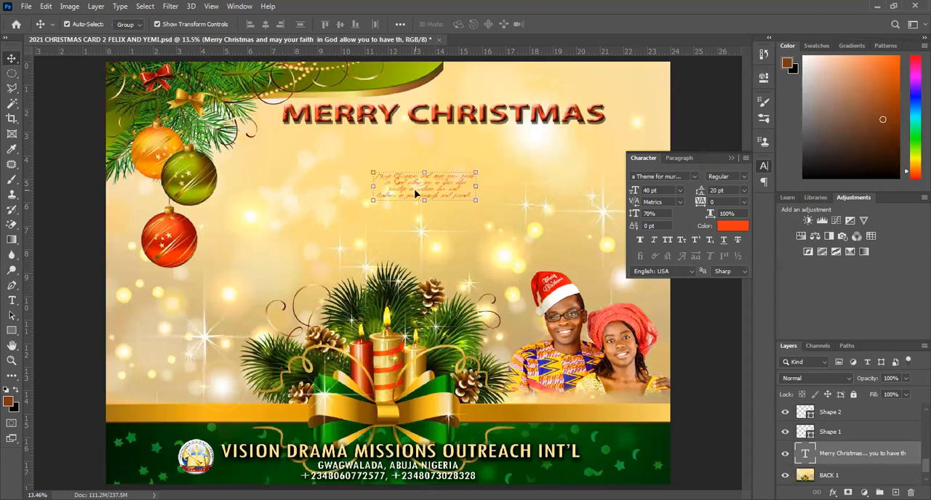
pyautogui.click(675, 176)
pyautogui.press('Down')
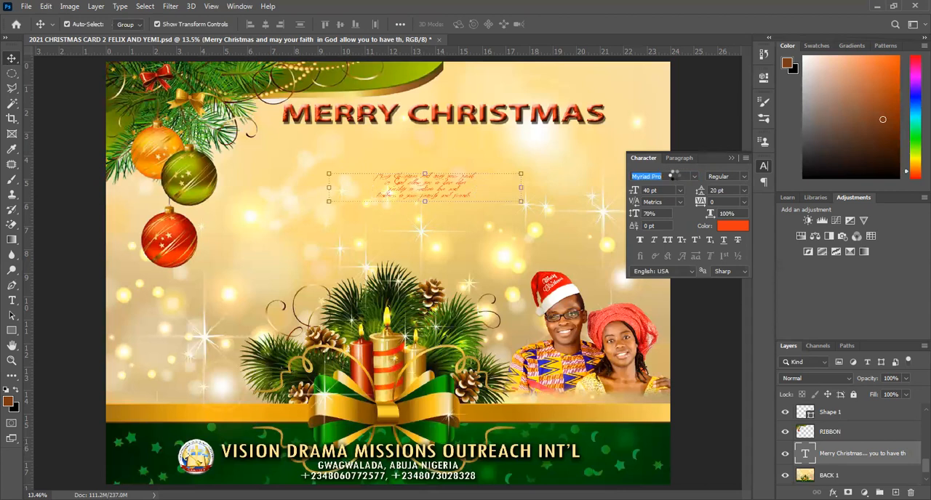
pyautogui.press('Down')
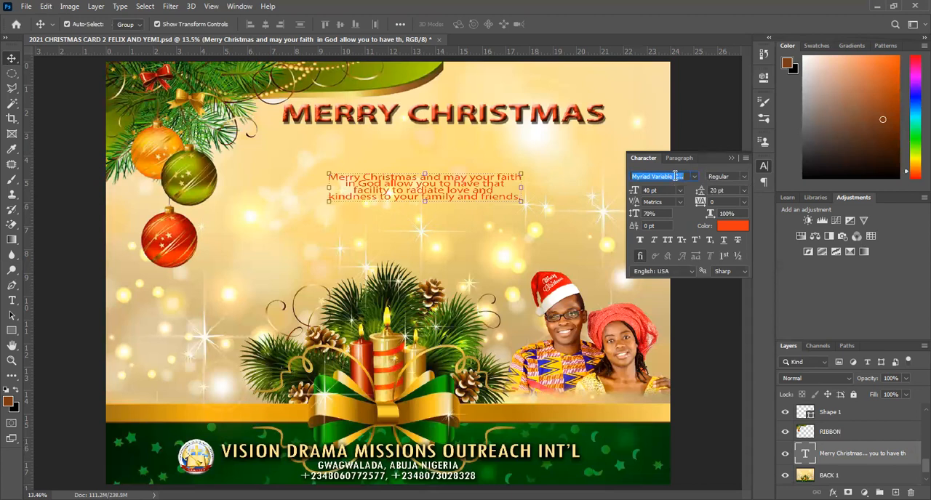
pyautogui.write('Tw Cen MT')
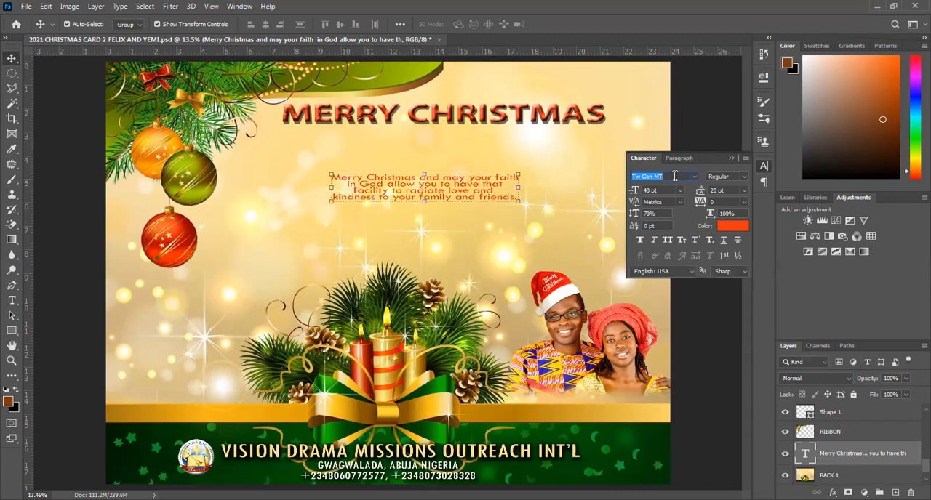
pyautogui.press('Down')
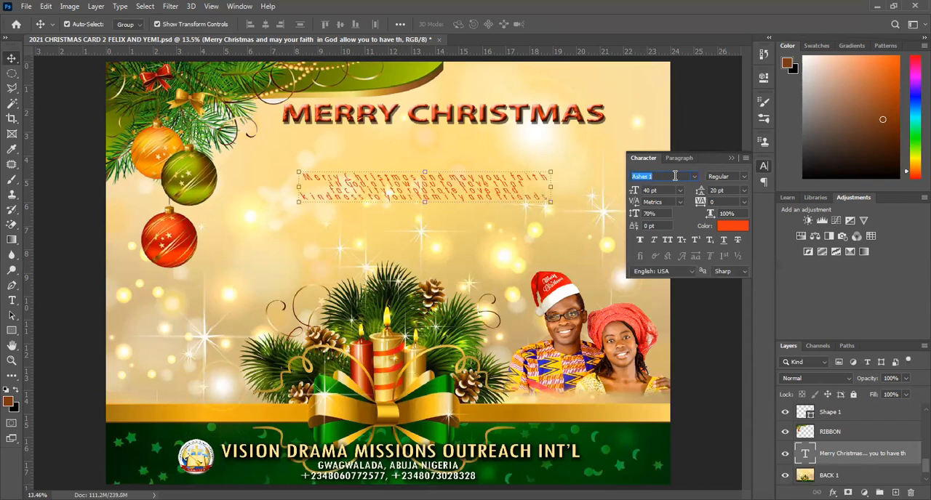
pyautogui.press('Down')
pyautogui.press('Down')
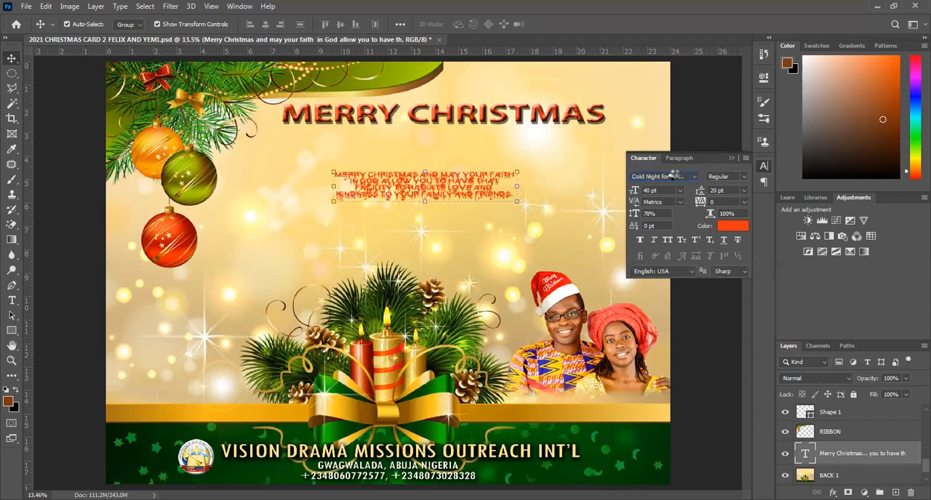
pyautogui.press('Down')
pyautogui.press('Down')
pyautogui.press('Down')
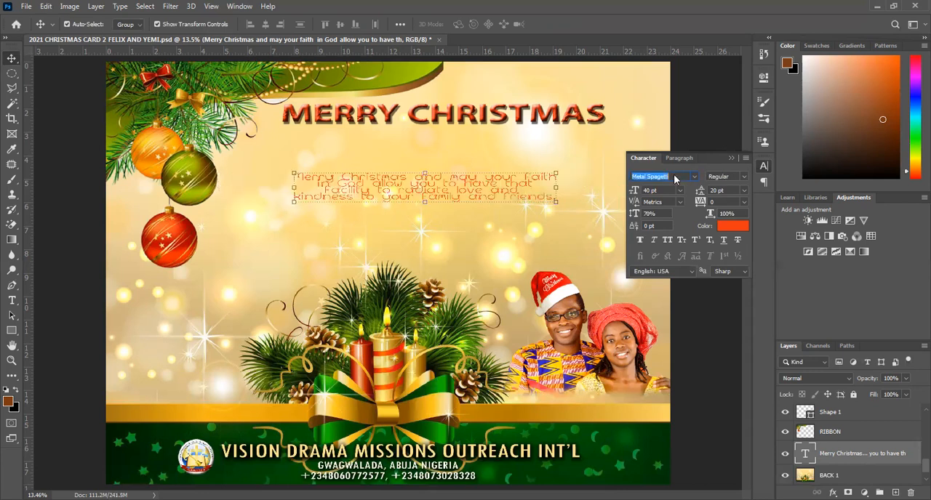
pyautogui.press('Down')
pyautogui.press('Down')
pyautogui.press('Down')
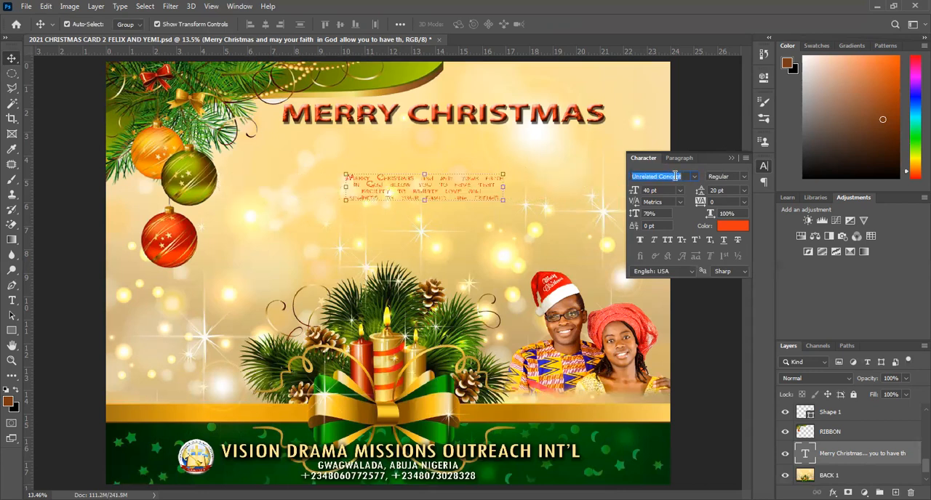
pyautogui.press('Down')
pyautogui.press('Down')
pyautogui.press('Down')
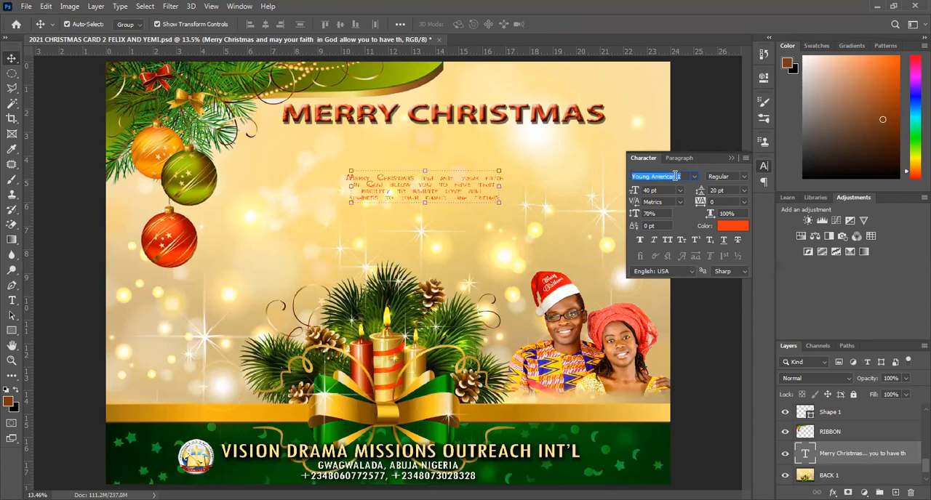
pyautogui.press('Down')
pyautogui.press('Down')
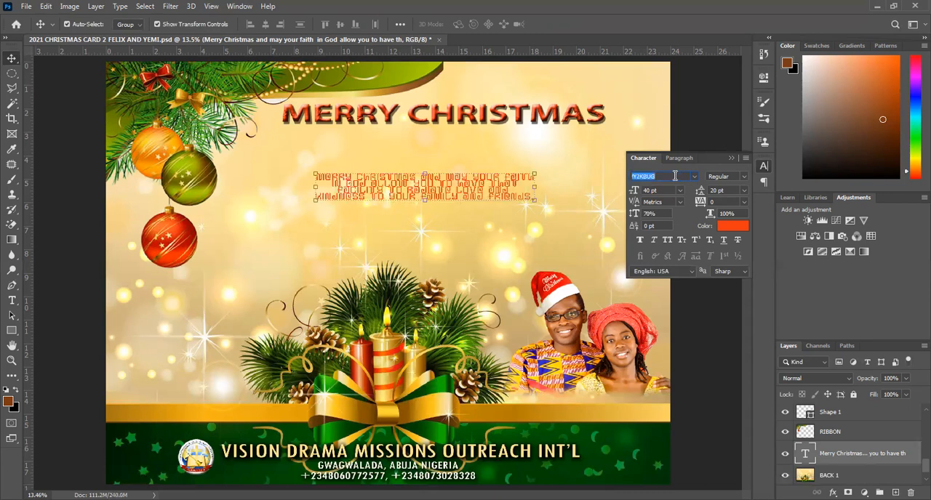
pyautogui.press('Down')
pyautogui.press('Down')
pyautogui.press('Down')
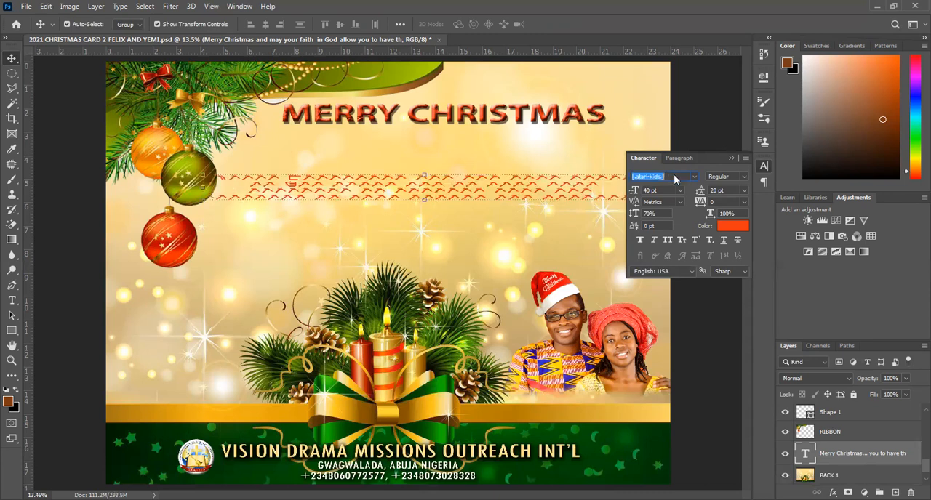
# Try the number-named fonts on the greeting message and set it to the font "11" in Regular style.
pyautogui.write('02')
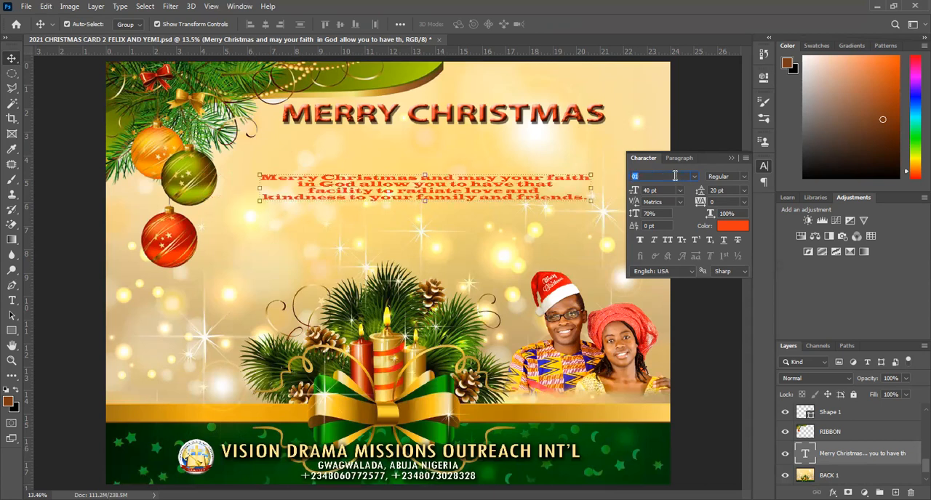
pyautogui.press('Down')
pyautogui.press('Down')
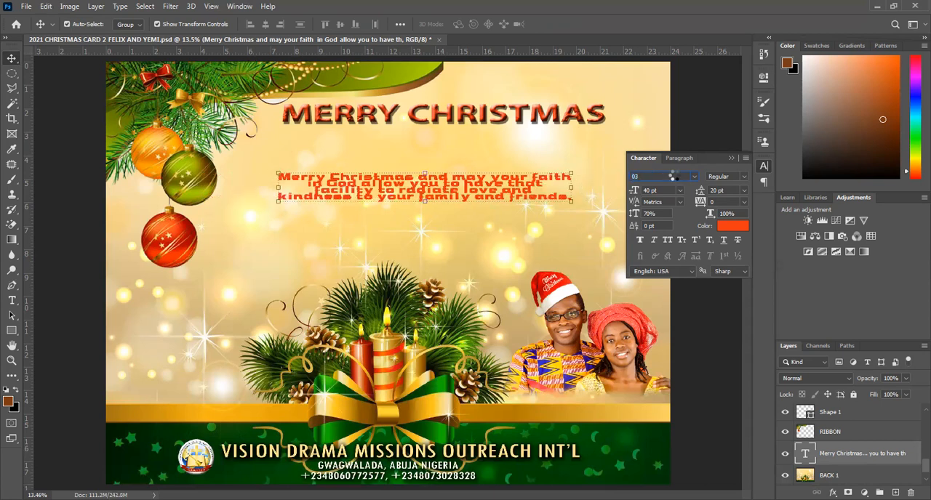
pyautogui.write('05')
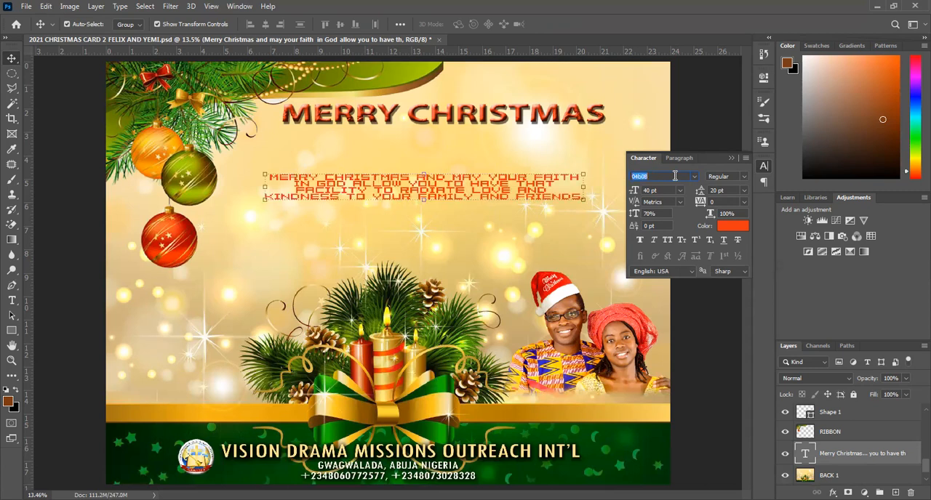
pyautogui.write('08')
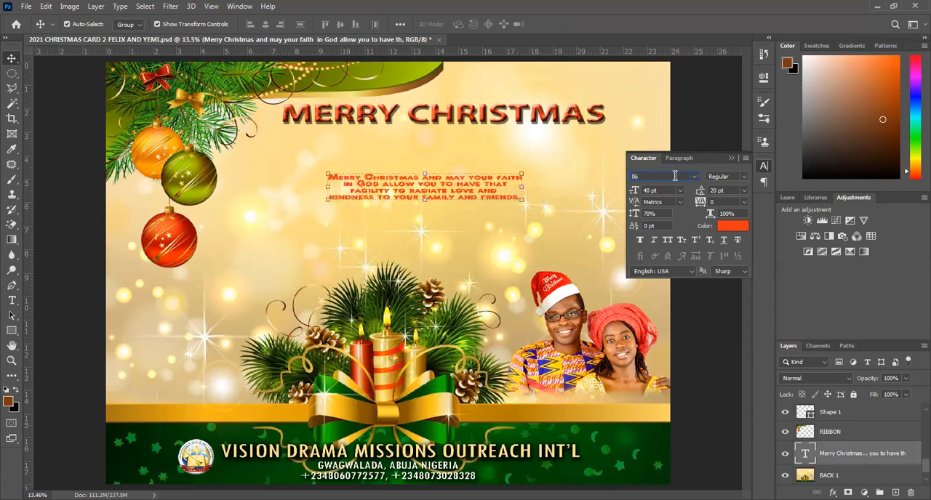
pyautogui.write('10')
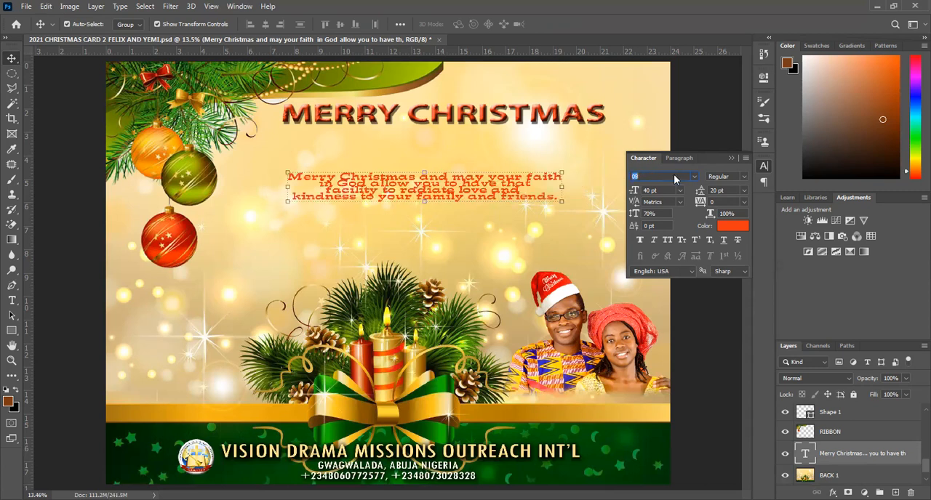
pyautogui.write('11')
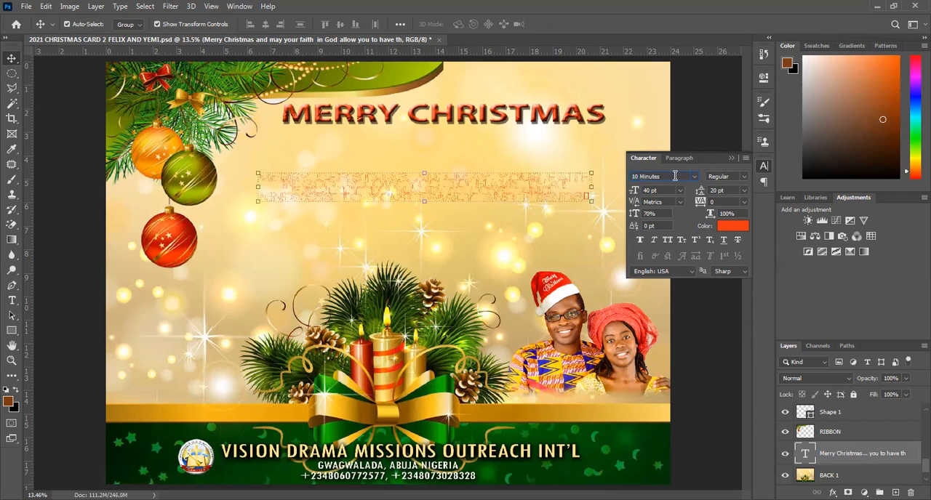
pyautogui.press('Down')
pyautogui.press('Down')
pyautogui.press('Down')
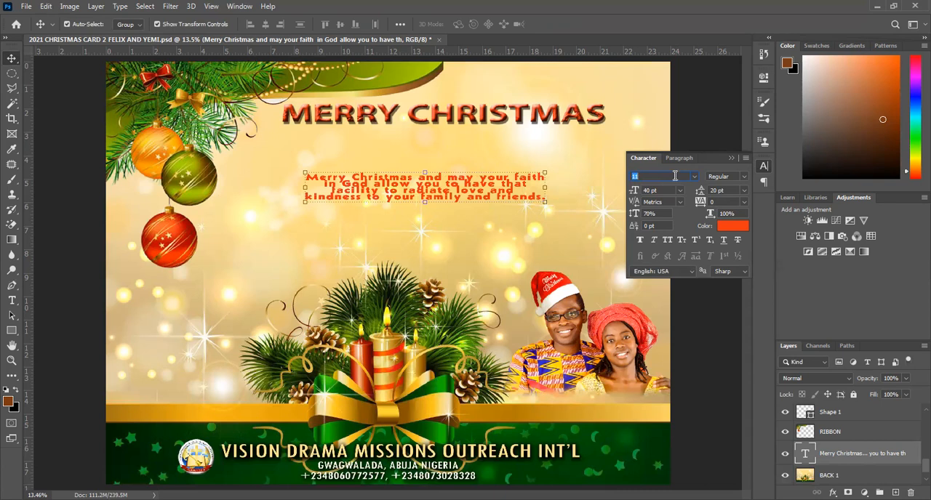
# Set the greeting message's line spacing to 40 pt and its font size to 50 pt.
pyautogui.click(733, 188)
pyautogui.write('40 pt')
pyautogui.press('Return')
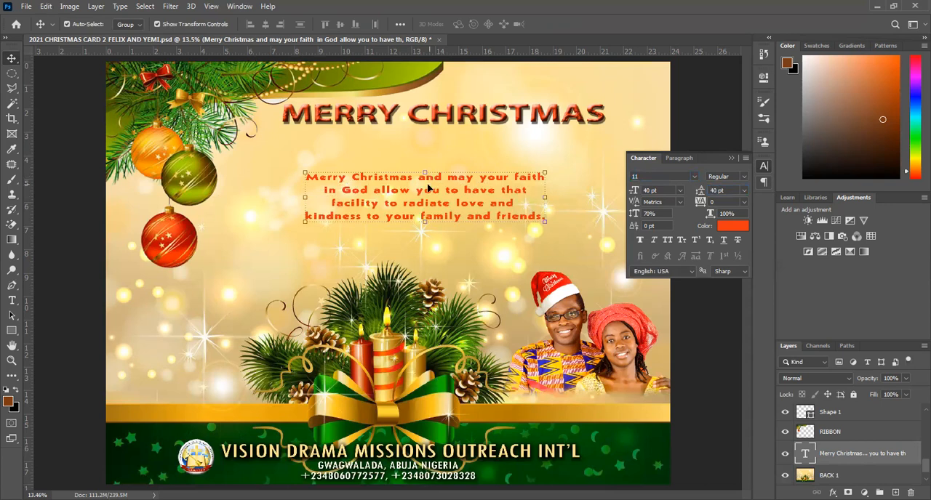
pyautogui.click(665, 189)
pyautogui.write('50 pt')
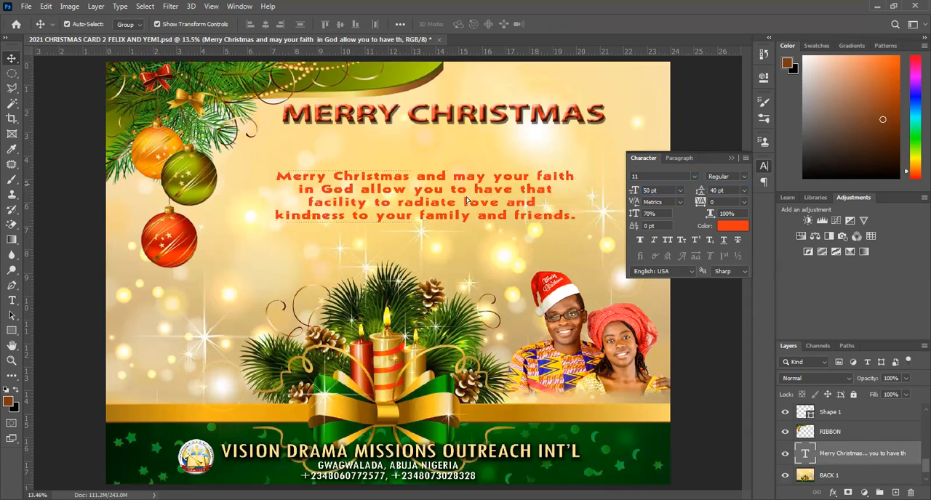
# Change the greeting message's text colour to black, deselect it and put away the character settings.
pyautogui.click(745, 230)
pyautogui.click(767, 443)
pyautogui.press('Return')
pyautogui.press('v')
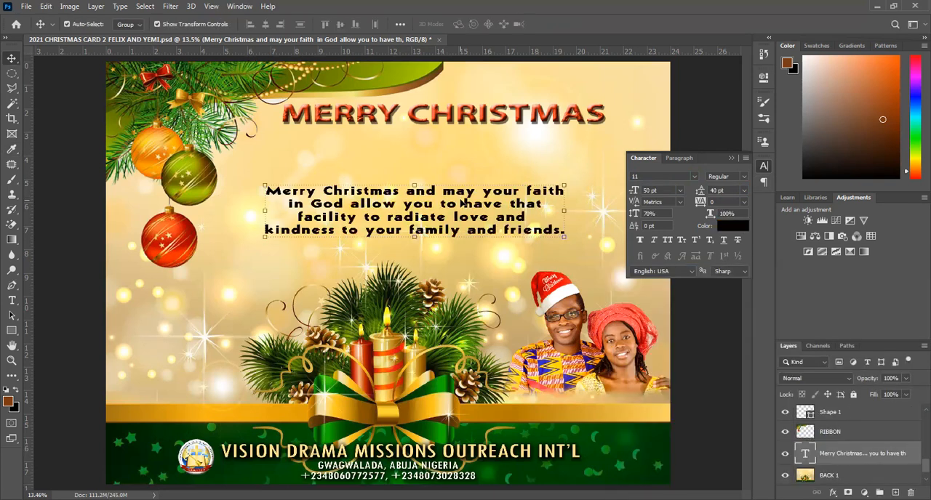
pyautogui.click(572, 162)
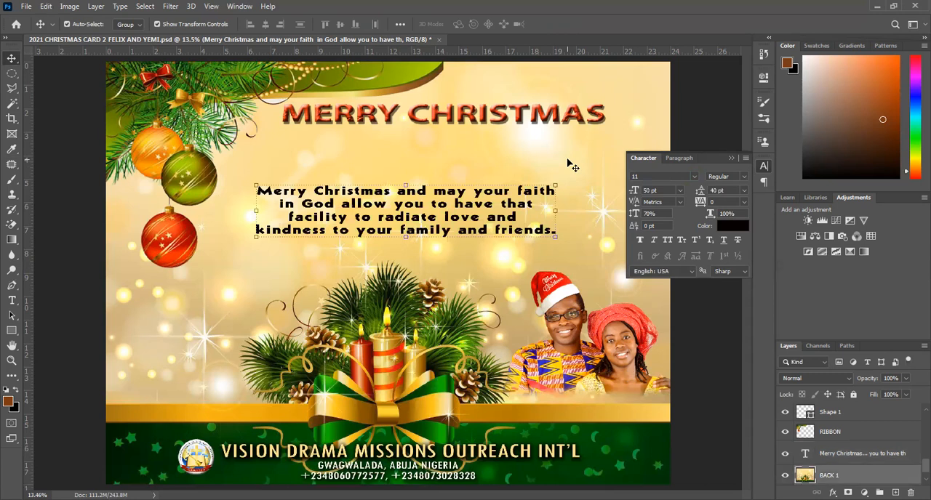
pyautogui.click(729, 156)
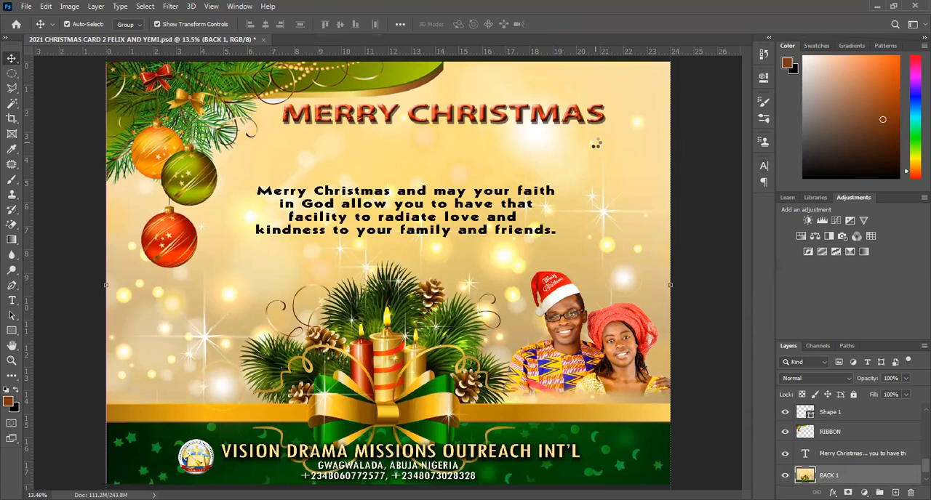
# Save the poster document, and save a JPEG copy under the same name in My Pictures at maximum quality 12.
pyautogui.hotkey('ctrl', 's')
pyautogui.click(27, 7)
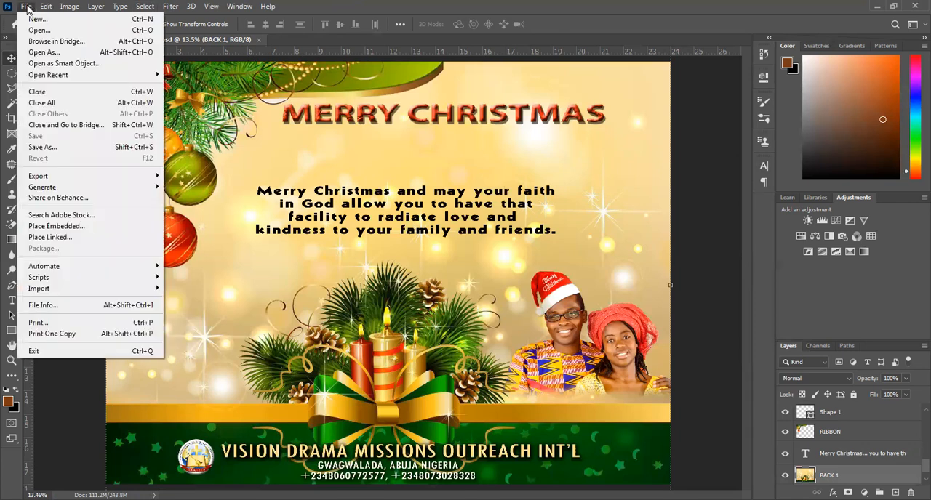
pyautogui.click(56, 148)
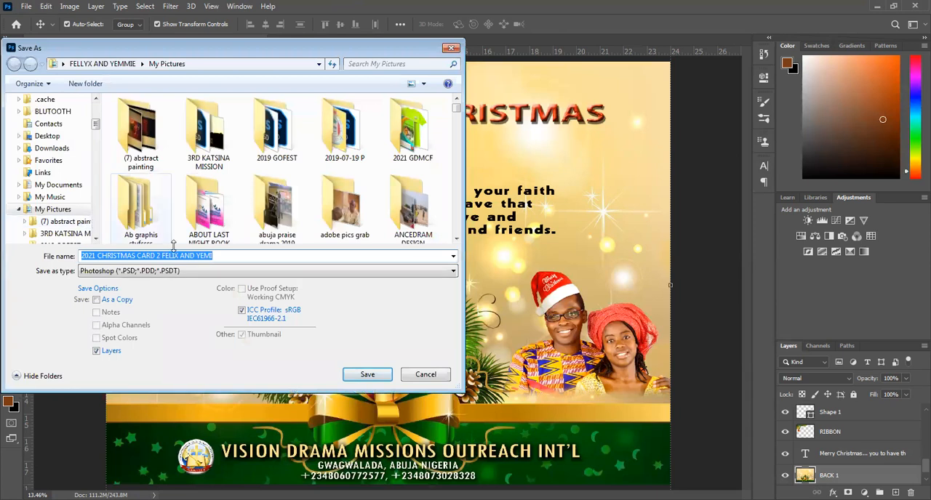
pyautogui.click(210, 271)
pyautogui.click(210, 354)
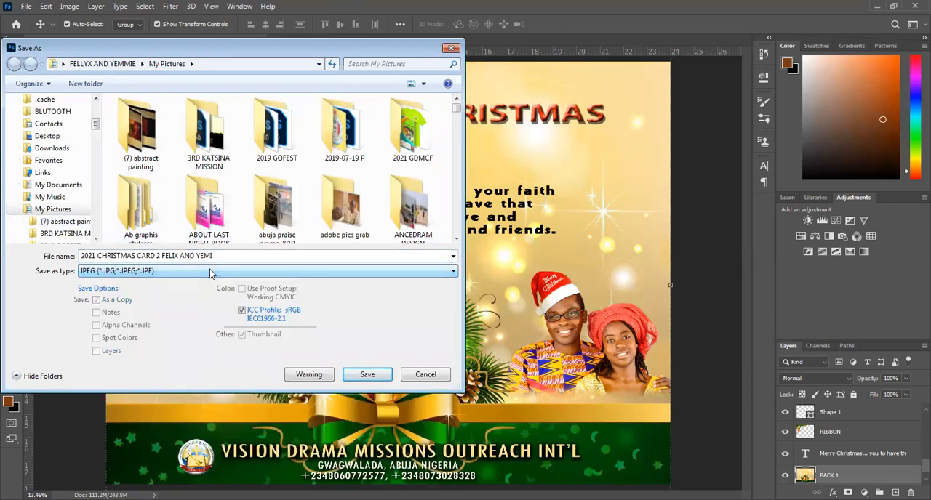
pyautogui.click(369, 375)
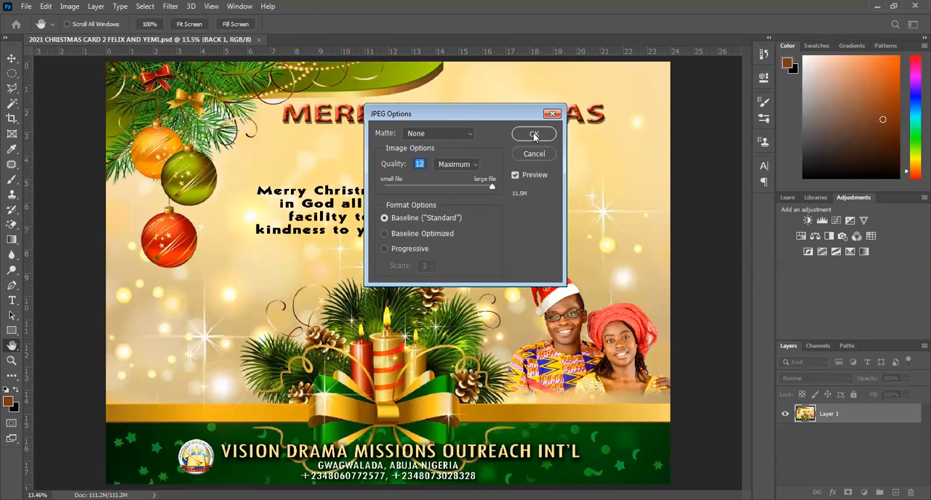
pyautogui.click(535, 134)
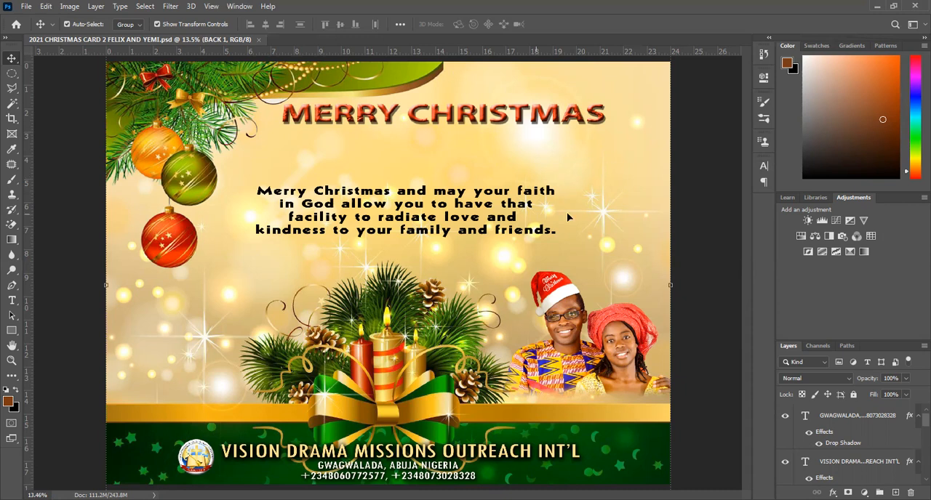
# Select the greeting message's text layer.
pyautogui.click(478, 223)
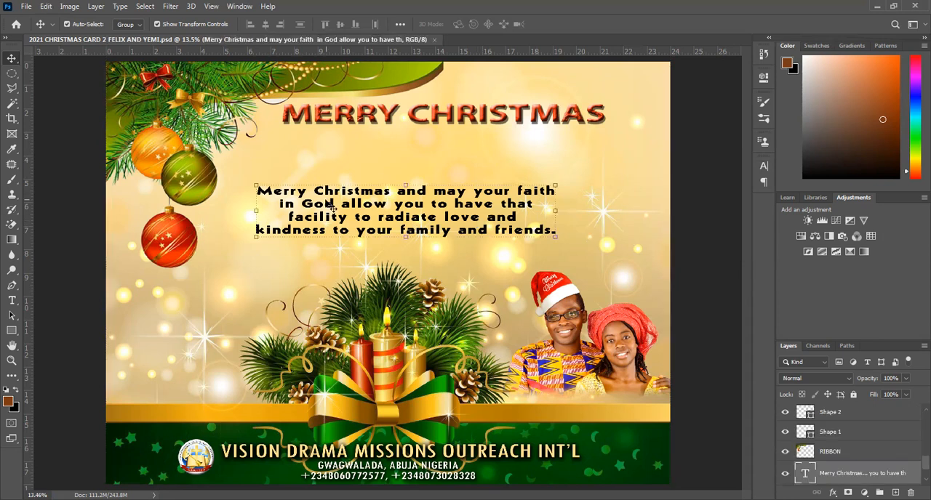